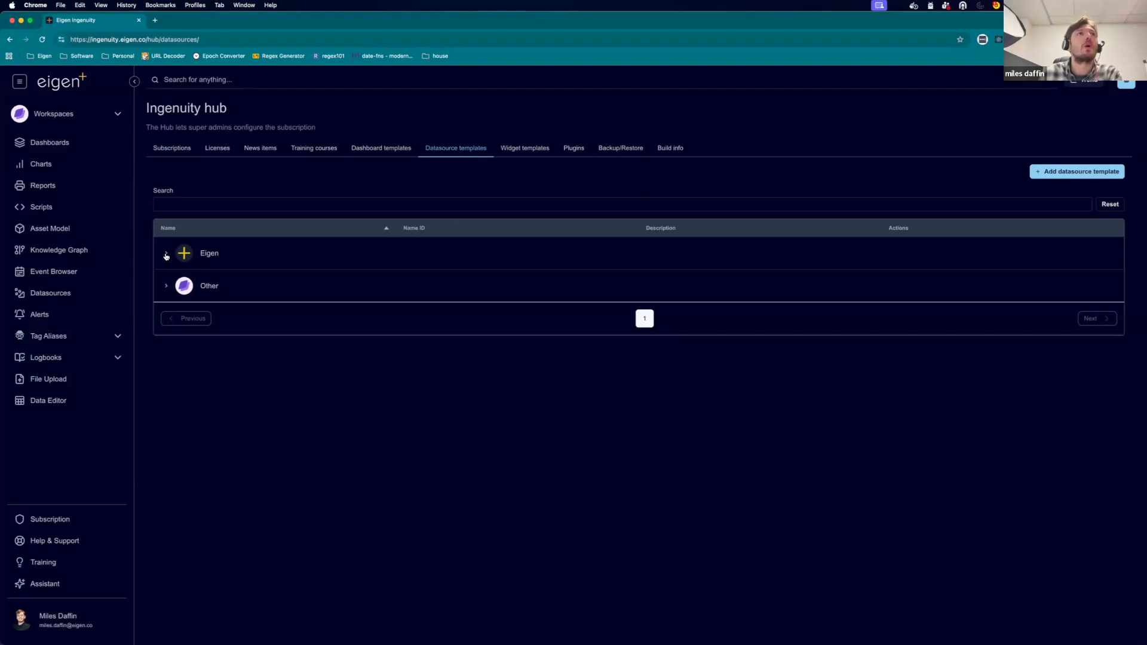
# Expand the Eigen group of datasource templates and review the central templates it contains.
pyautogui.click(166, 255)
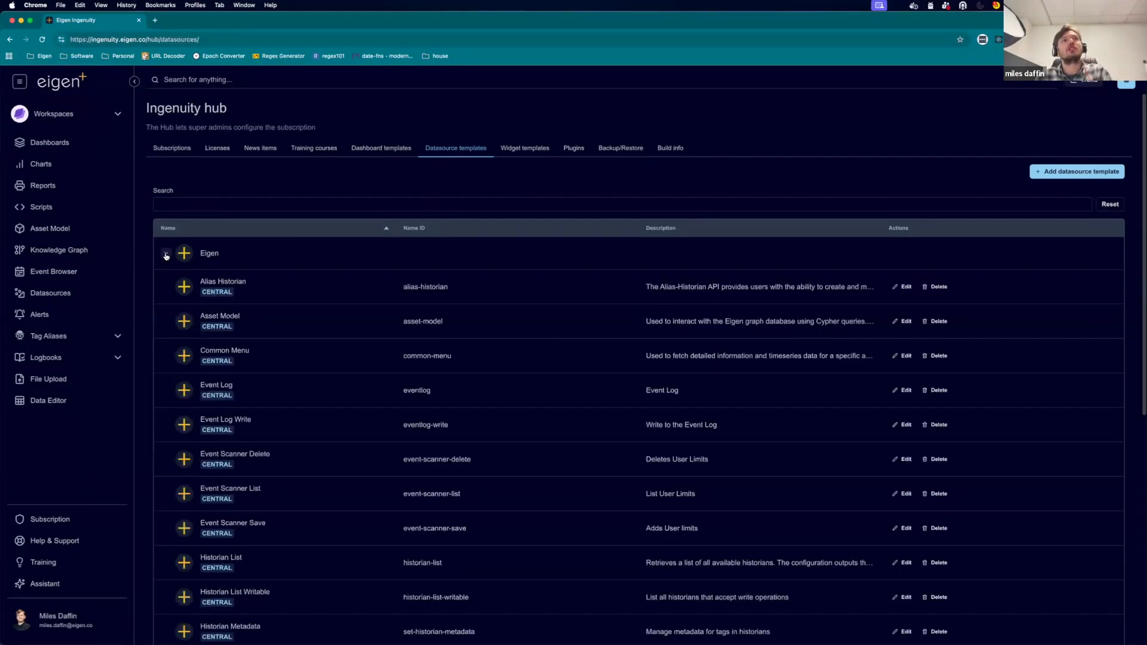
pyautogui.doubleClick(223, 291)
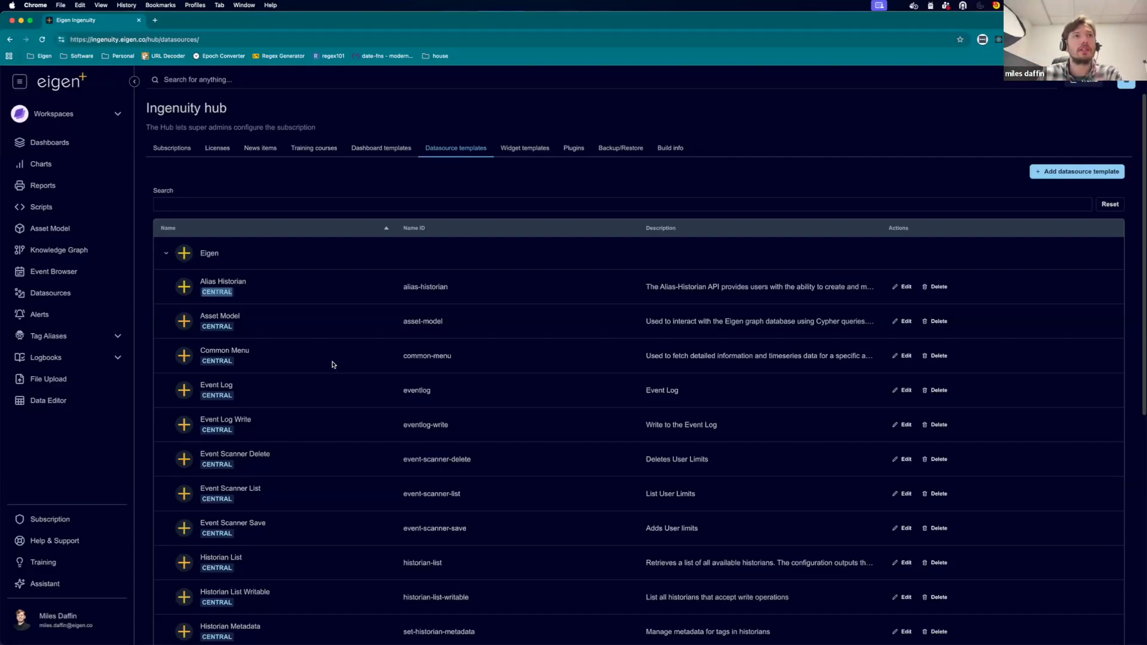
pyautogui.scroll(-1, 330, 364)
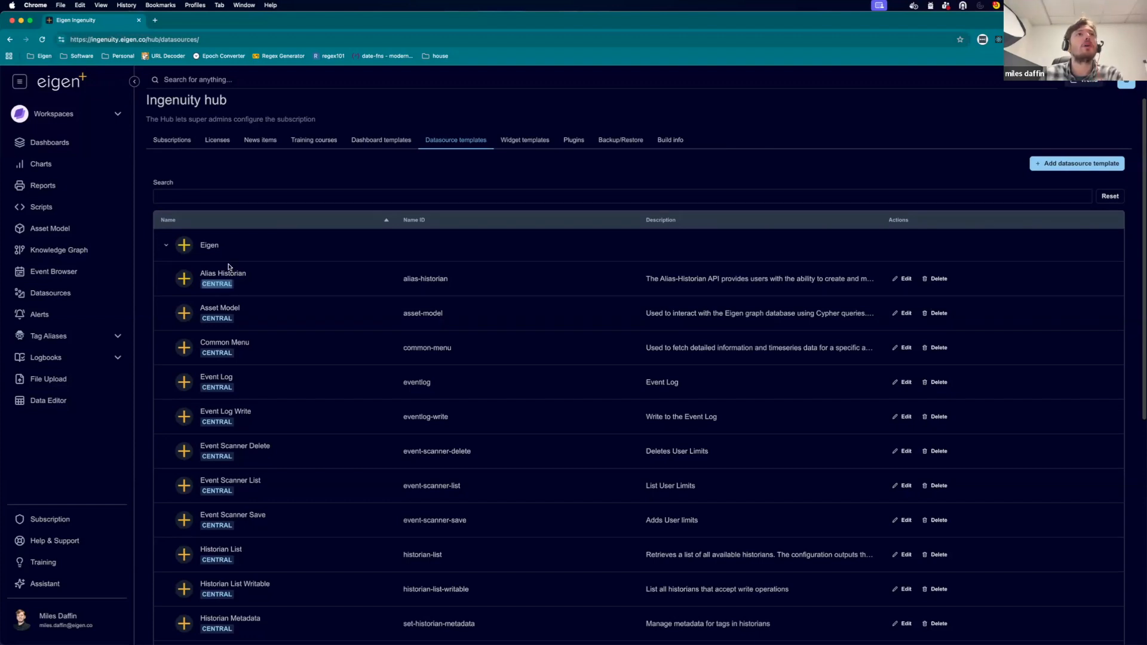
pyautogui.scroll(-5, 240, 464)
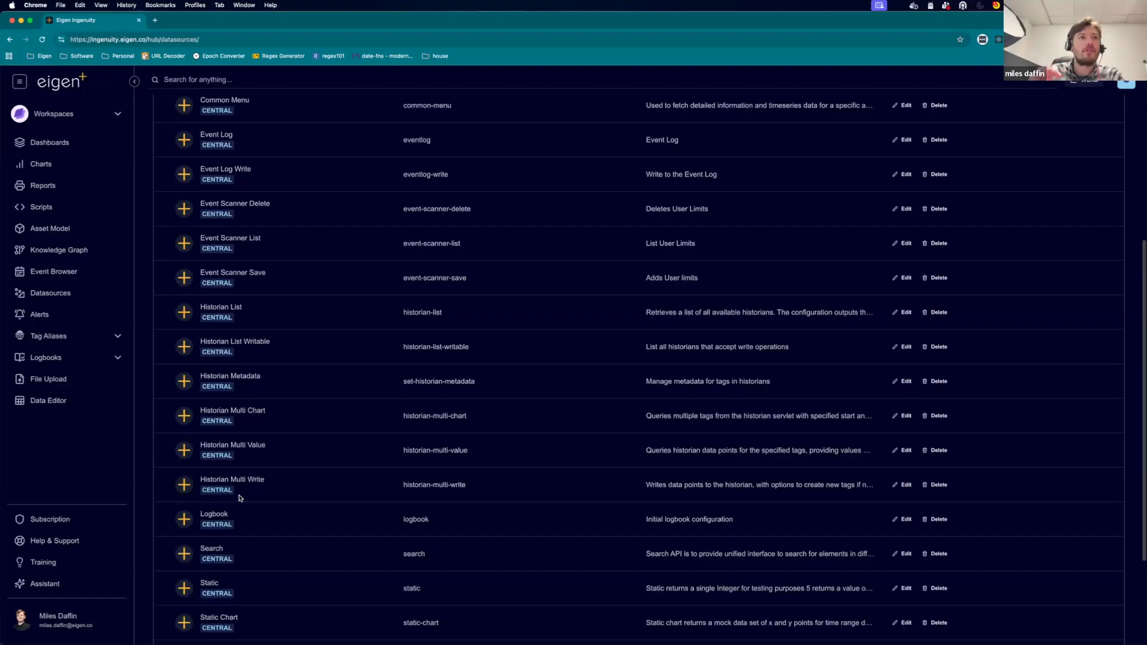
pyautogui.scroll(1, 240, 499)
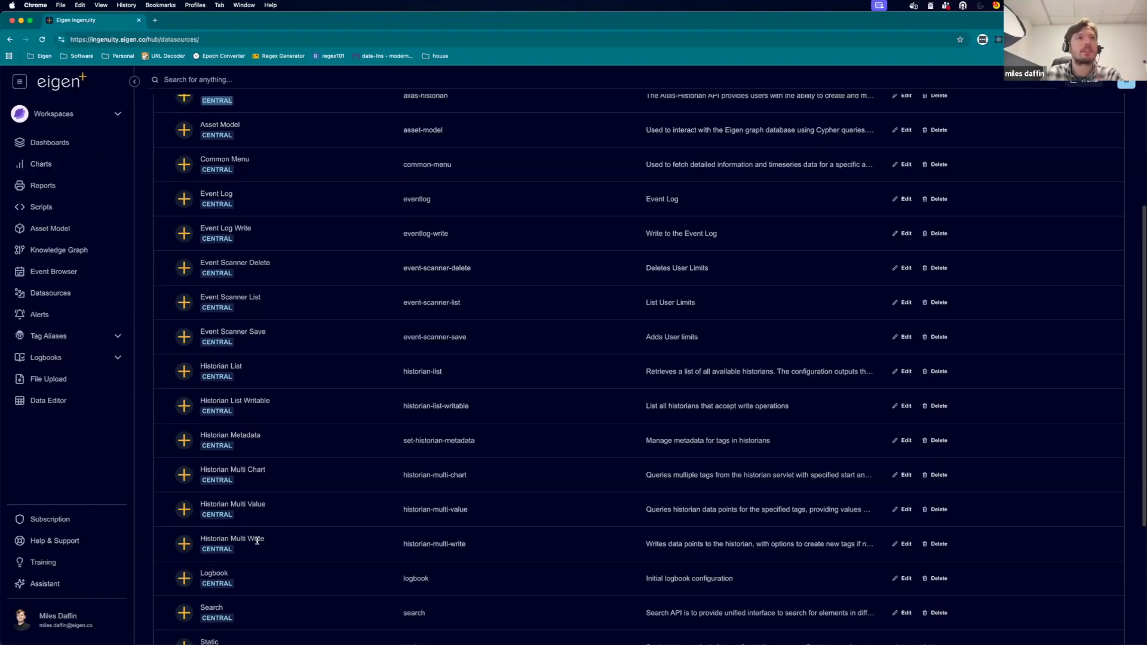
# Open the Historian Multi Chart template for editing and examine its config and its replicate-to-all-instances setting.
pyautogui.click(906, 475)
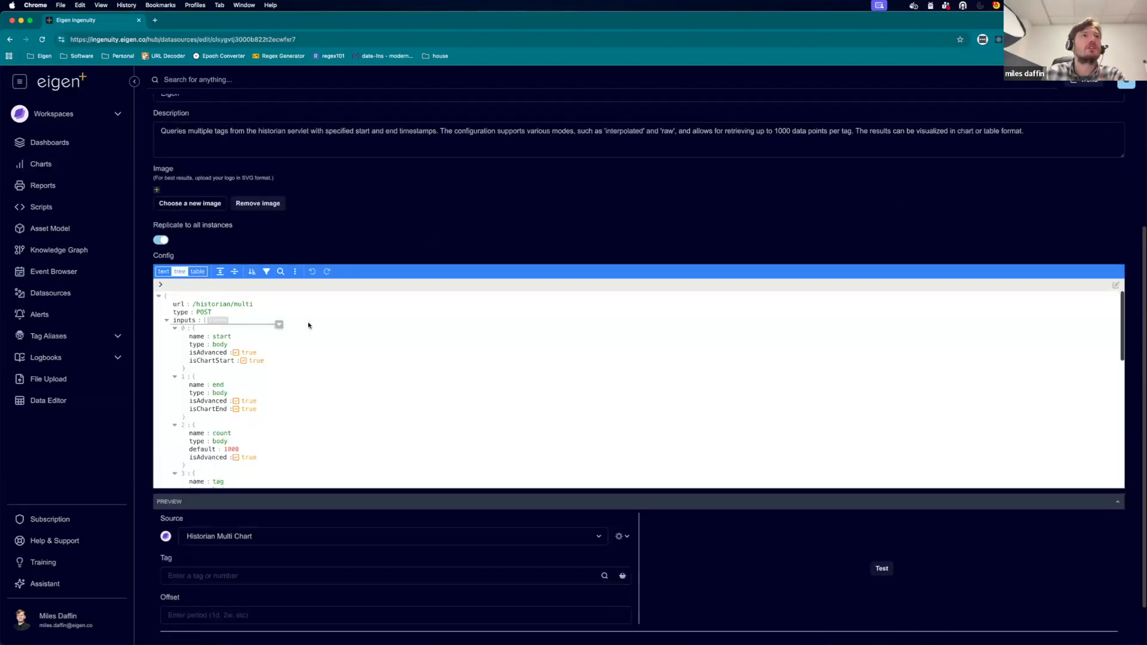
pyautogui.scroll(-10, 297, 410)
pyautogui.scroll(-1, 299, 464)
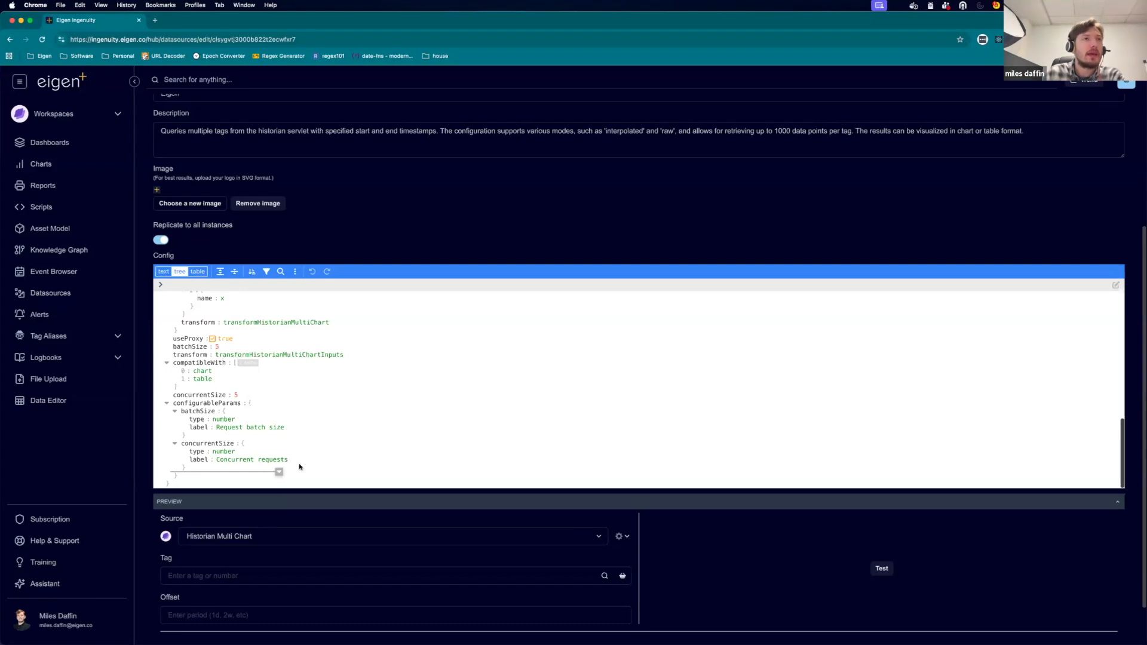
pyautogui.scroll(2, 275, 389)
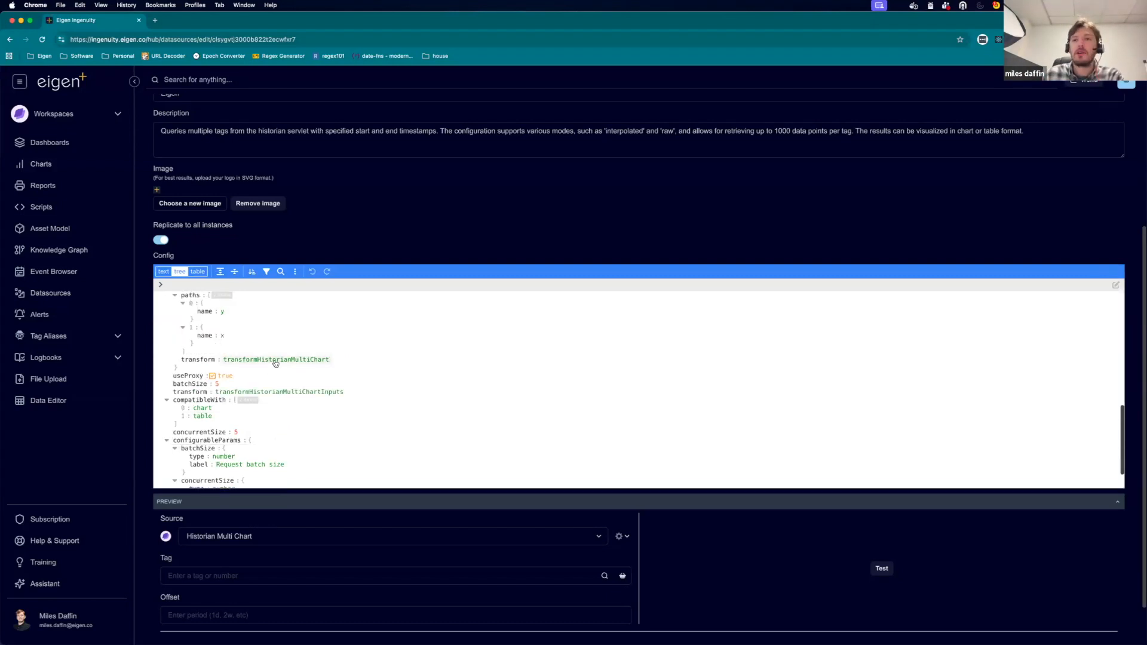
pyautogui.scroll(3, 274, 363)
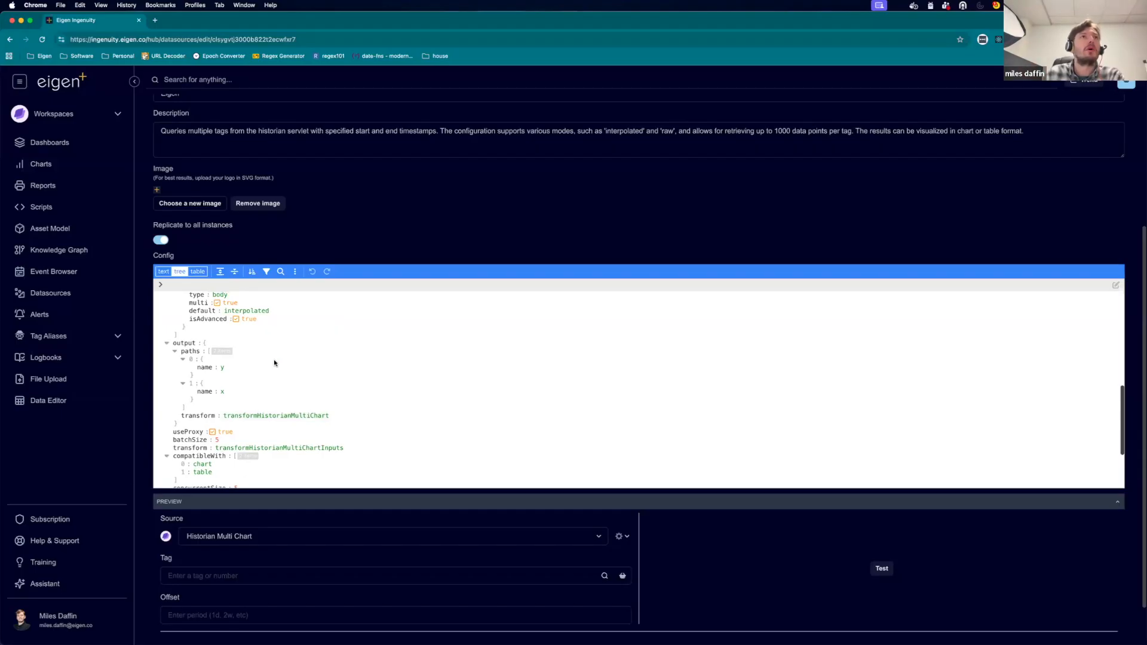
pyautogui.scroll(5, 273, 360)
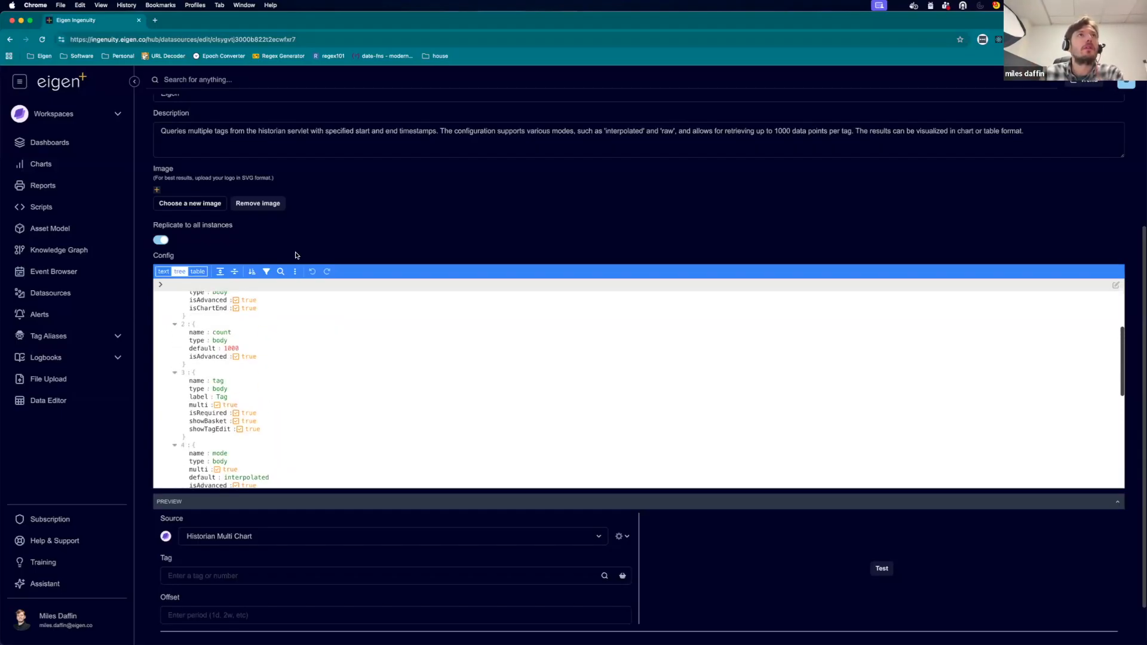
pyautogui.scroll(2, 281, 270)
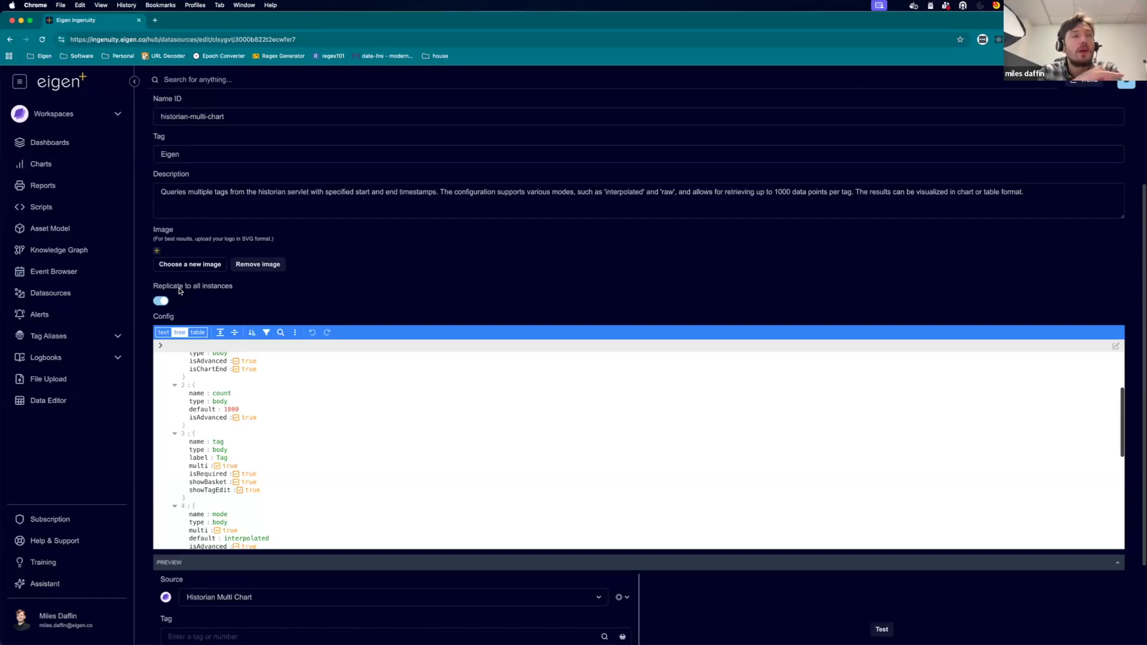
pyautogui.scroll(5, 217, 375)
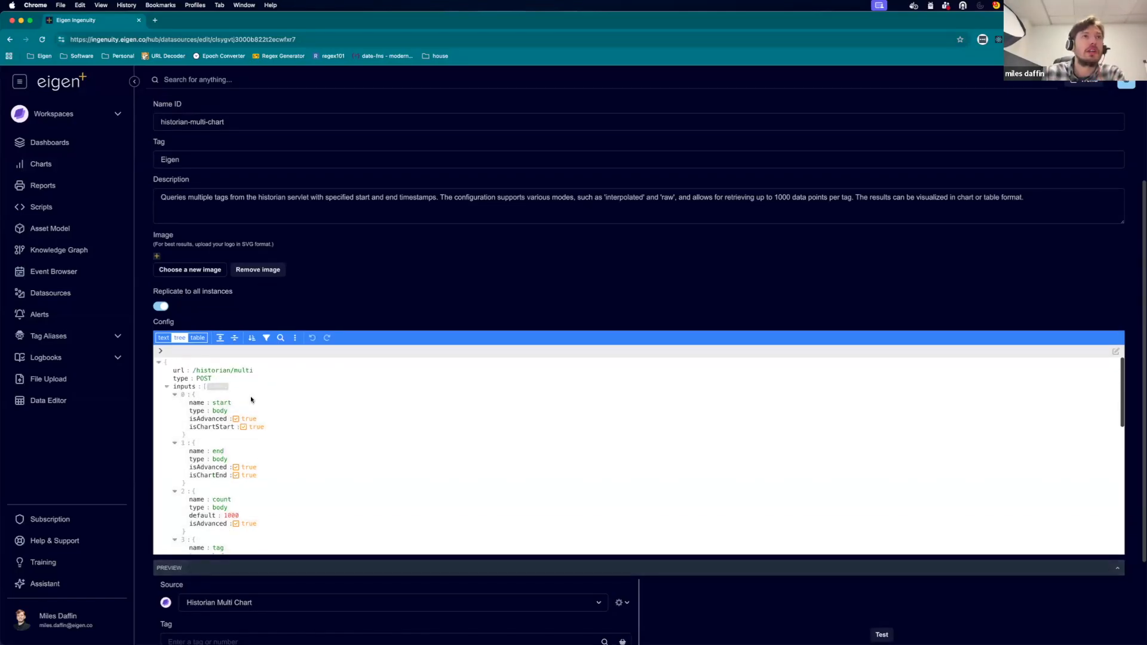
# Review the Historian Multi Chart config from its name and inputs down to the batchSize and concurrentSize configurable parameters.
pyautogui.scroll(2, 245, 383)
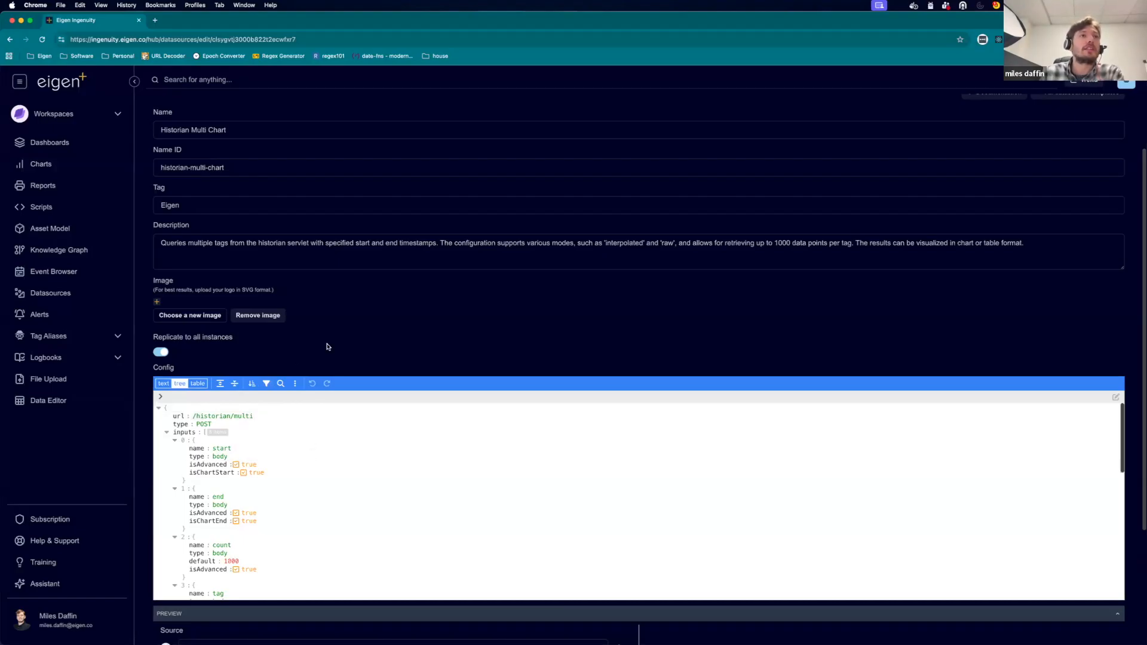
pyautogui.scroll(-3, 327, 347)
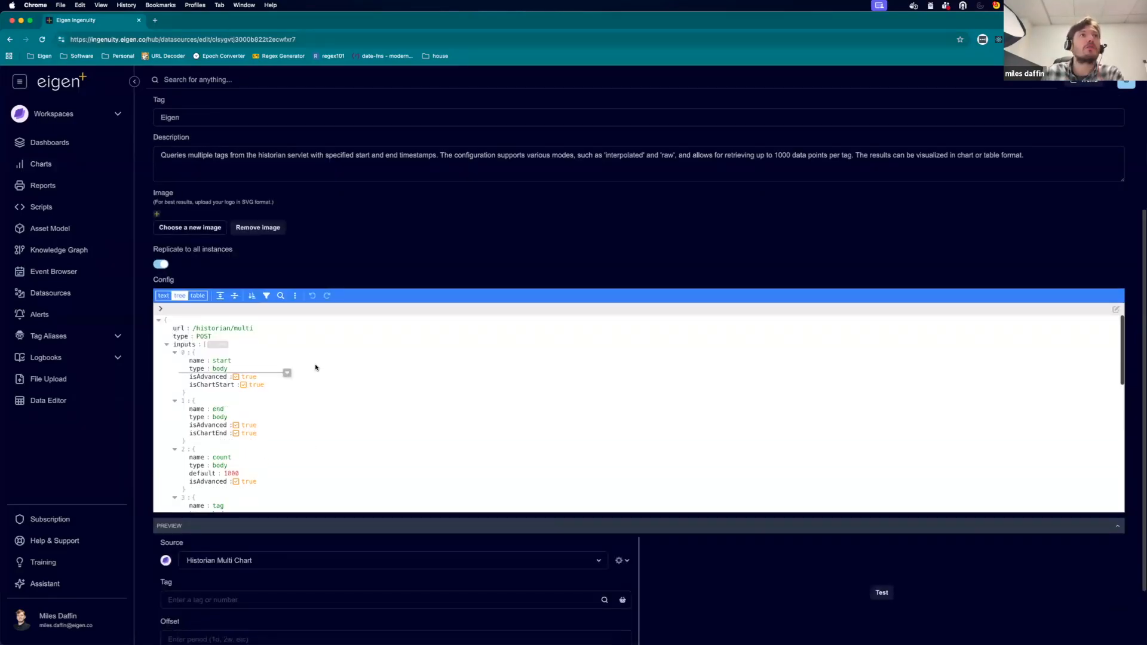
pyautogui.scroll(-4, 222, 394)
pyautogui.scroll(3, 222, 397)
pyautogui.scroll(-3, 220, 435)
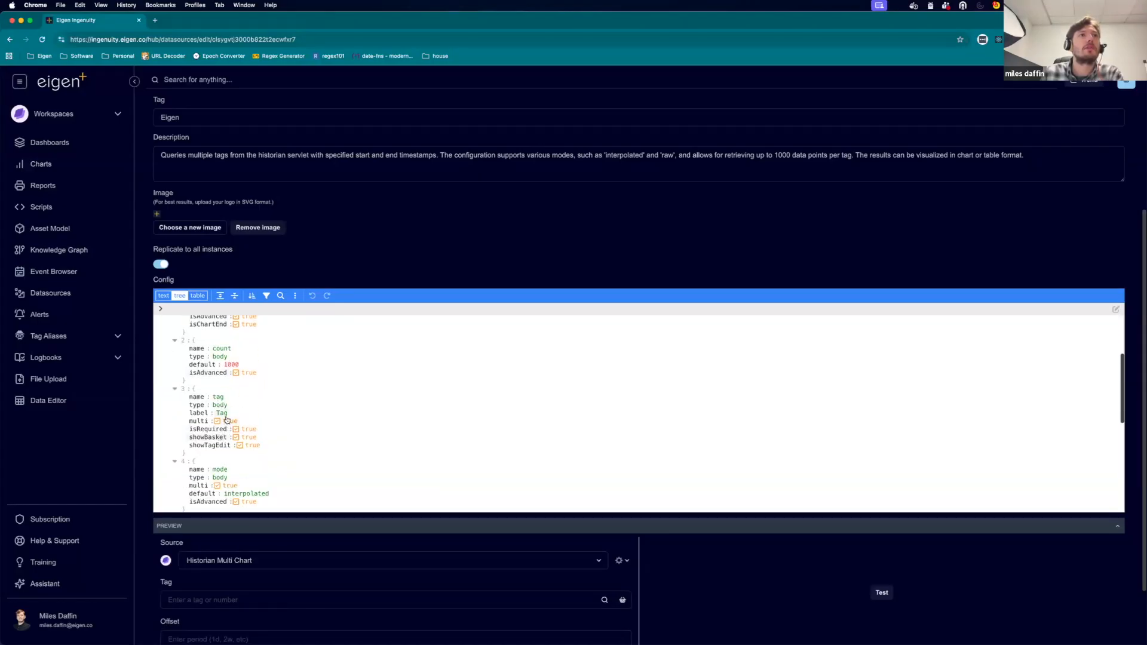
pyautogui.scroll(-10, 226, 418)
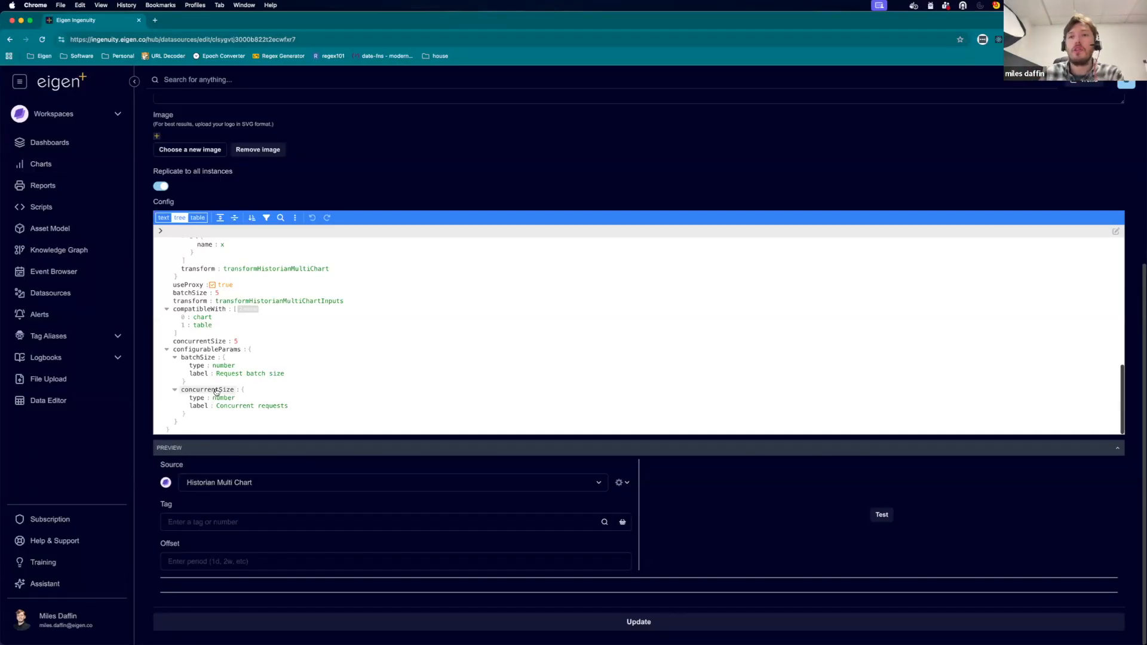
# Open the Datasources page in a new tab and view the Historian Multi Chart configuration form, closing it without saving.
pyautogui.rightClick(52, 290)
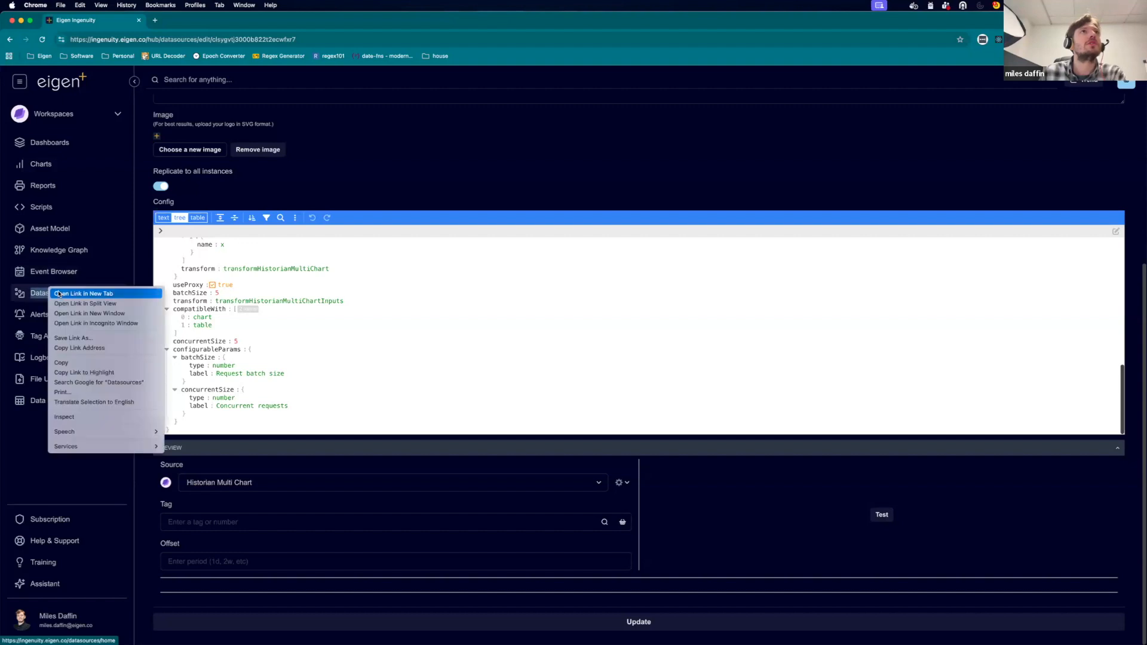
pyautogui.click(58, 293)
pyautogui.click(186, 20)
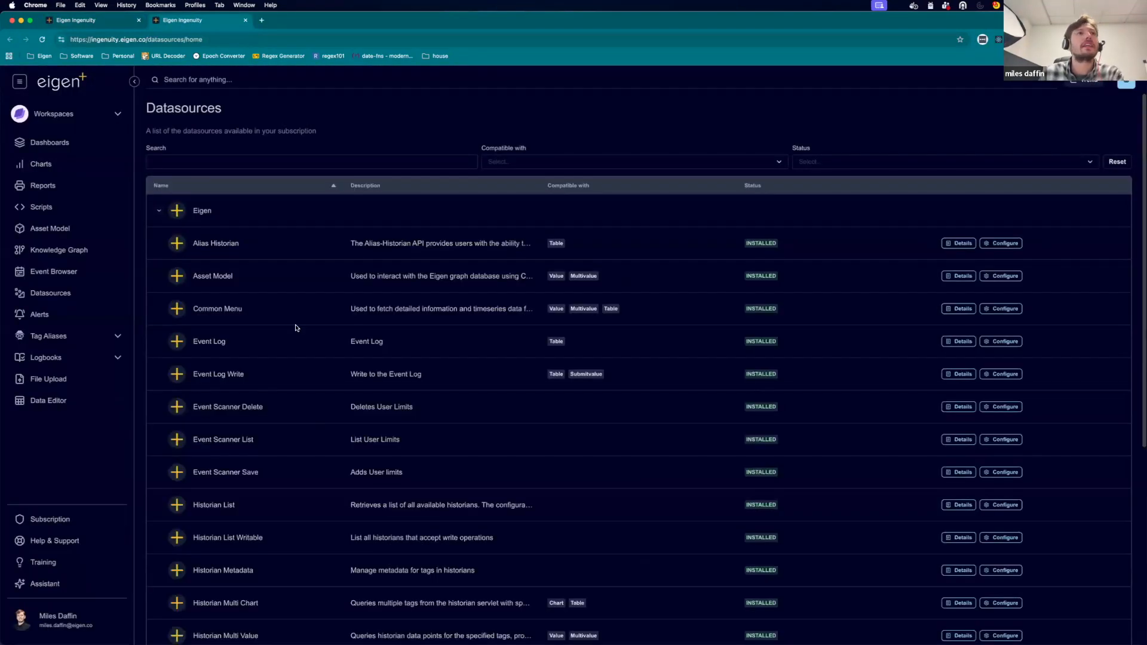
pyautogui.scroll(-2, 287, 556)
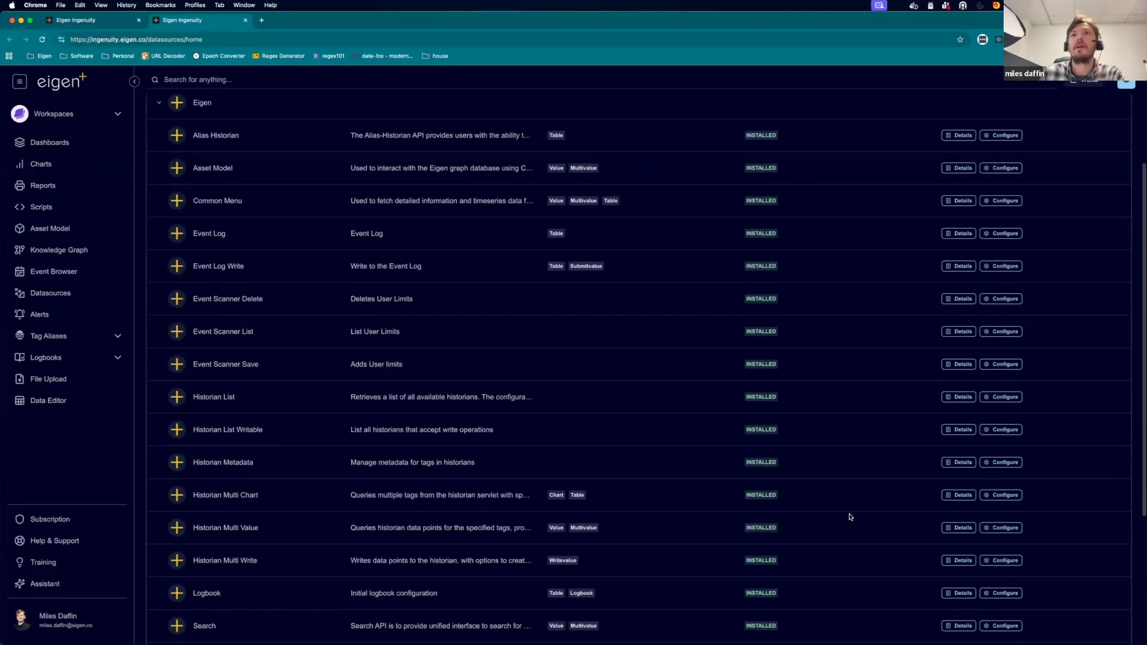
pyautogui.click(1001, 495)
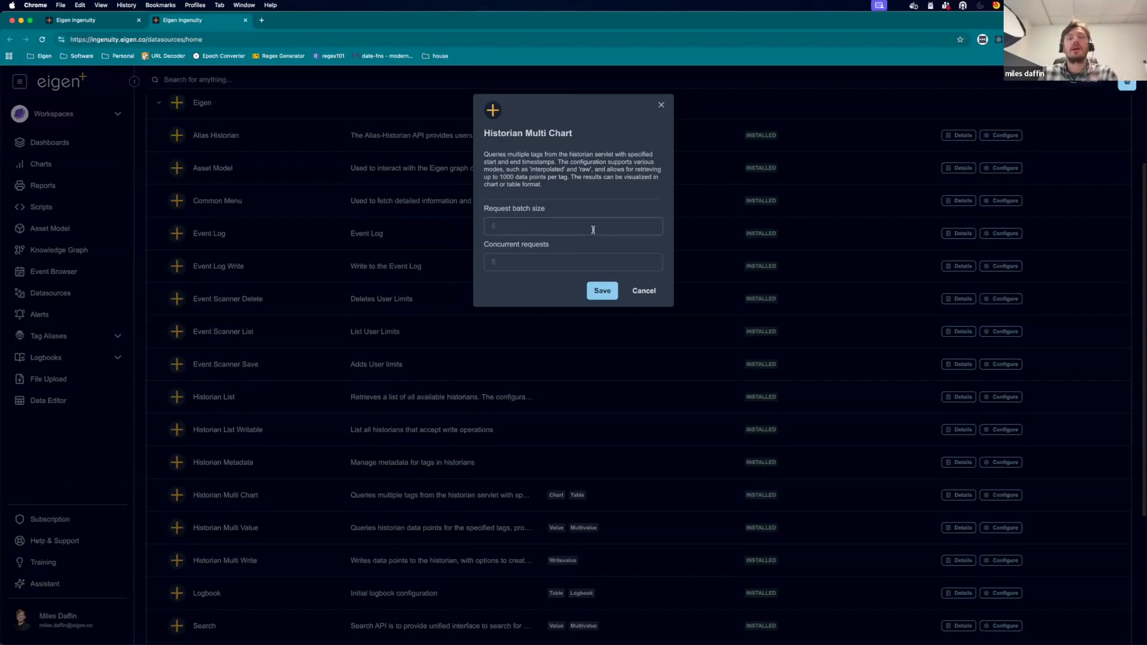
pyautogui.click(661, 104)
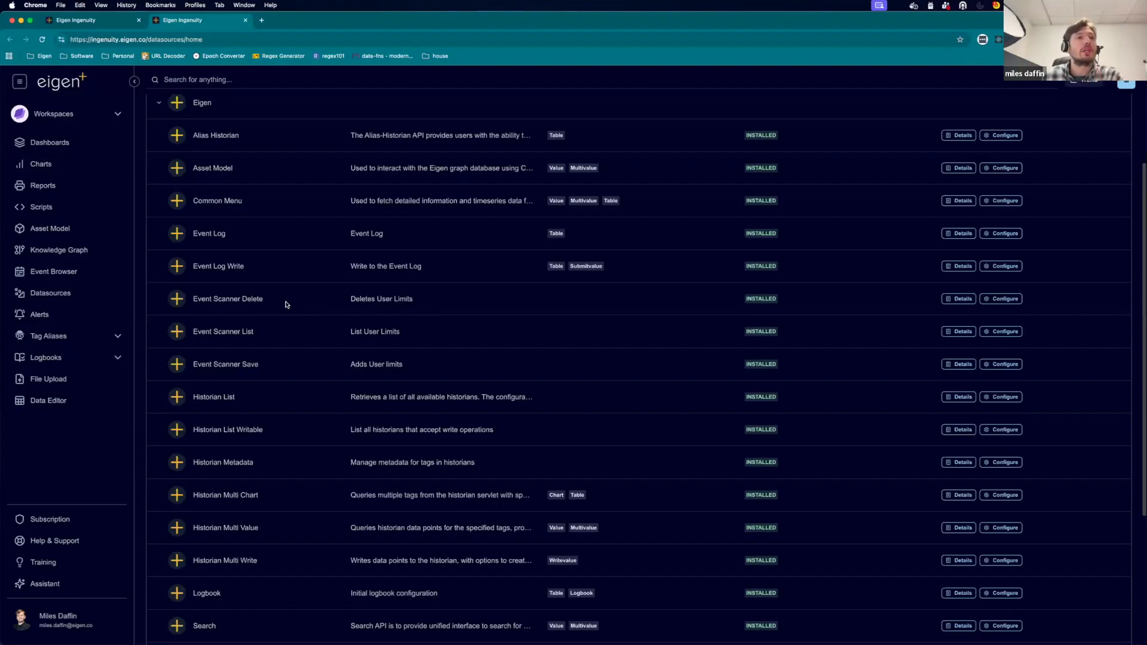
# Return to the hub's datasource templates, expand the Other group and look for the BRENT_CRUDE_PRICE template.
pyautogui.click(85, 20)
pyautogui.scroll(5, 276, 194)
pyautogui.click(456, 148)
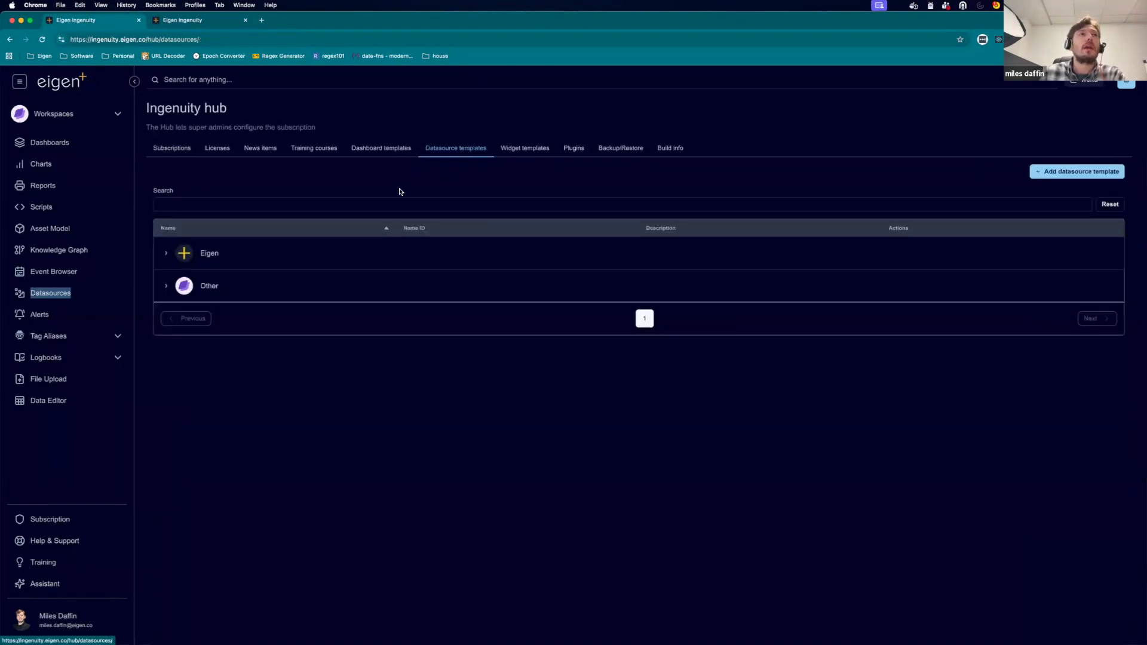
pyautogui.click(165, 286)
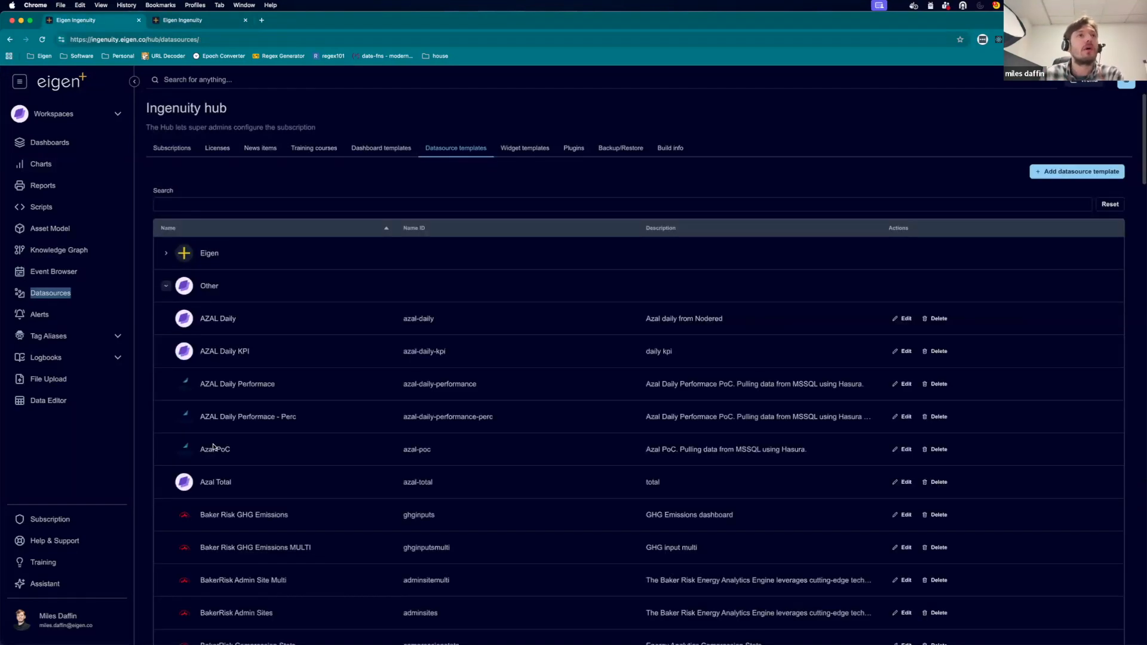
pyautogui.scroll(-10, 216, 447)
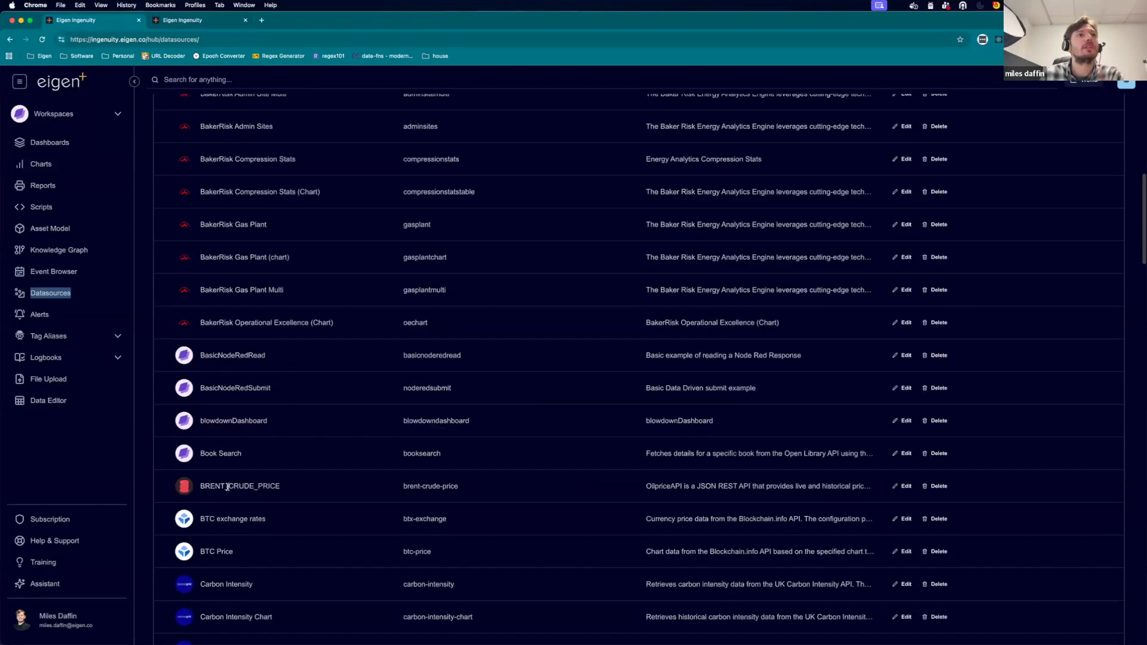
# Open the BRENT_CRUDE_PRICE template for editing and examine its request URL, date inputs and output paths.
pyautogui.click(905, 487)
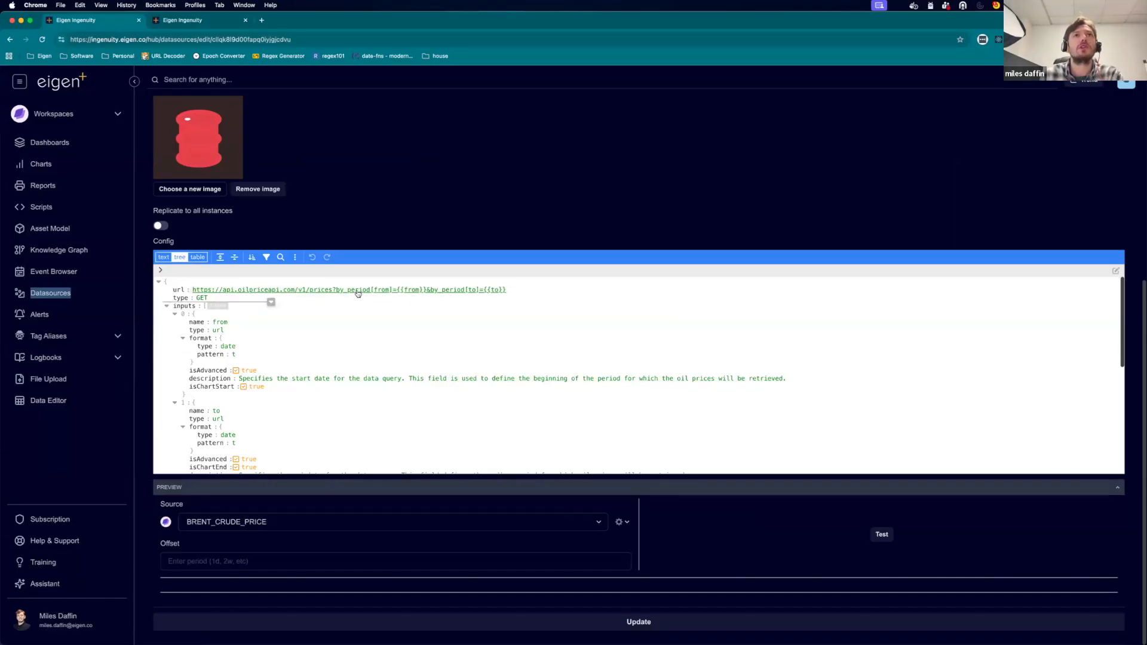
pyautogui.scroll(-2, 313, 324)
pyautogui.scroll(-2, 313, 324)
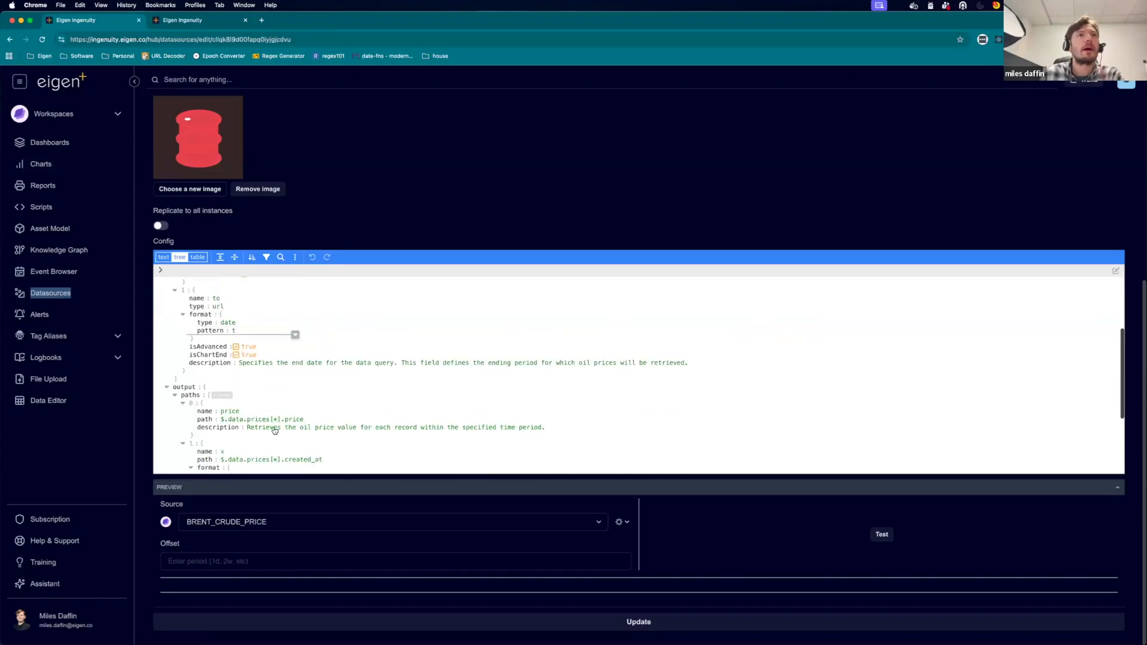
pyautogui.scroll(-2, 296, 415)
# Examine the Oil Spot Price template's config, including its apiKey input, output path and authorization header.
pyautogui.scroll(-2, 296, 415)
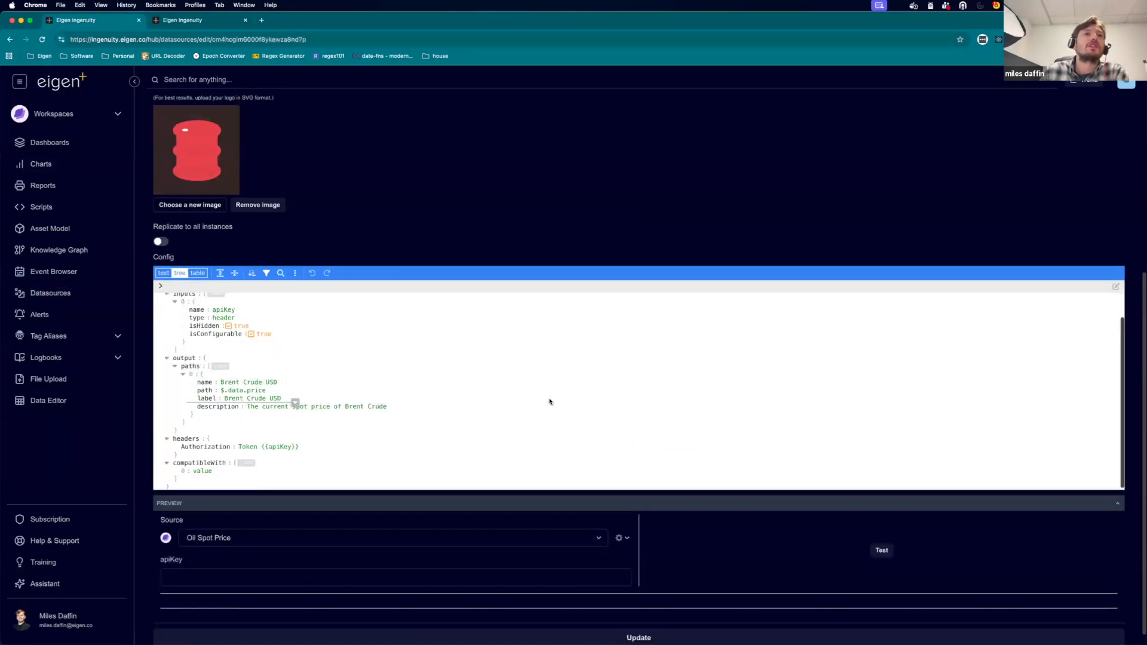
pyautogui.scroll(1, 550, 402)
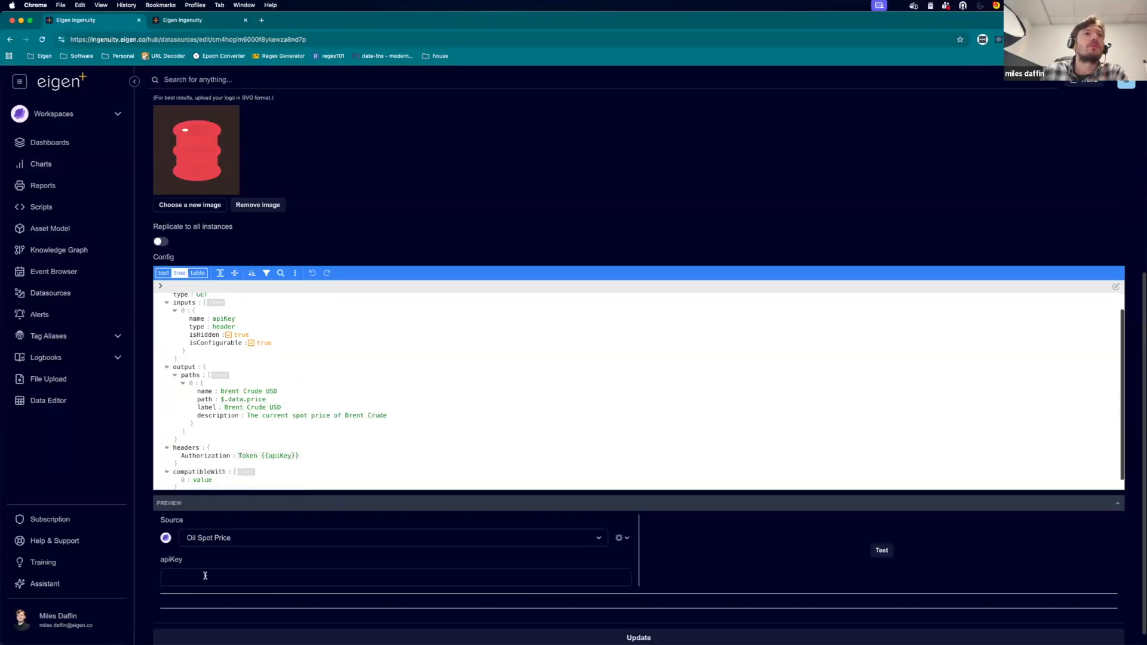
pyautogui.scroll(2, 294, 402)
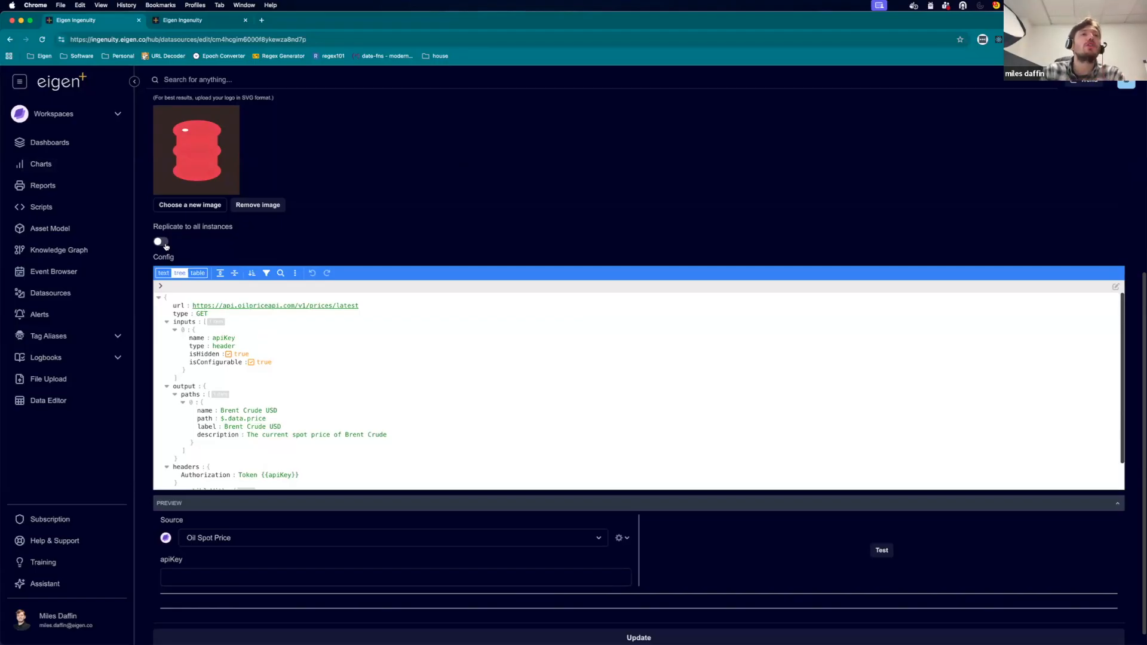
# Filter the subscription's datasources by "br" and view the Oil Spot Price installation form, closing it without installing.
pyautogui.click(179, 15)
pyautogui.scroll(-3, 387, 365)
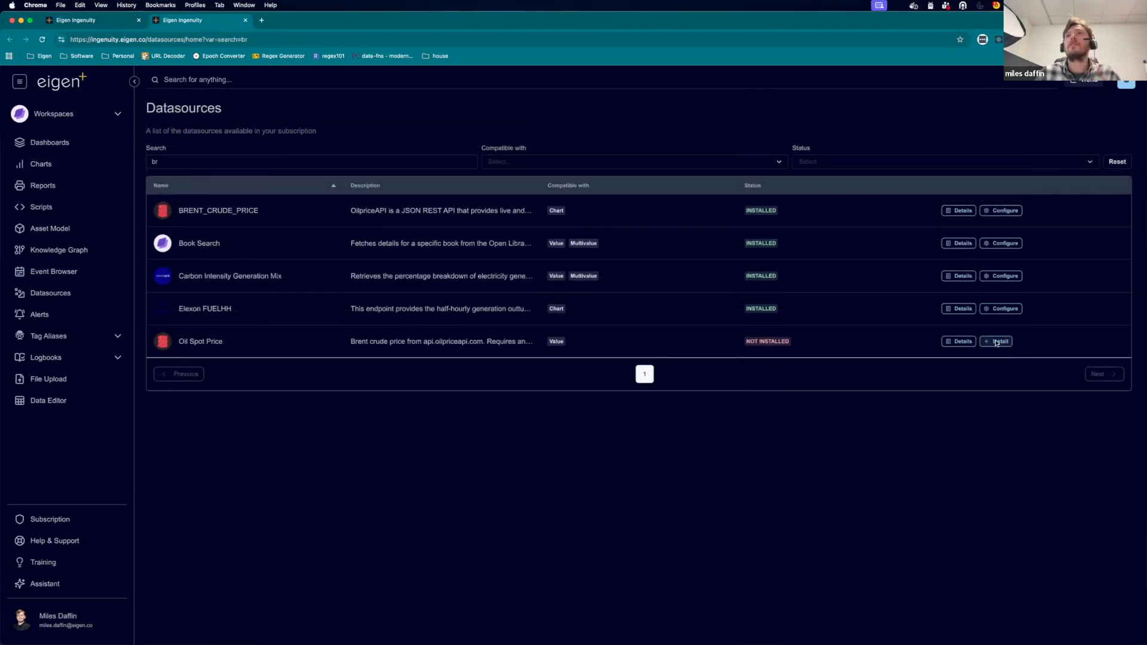
pyautogui.click(997, 343)
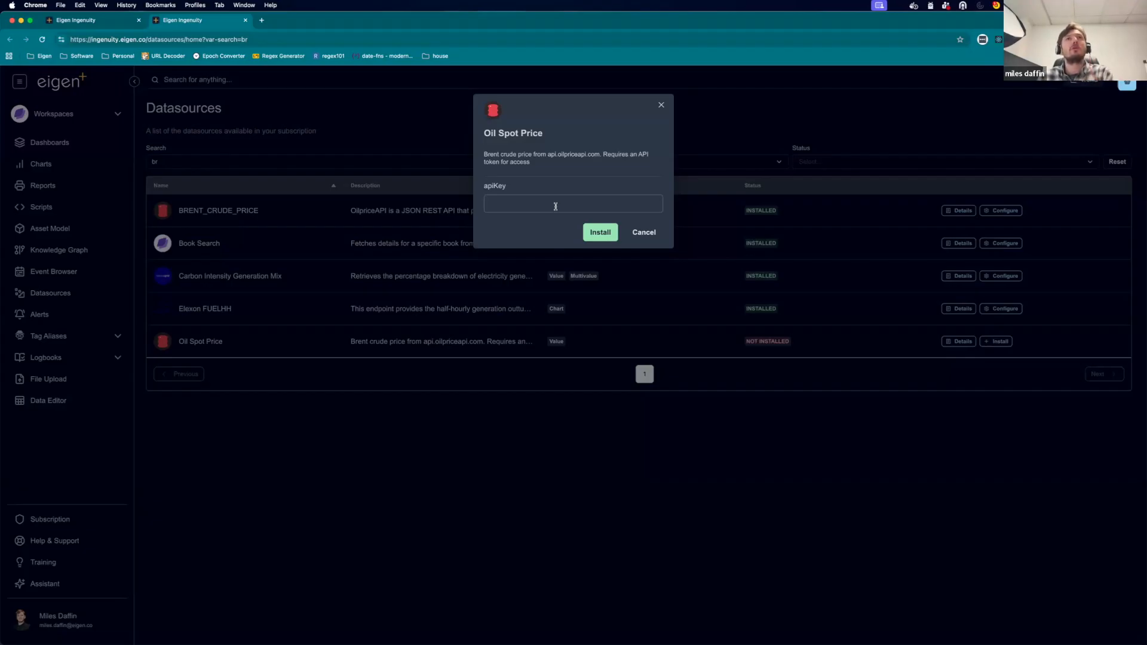
pyautogui.click(530, 206)
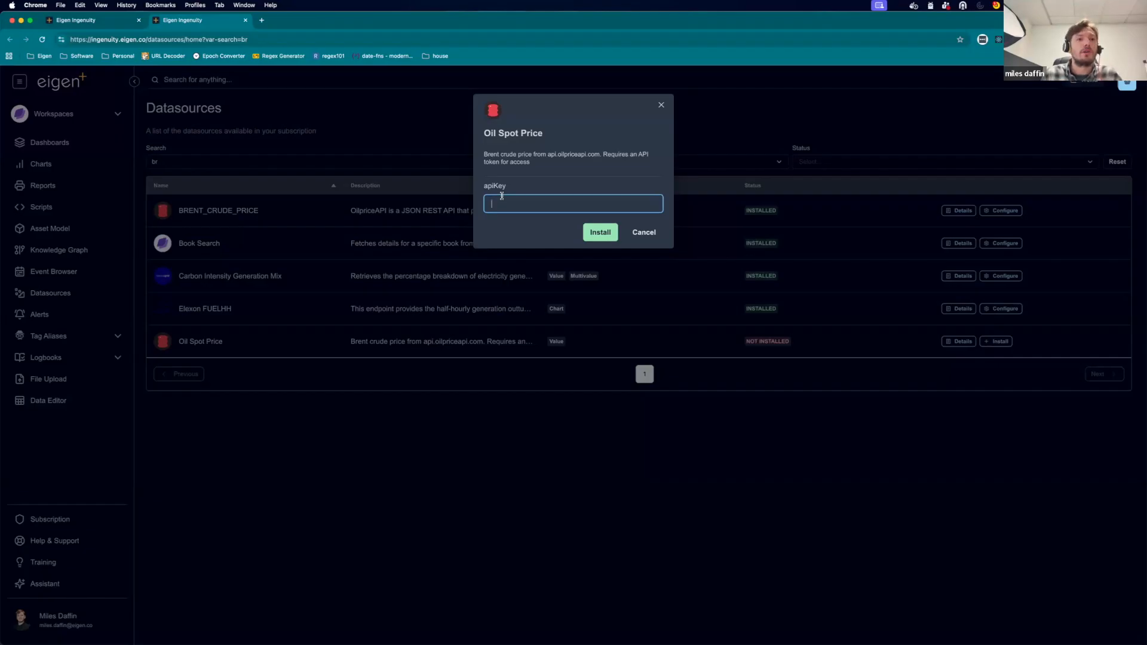
pyautogui.click(661, 105)
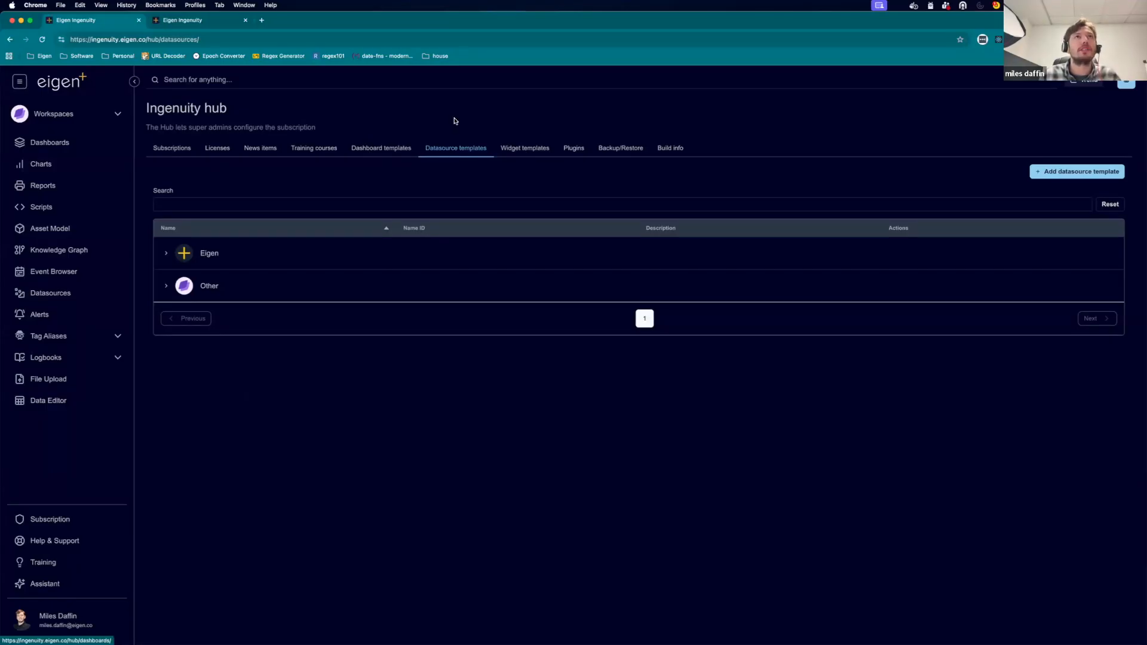
# Open the hub's widget templates, and in the other browser tab open the recent personal workspace's home page for editing.
pyautogui.click(527, 152)
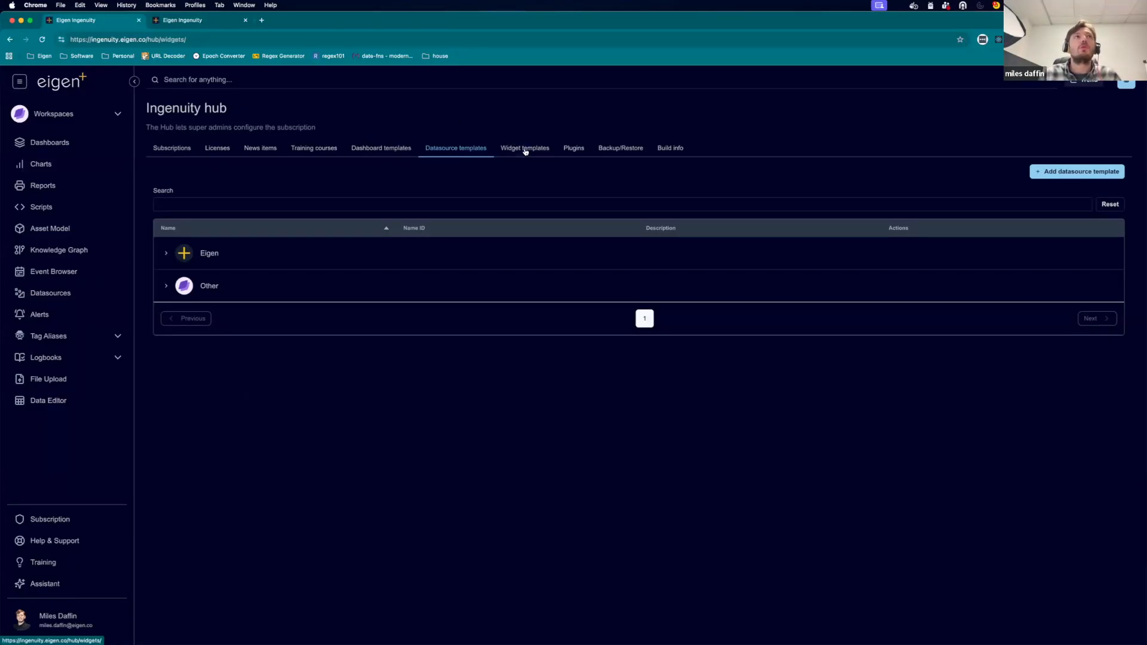
pyautogui.click(210, 20)
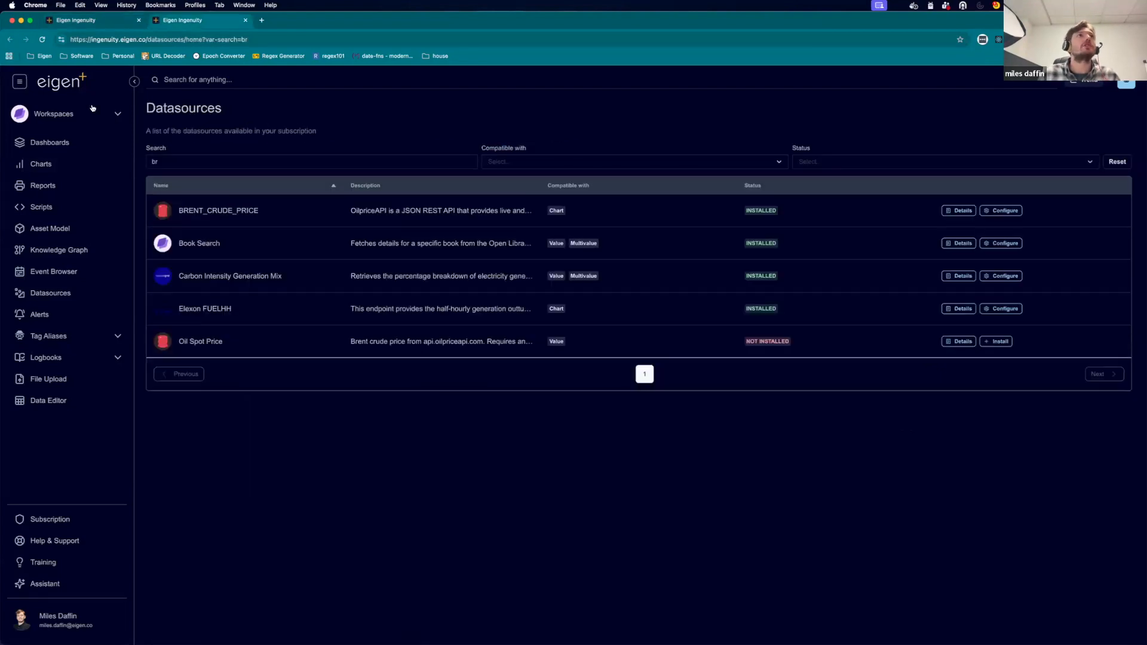
pyautogui.click(99, 114)
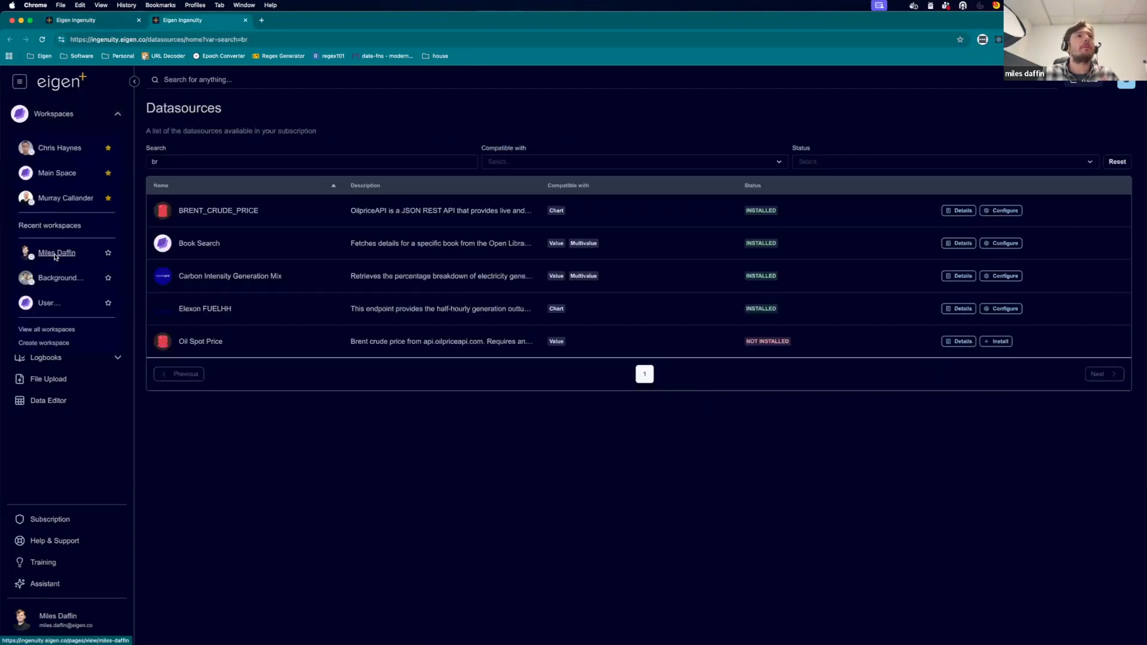
pyautogui.click(55, 253)
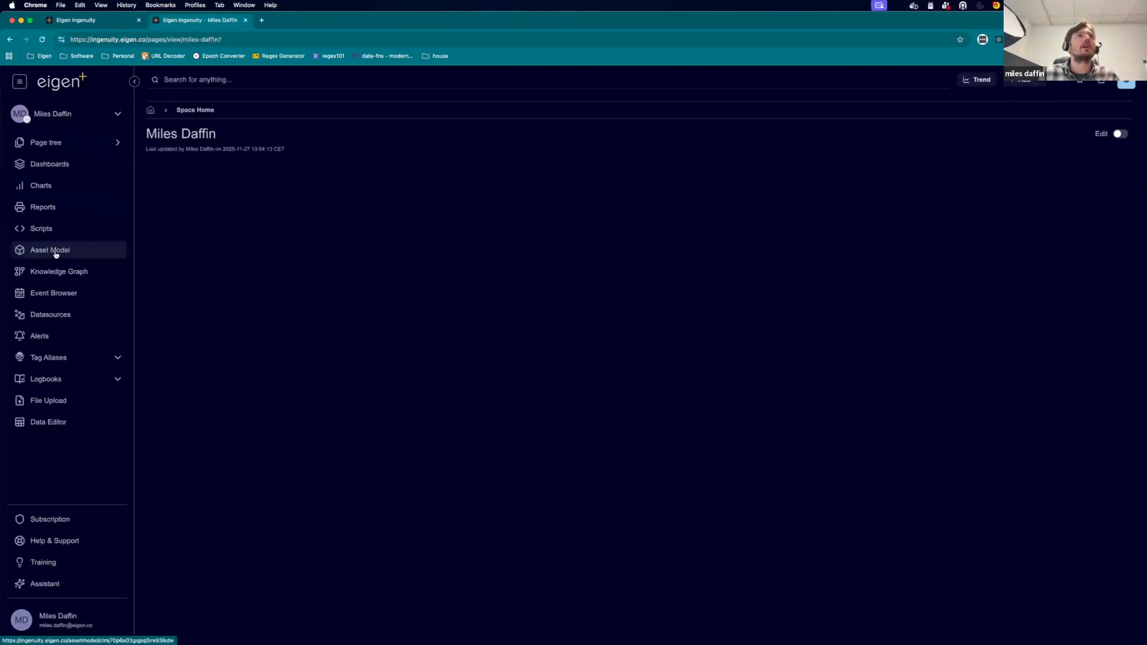
pyautogui.click(1121, 134)
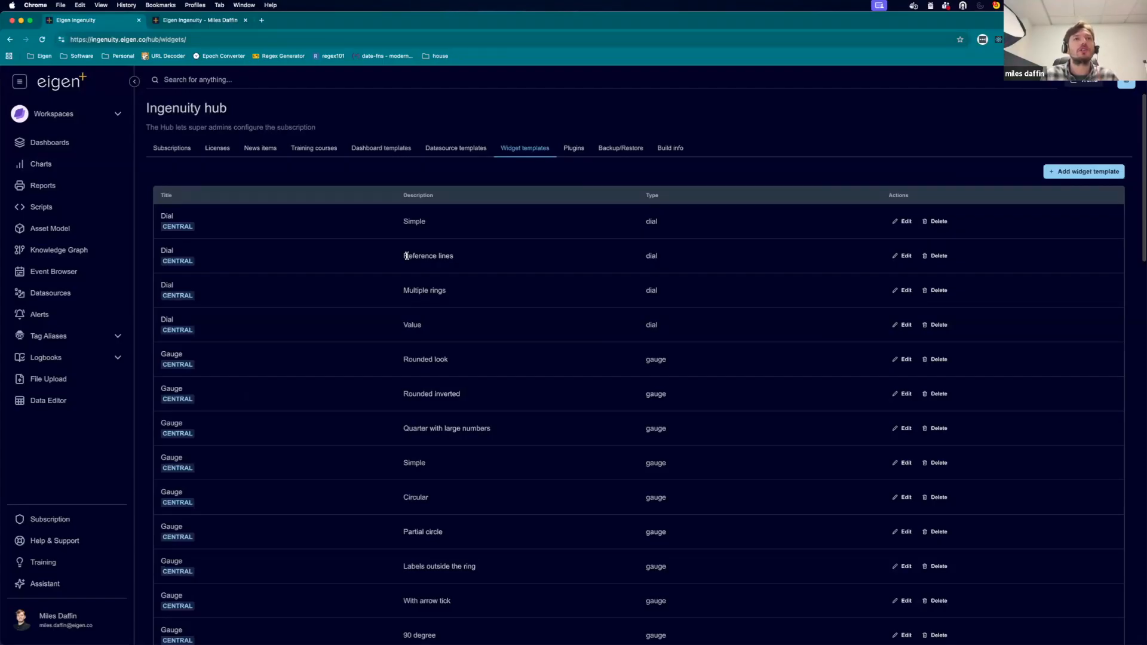
# Look over the hub's widget templates and add a default gauge and a Partial circle template gauge below the page's chart.
pyautogui.scroll(-2, 407, 256)
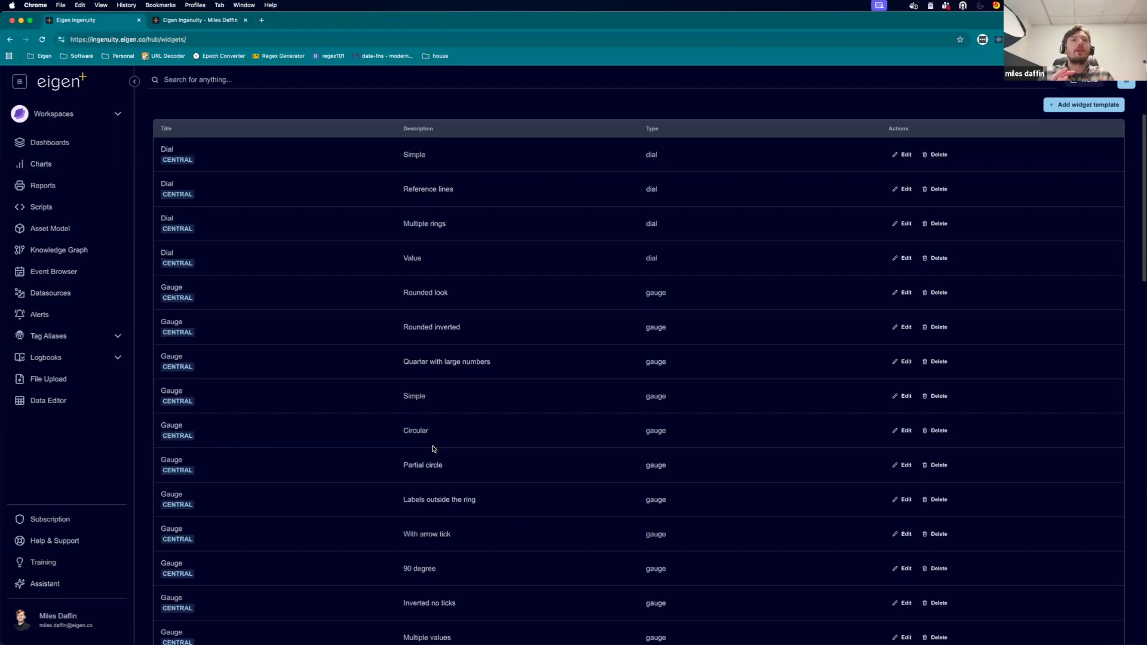
pyautogui.hotkey('ctrl', 'Tab')
pyautogui.moveTo(95, 391); pyautogui.dragTo(302, 558)
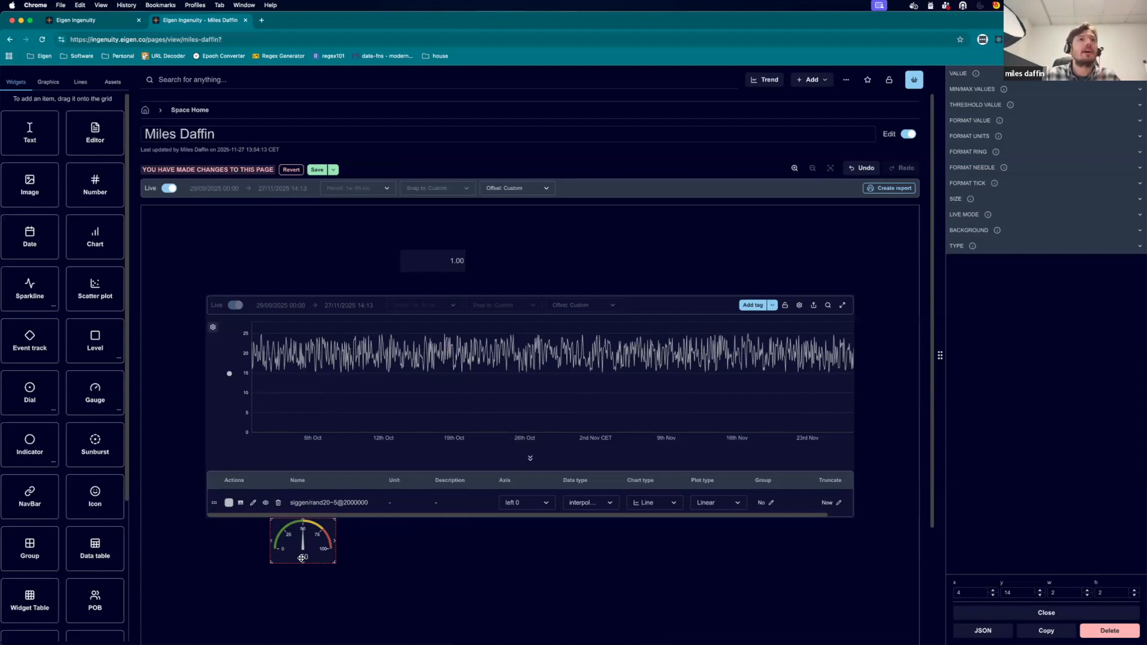
pyautogui.click(119, 412)
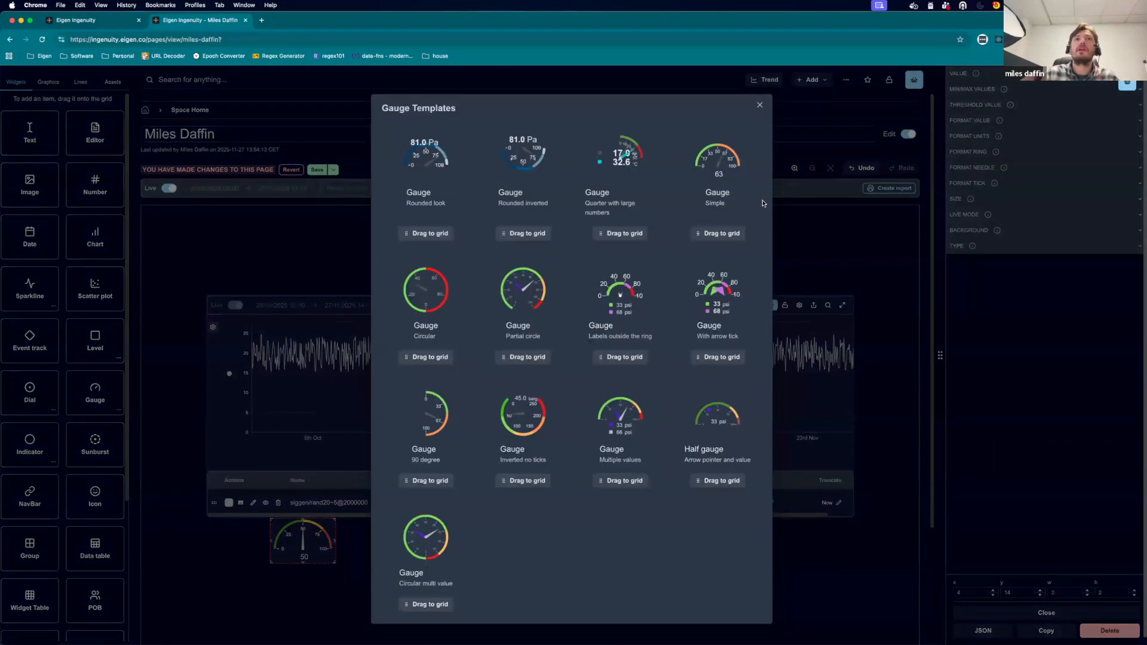
pyautogui.moveTo(389, 350); pyautogui.dragTo(423, 553)
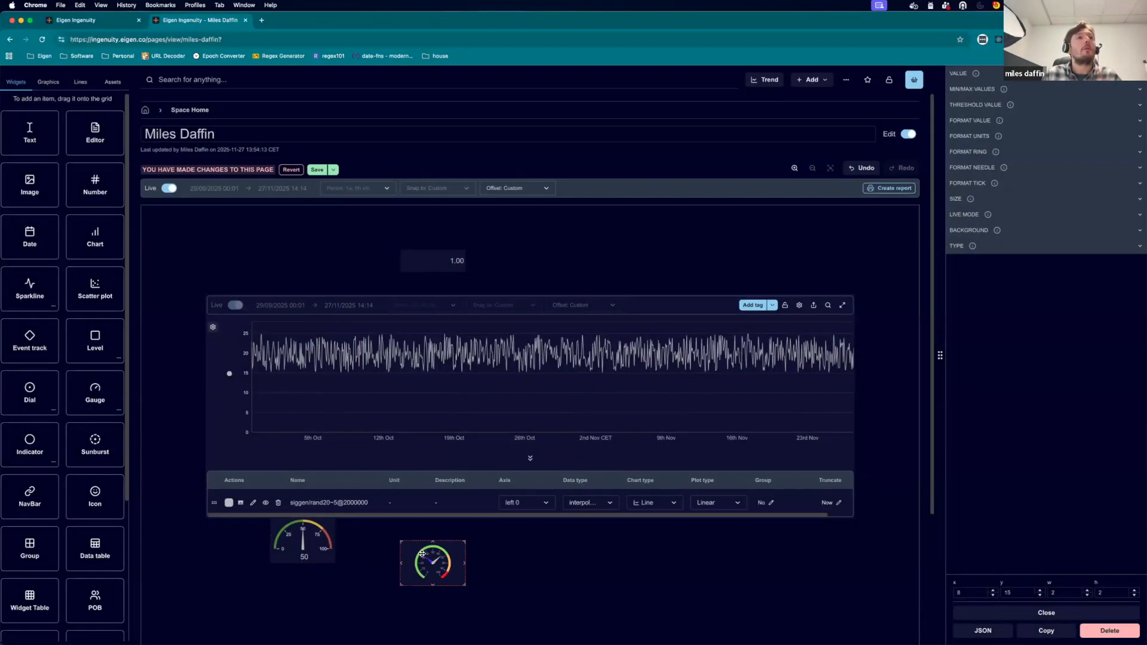
# Compare the page's gauge templates with the hub's widget template list, and view the templates offered for the Sparkline widget.
pyautogui.click(120, 412)
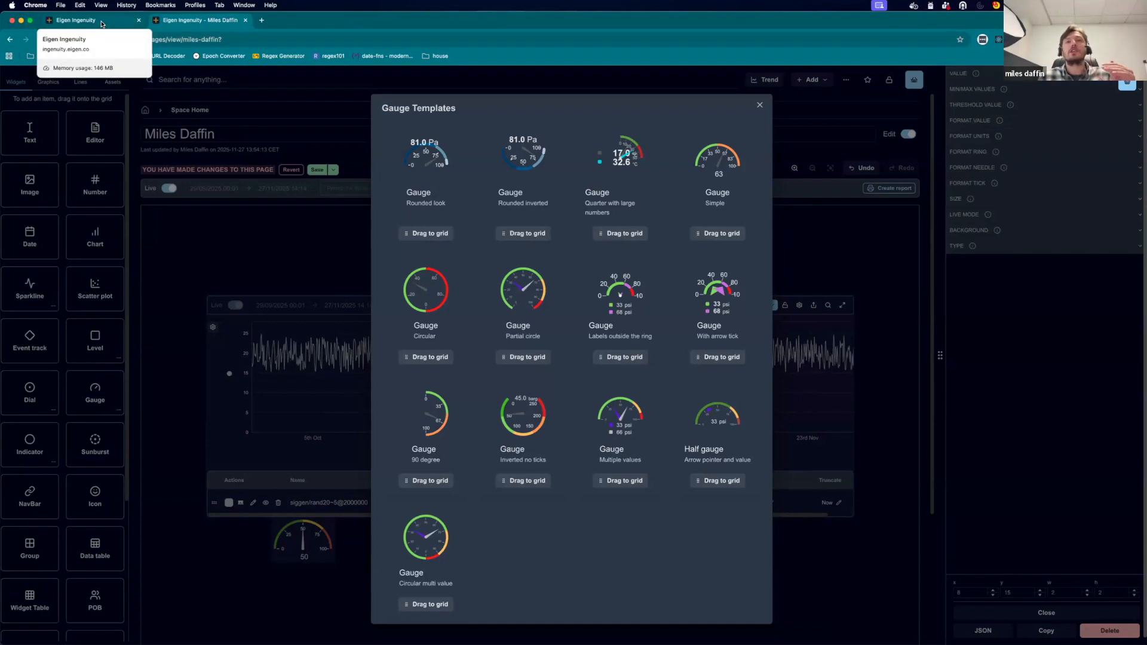
pyautogui.click(102, 24)
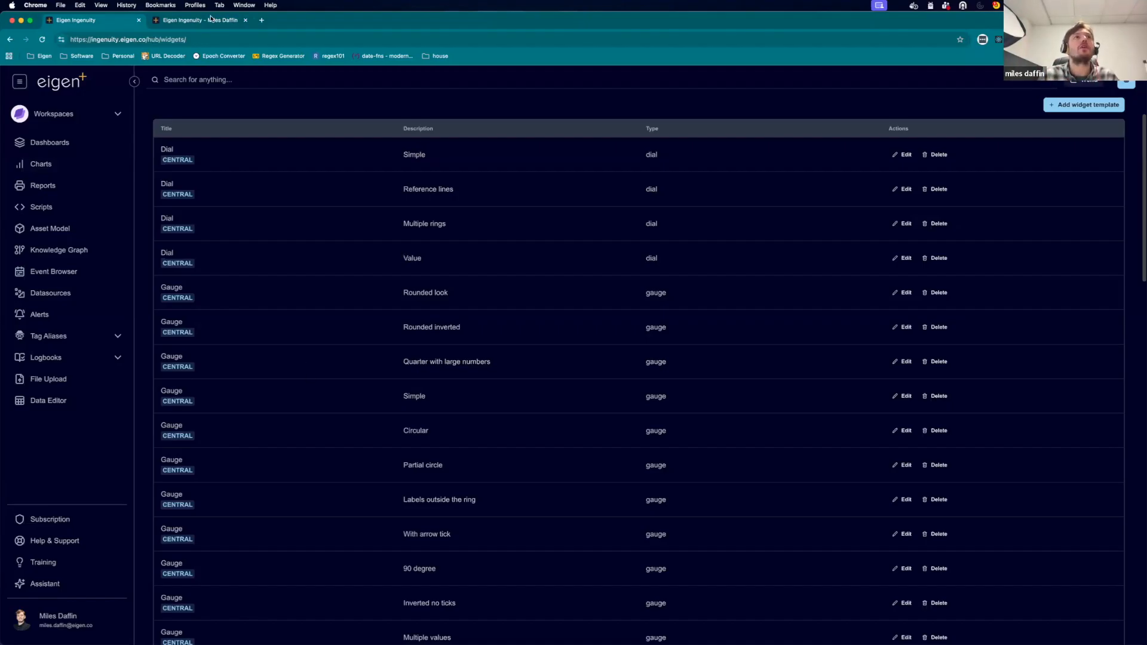
pyautogui.click(210, 19)
pyautogui.click(760, 108)
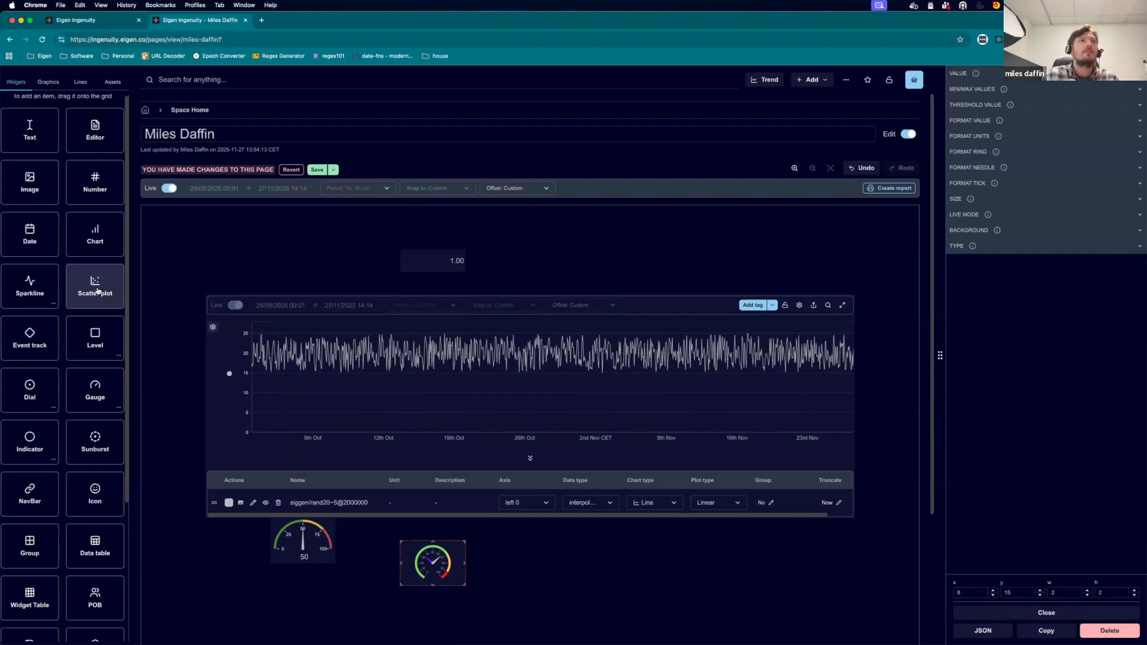
pyautogui.click(86, 20)
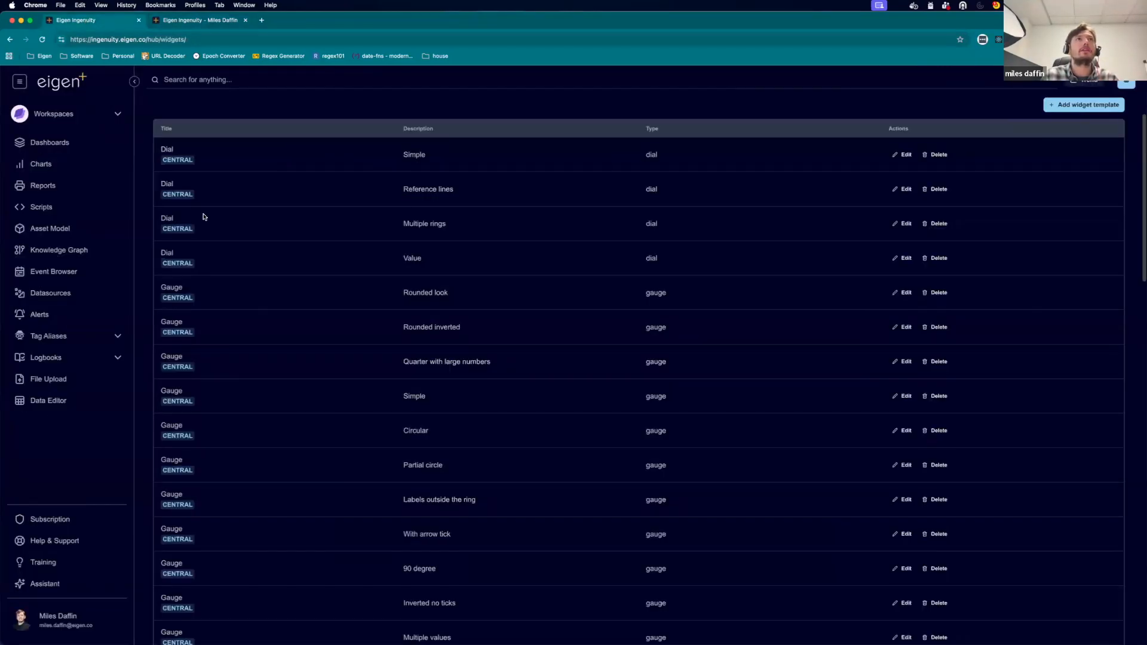
pyautogui.hotkey('ctrl', 'Tab')
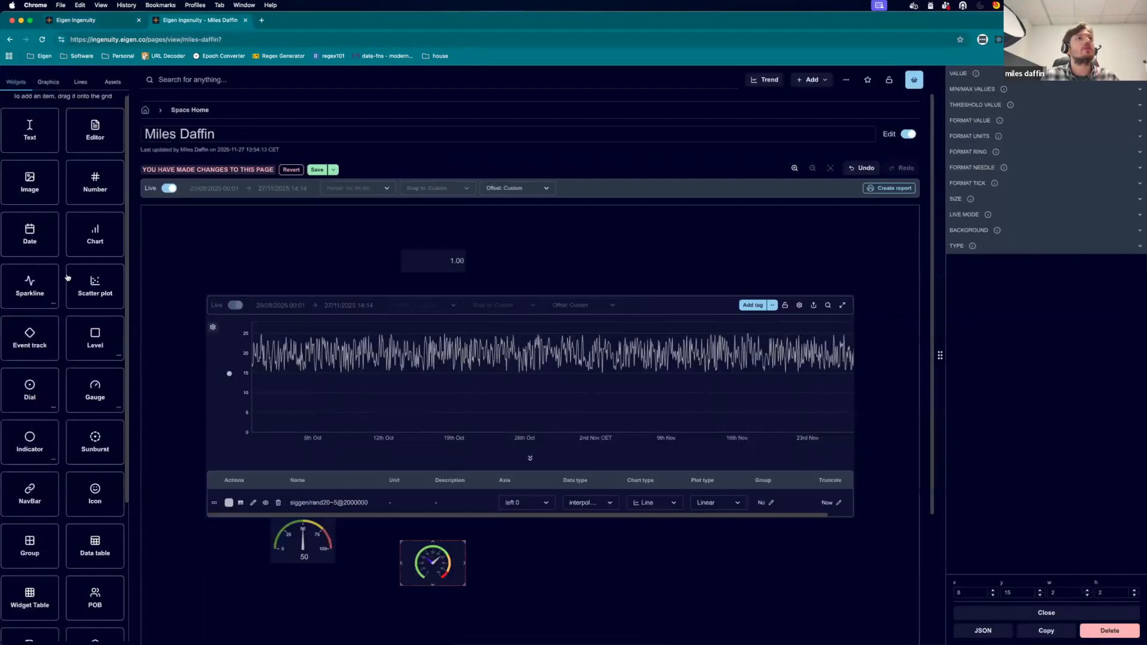
pyautogui.click(53, 305)
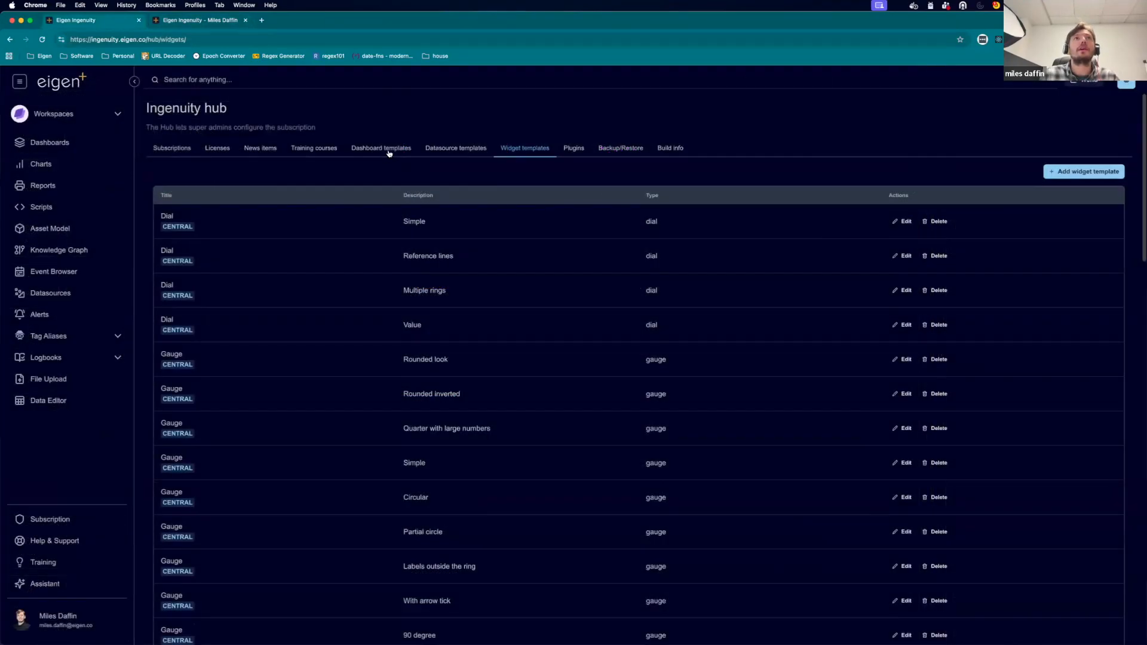
# View the hub's dashboard templates and browse the page's Add from template gallery, closing it without adding a dashboard.
pyautogui.click(388, 151)
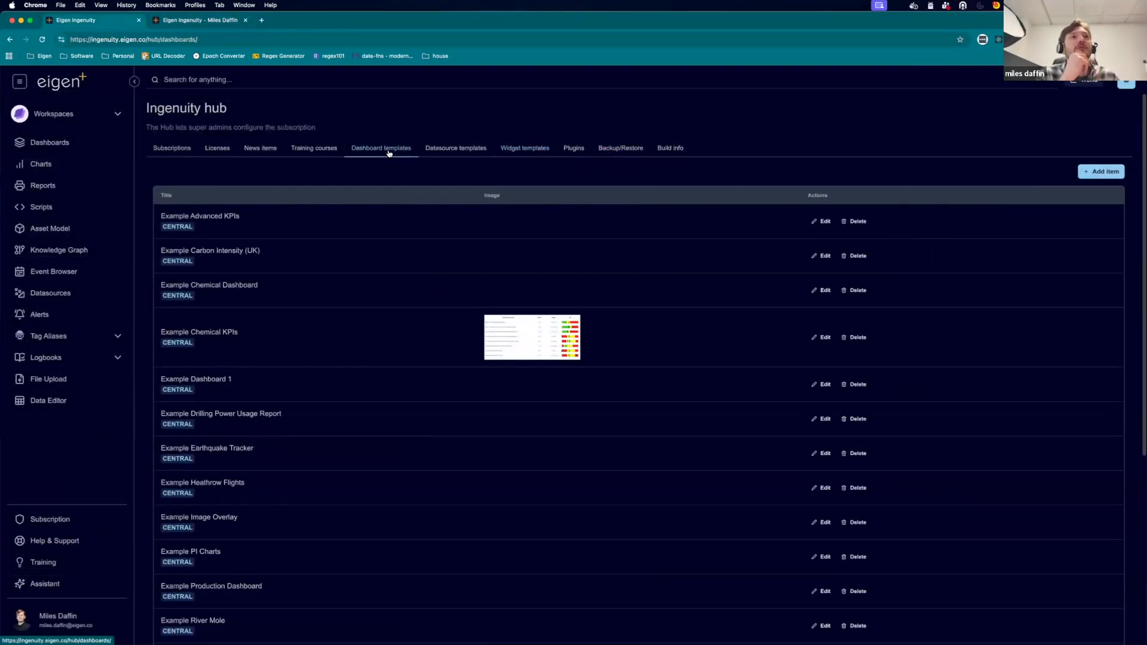
pyautogui.click(197, 20)
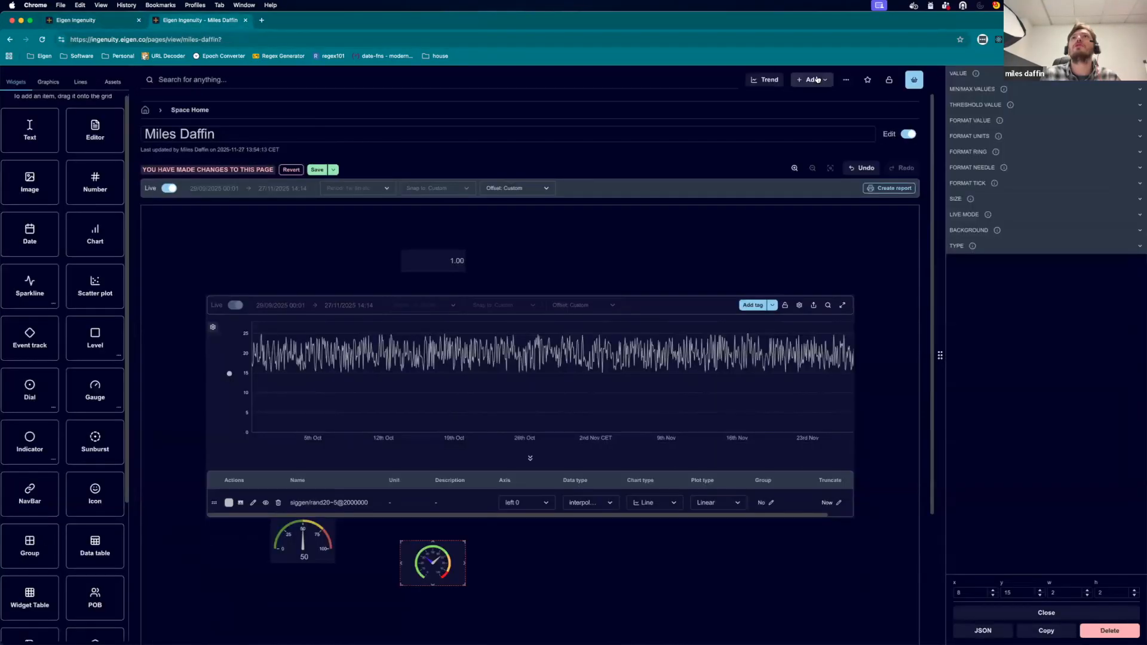
pyautogui.click(811, 80)
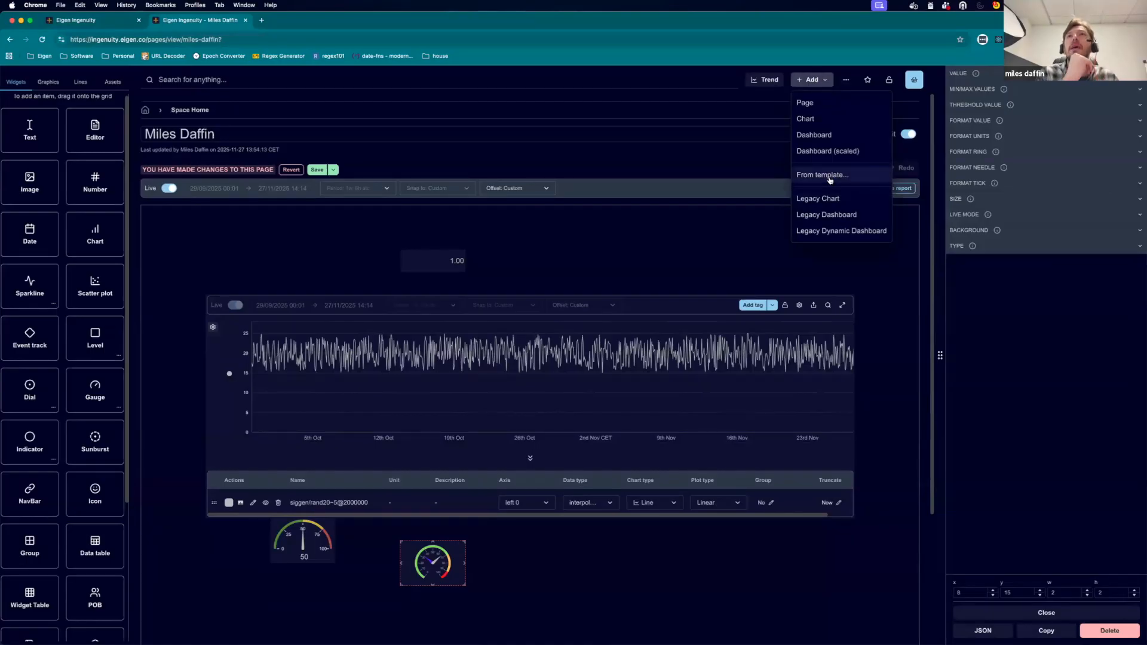
pyautogui.click(829, 177)
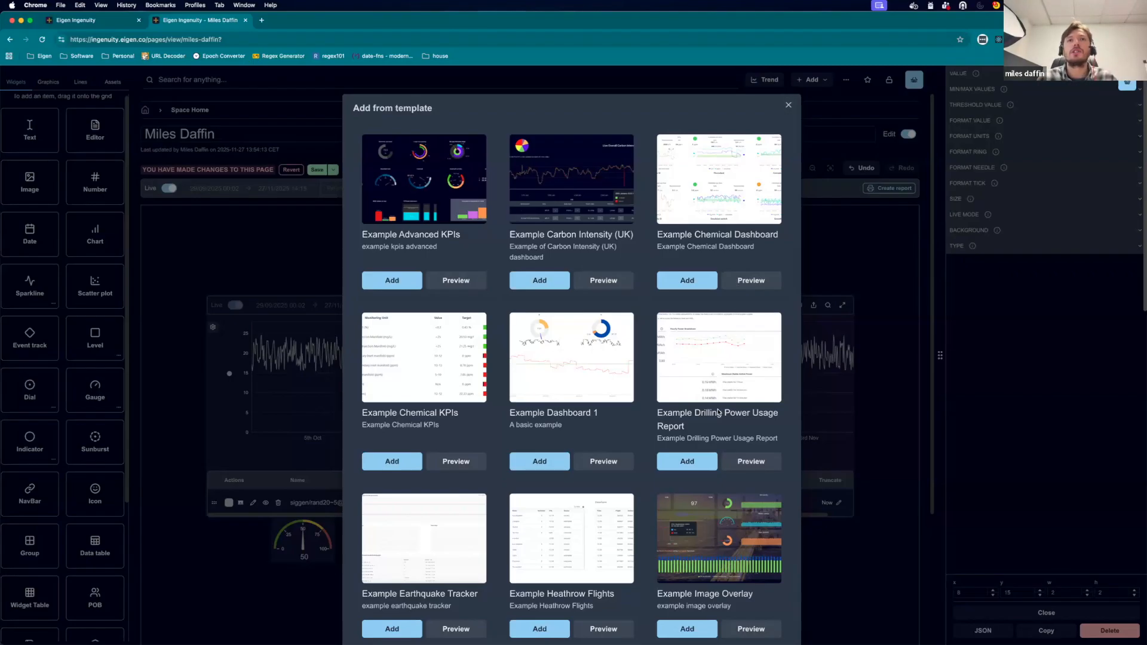
pyautogui.scroll(-2, 718, 412)
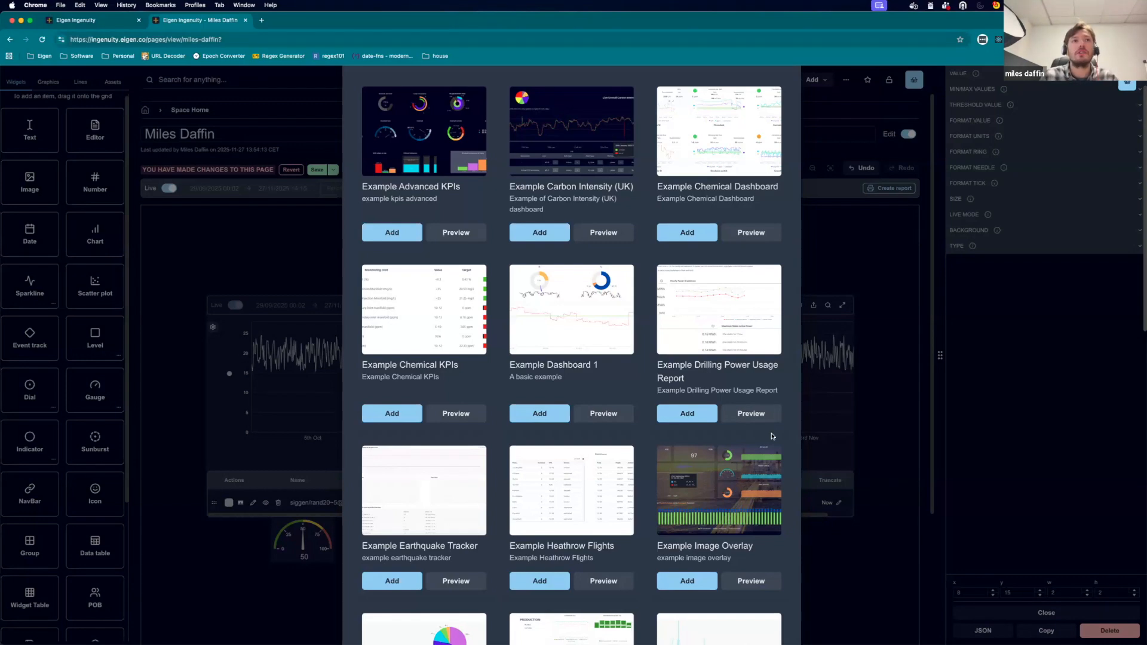
pyautogui.scroll(1, 591, 307)
pyautogui.click(788, 109)
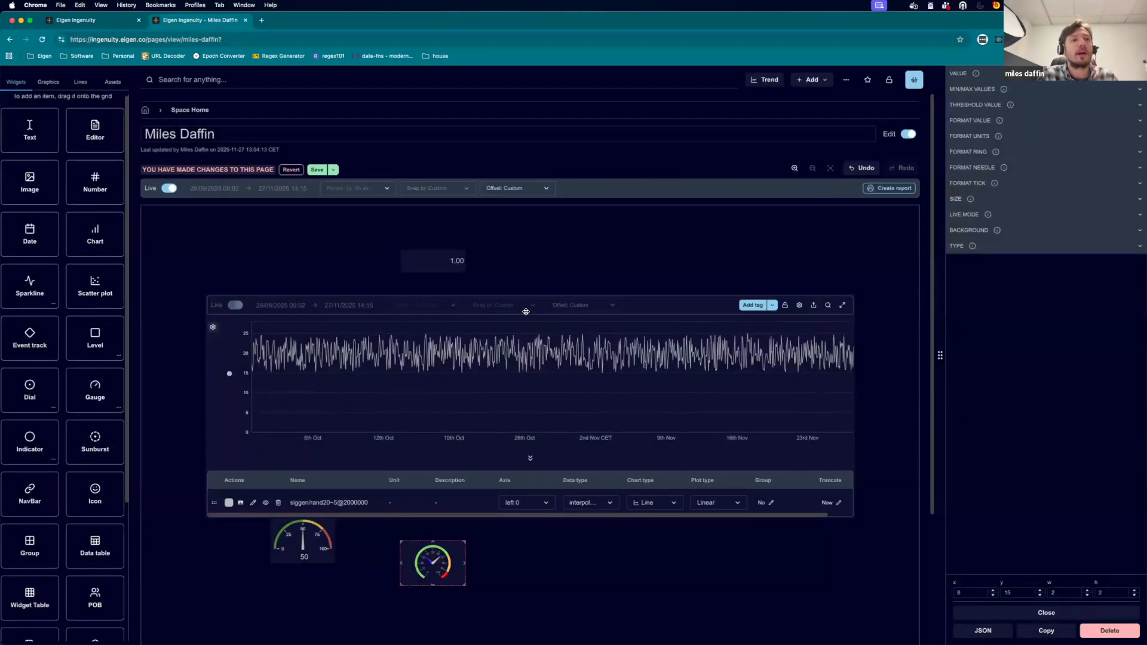
# Start a new datasource template in the hub and set useBoxhillBaseUrl to true in its config.
pyautogui.click(90, 21)
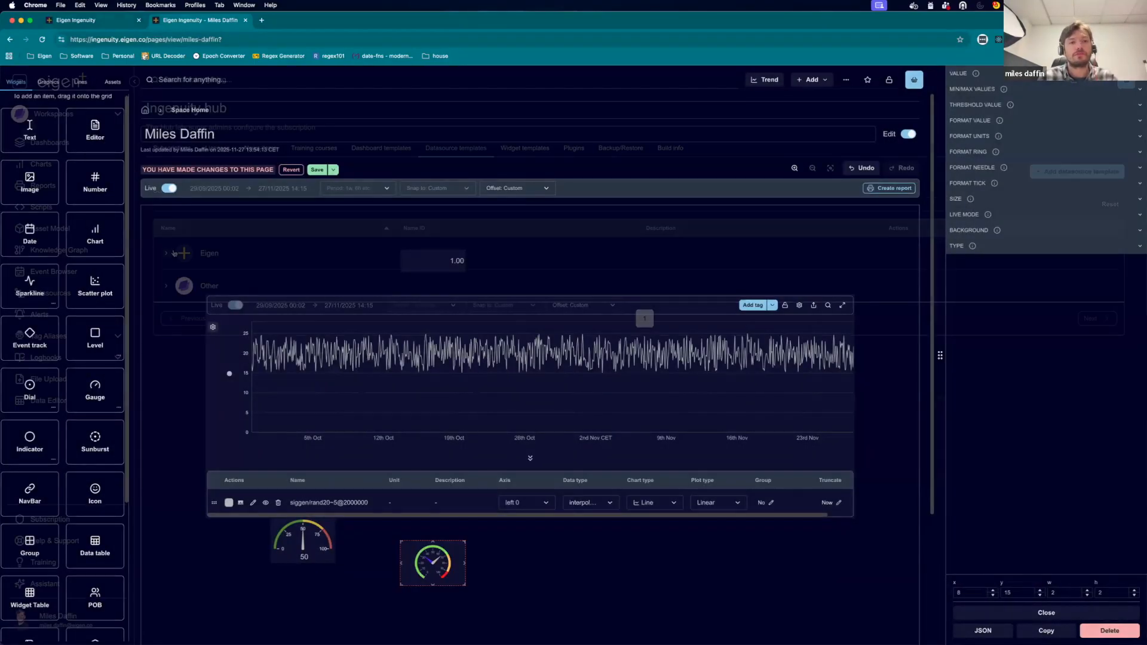
pyautogui.click(168, 252)
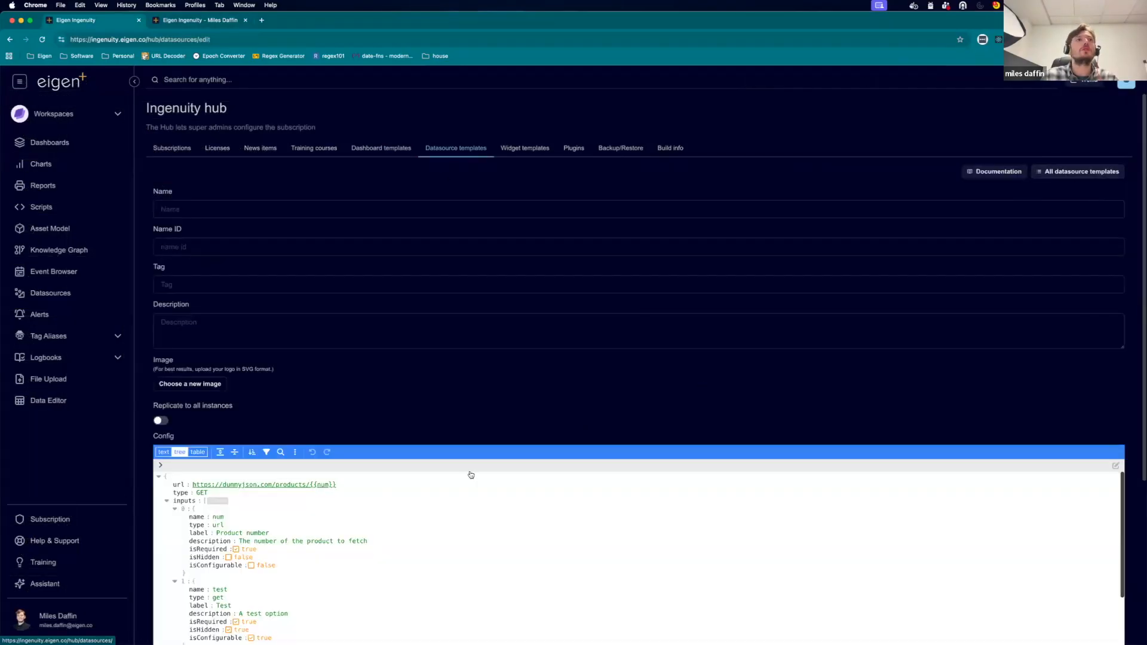
pyautogui.scroll(-4, 471, 347)
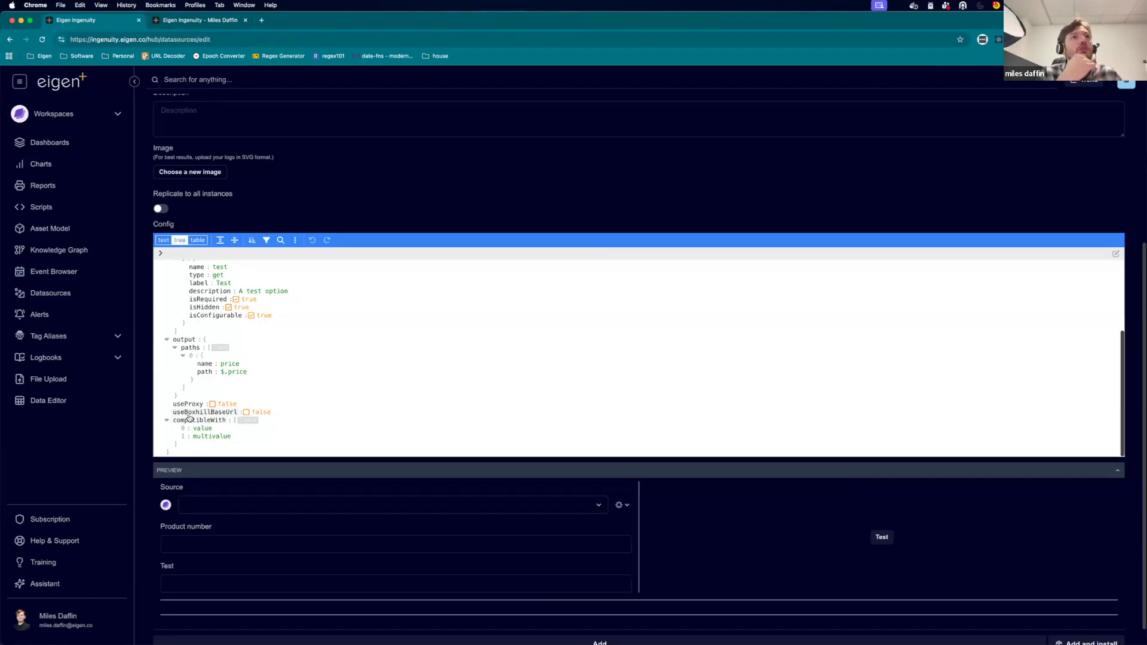
pyautogui.click(246, 412)
# Shorten the config's url to the relative path /products/{{num}} and highlight the site's base URL in the browser address.
pyautogui.scroll(5, 276, 320)
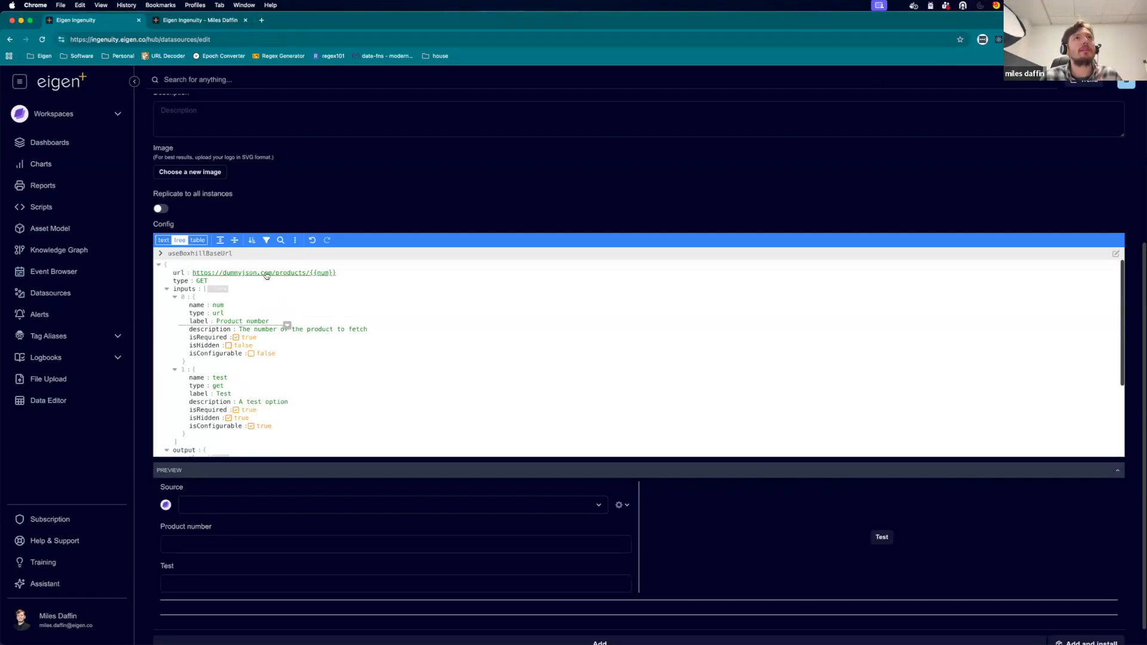
pyautogui.tripleClick(271, 273)
pyautogui.click(273, 273)
pyautogui.moveTo(273, 273); pyautogui.dragTo(192, 273)
pyautogui.press('BackSpace')
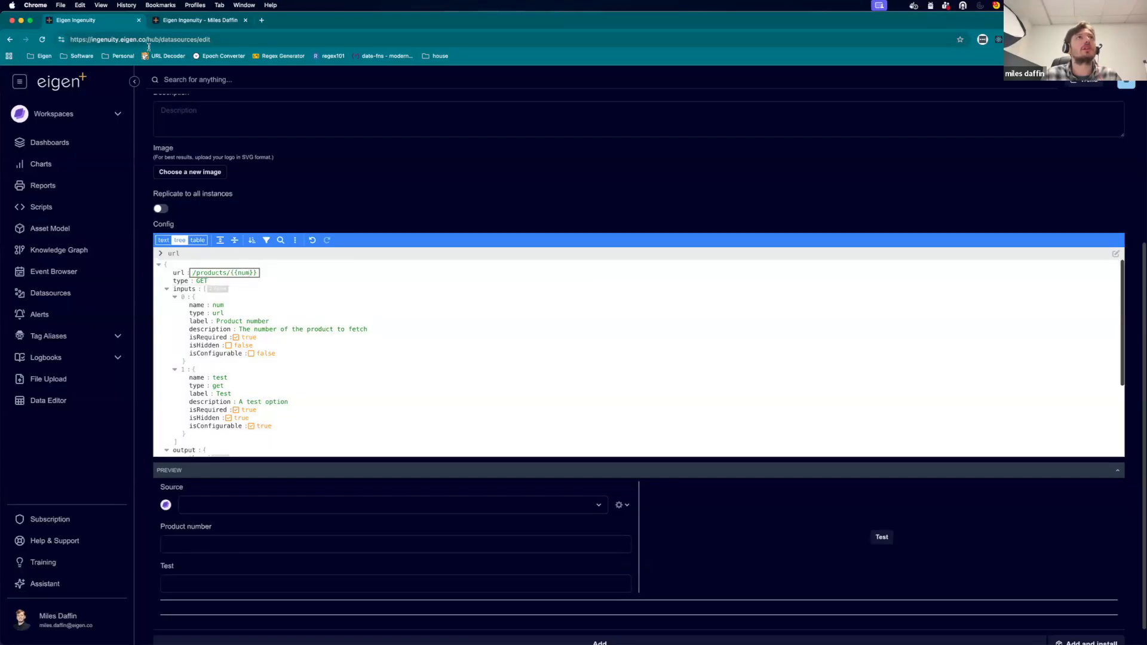
pyautogui.moveTo(147, 39); pyautogui.dragTo(68, 40)
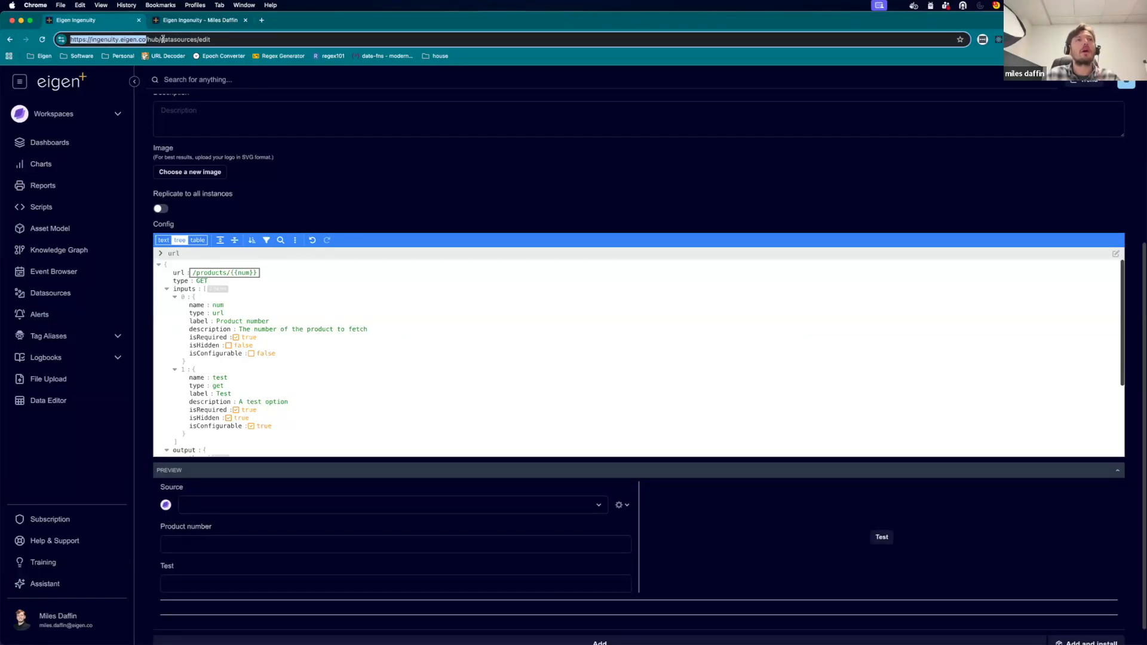
# Set useBoxhillBaseUrl to false in the new template's config and review its url and inputs.
pyautogui.scroll(-5, 242, 338)
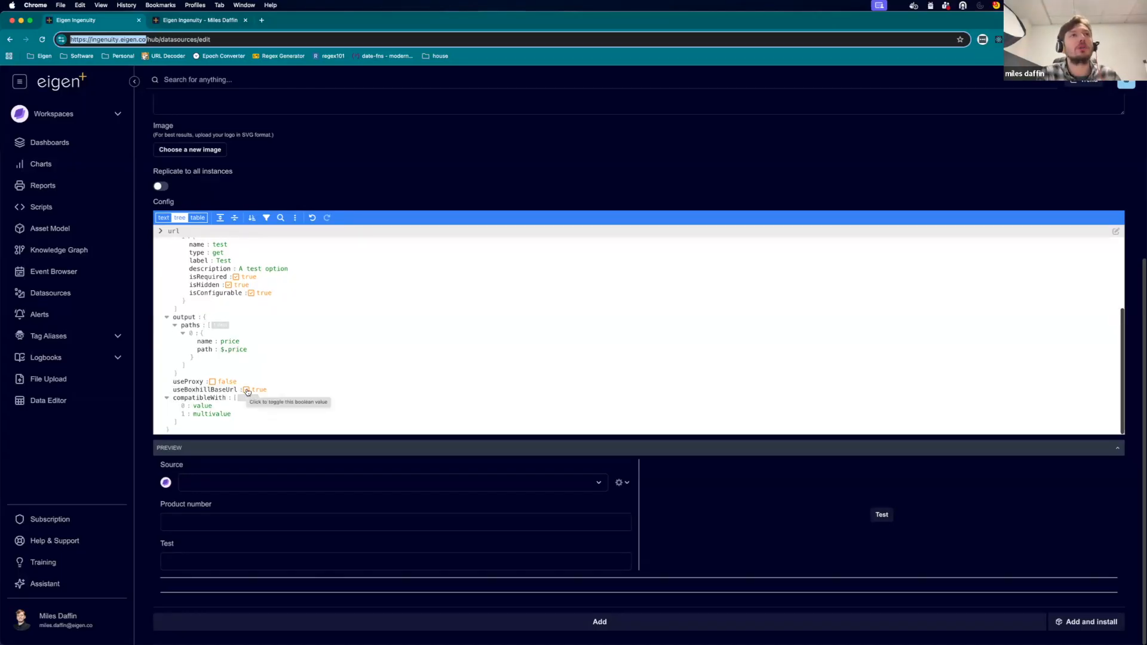
pyautogui.scroll(4, 255, 328)
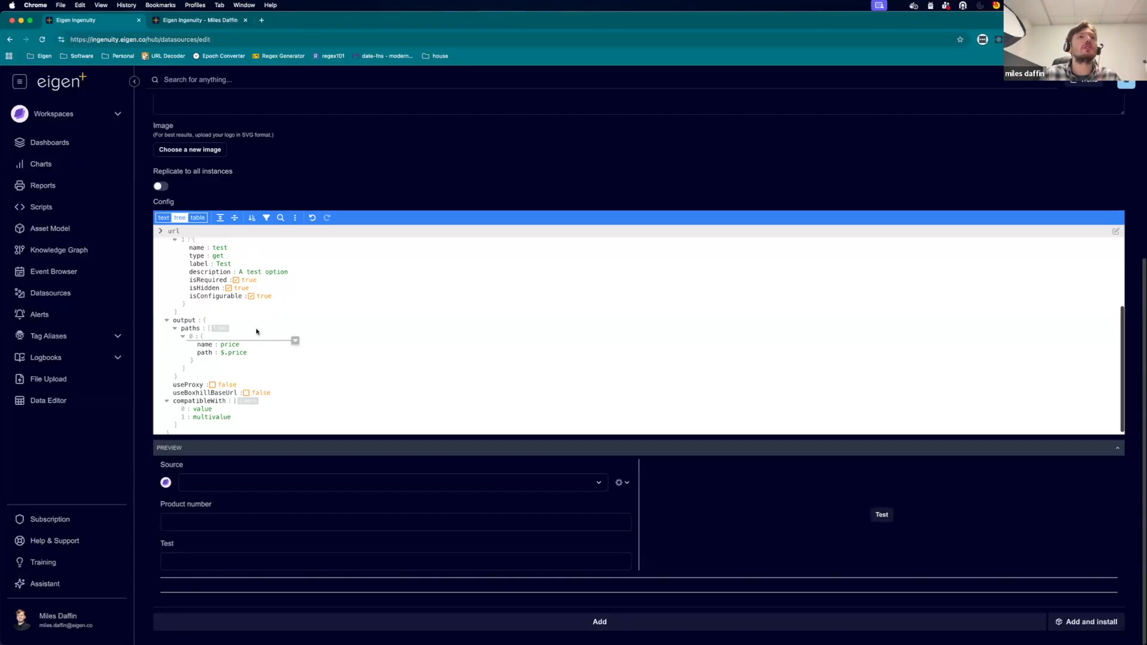
pyautogui.click(193, 250)
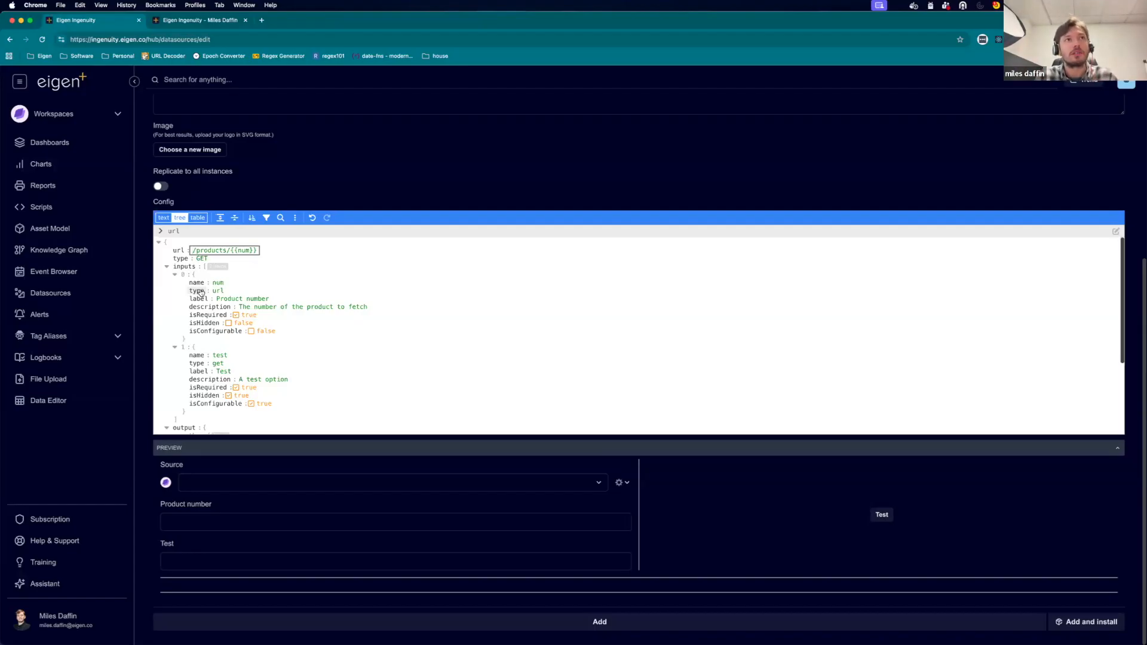
pyautogui.scroll(5, 200, 293)
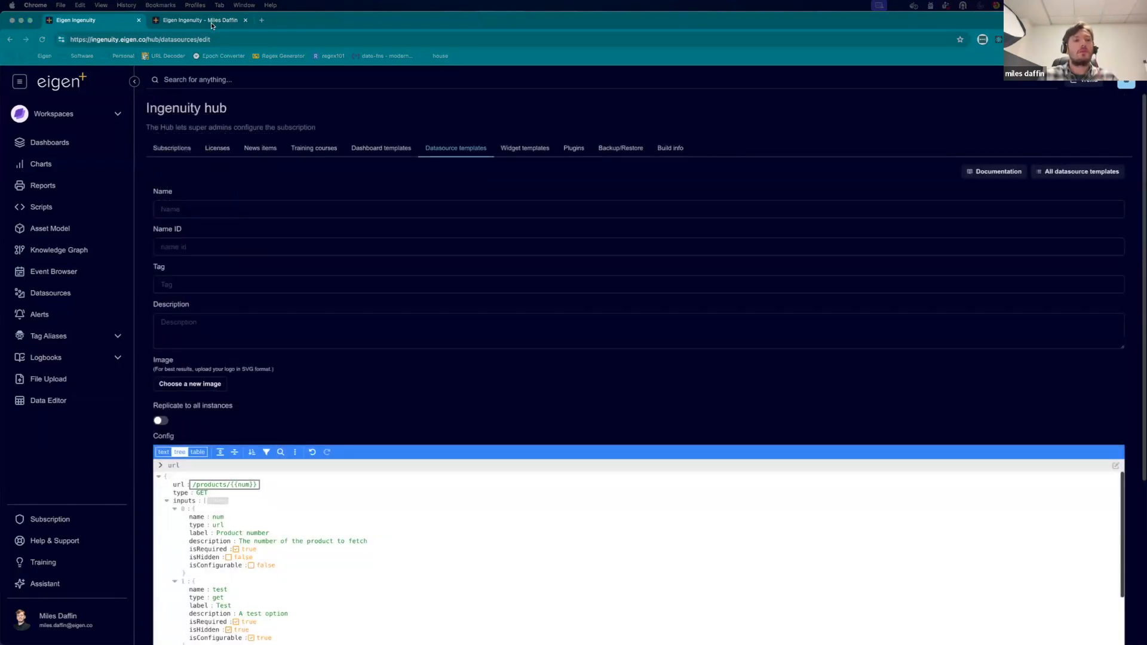
# Switch back to the dashboard page and move the round multicolour gauge up to grid position x 7, y 14, just below the chart.
pyautogui.click(210, 22)
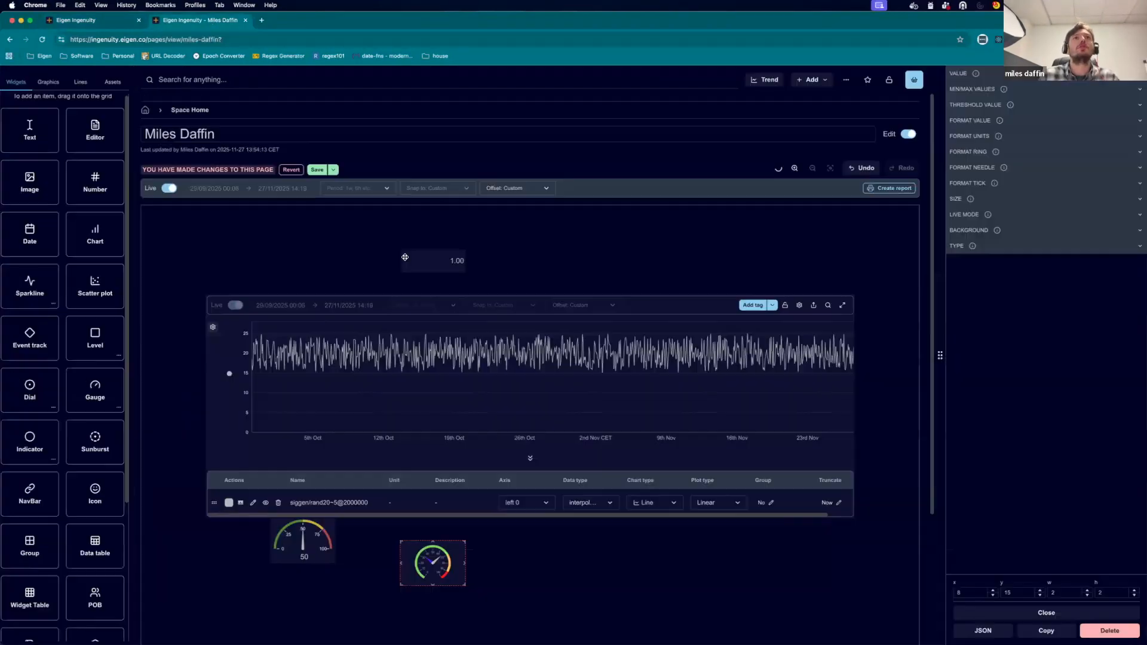
pyautogui.moveTo(436, 564); pyautogui.dragTo(394, 549)
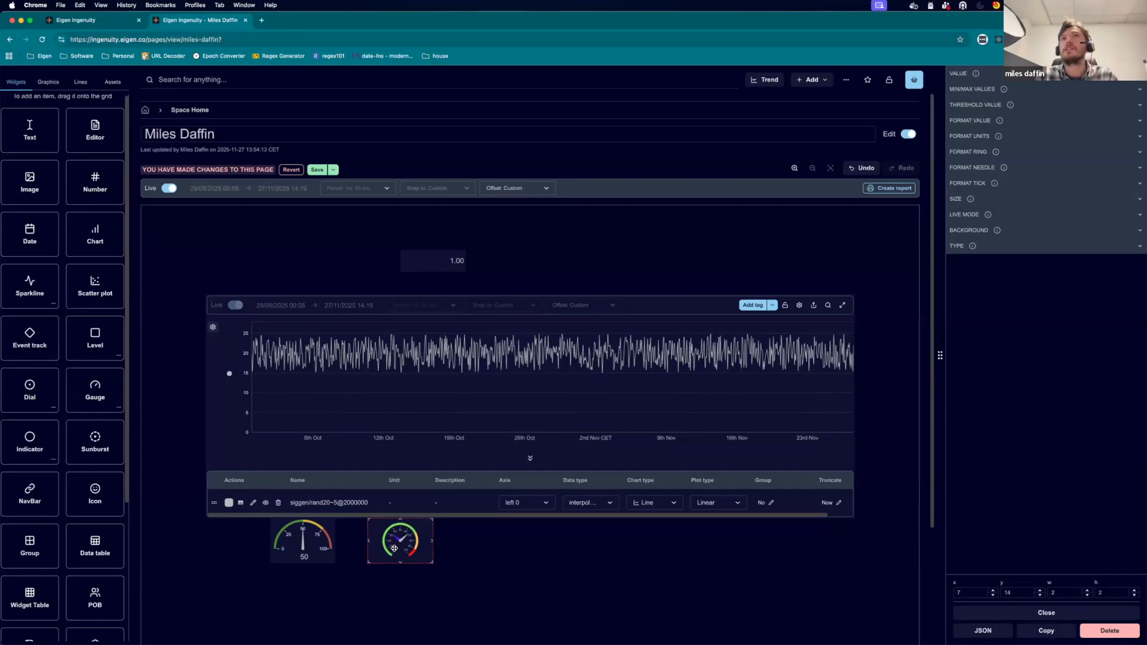
pyautogui.click(778, 264)
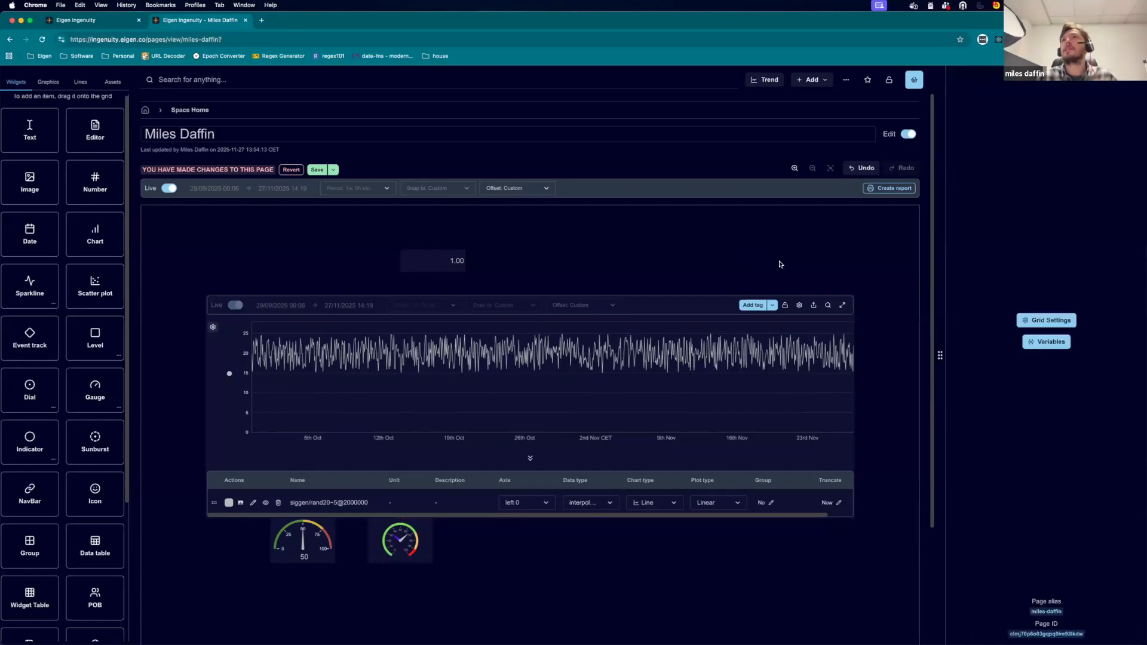
# Review the page's grid configuration, including its live mode settings, and toggle the page's Live switch off and on.
pyautogui.click(1070, 322)
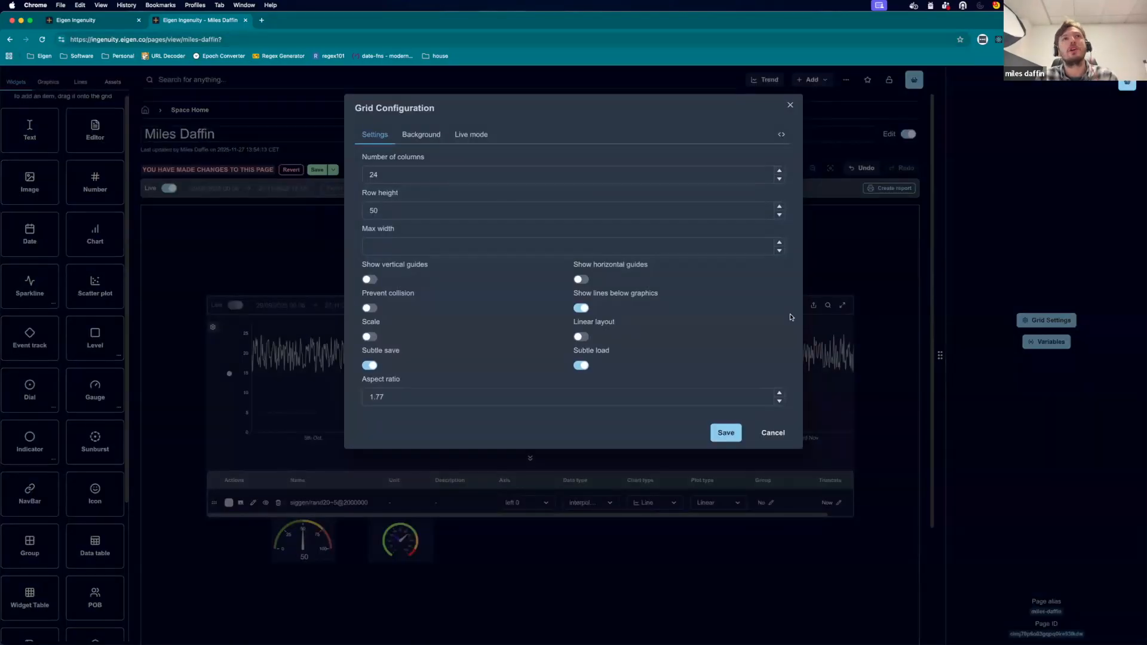
pyautogui.click(472, 135)
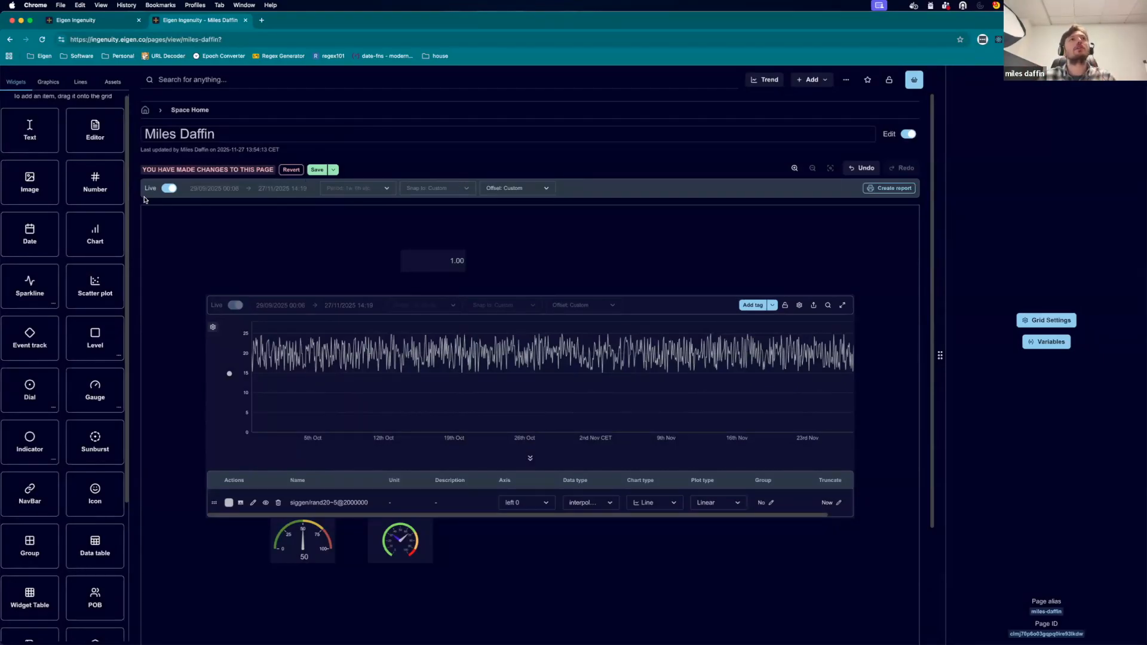
pyautogui.click(171, 190)
pyautogui.click(171, 189)
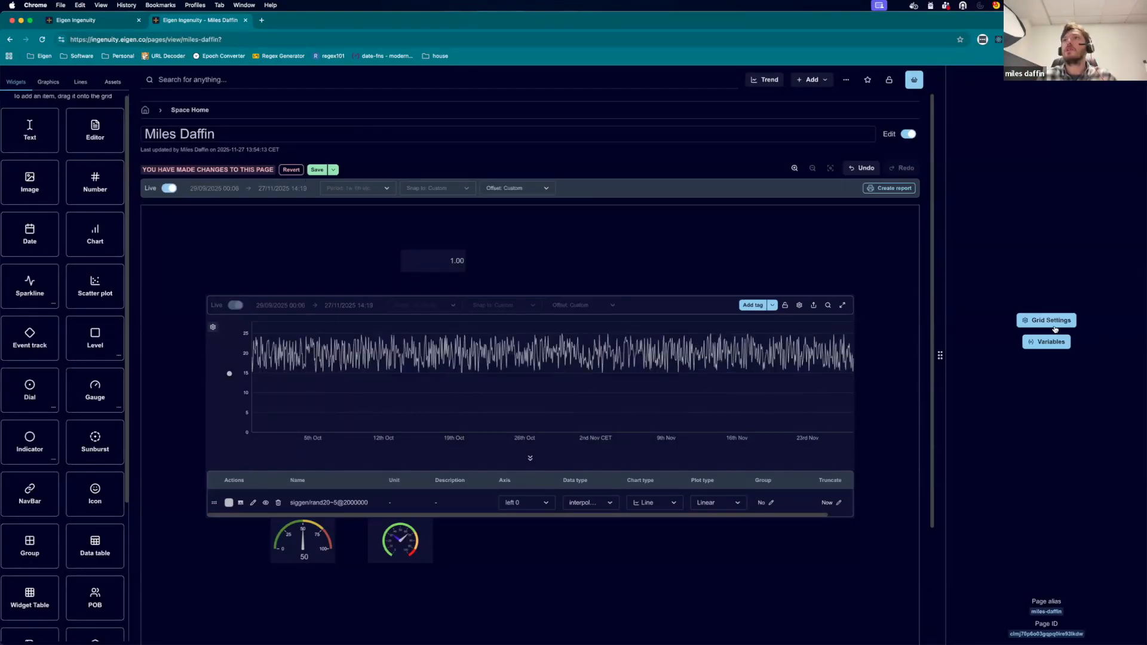
pyautogui.click(1054, 322)
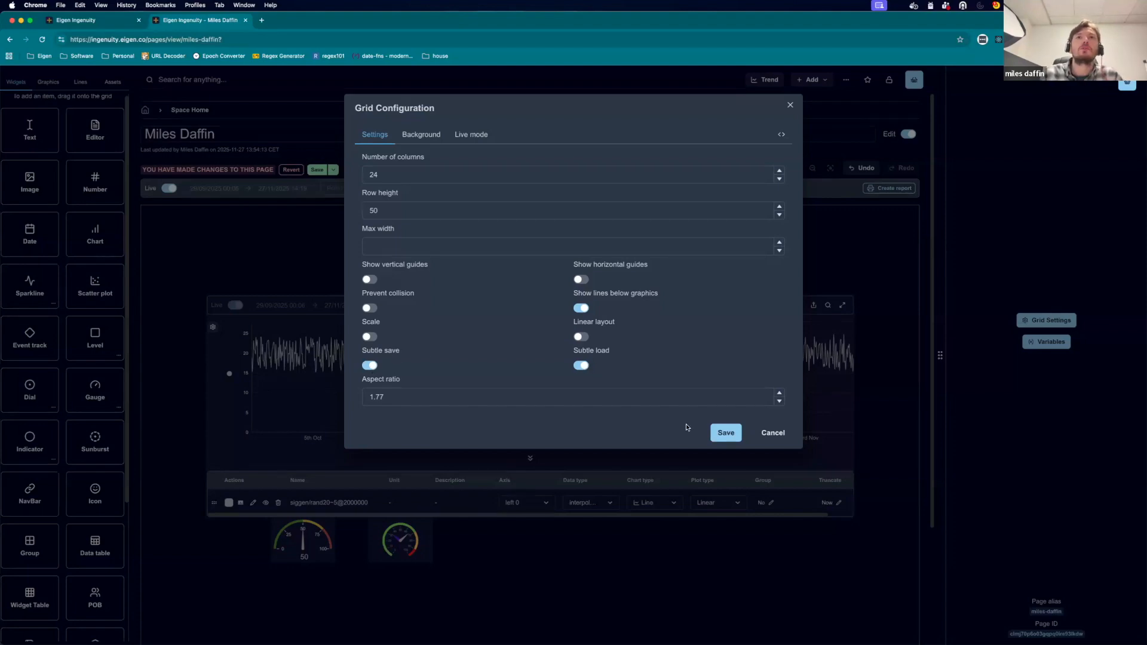
pyautogui.click(771, 432)
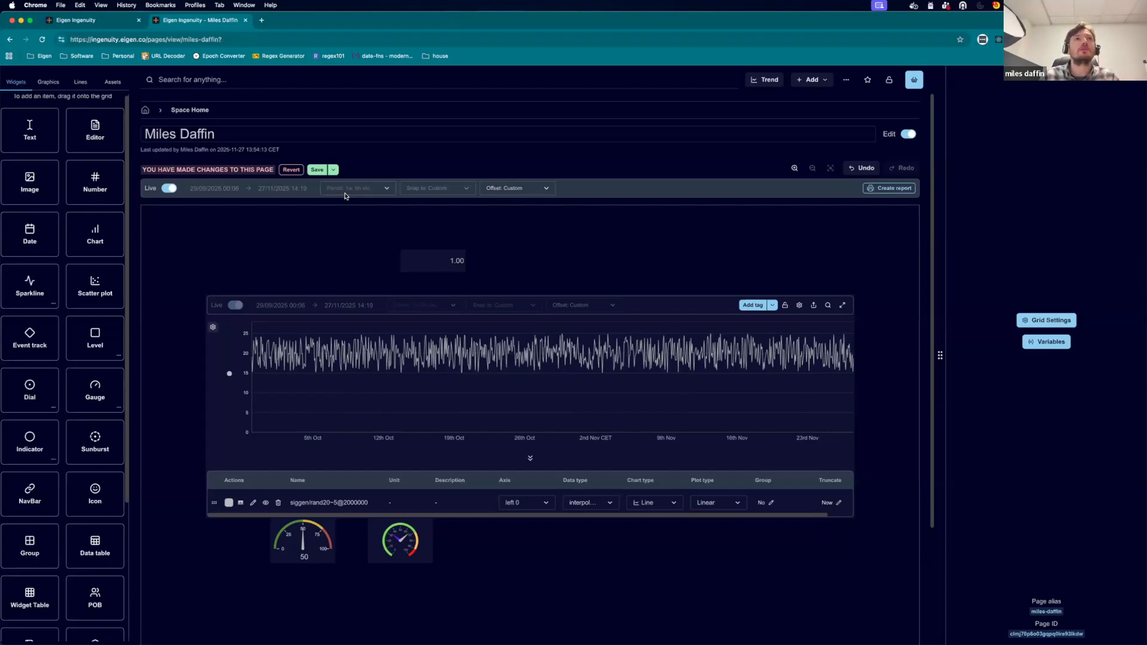
# Move the semicircular gauge to grid position x 3, y 15 and save the page.
pyautogui.click(316, 541)
pyautogui.moveTo(315, 541); pyautogui.dragTo(278, 552)
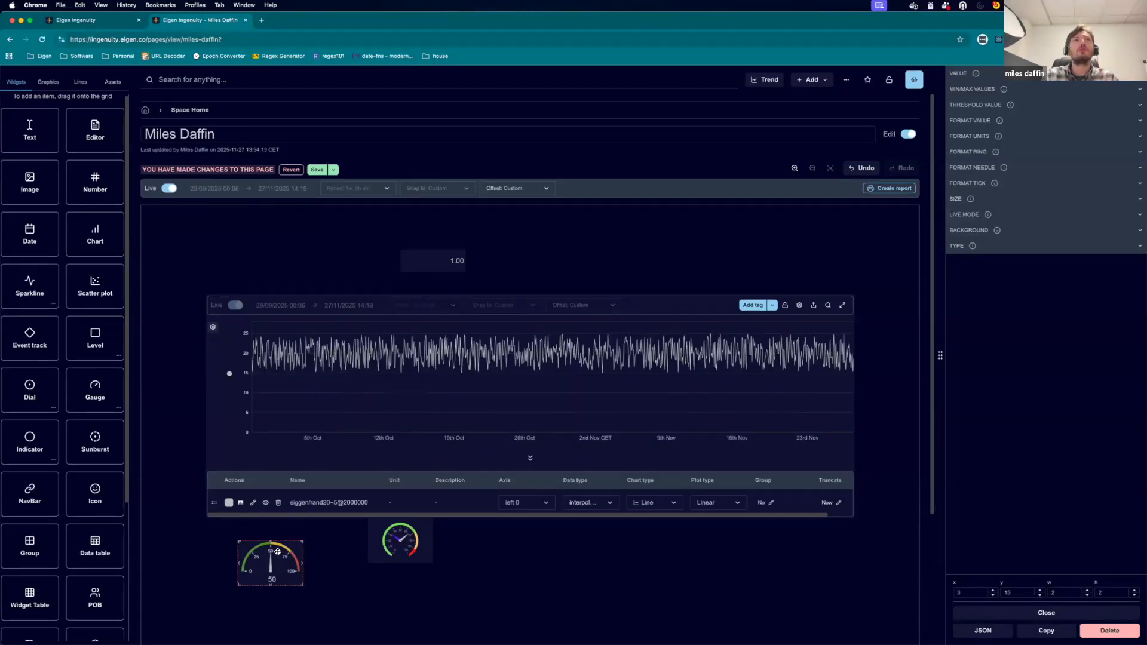
pyautogui.click(316, 169)
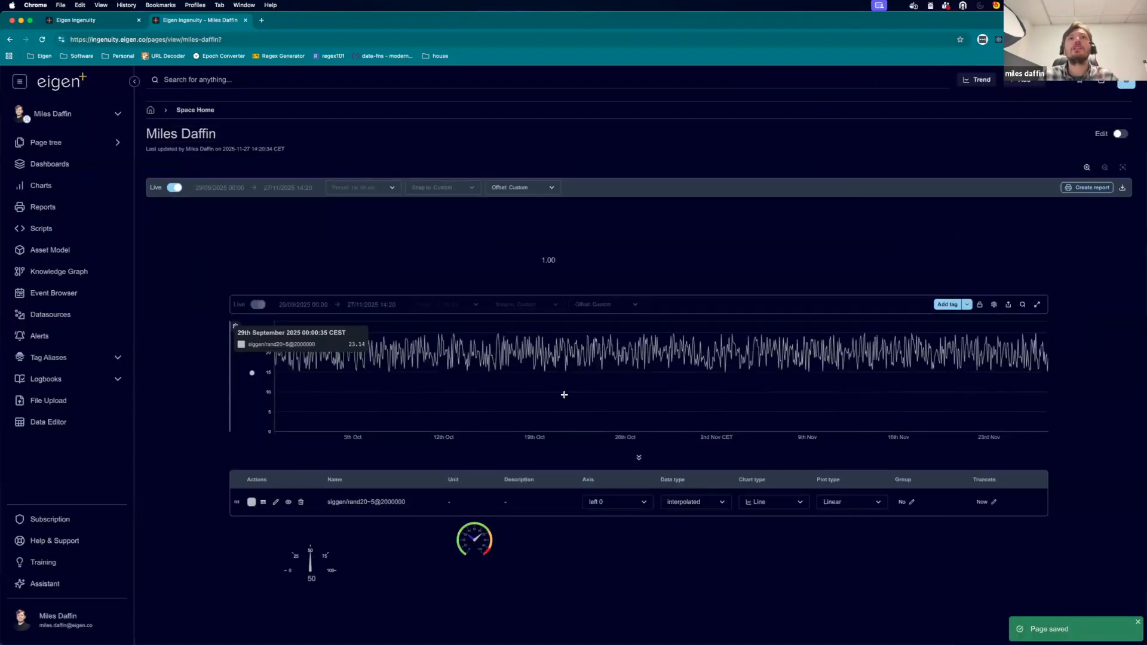
# Zoom in on the chart's trend and view the available actions for the siggen/rand20~5@2000000 tag without choosing one.
pyautogui.moveTo(563, 396); pyautogui.dragTo(489, 335)
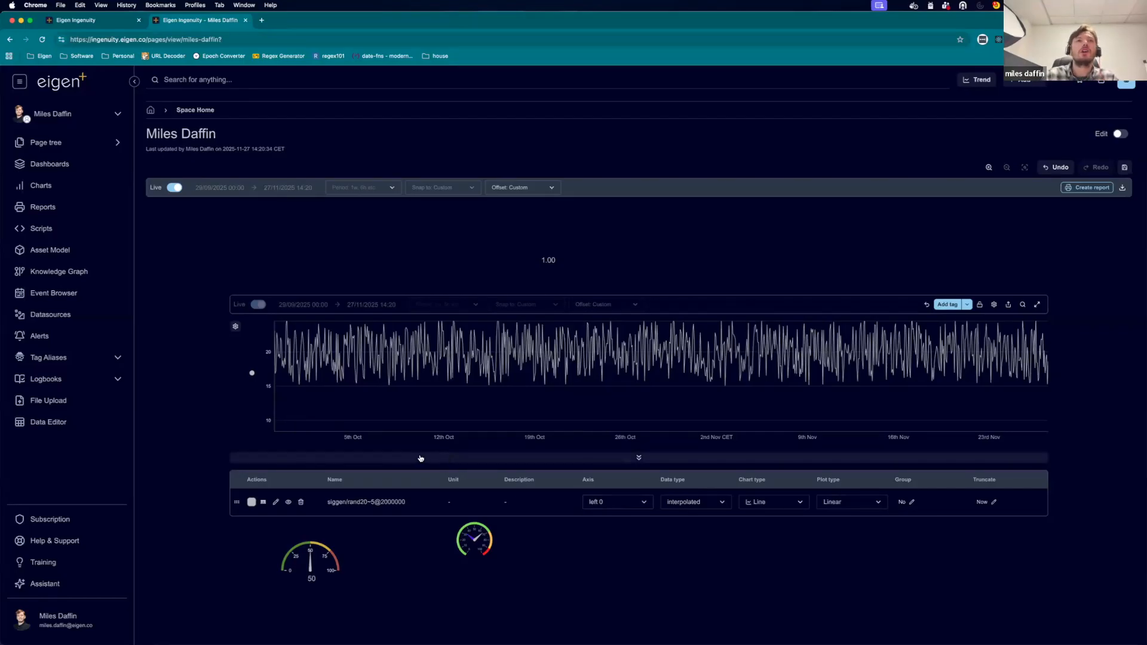
pyautogui.rightClick(337, 505)
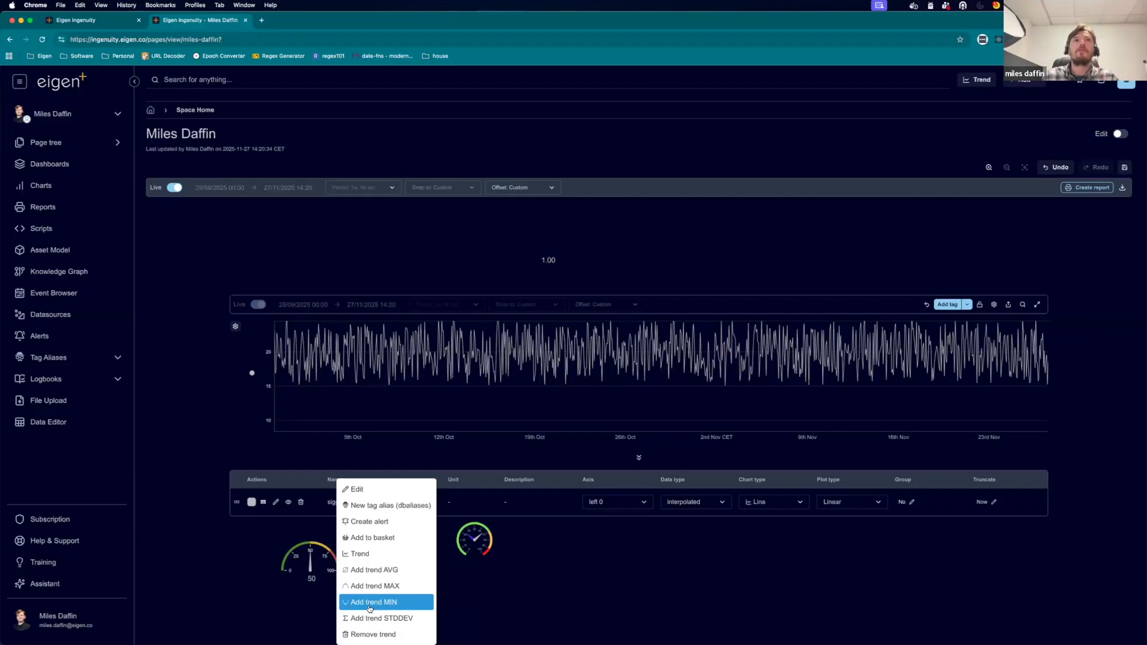
pyautogui.click(1095, 408)
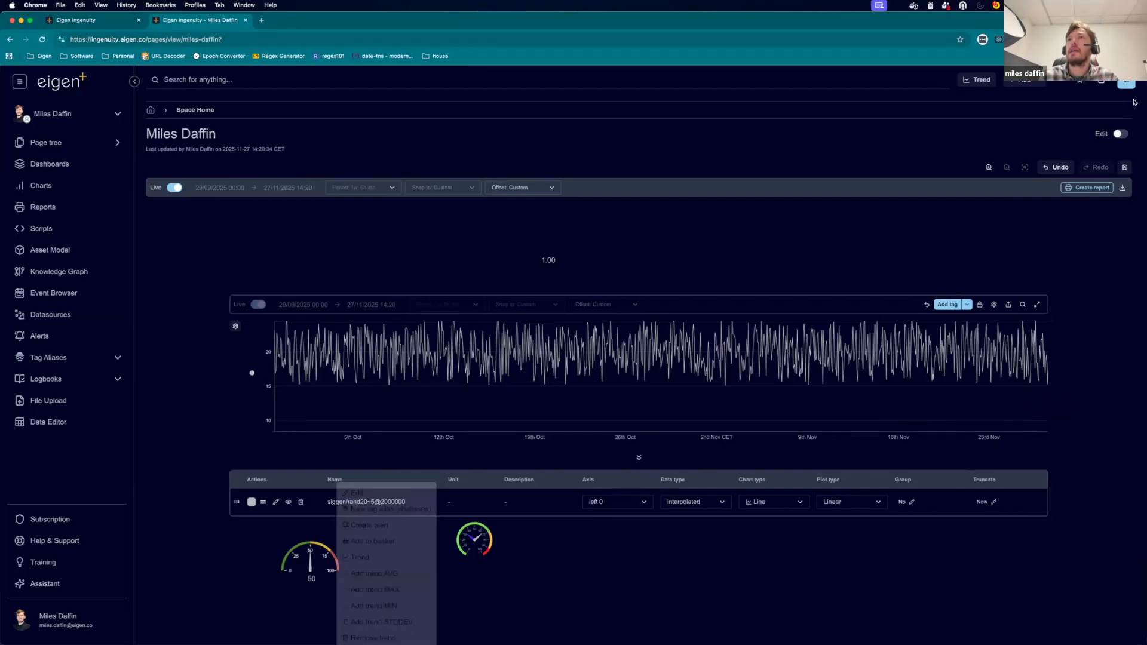
pyautogui.moveTo(953, 326)
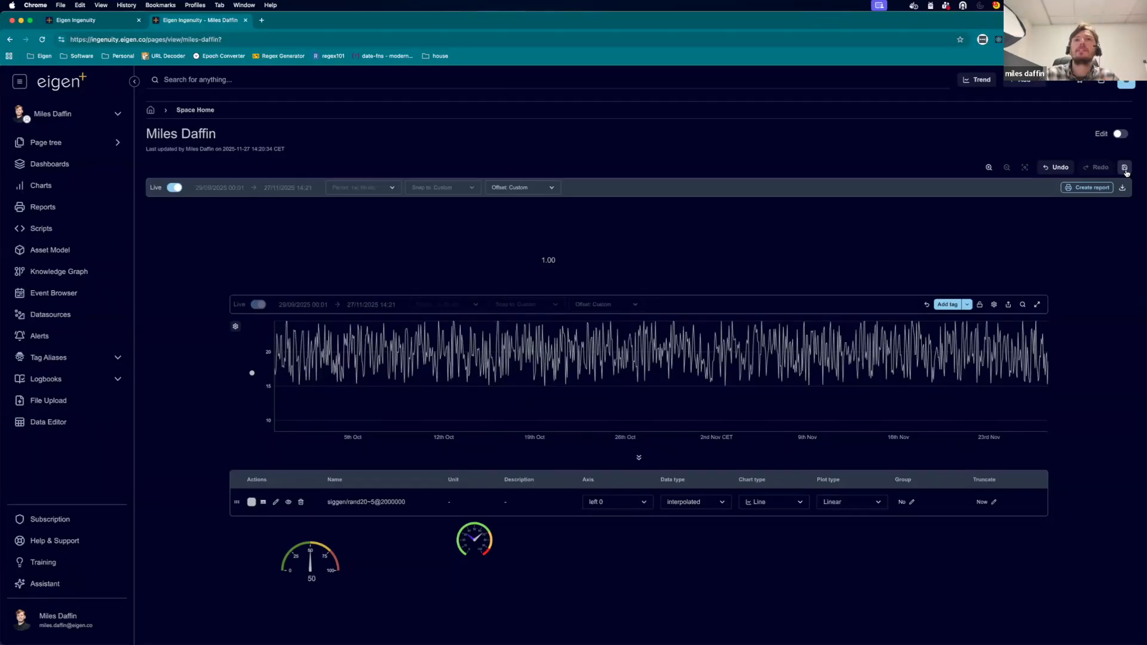
# Check the grid configuration in edit mode, cancel it without changes and return to view mode.
pyautogui.click(1120, 134)
pyautogui.click(1066, 321)
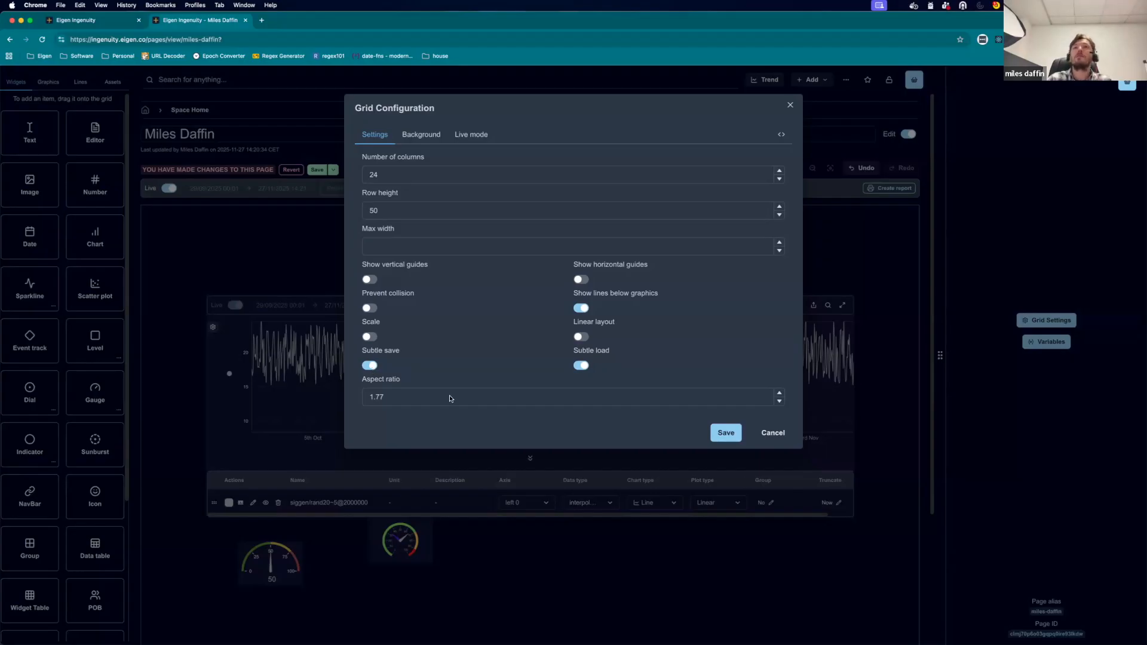
pyautogui.click(773, 433)
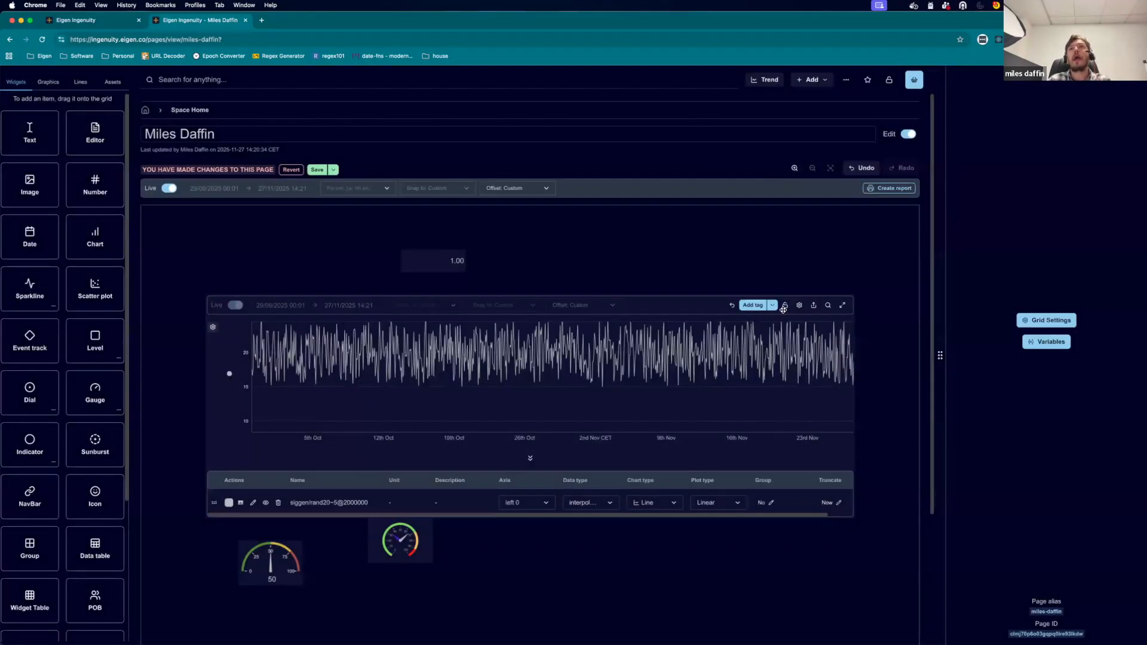
pyautogui.click(908, 135)
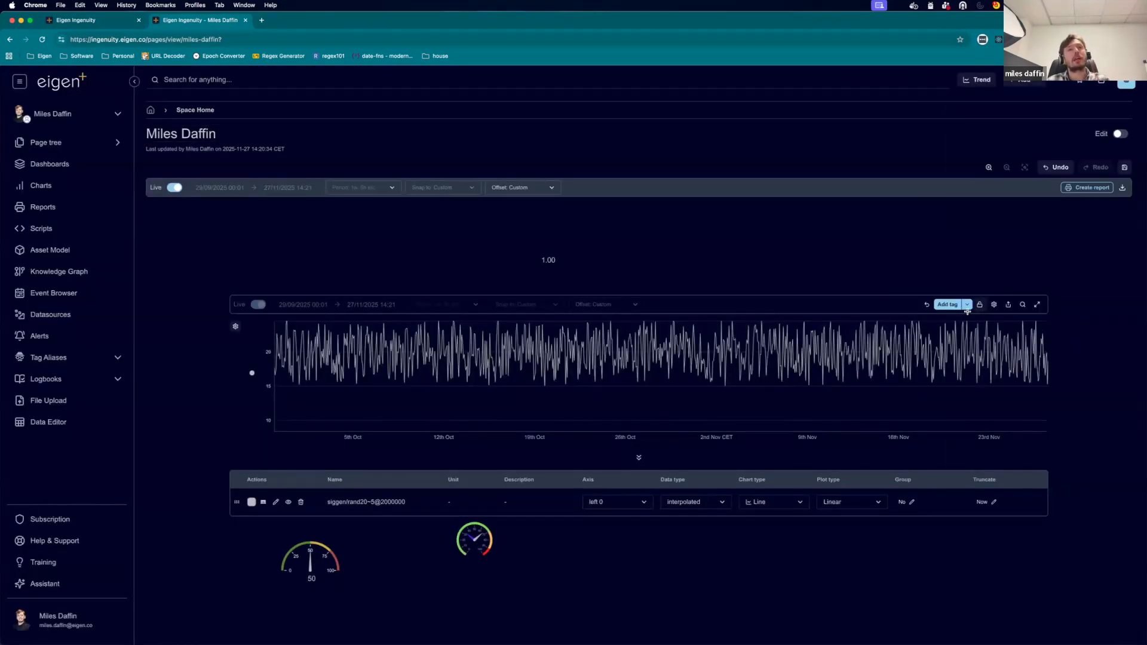
pyautogui.moveTo(676, 411)
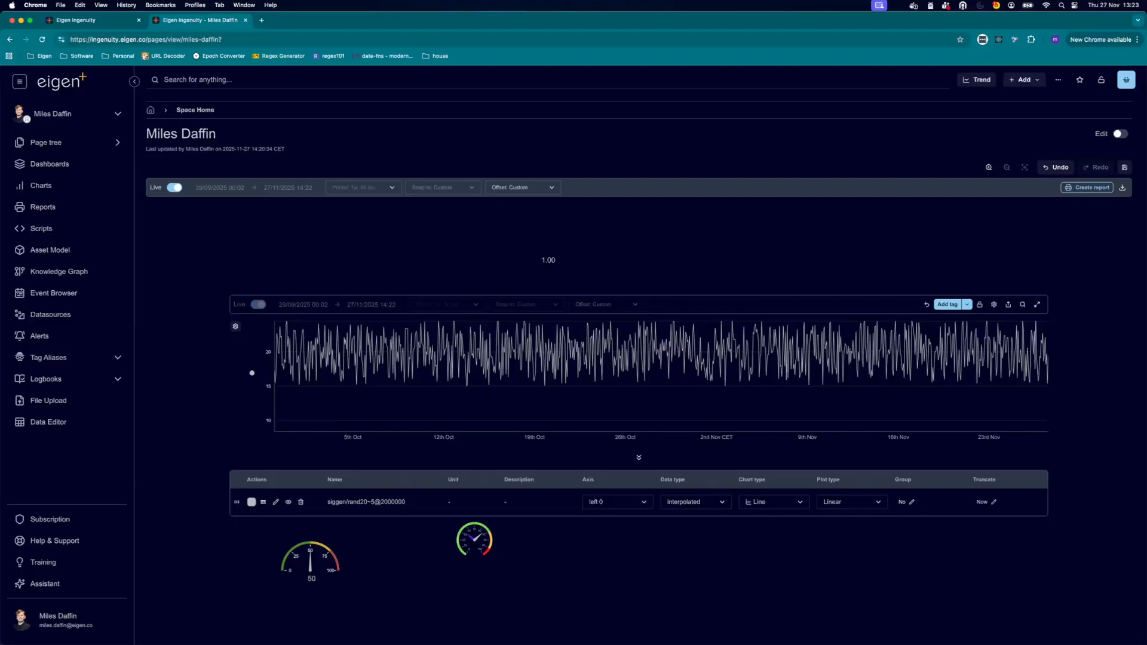
# Edit the page again, save its grid configuration after checking Subtle save and Subtle load, and save the page.
pyautogui.click(1120, 133)
pyautogui.click(1046, 320)
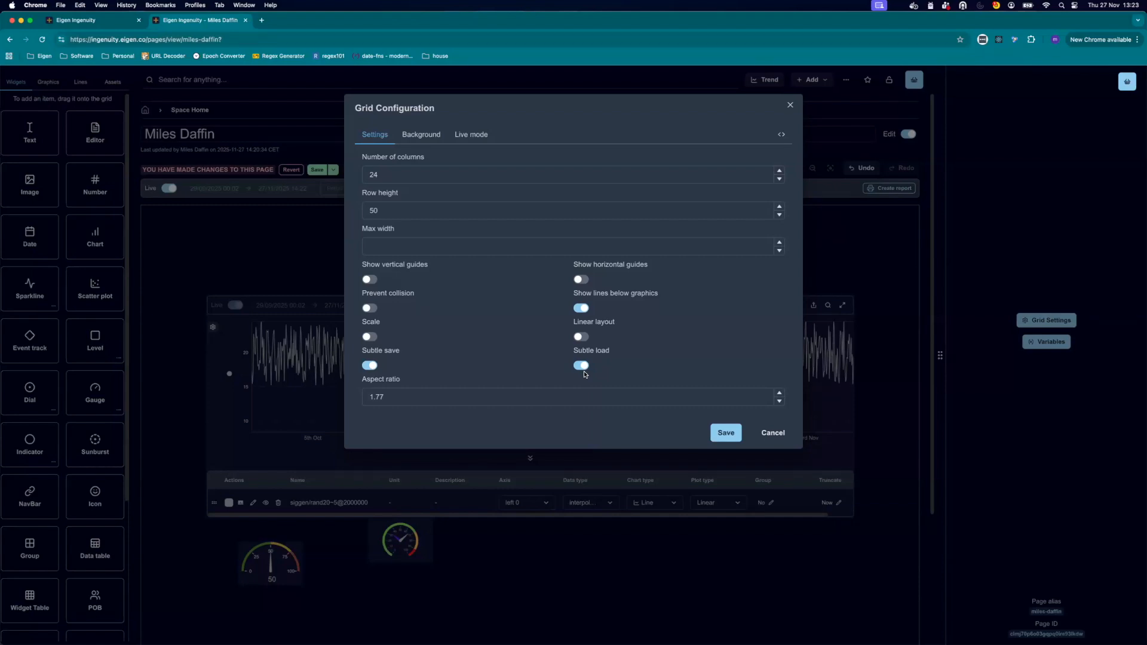
pyautogui.click(725, 433)
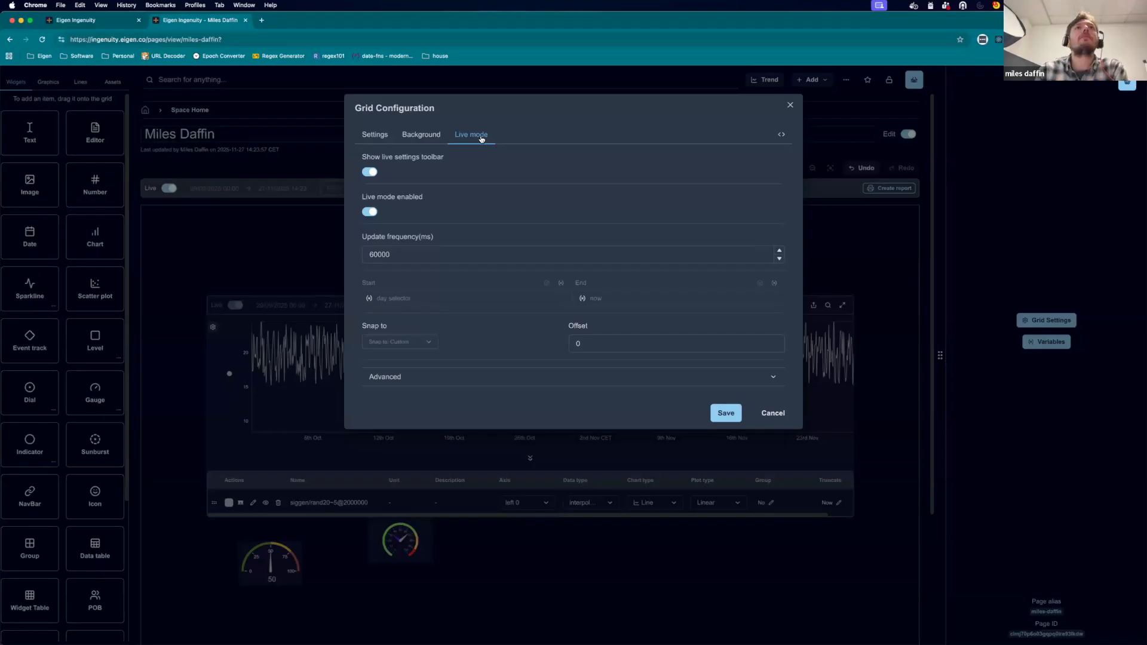
# Examine the live mode update frequency in the grid configuration, cancel without changing it and leave edit mode.
pyautogui.click(414, 258)
pyautogui.doubleClick(413, 259)
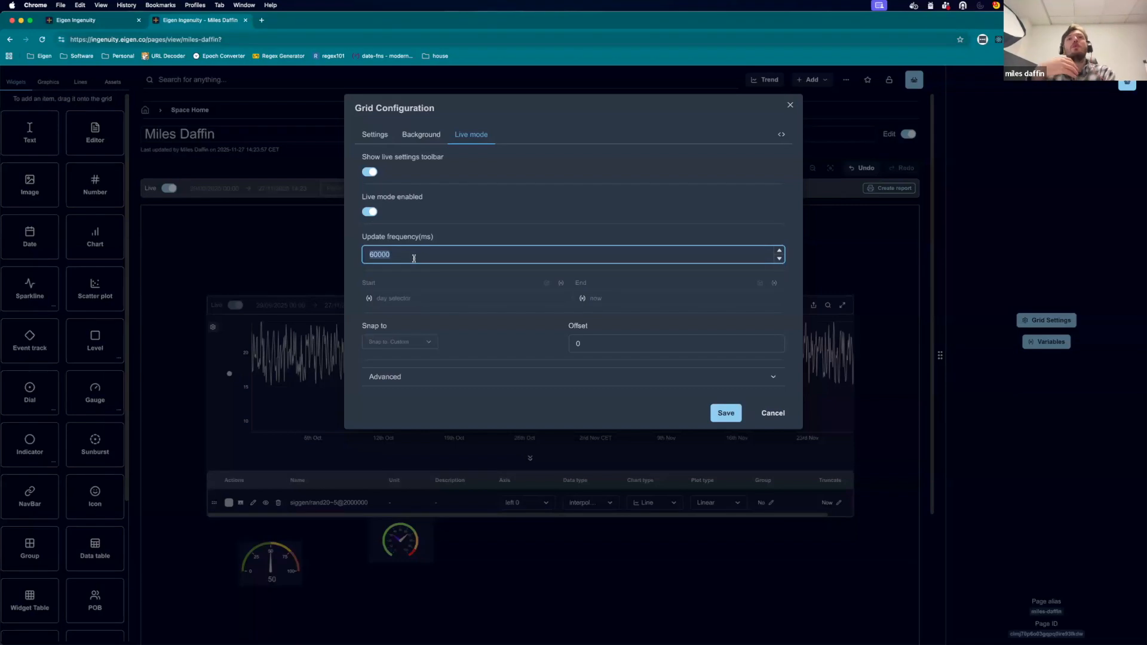
pyautogui.click(779, 410)
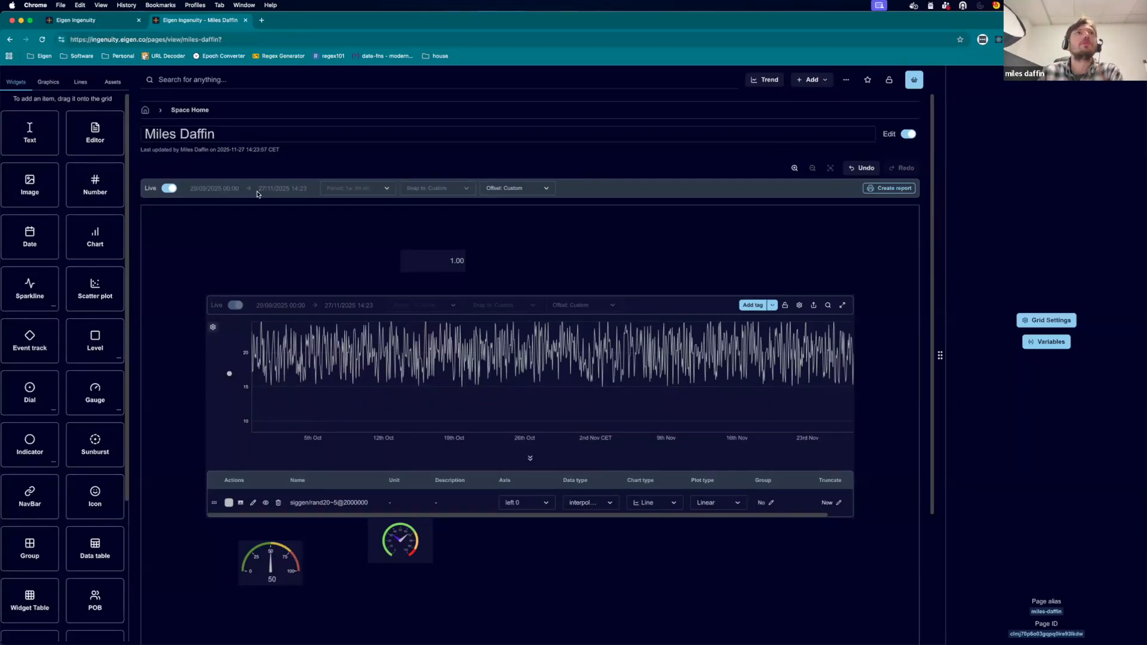
pyautogui.click(908, 134)
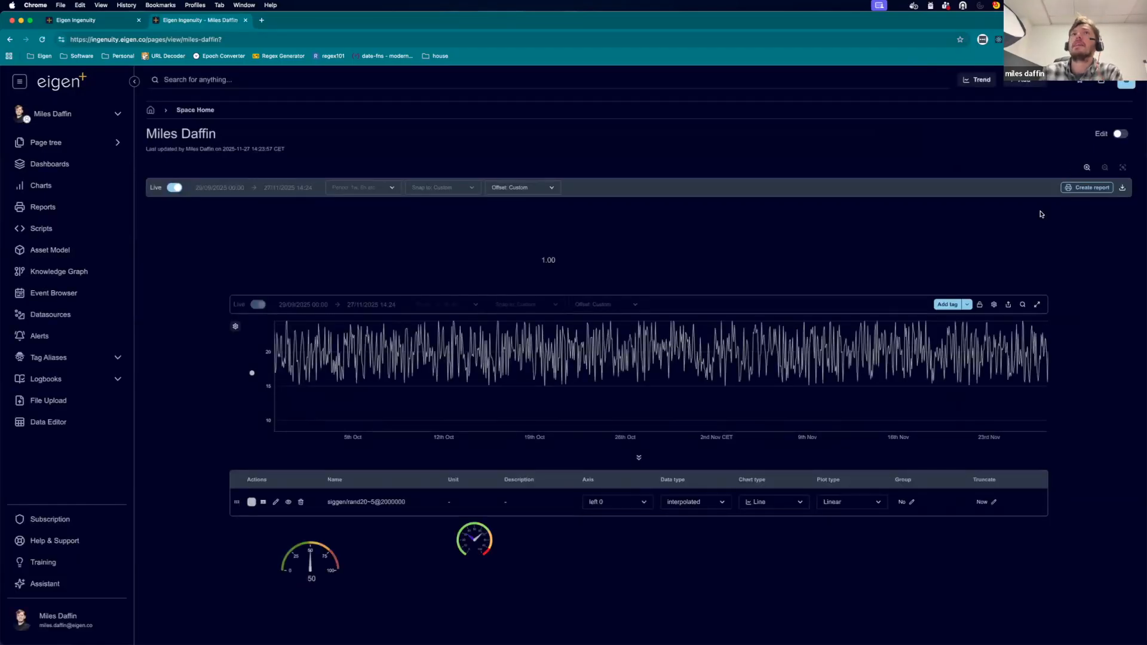
# Toggle the Subtle load option in the page's grid configuration and save both the configuration and the page.
pyautogui.click(1121, 134)
pyautogui.click(1052, 321)
pyautogui.click(581, 365)
pyautogui.click(725, 433)
pyautogui.click(315, 171)
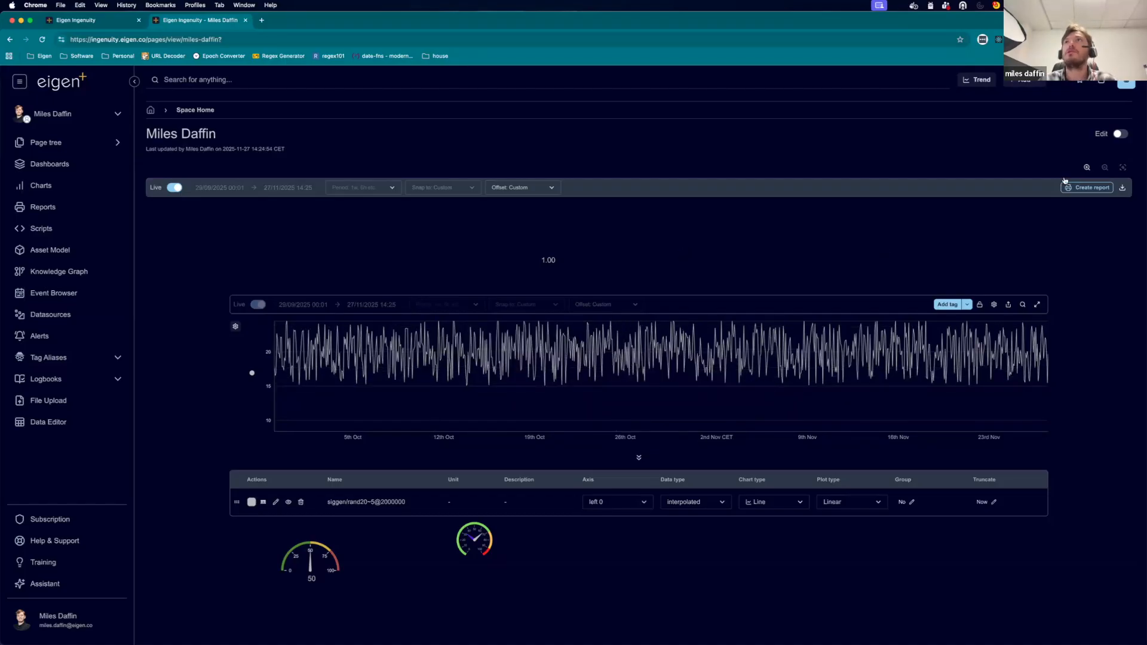
# Rename the DEMO_12TI122.PV tag in the basket to hello and close the basket.
pyautogui.click(1127, 81)
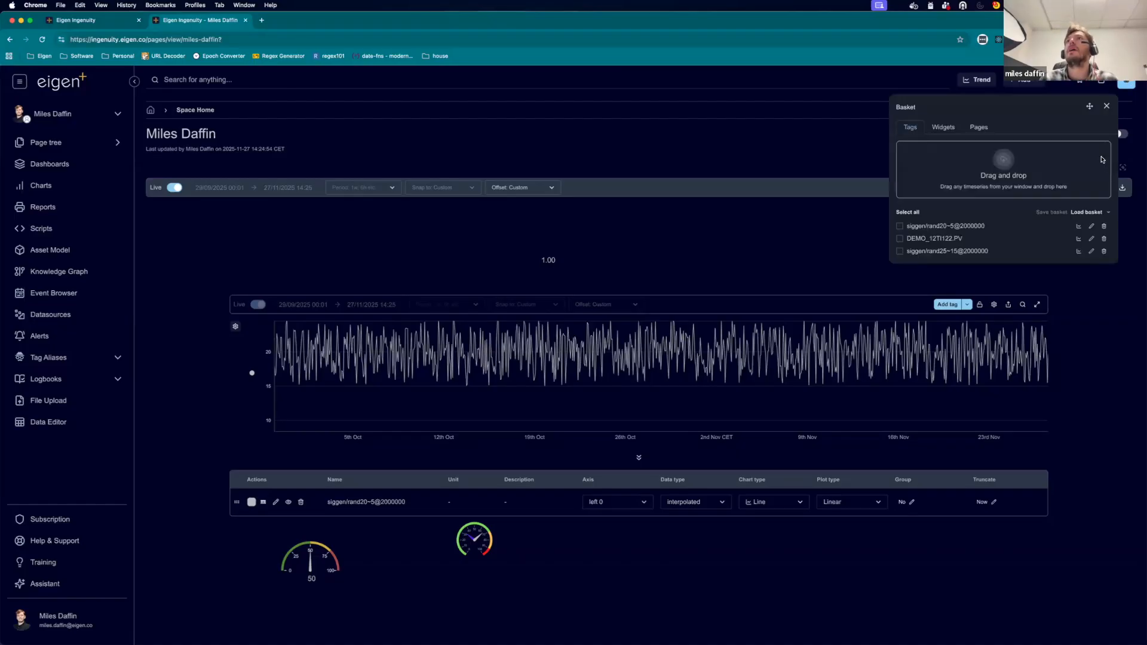
pyautogui.click(1091, 227)
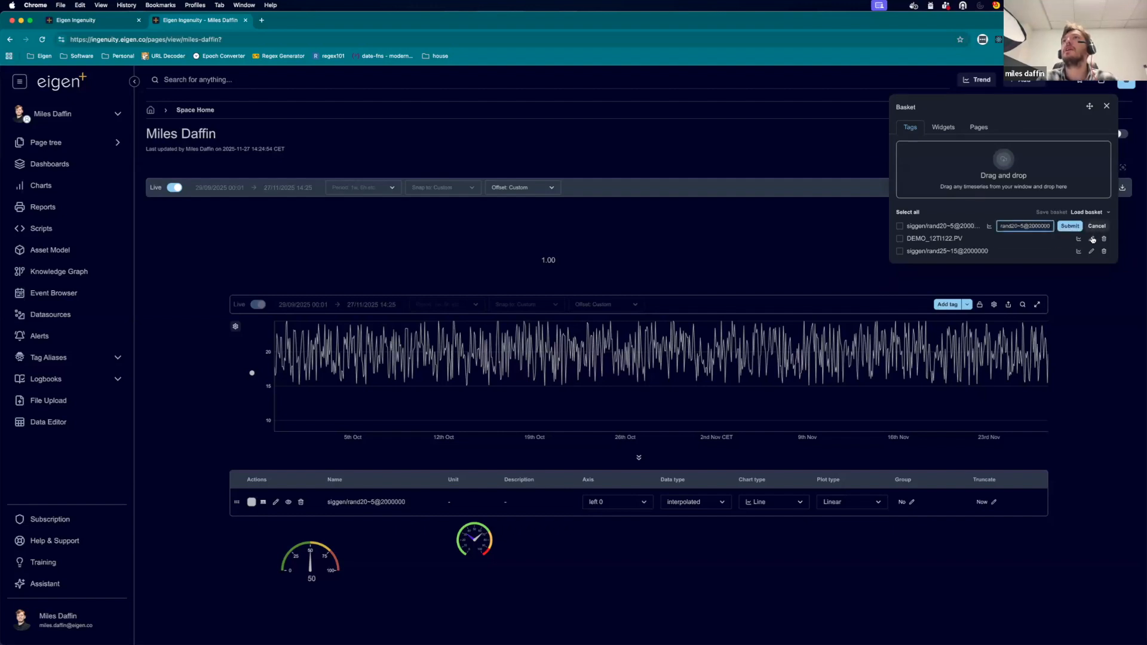
pyautogui.click(1091, 238)
pyautogui.write('shell')
pyautogui.press('BackSpace')
pyautogui.write('hello')
pyautogui.press('Return')
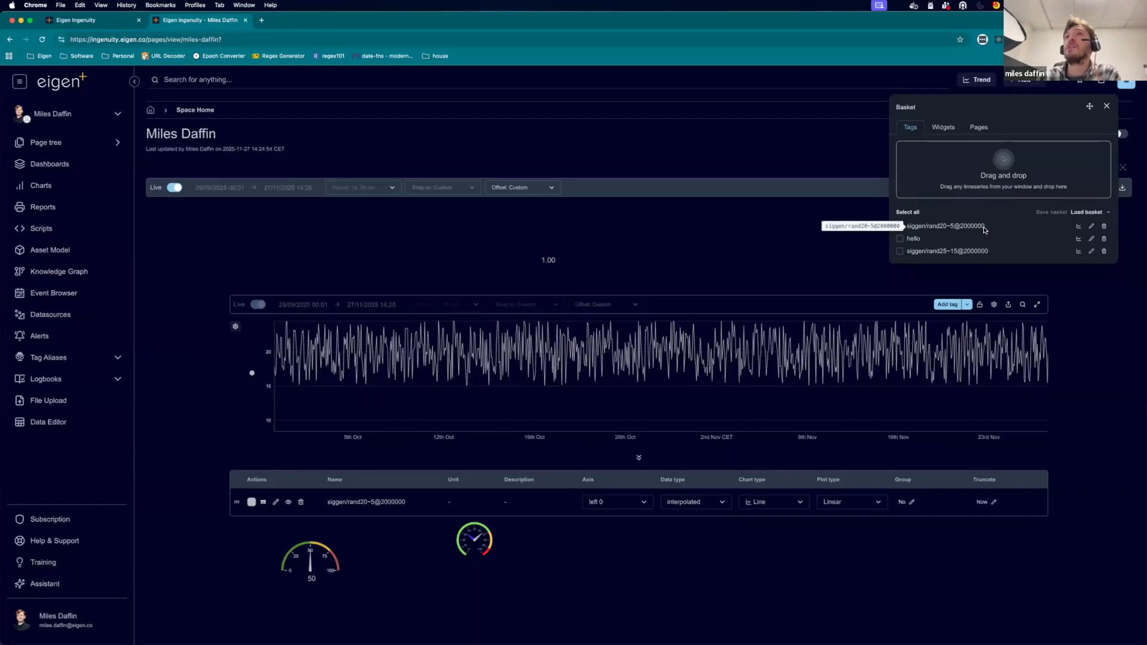
pyautogui.click(1092, 239)
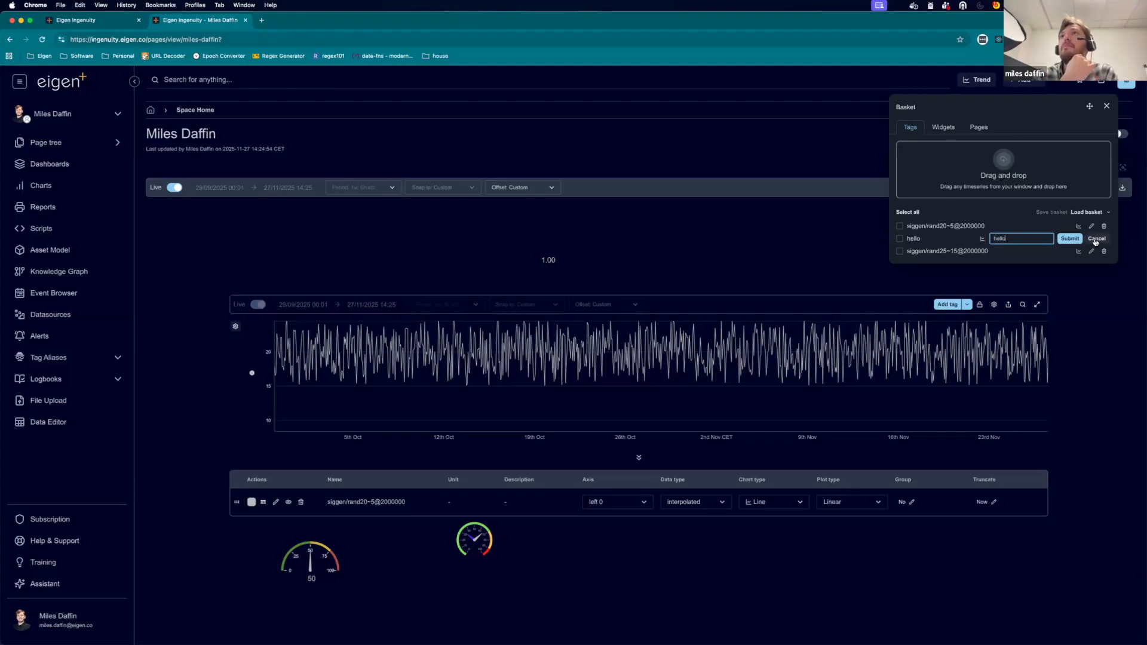
pyautogui.click(1113, 204)
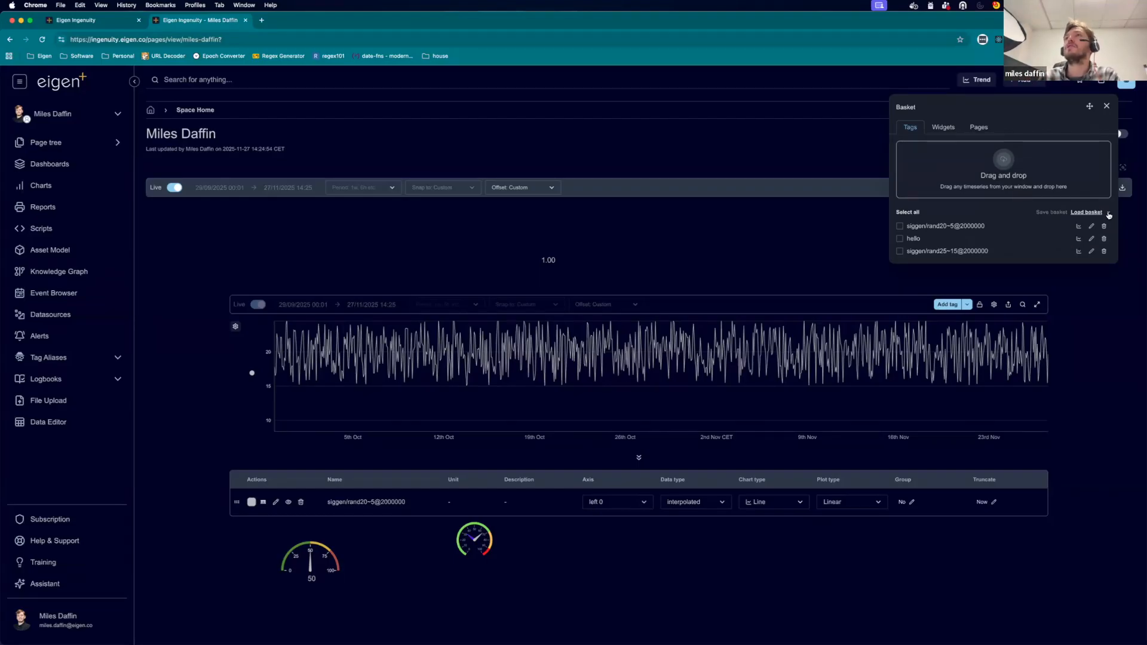
pyautogui.click(1107, 106)
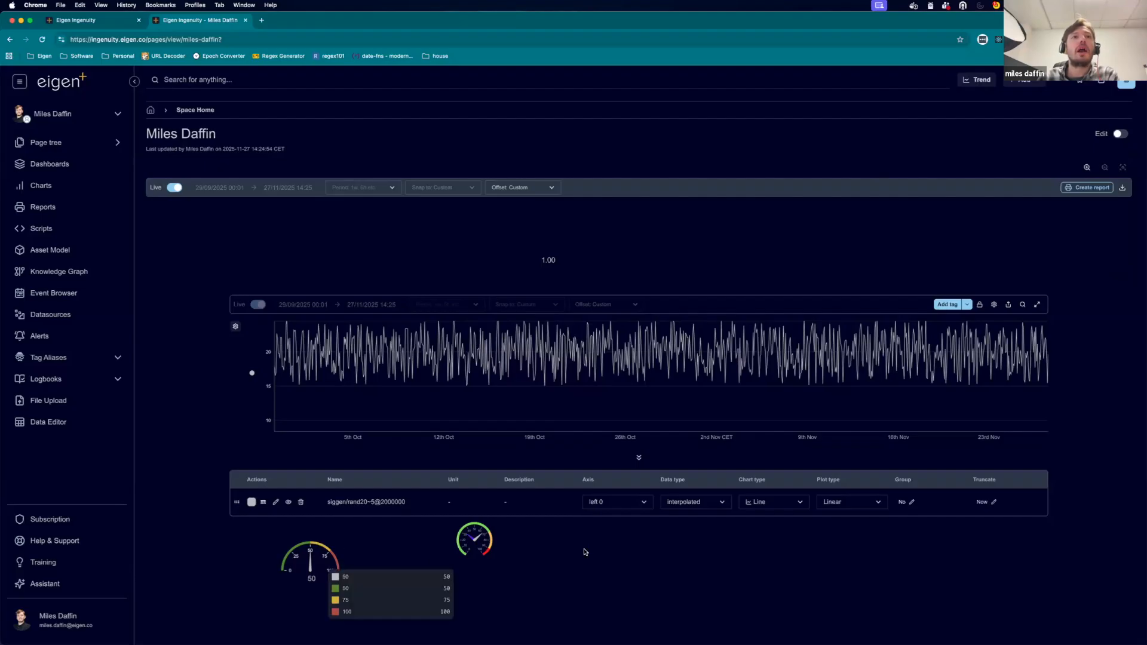
# Check the add-to-basket options of the number and gauge widgets, add the round gauge's 66 value to the basket and show the basket's widgets.
pyautogui.moveTo(550, 260)
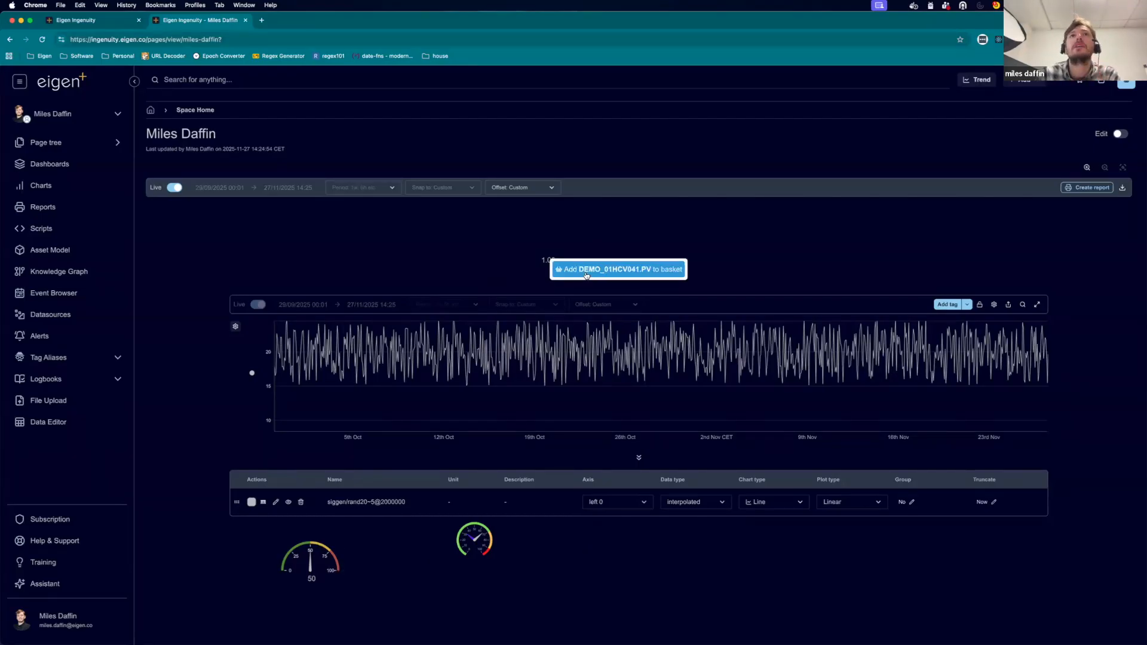
pyautogui.click(588, 297)
pyautogui.rightClick(319, 552)
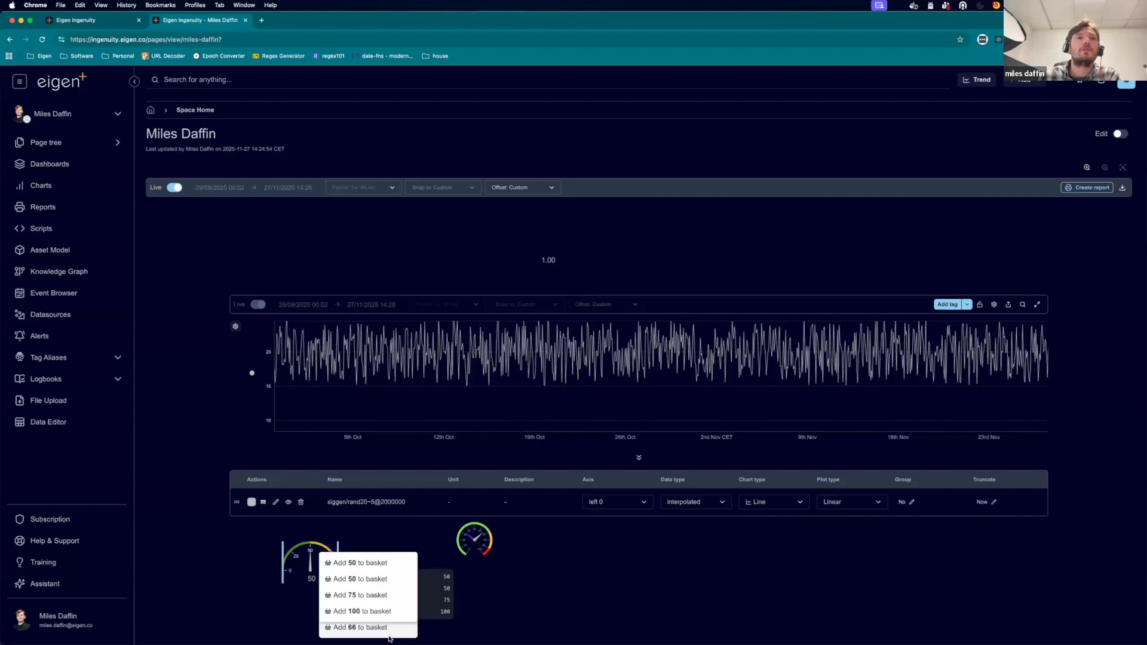
pyautogui.rightClick(467, 551)
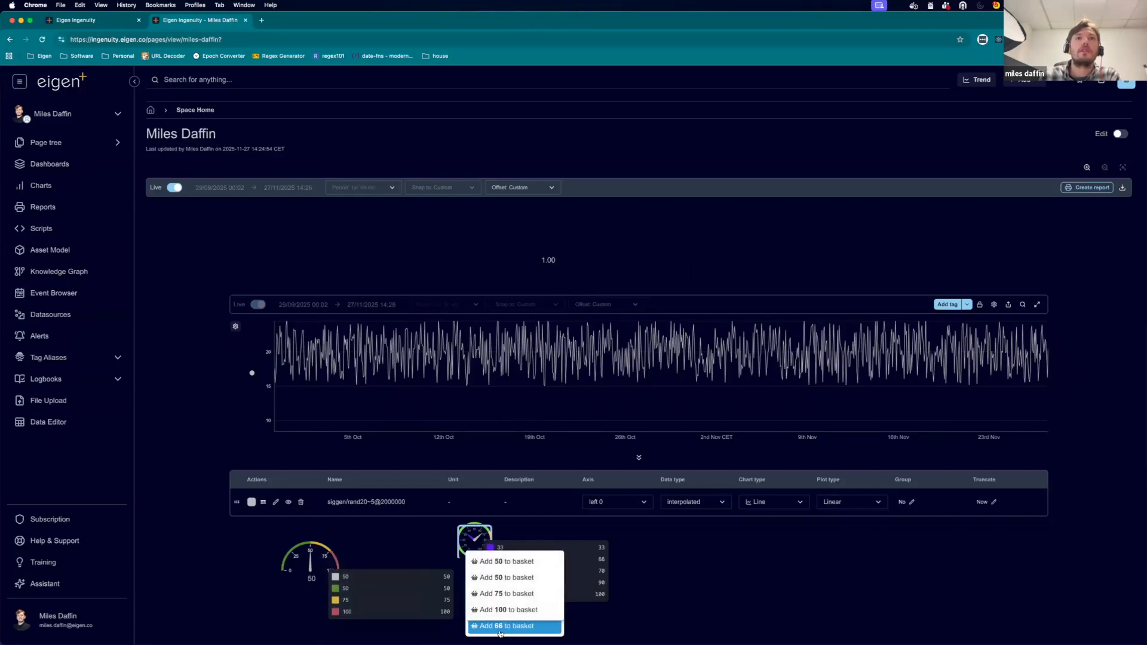
pyautogui.click(502, 633)
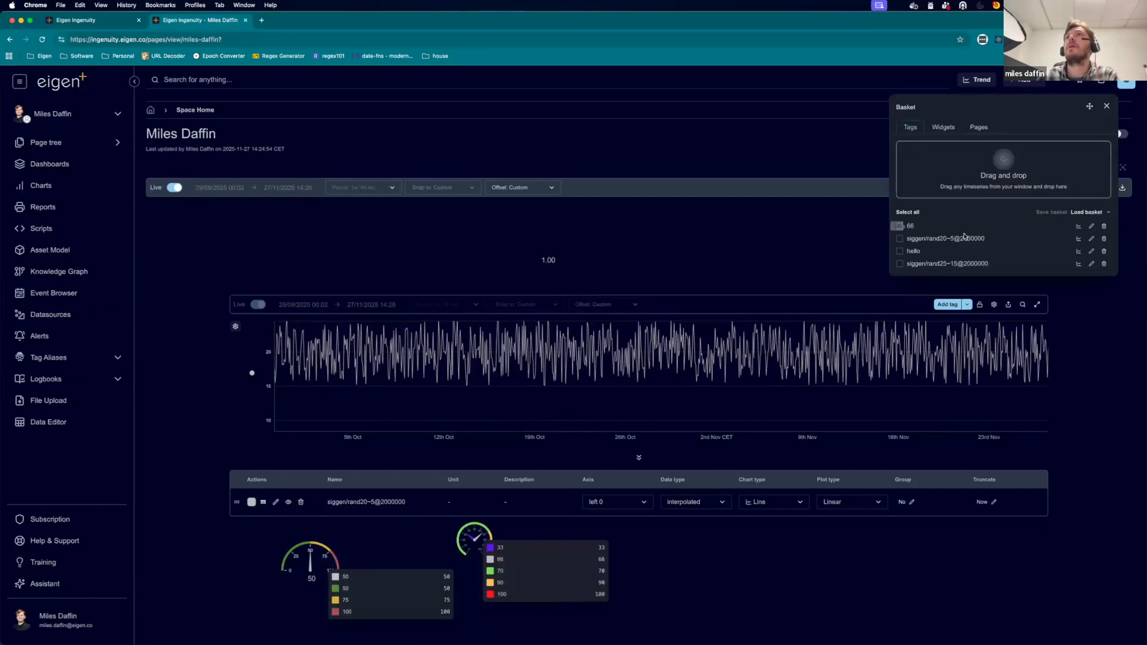
pyautogui.click(942, 126)
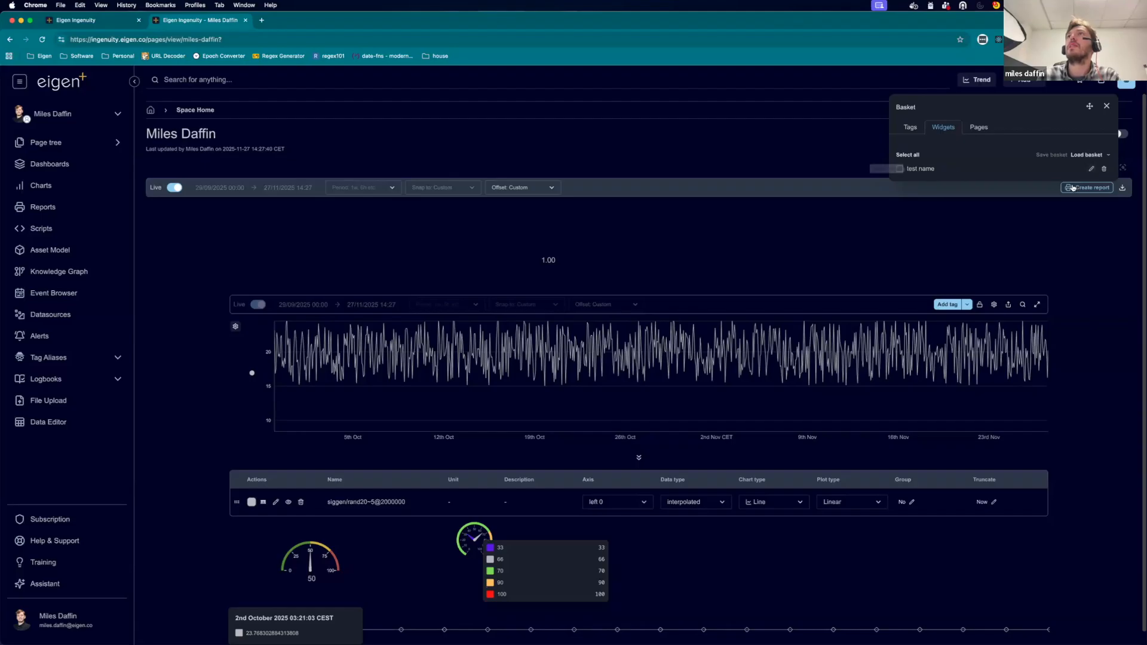
# Check the rename and load-basket options for the basket's test name widget without changing anything, and close the basket.
pyautogui.click(1092, 171)
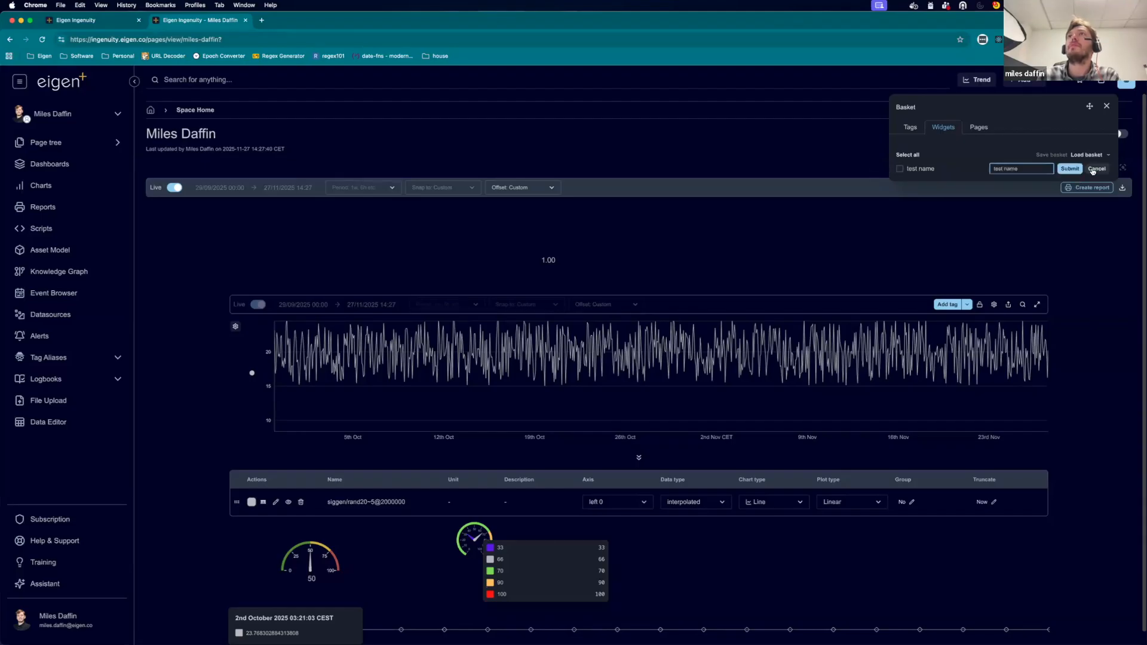
pyautogui.click(1097, 170)
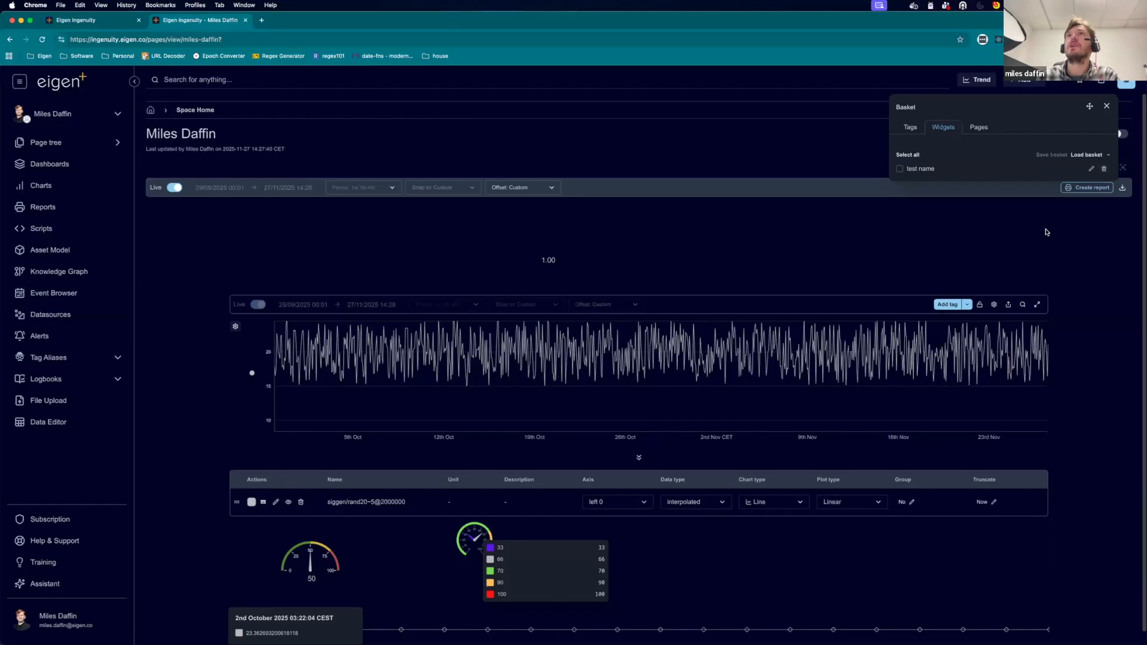
pyautogui.click(1107, 160)
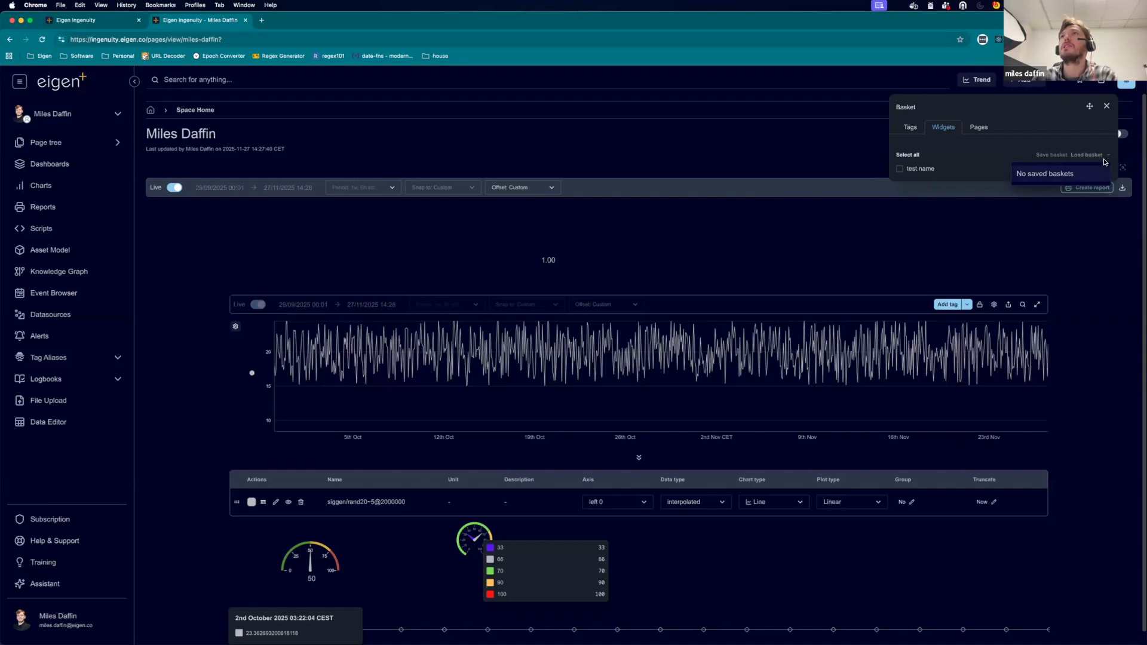
pyautogui.click(988, 156)
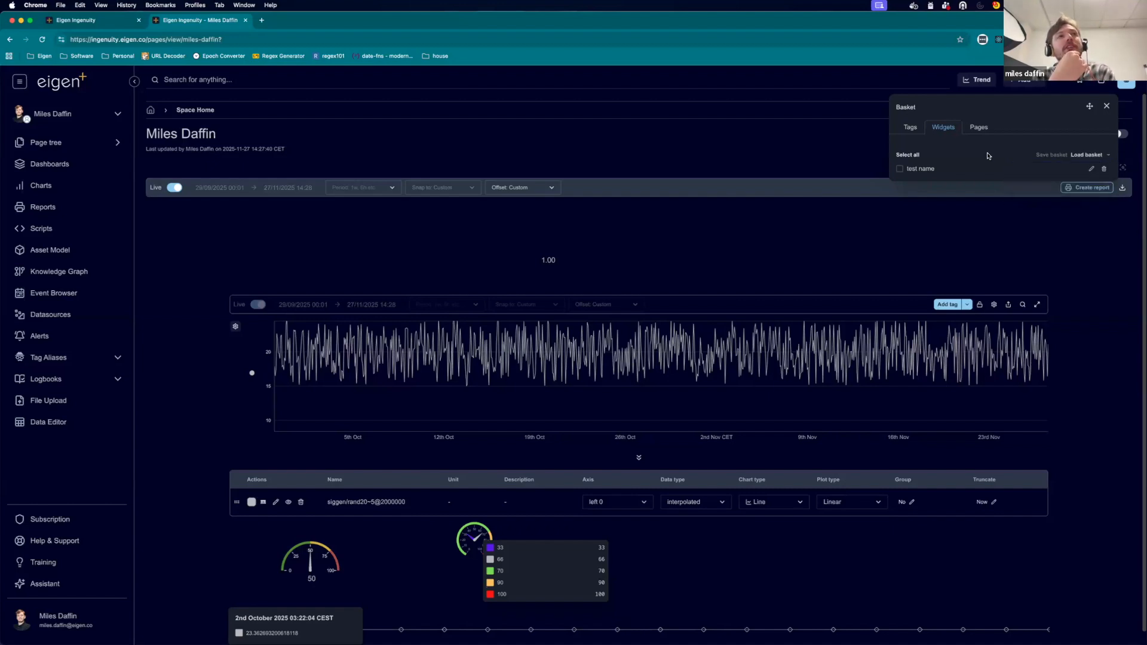
pyautogui.click(1108, 107)
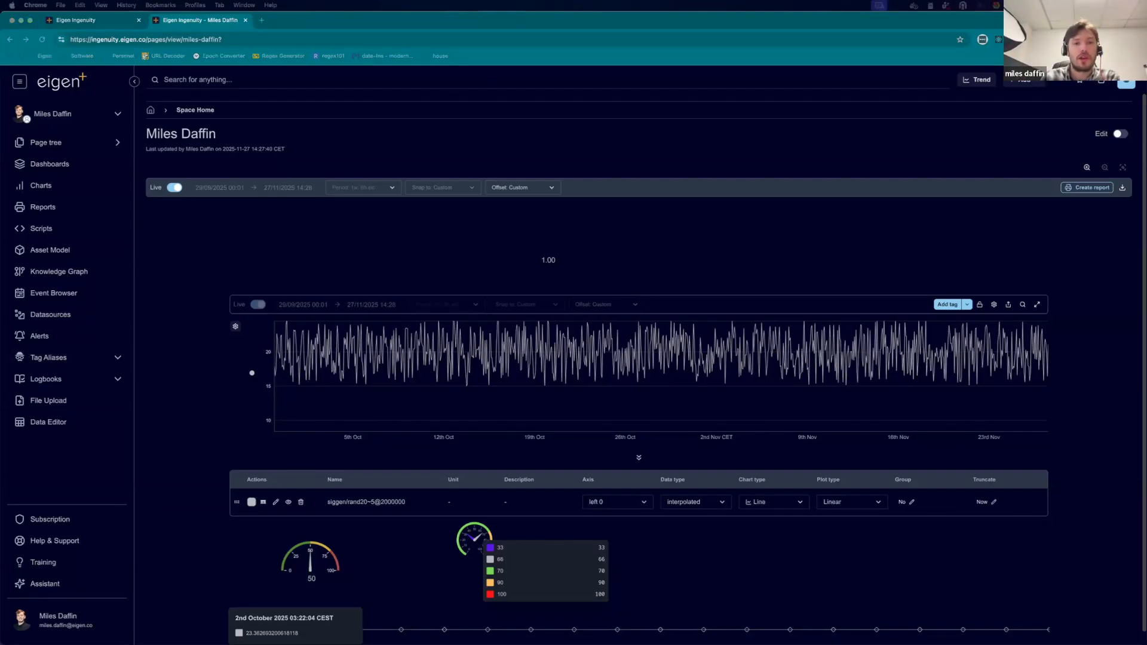
# Open the Comp Overview page, enable edit mode and select the Compressor Performance Curves scatter plot.
pyautogui.click(212, 43)
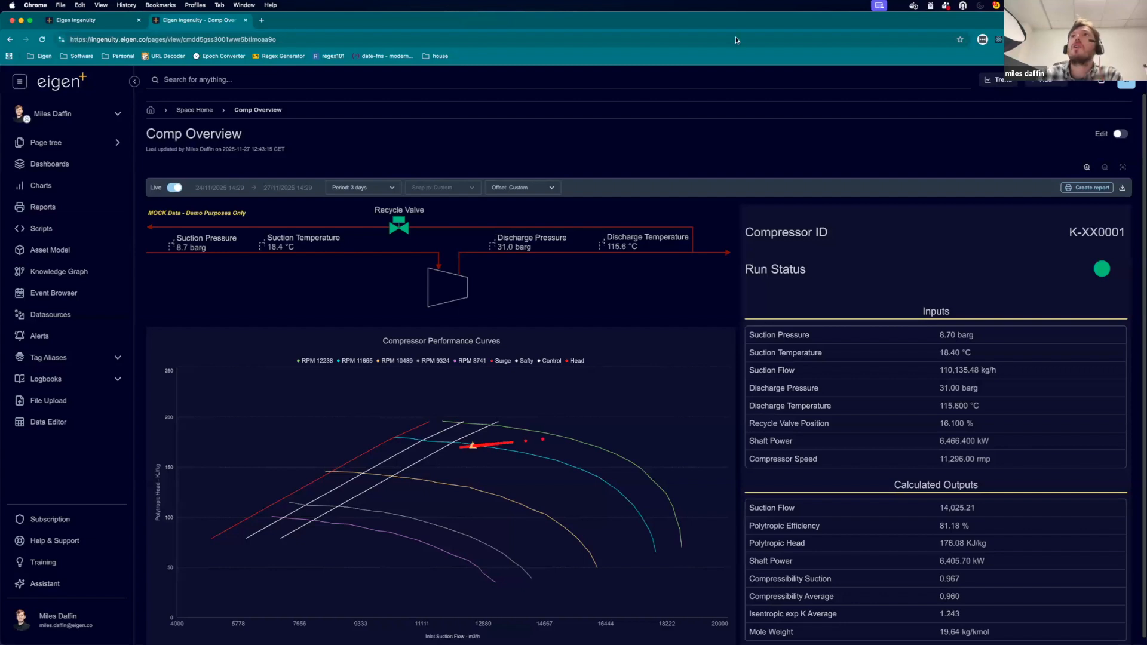
pyautogui.click(1121, 134)
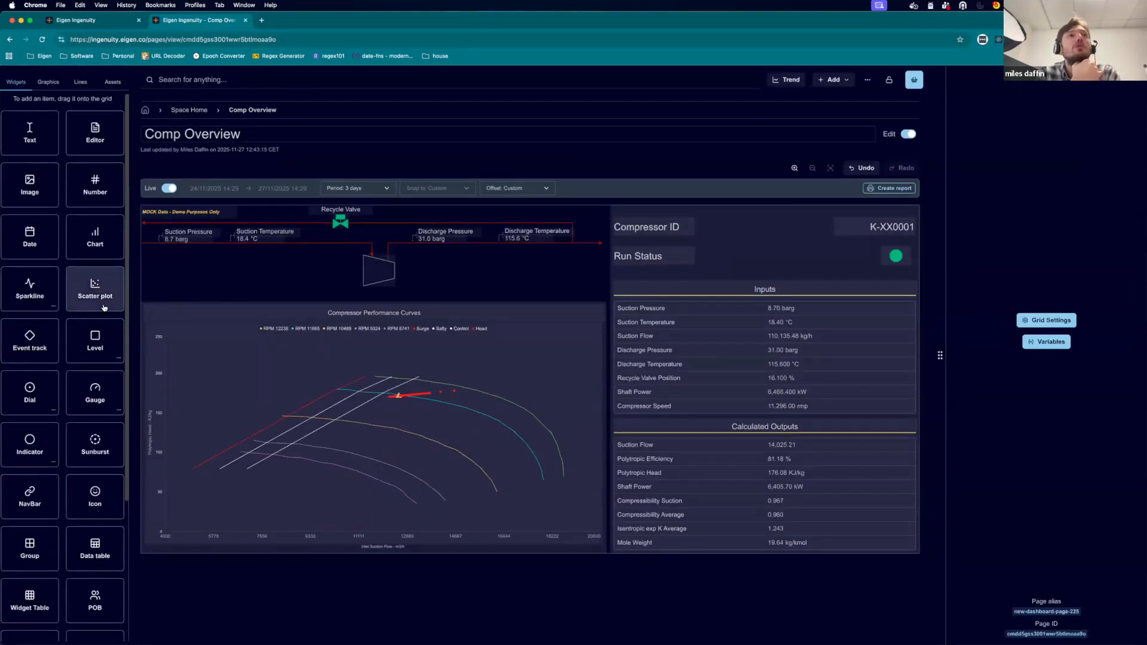
pyautogui.click(907, 135)
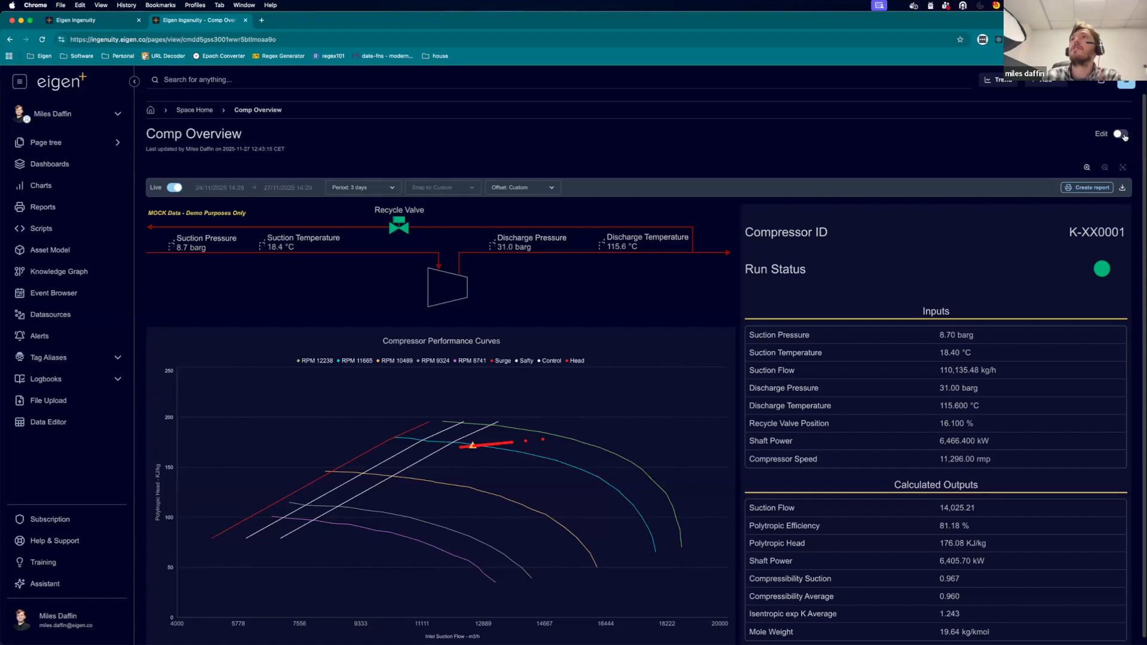
pyautogui.click(1123, 135)
pyautogui.click(591, 395)
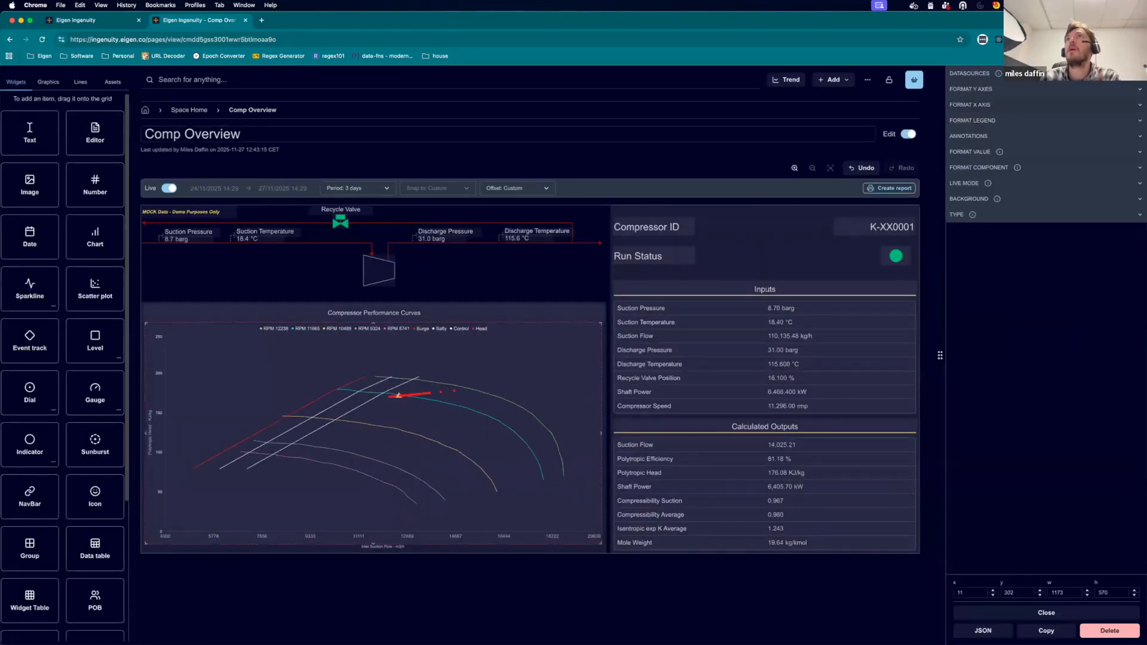
# Expand the scatter plot's data sources and view the Static XY values of the RPM 12238 series, saving them unedited.
pyautogui.click(1045, 74)
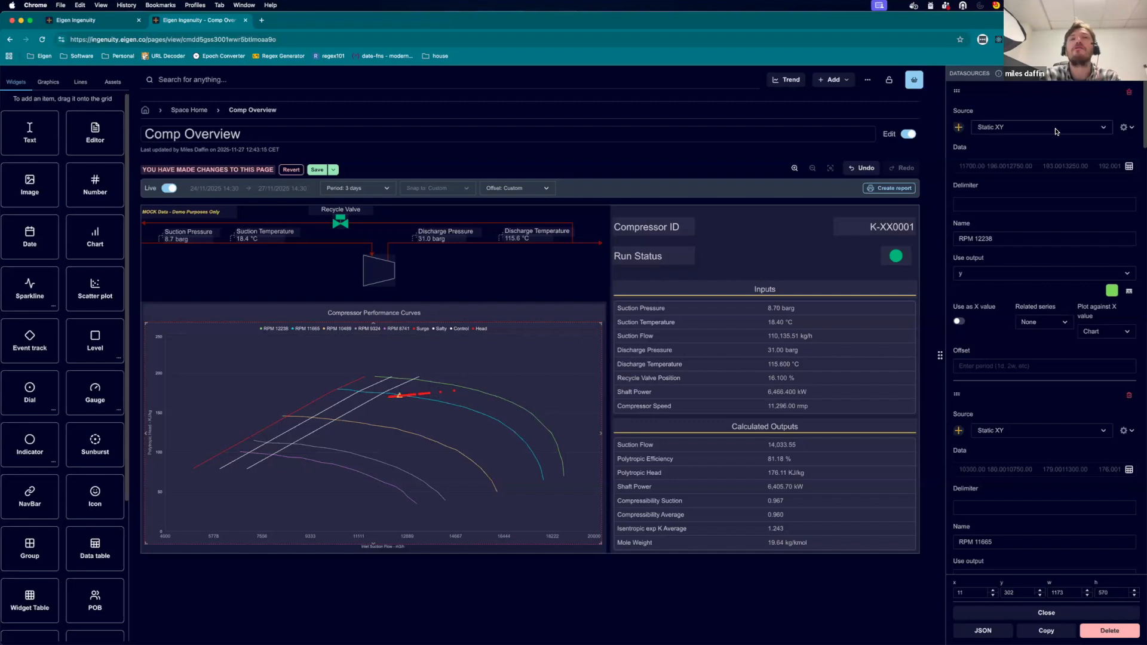
pyautogui.click(1129, 166)
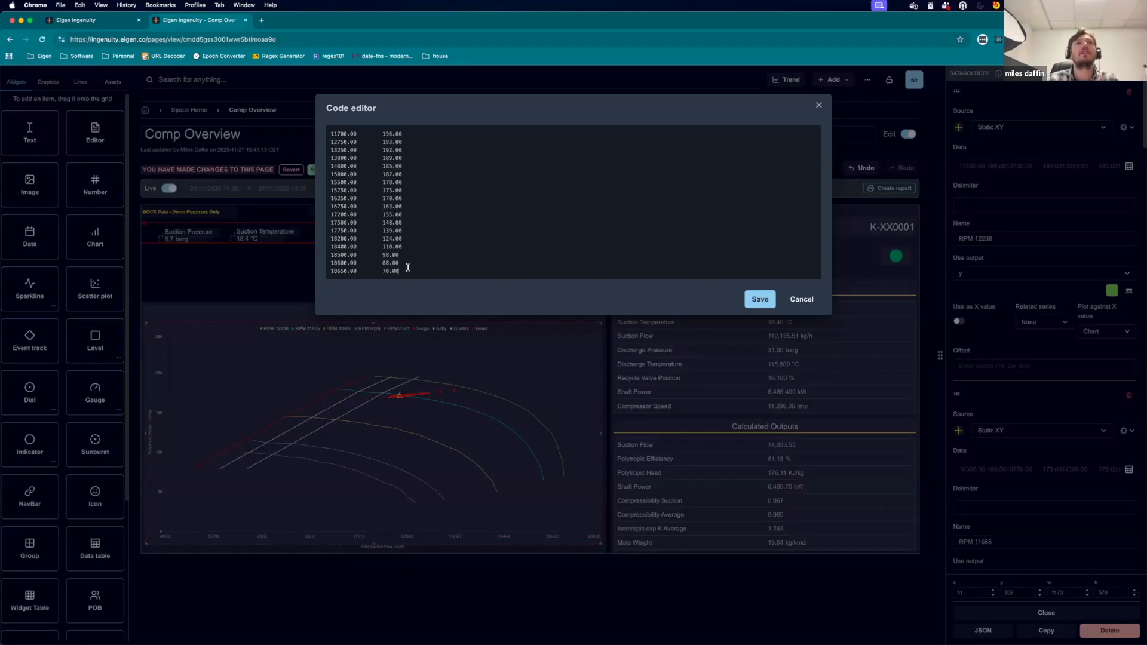
pyautogui.click(759, 299)
# Examine the delimiter and name settings of the RPM 12238 series and the available data sources, keeping Static XY.
pyautogui.click(1007, 204)
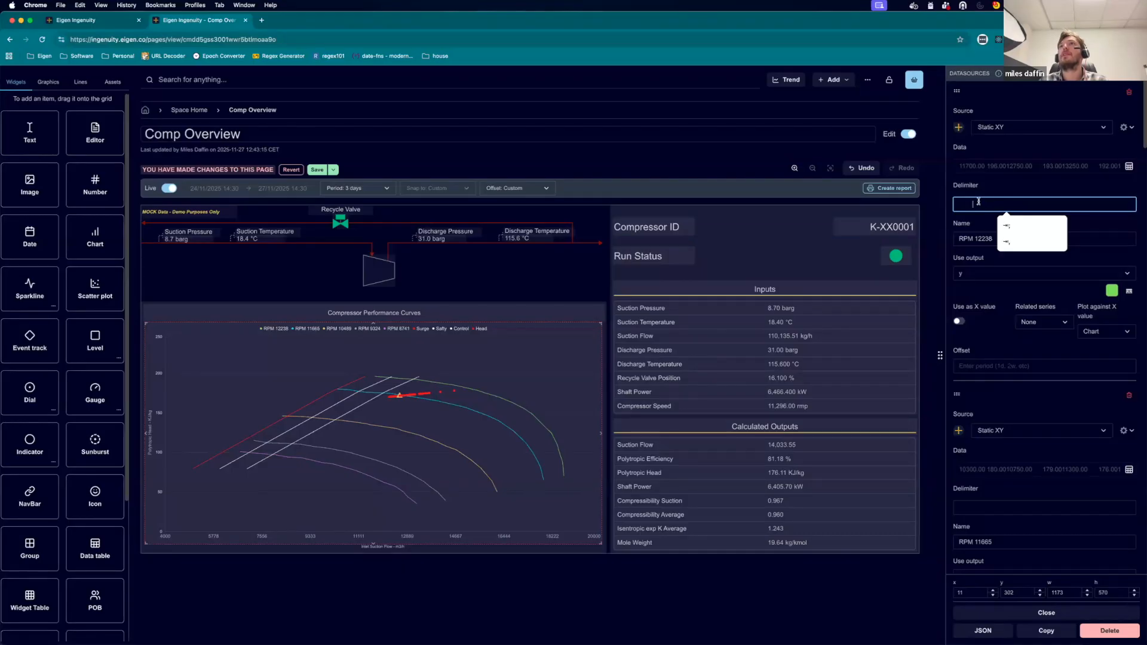
pyautogui.tripleClick(983, 238)
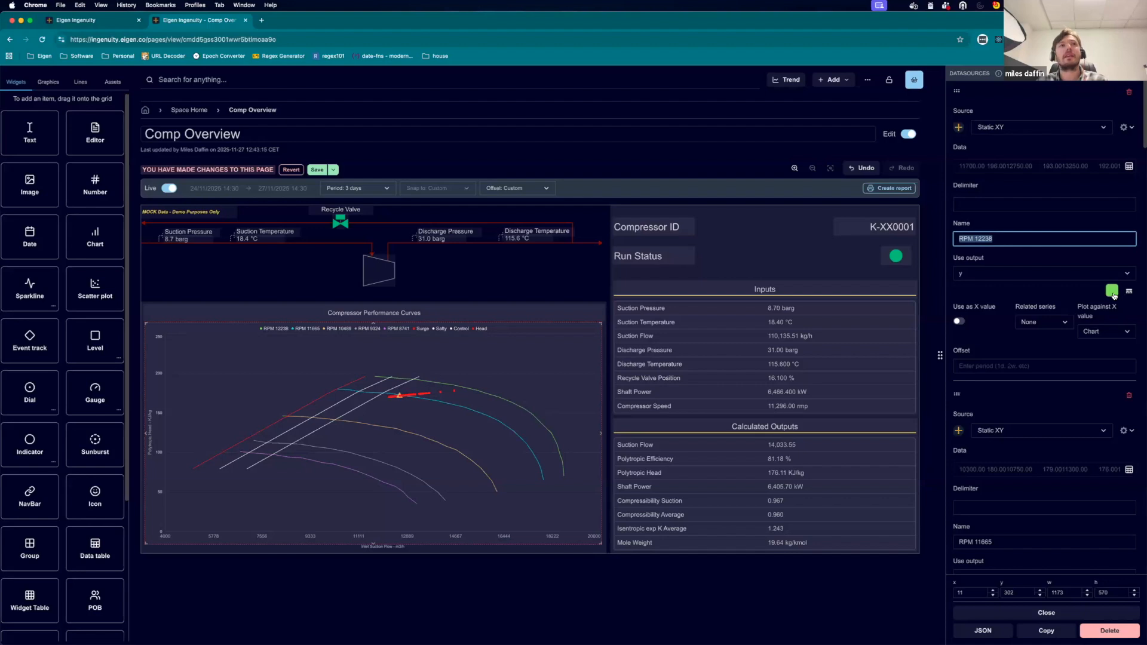
pyautogui.click(602, 575)
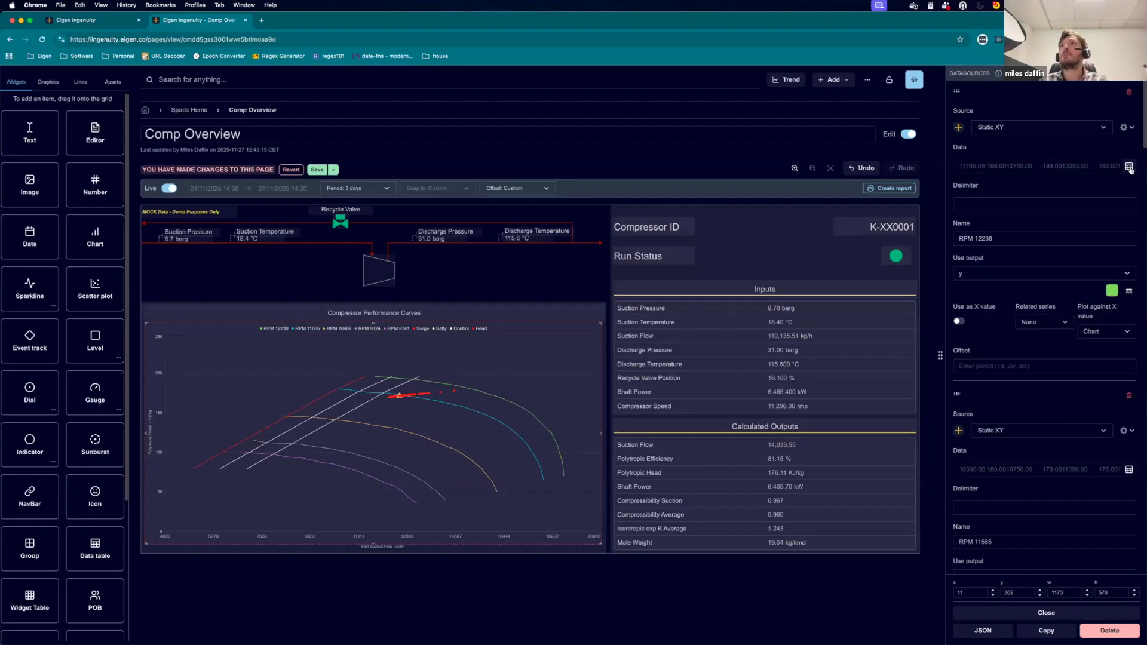
pyautogui.click(1100, 128)
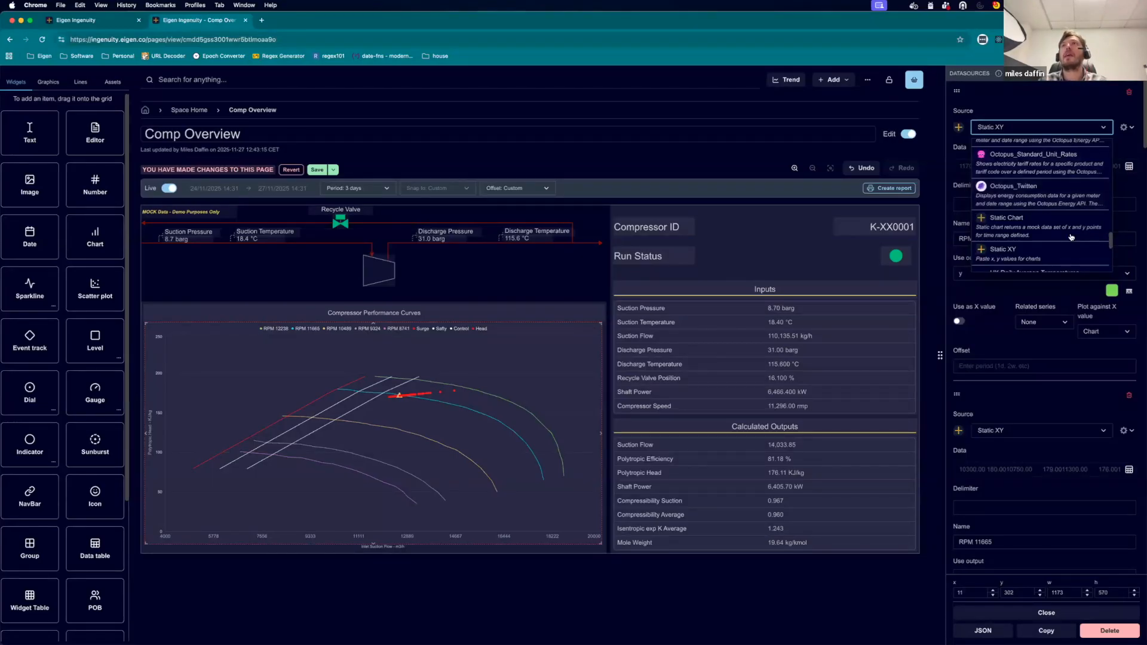
pyautogui.click(1039, 102)
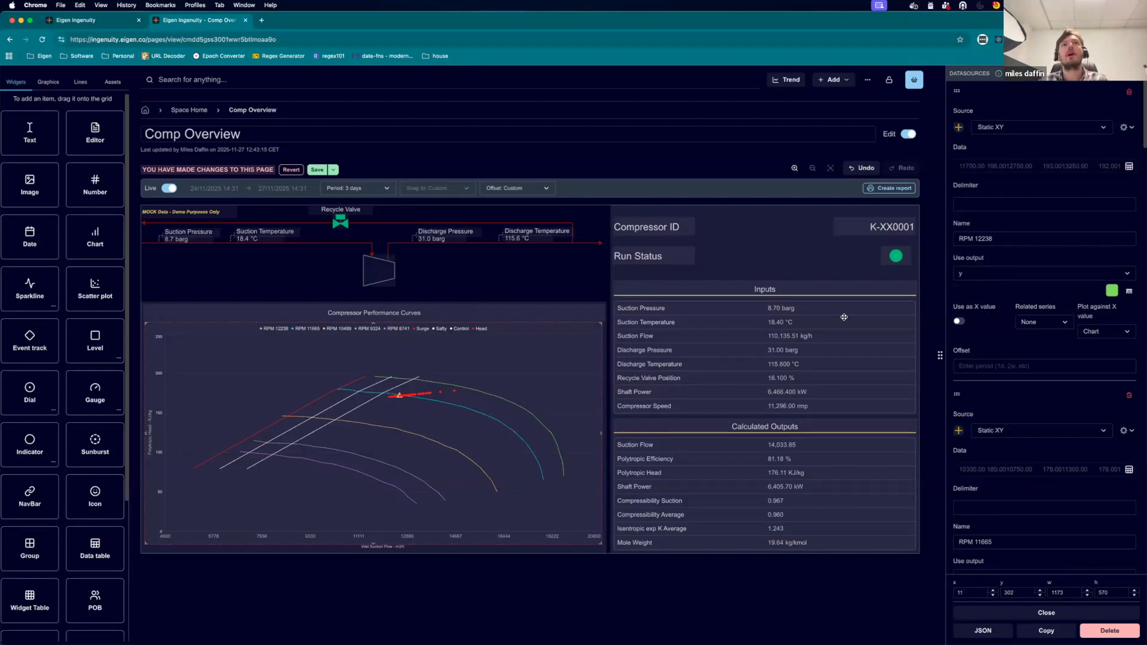
# Examine the scatter plot's remaining series, comparing how Volume Flow and Head use the X value and plot-against settings.
pyautogui.scroll(-15, 1060, 354)
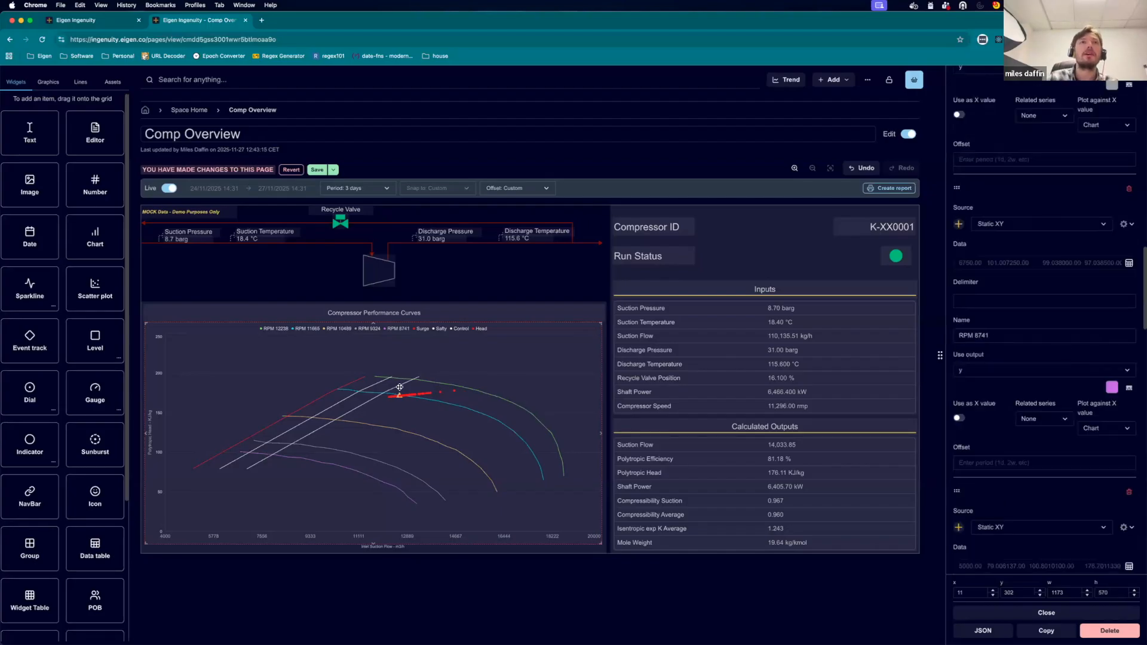
pyautogui.scroll(-15, 1034, 361)
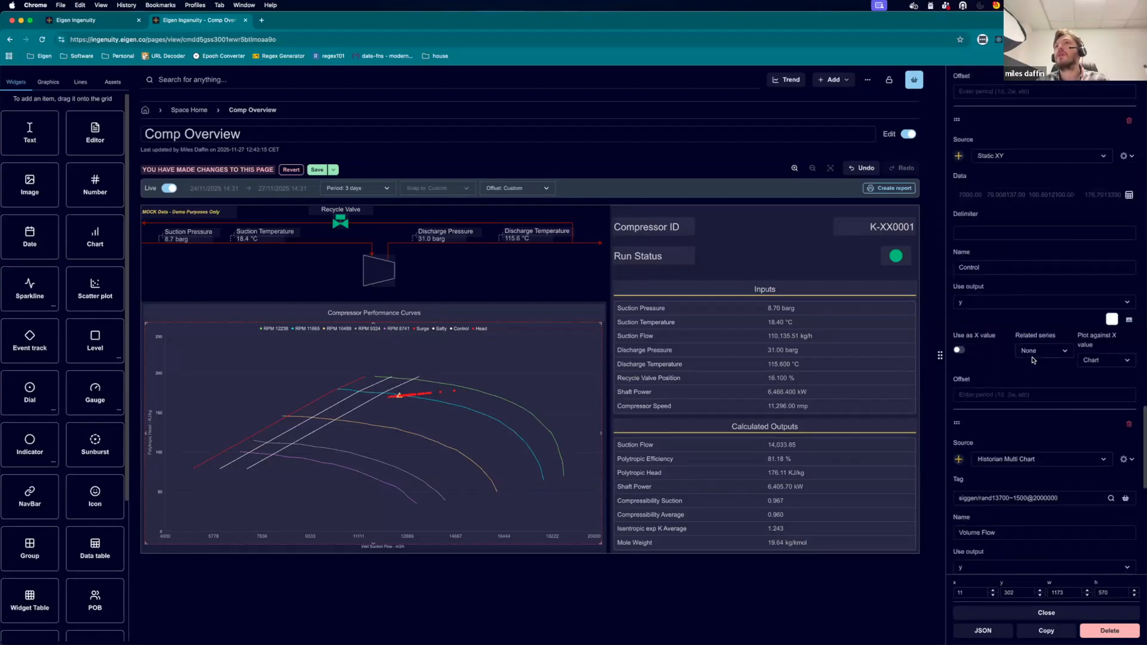
pyautogui.scroll(-2, 1034, 361)
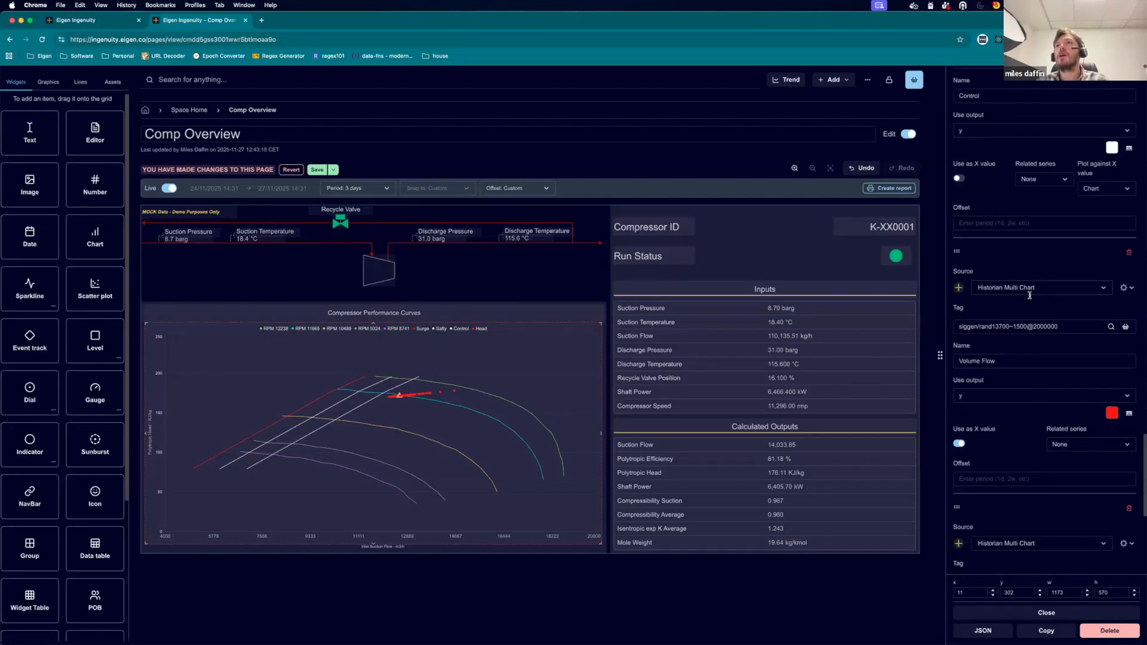
pyautogui.scroll(-5, 1030, 335)
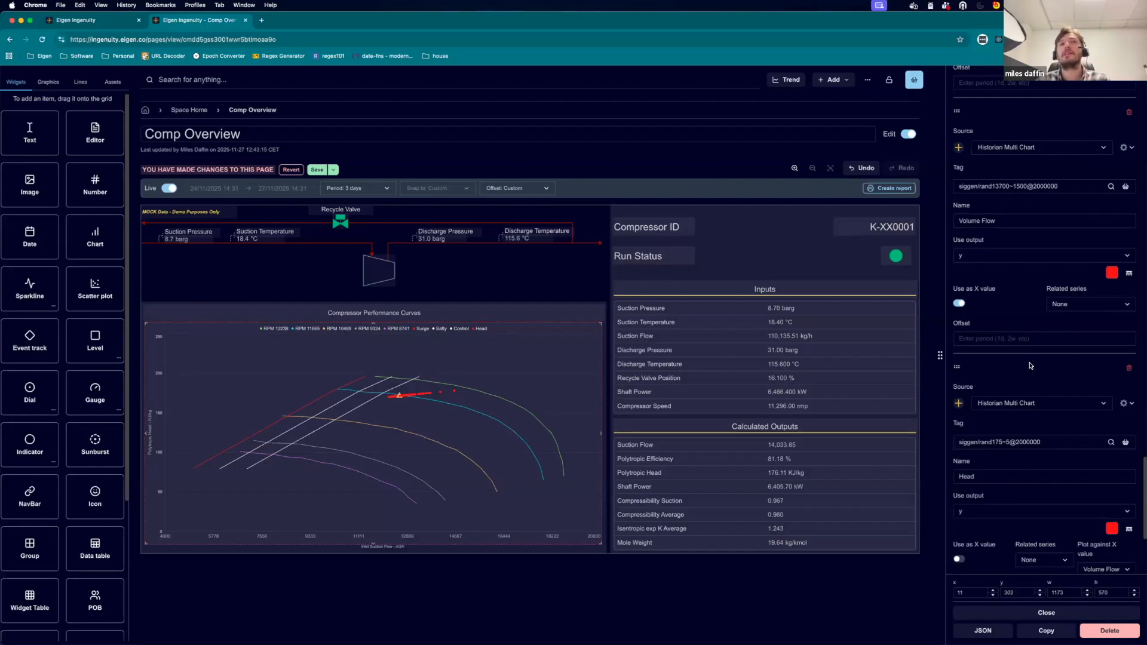
pyautogui.scroll(1, 1027, 276)
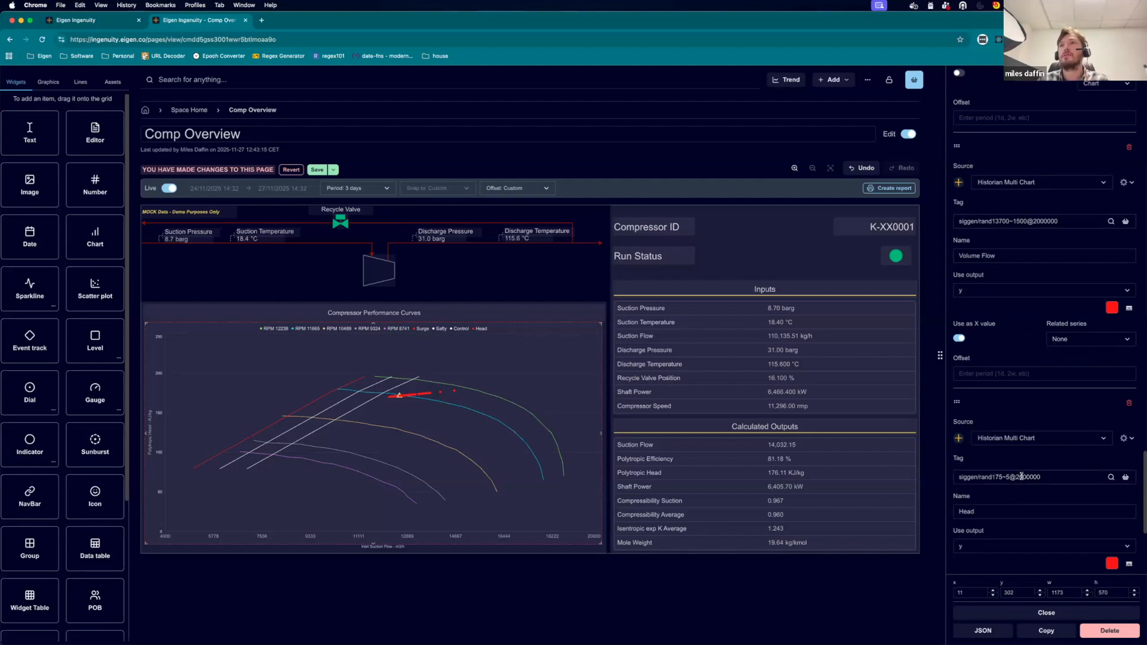
pyautogui.scroll(-2, 1046, 430)
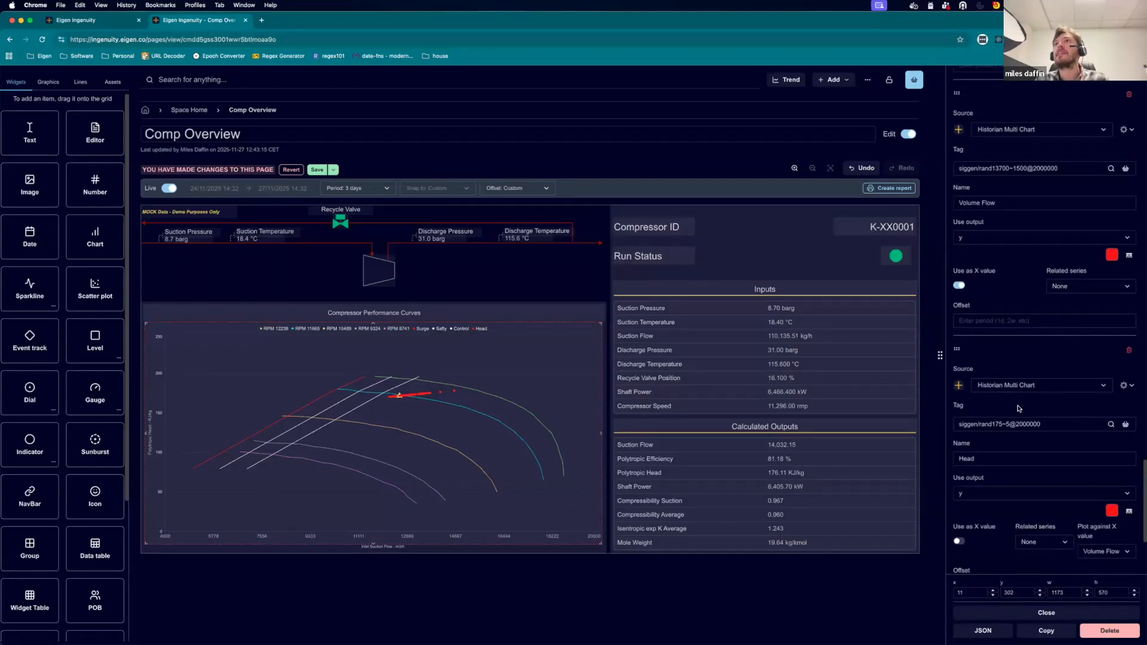
pyautogui.scroll(-1, 1069, 478)
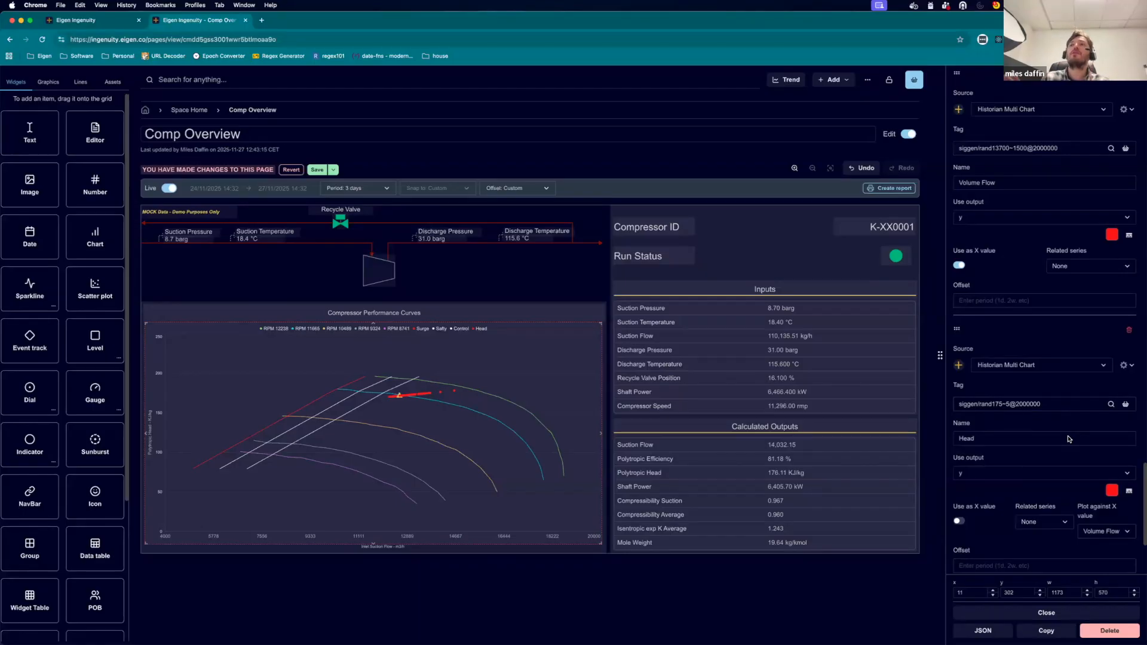
pyautogui.scroll(1, 1069, 445)
pyautogui.scroll(2, 1026, 163)
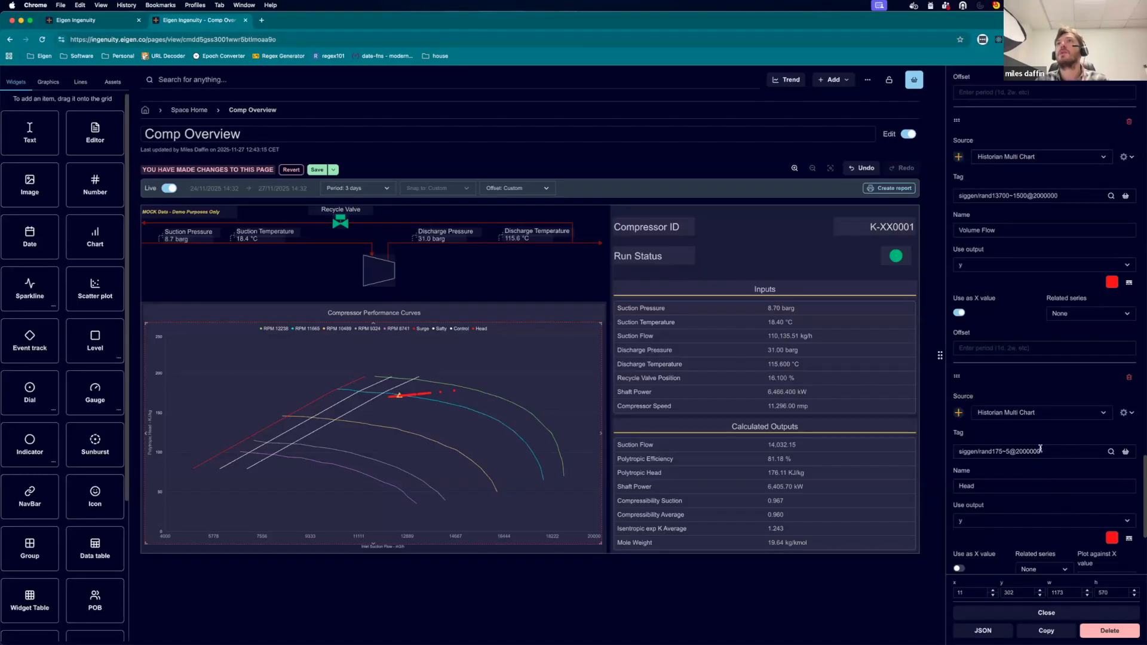
pyautogui.scroll(-2, 1040, 449)
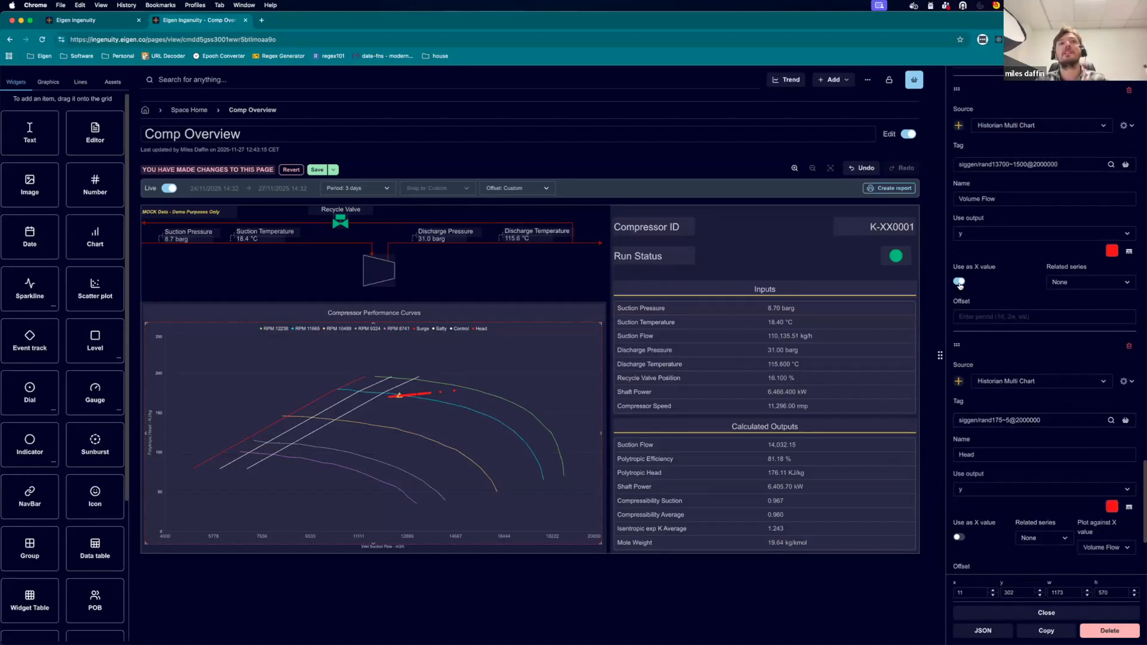
# Check the Head series' line style, most recent shape and fade-with-time options, and cancel without changes.
pyautogui.scroll(-2, 966, 418)
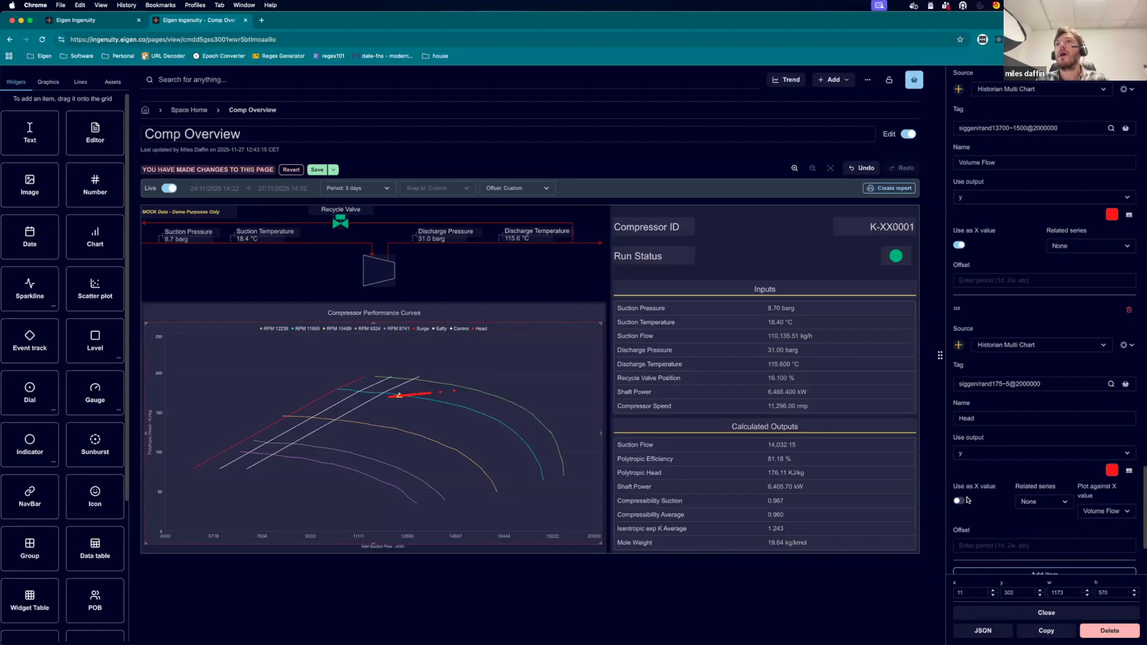
pyautogui.click(1129, 470)
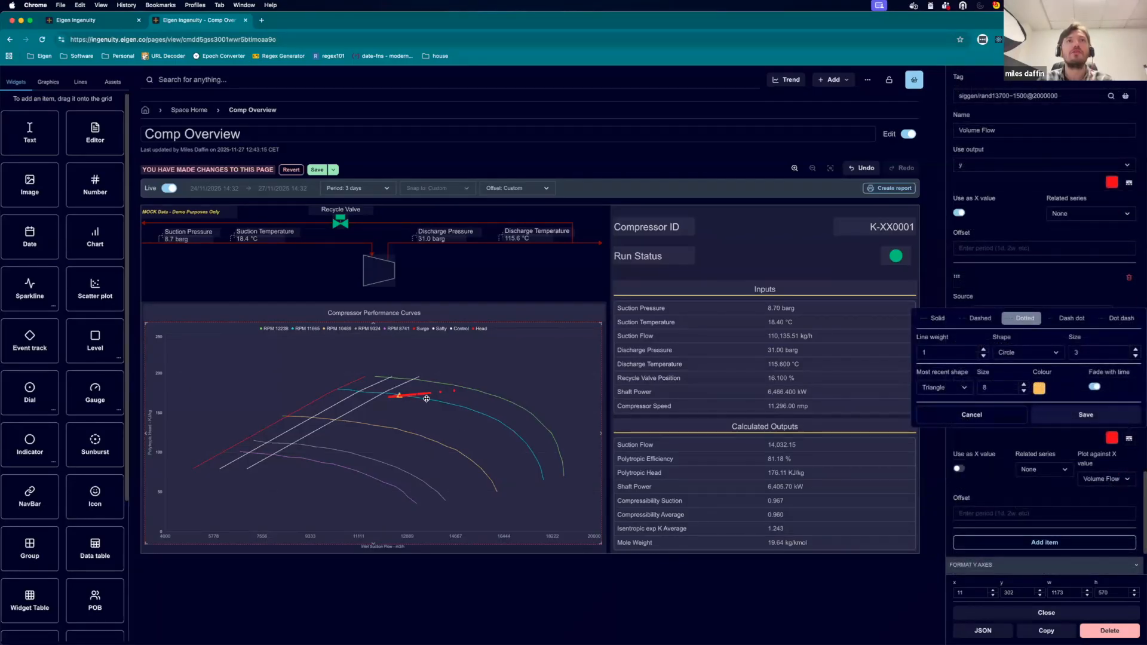
pyautogui.click(999, 414)
# Examine the advanced Historian Multi Chart options of the Volume Flow series, including the Group by choices, leaving grouping at None.
pyautogui.scroll(5, 1129, 145)
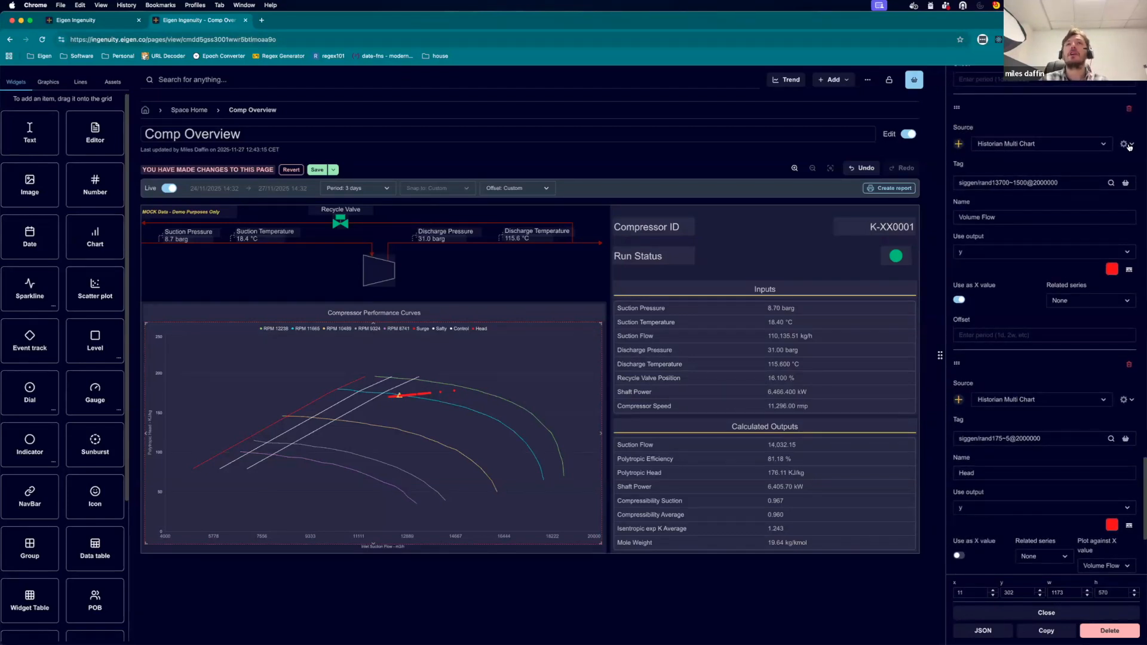
pyautogui.click(1130, 145)
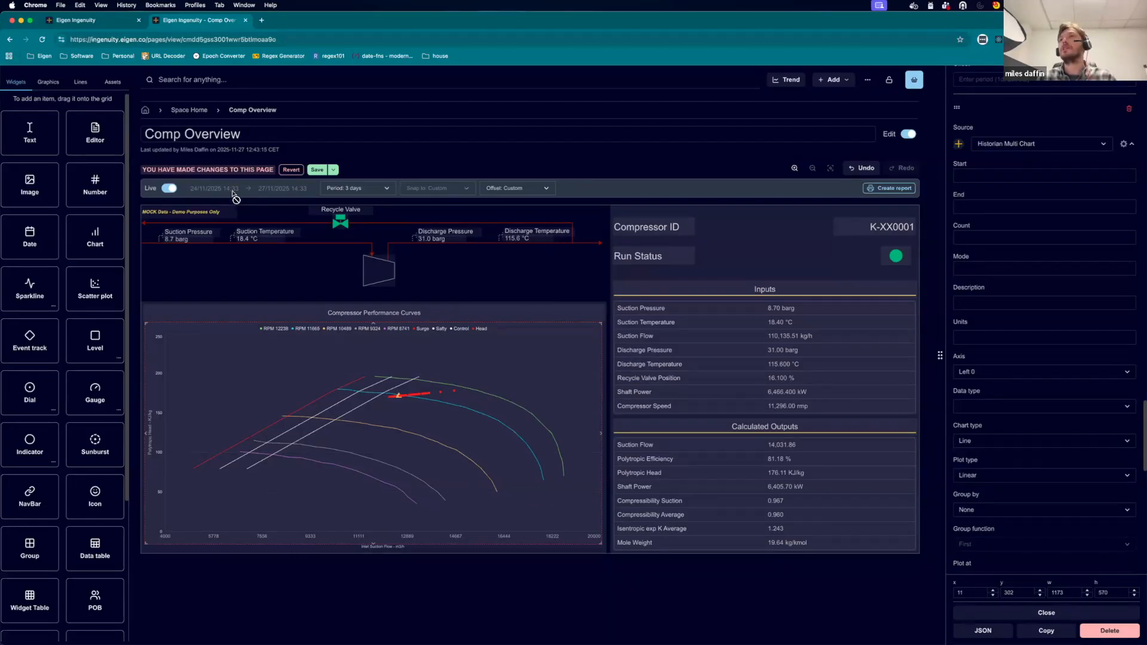
pyautogui.scroll(-4, 1000, 345)
pyautogui.scroll(4, 1000, 344)
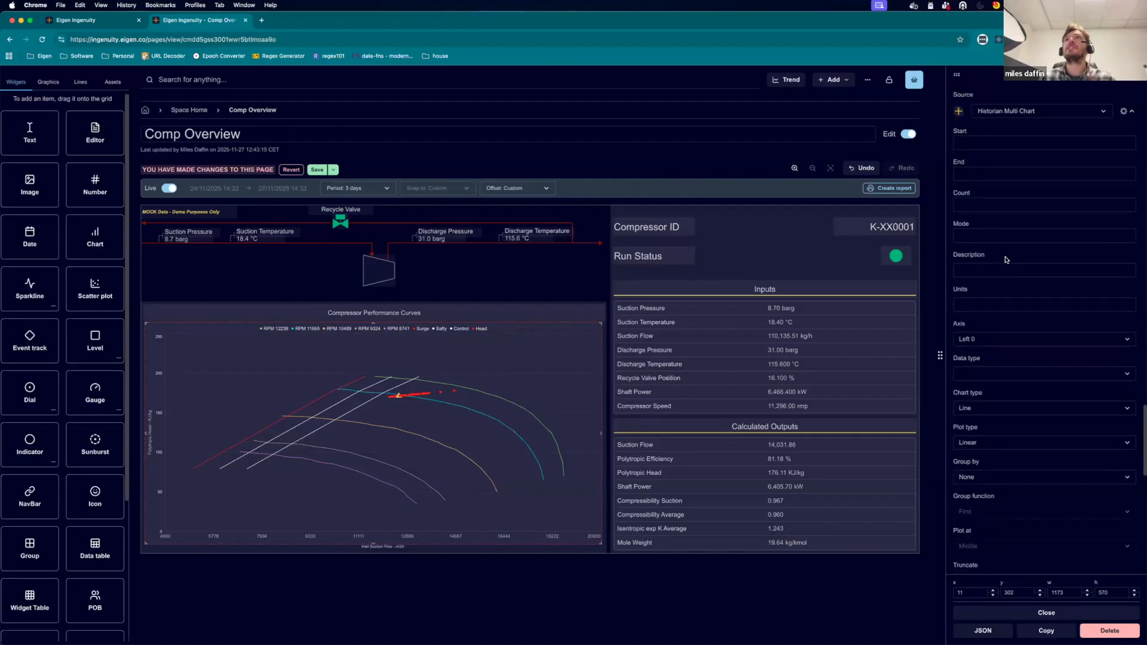
pyautogui.scroll(1, 1006, 259)
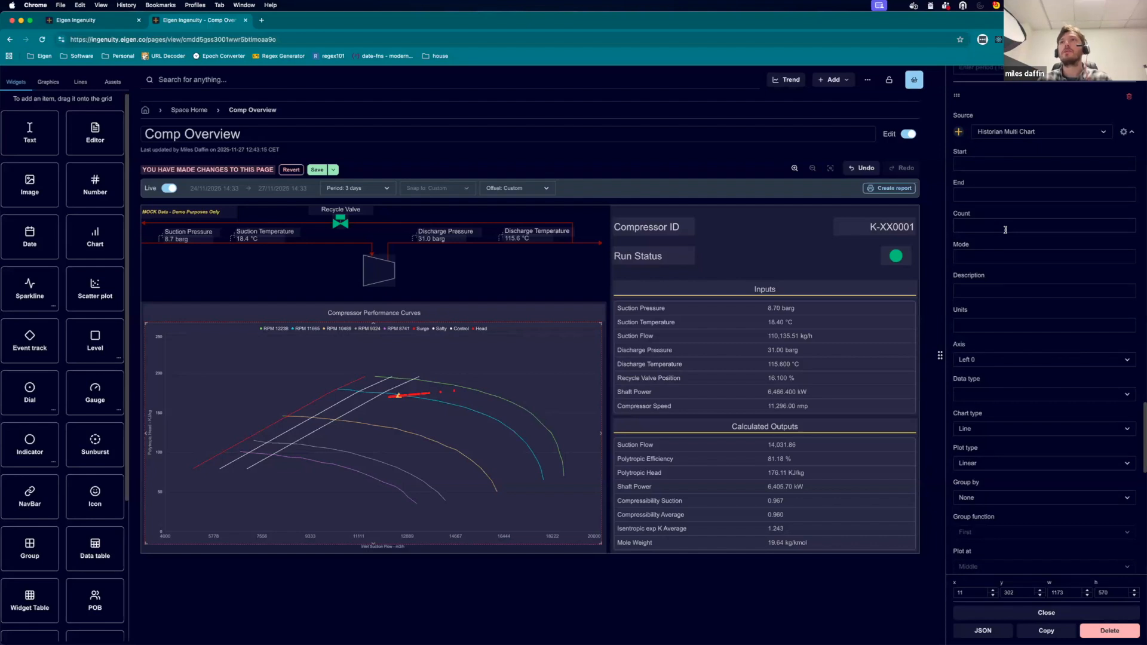
pyautogui.scroll(-1, 1021, 311)
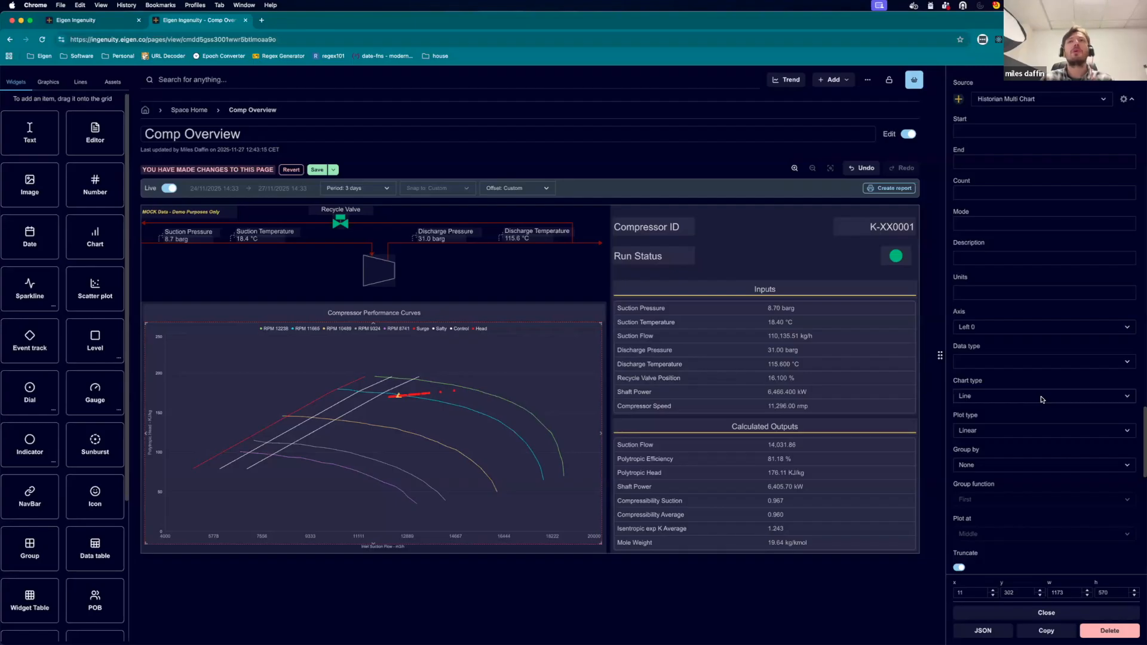
pyautogui.scroll(-2, 1043, 400)
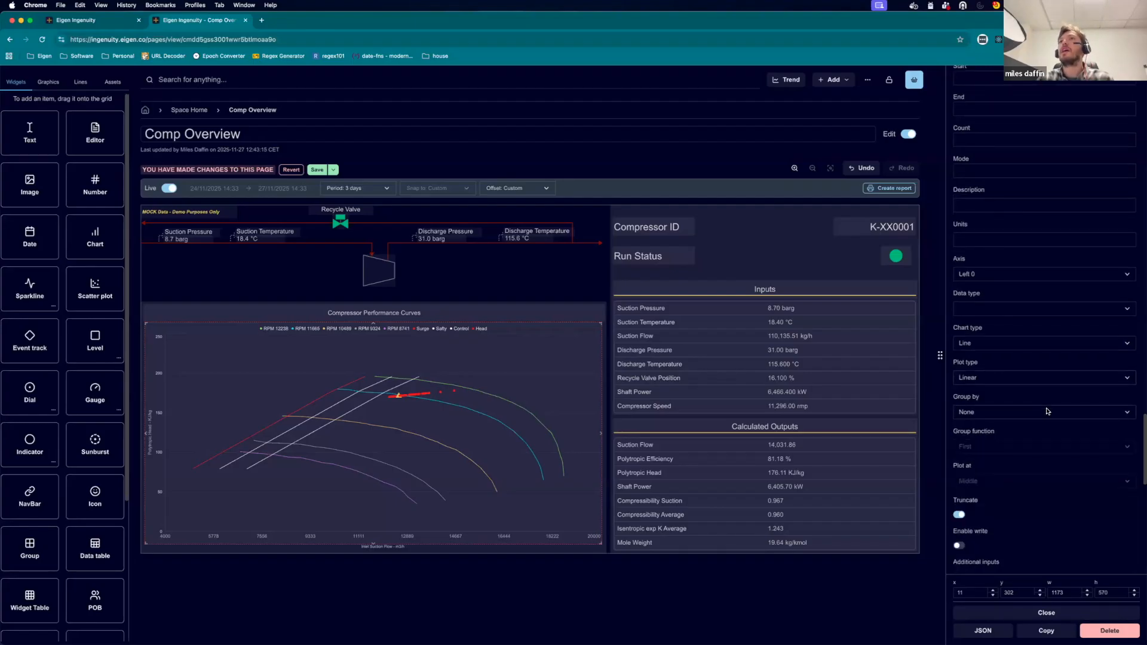
pyautogui.click(1047, 411)
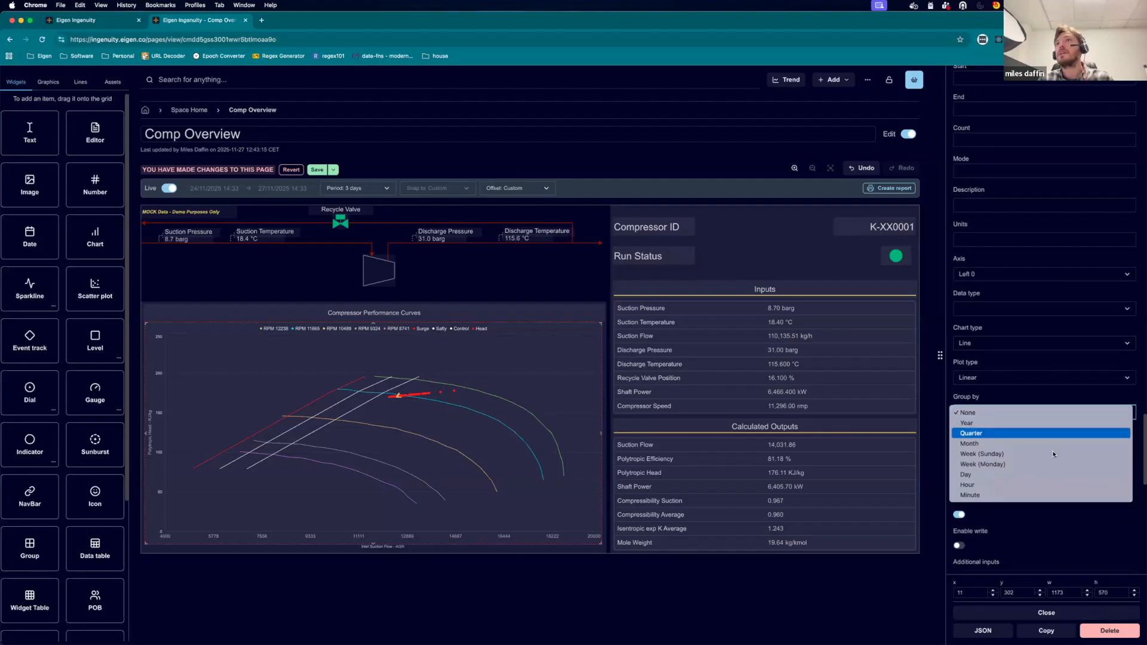
pyautogui.click(1036, 398)
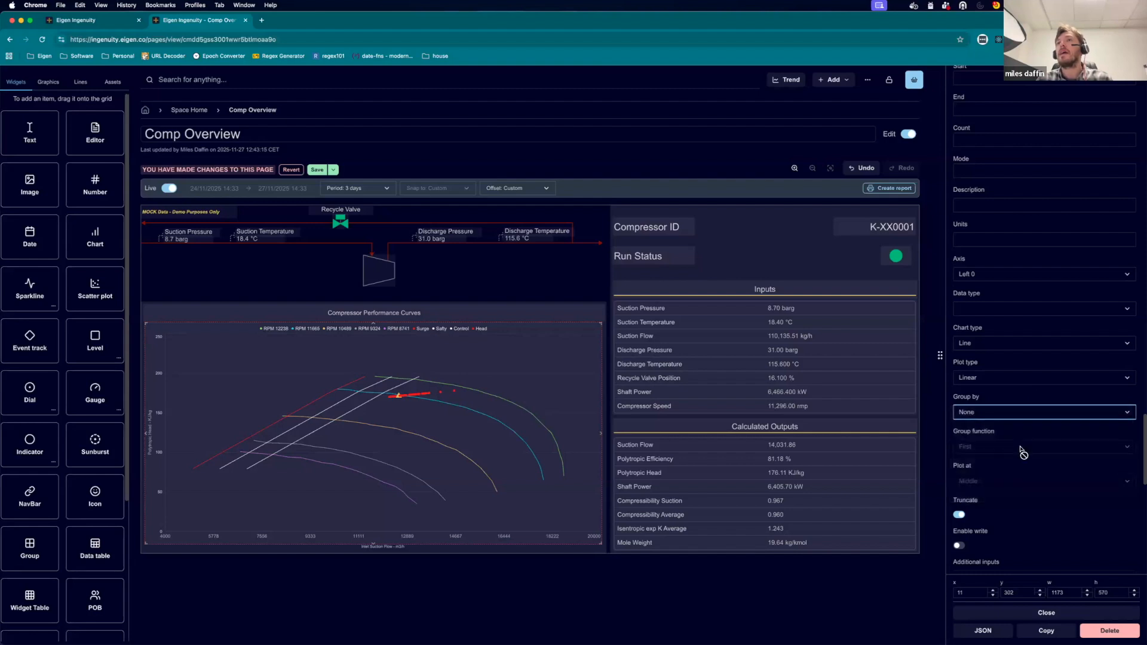
# Group the Volume Flow series by Year to examine the Group function choices, and restore Group by to None.
pyautogui.click(1038, 412)
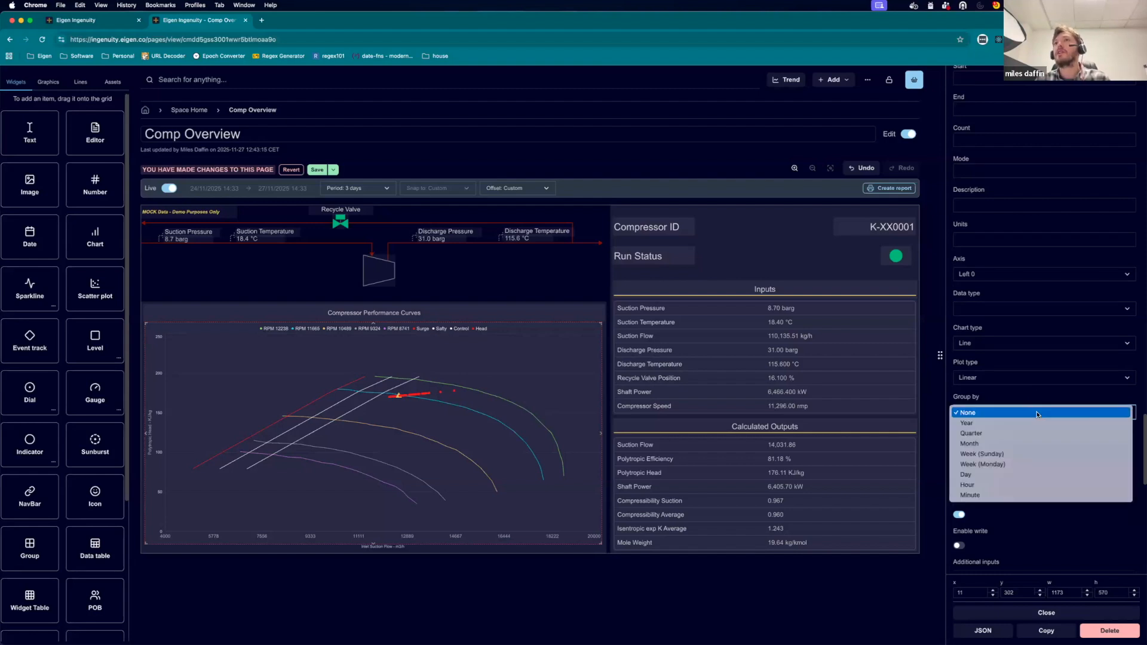
pyautogui.click(1037, 423)
pyautogui.click(1037, 447)
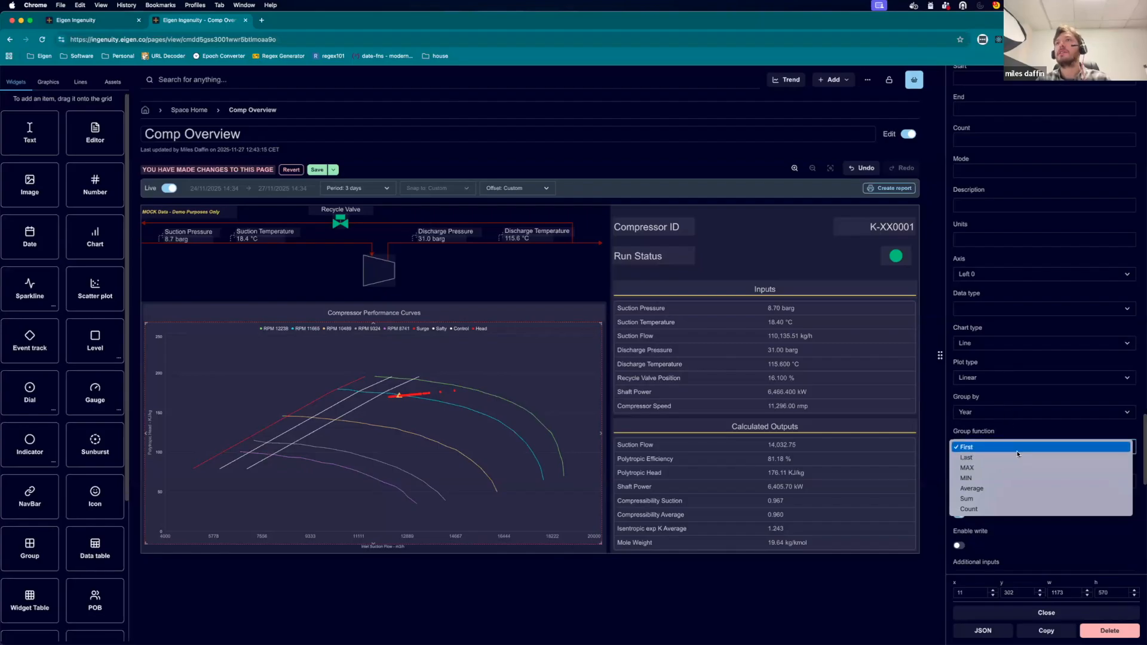
pyautogui.click(938, 504)
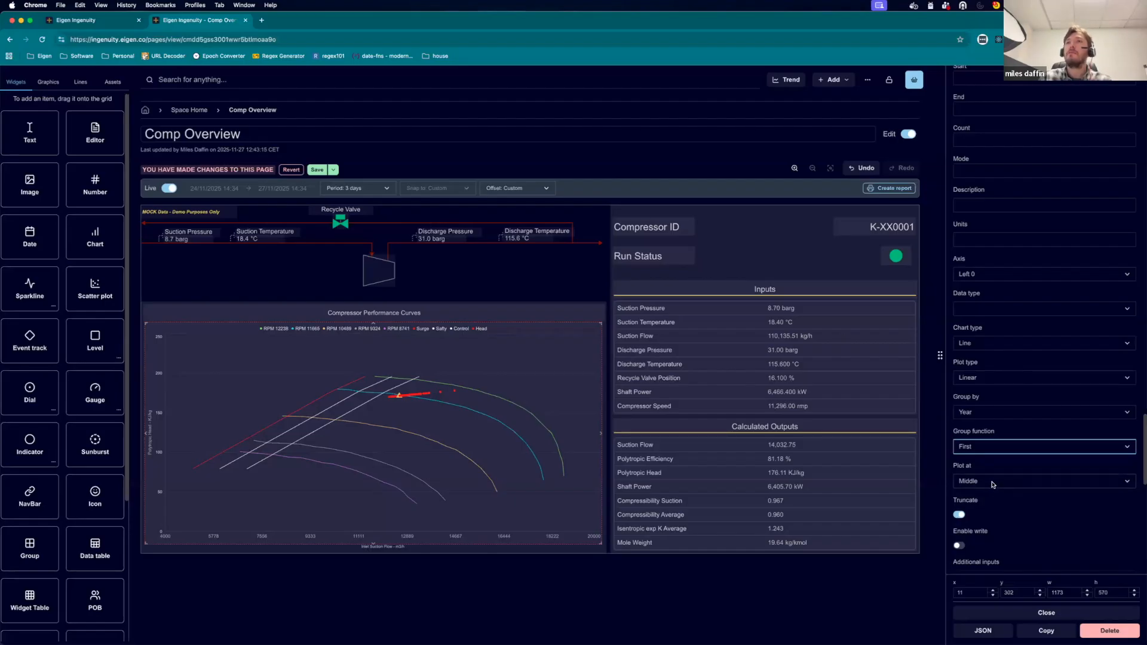
pyautogui.click(989, 418)
pyautogui.click(991, 401)
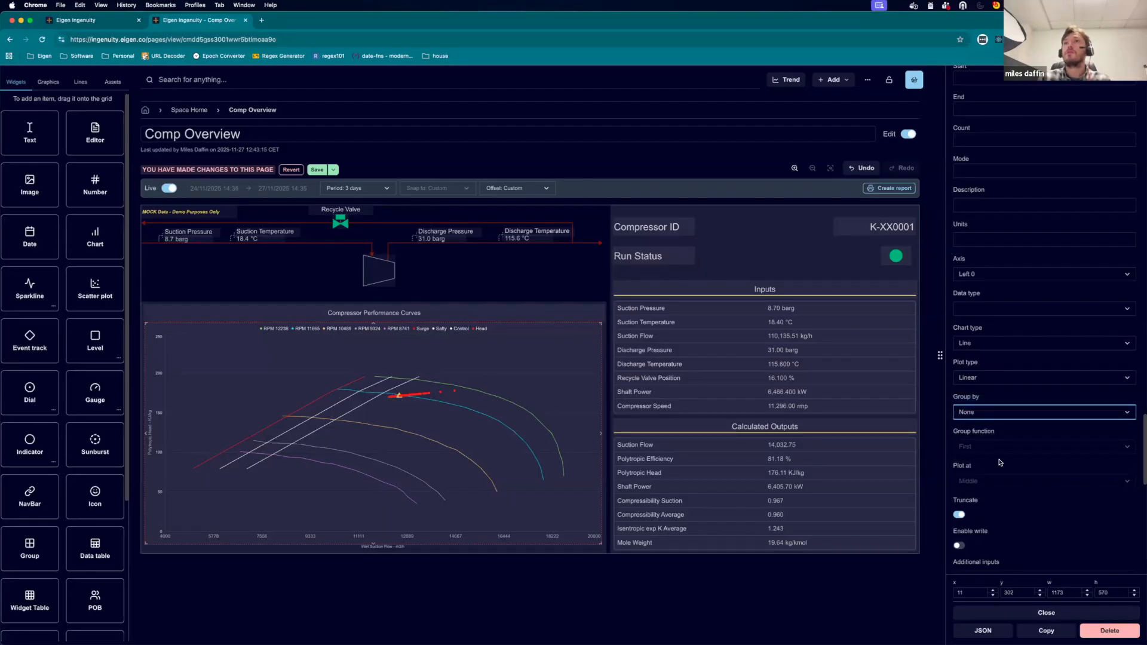
# Examine the Head series' line style, shape and fade-with-time options against the plotted points, and cancel without changes.
pyautogui.scroll(-10, 1015, 418)
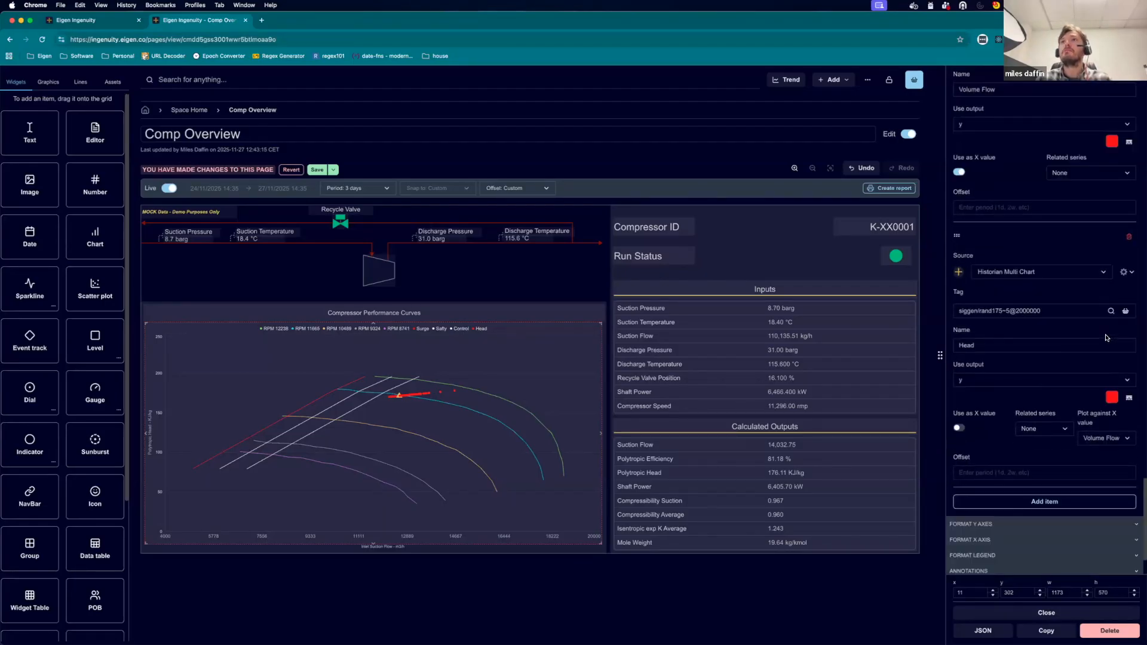
pyautogui.click(1129, 399)
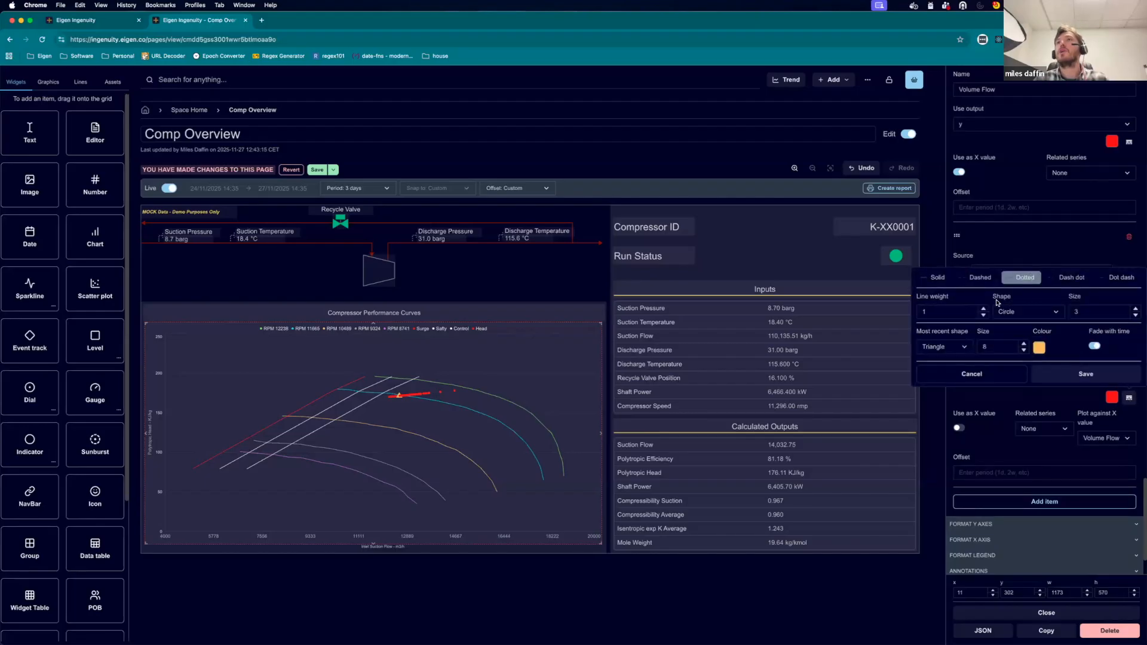
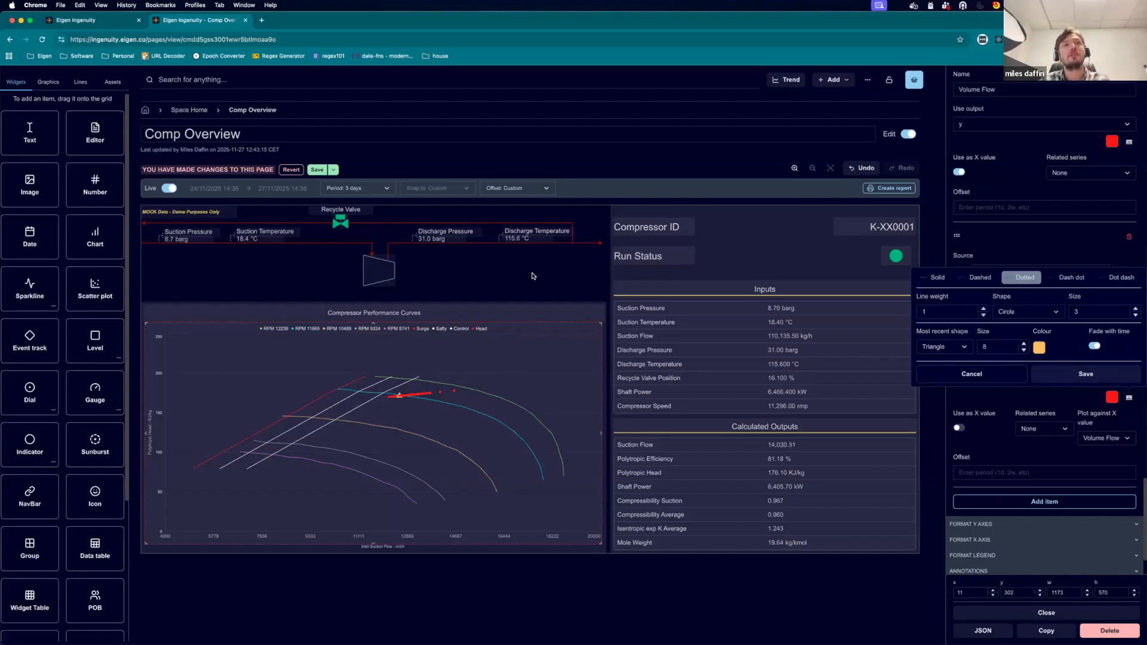
pyautogui.click(969, 383)
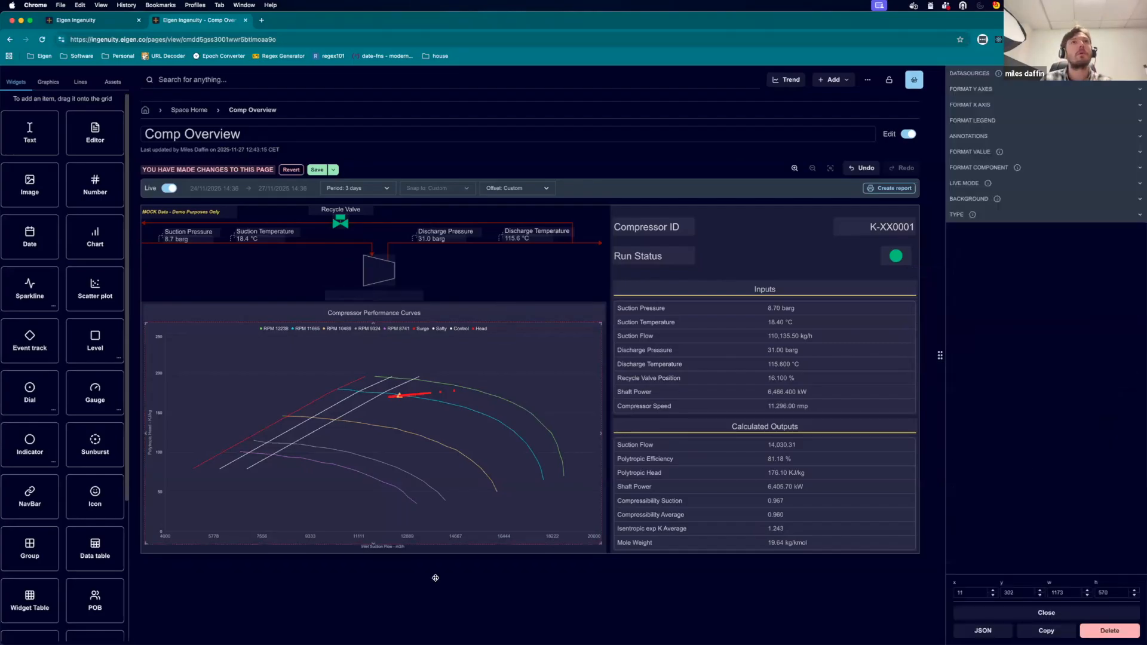
pyautogui.click(345, 244)
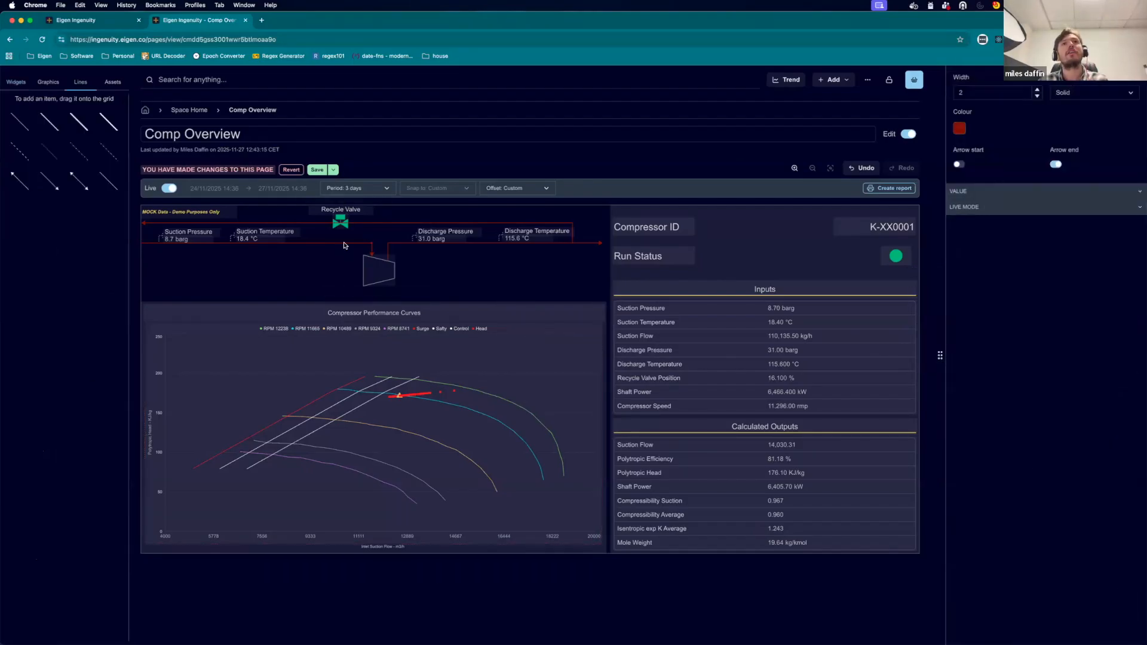
pyautogui.click(476, 292)
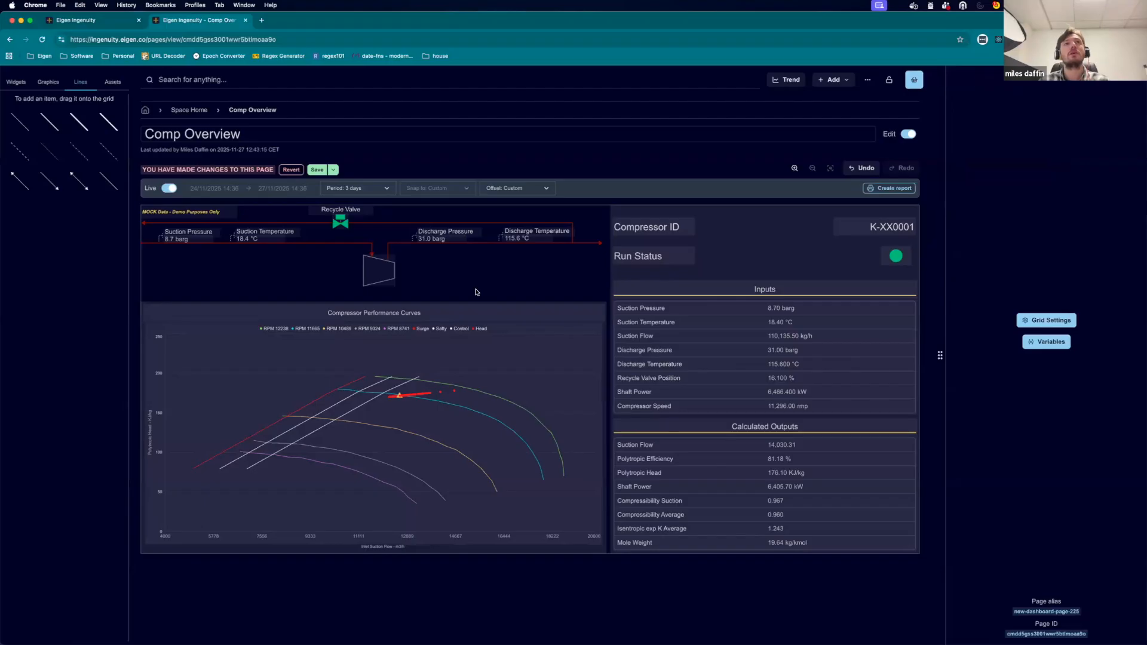
pyautogui.click(470, 365)
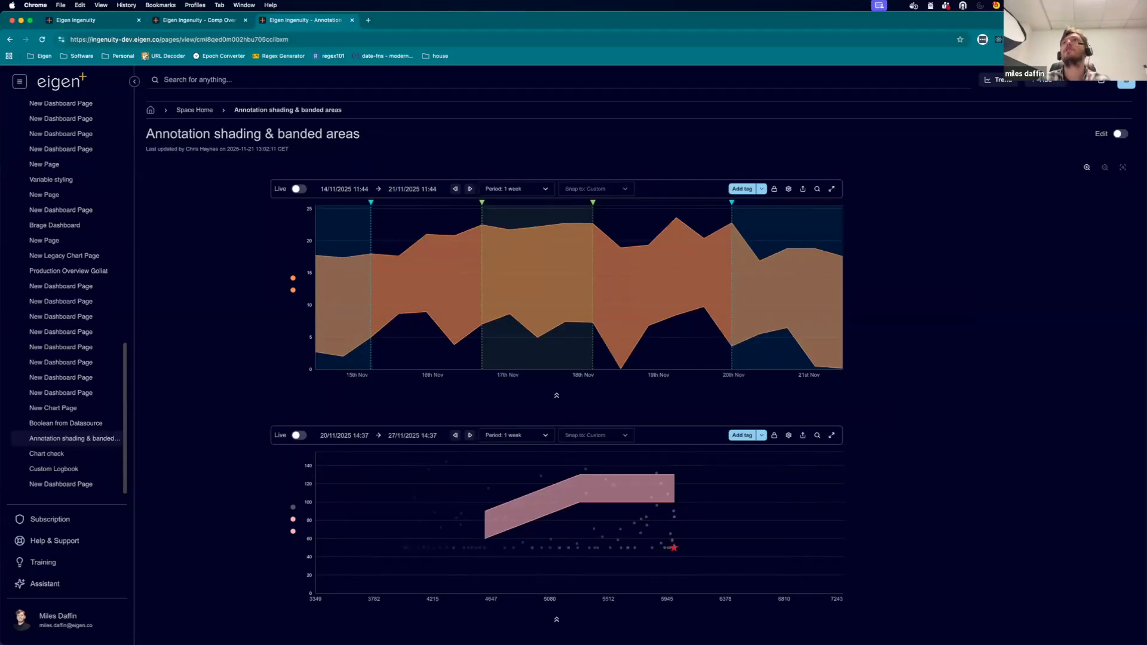
# Open a trend chart from the annotation page, place seven annotation markers across its time range, and close the chart.
pyautogui.click(1003, 79)
pyautogui.rightClick(549, 310)
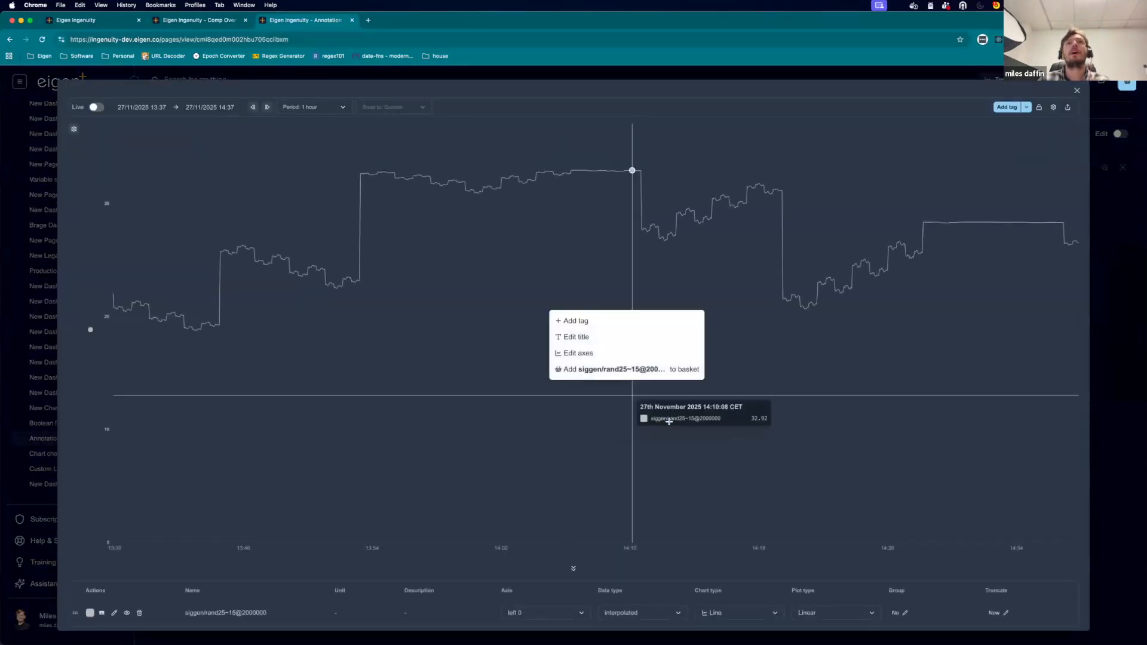
pyautogui.click(467, 258)
pyautogui.click(440, 261)
pyautogui.click(715, 291)
pyautogui.click(914, 314)
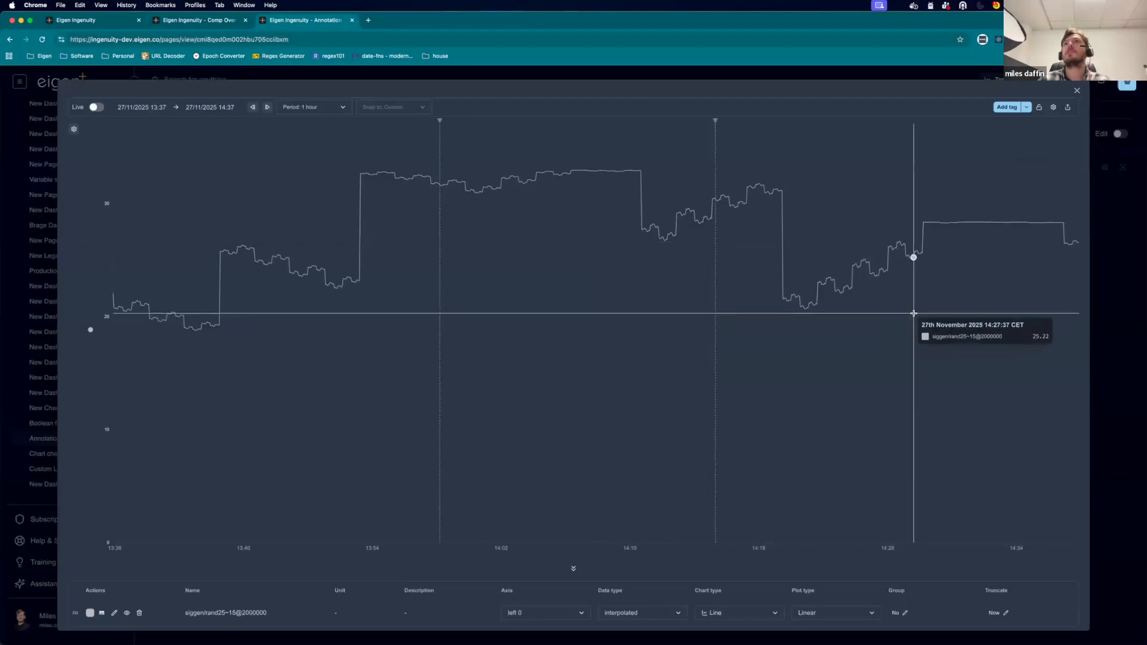
pyautogui.click(221, 294)
pyautogui.click(162, 296)
pyautogui.click(310, 326)
pyautogui.click(549, 346)
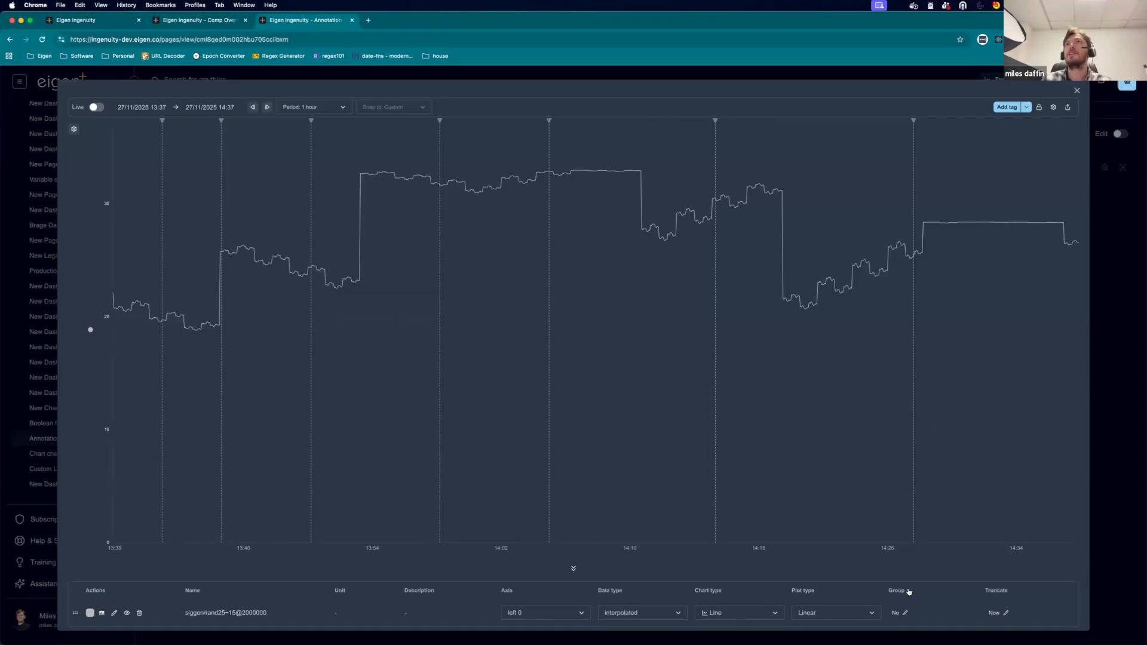
pyautogui.press('Escape')
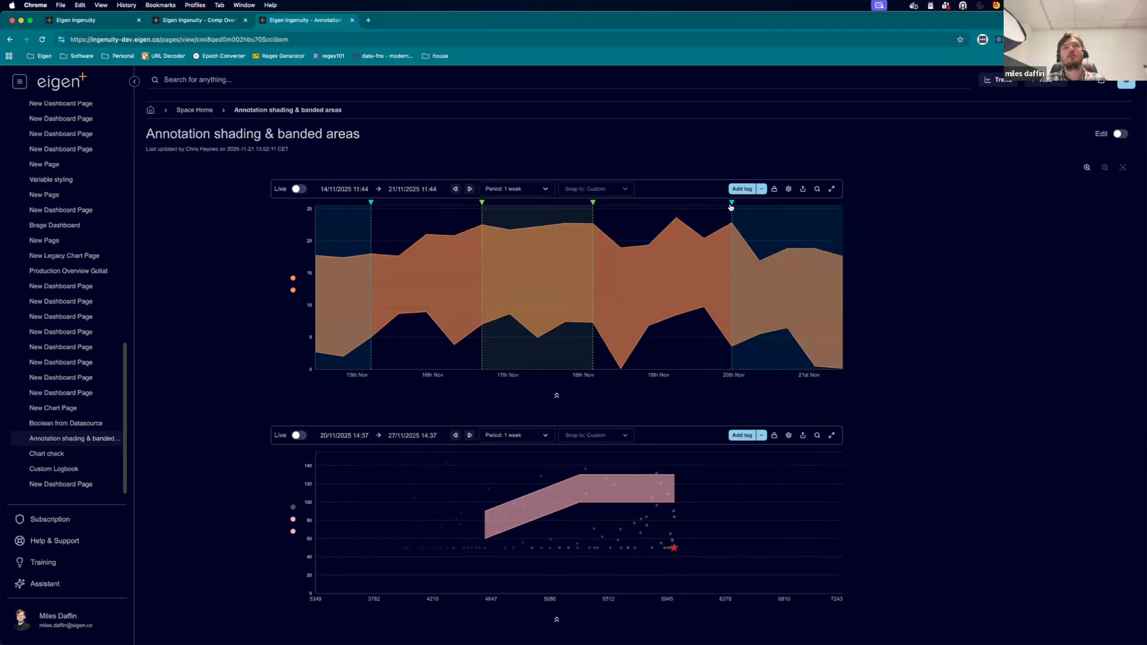
# Examine the Shade to and Shade opacity settings of the 15th November annotation on the upper chart, closing it without changes.
pyautogui.click(371, 204)
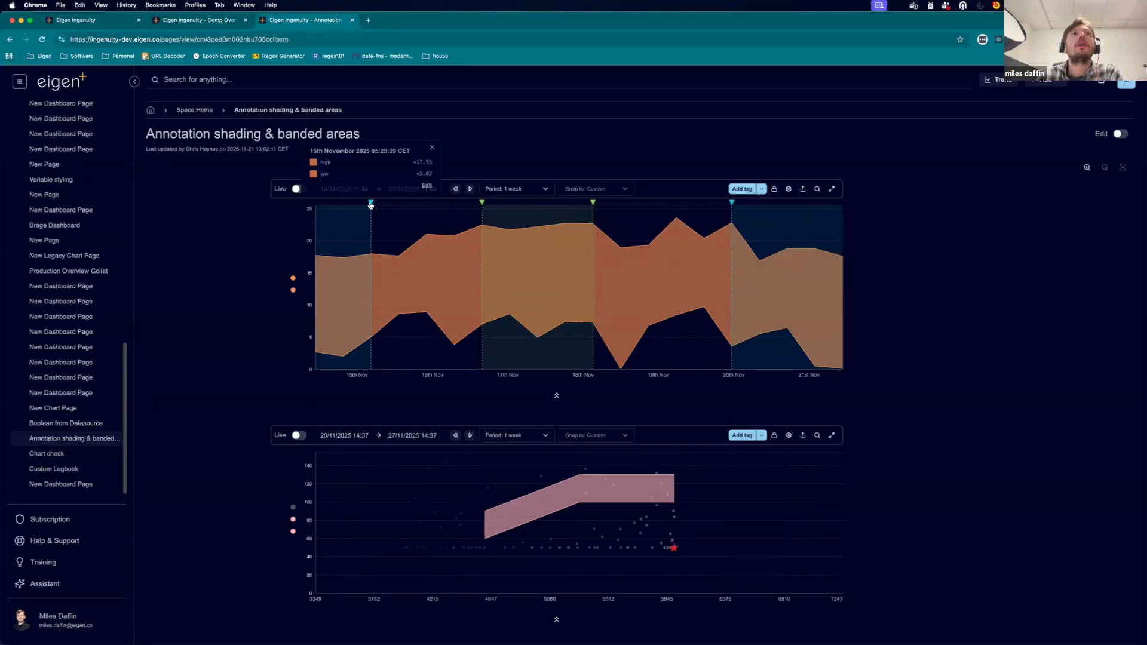
pyautogui.click(427, 186)
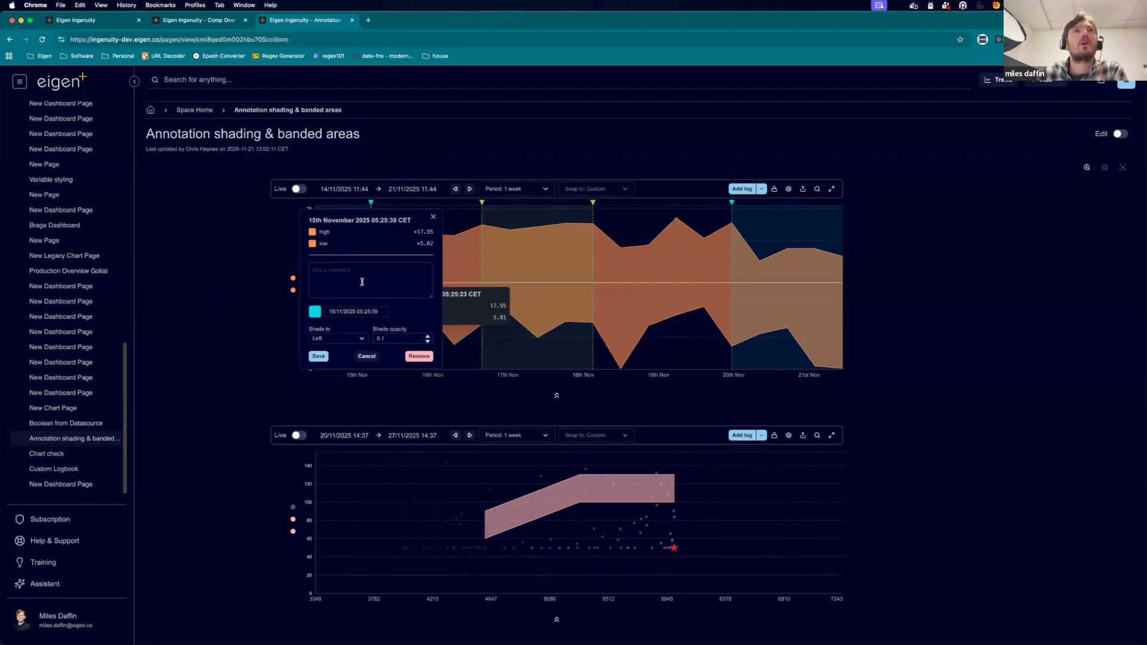
pyautogui.click(366, 343)
pyautogui.click(388, 333)
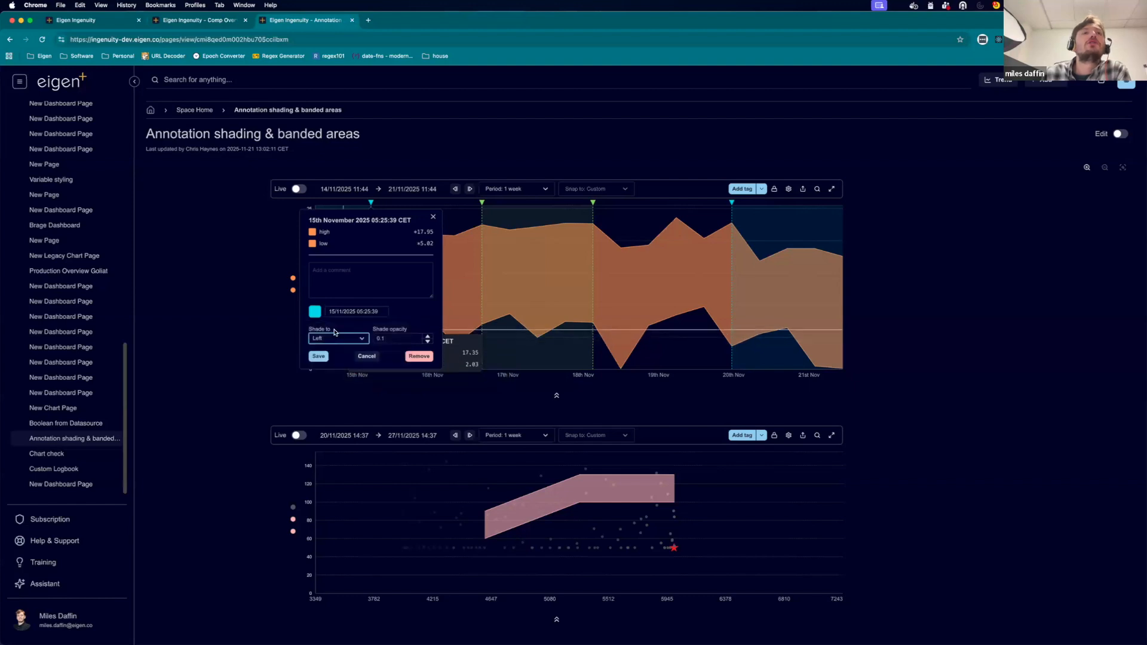
pyautogui.click(338, 339)
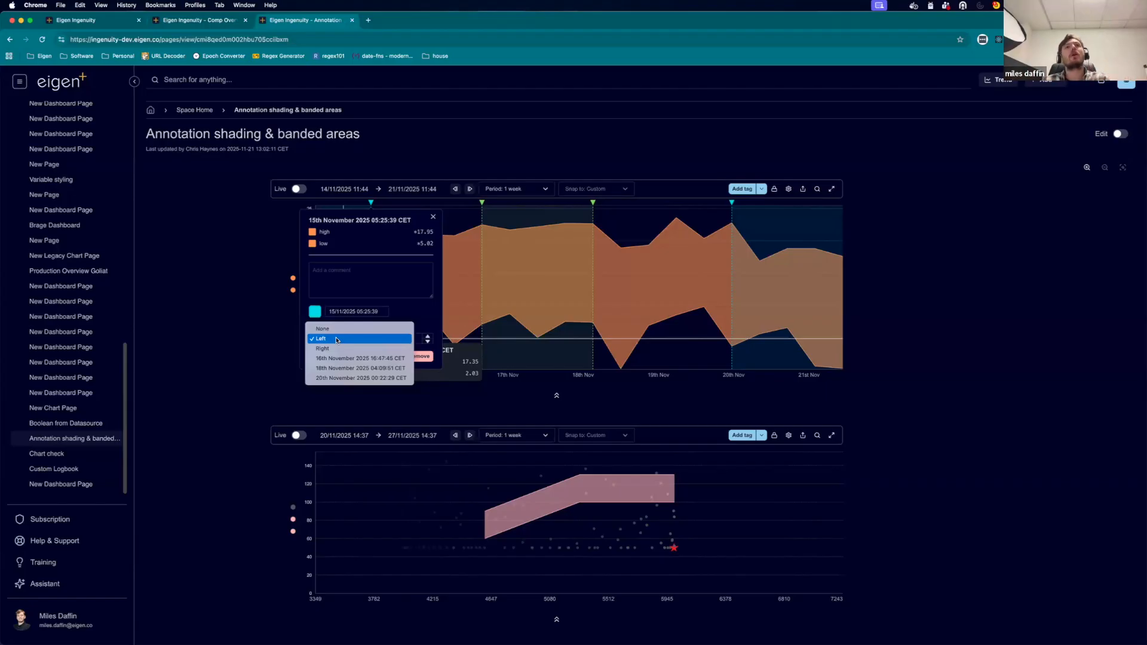
pyautogui.click(433, 219)
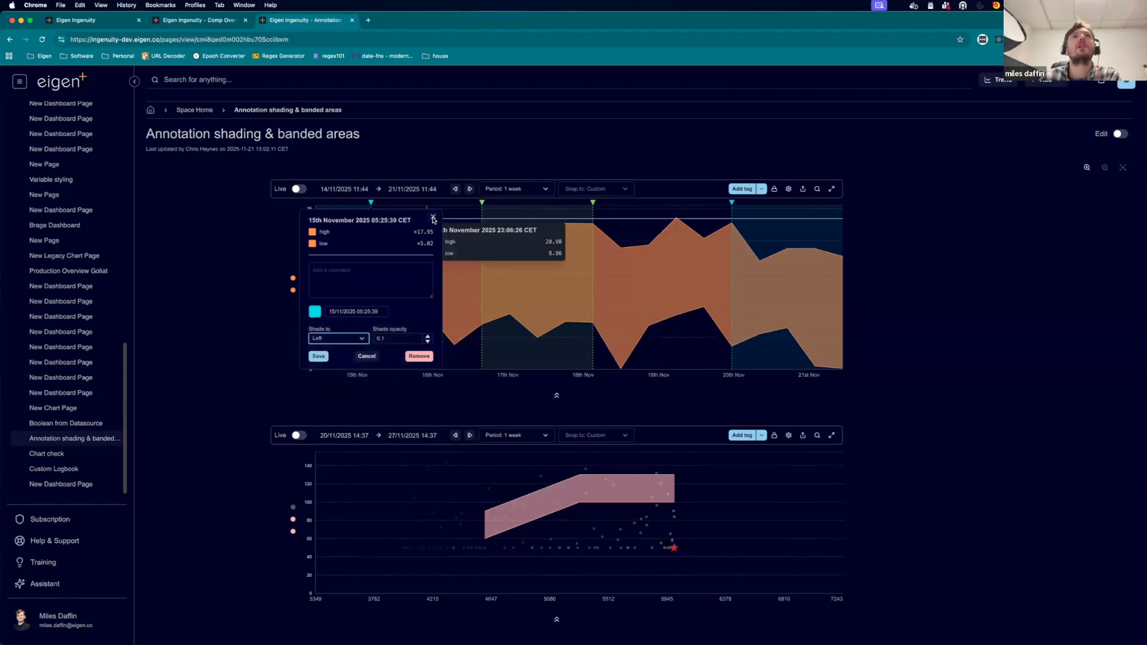
pyautogui.click(433, 220)
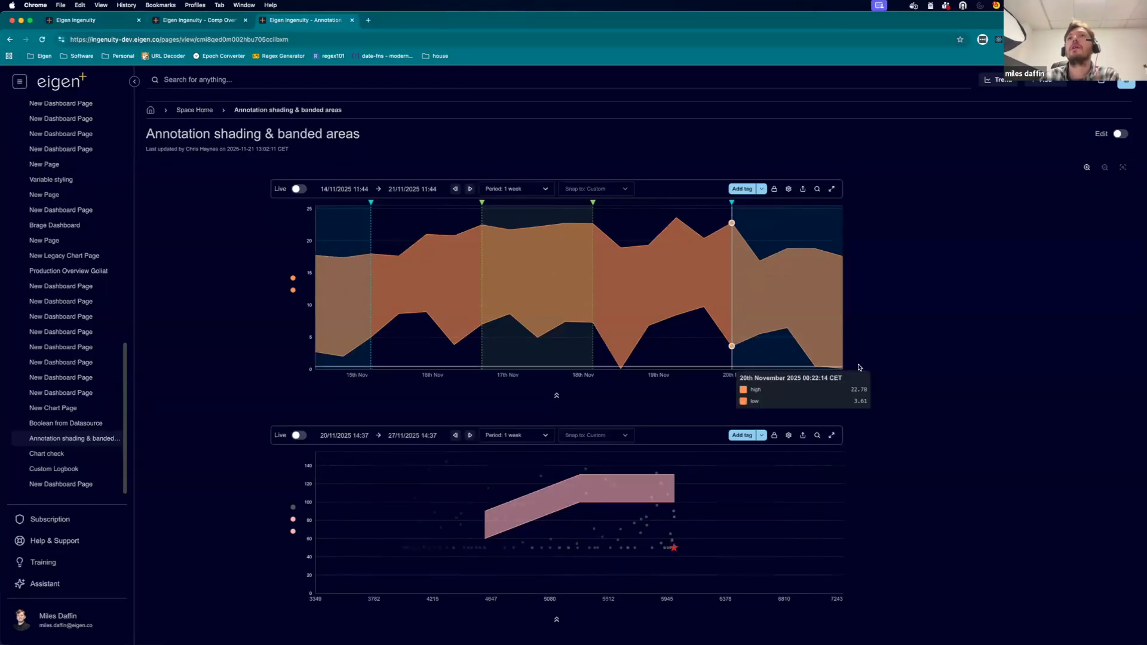
# Examine how the 16th November annotation shades to another annotation, review its Shade to choices, and cancel without changes.
pyautogui.click(482, 204)
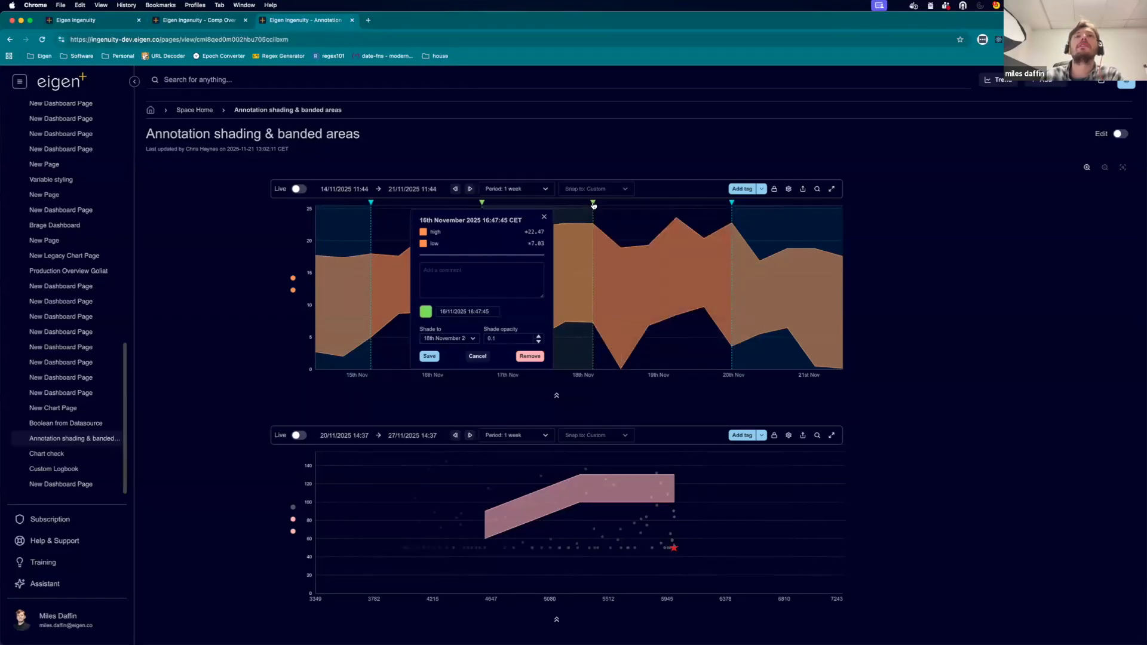
pyautogui.click(471, 340)
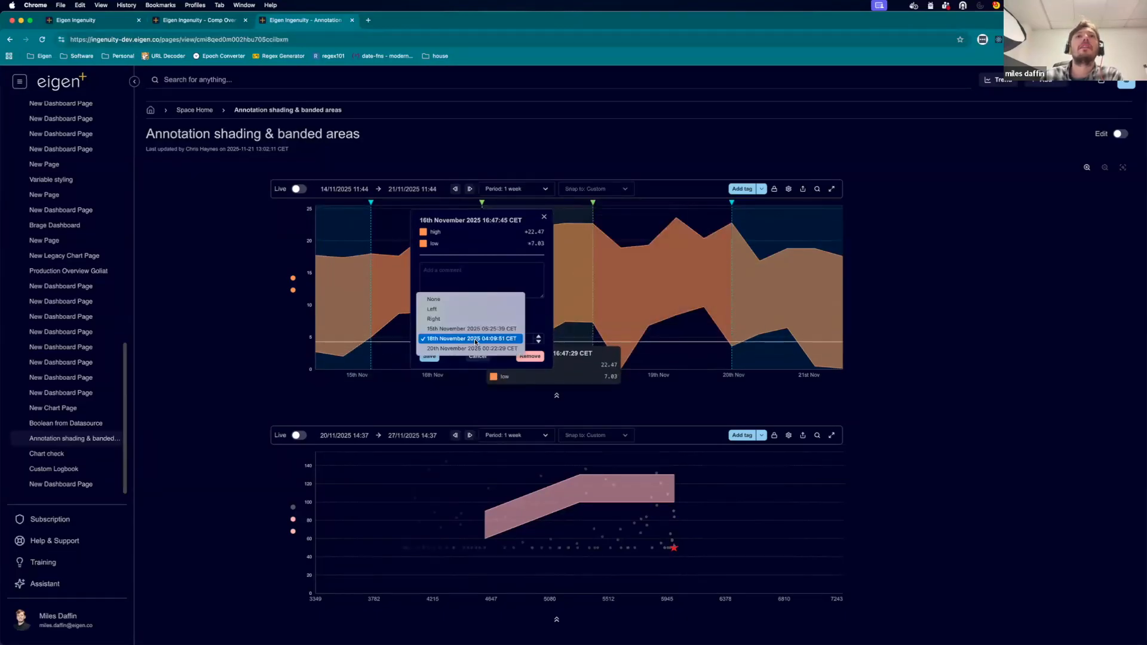
pyautogui.click(445, 397)
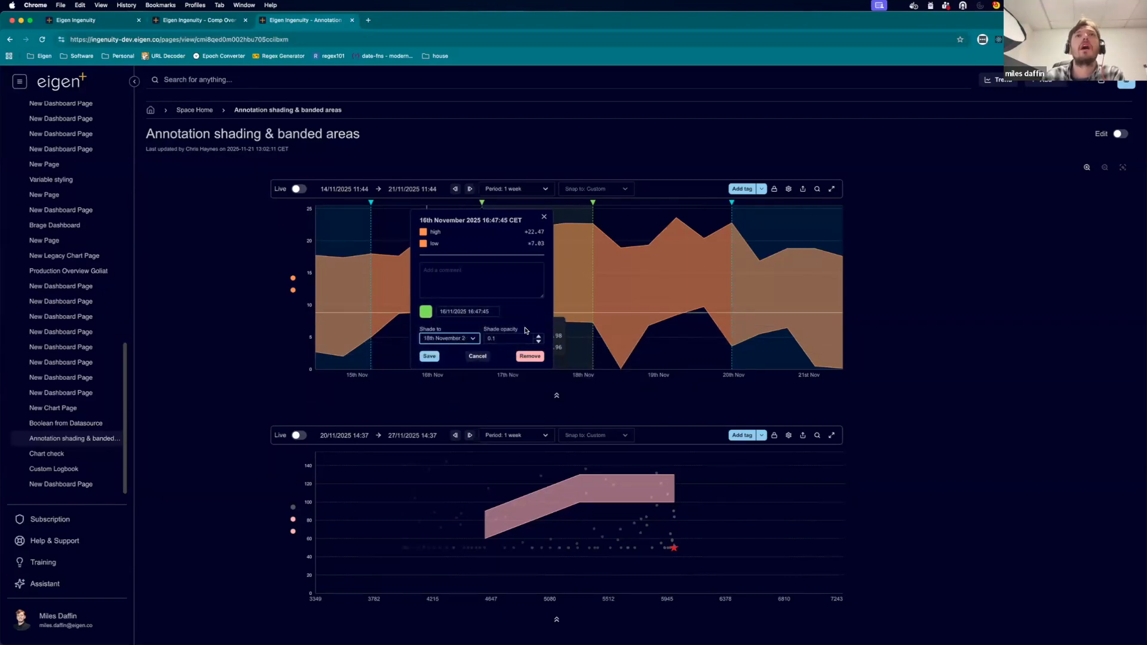
pyautogui.click(478, 359)
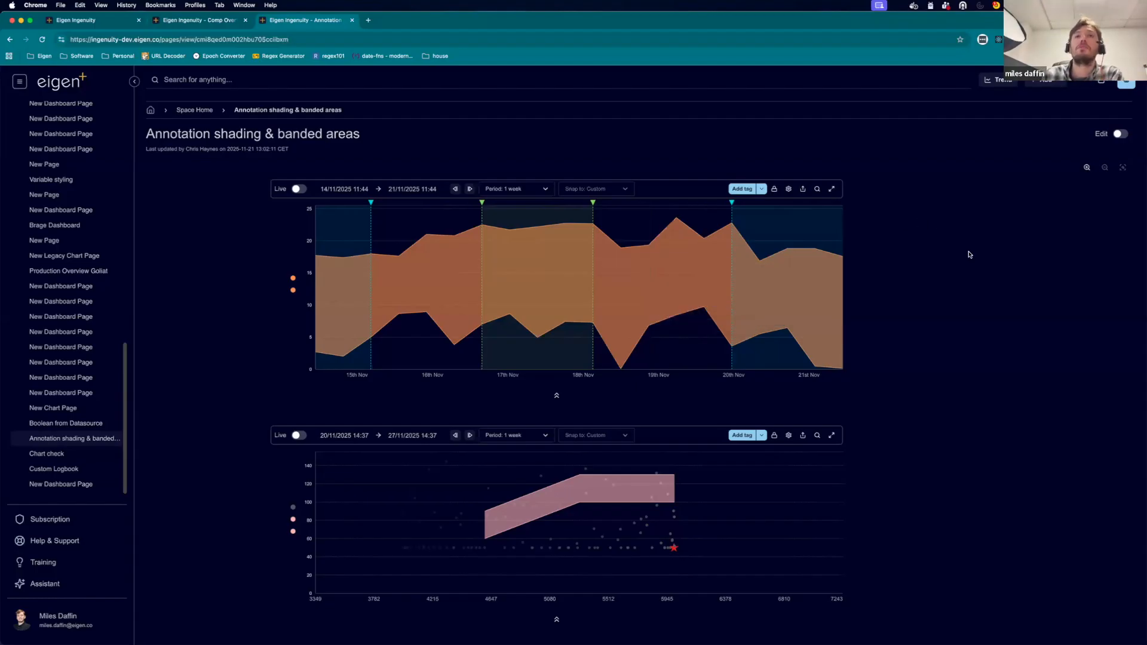
# Examine the upper chart's data sources in edit mode, focusing on the related series linking high and low, and leave edit mode.
pyautogui.click(1117, 135)
pyautogui.click(536, 257)
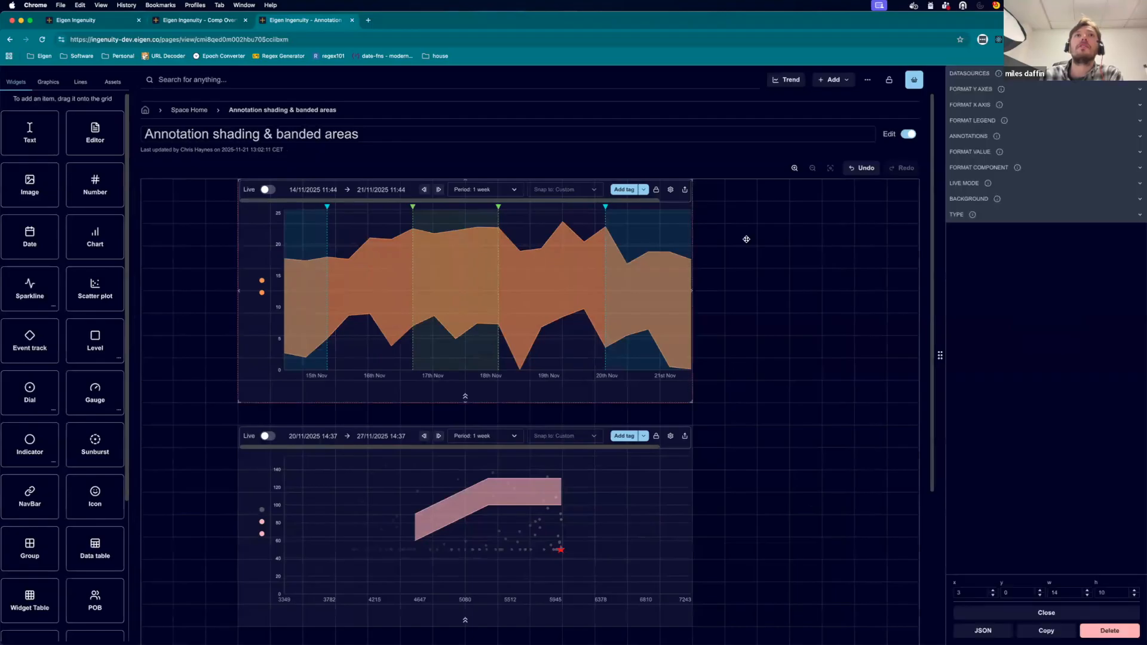
pyautogui.click(968, 73)
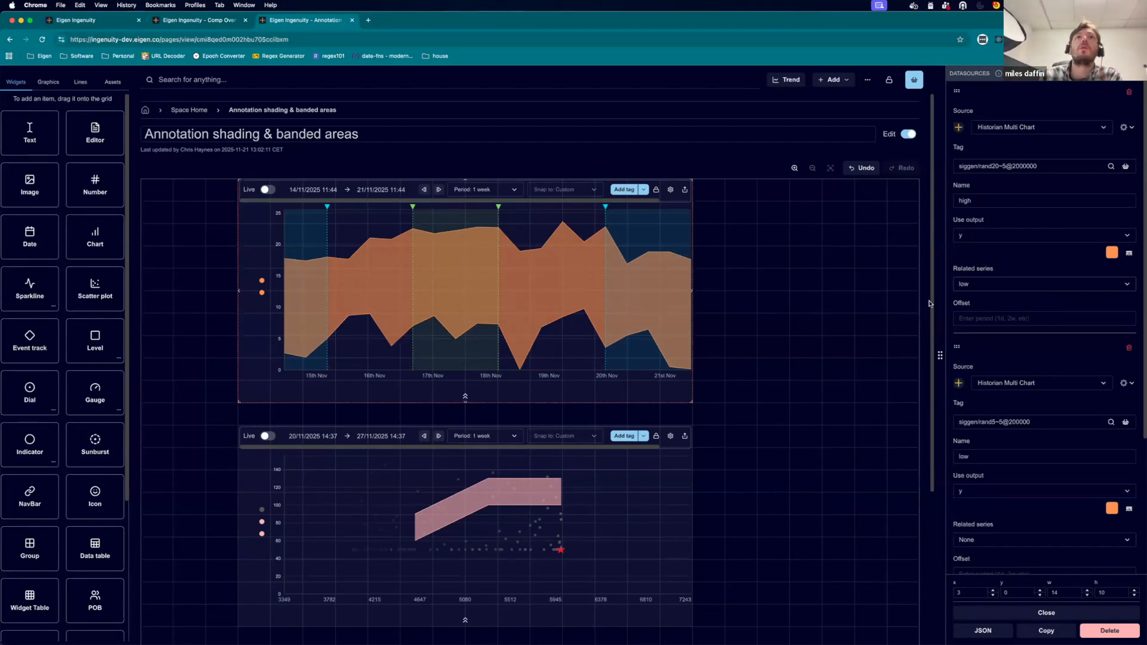
pyautogui.click(836, 311)
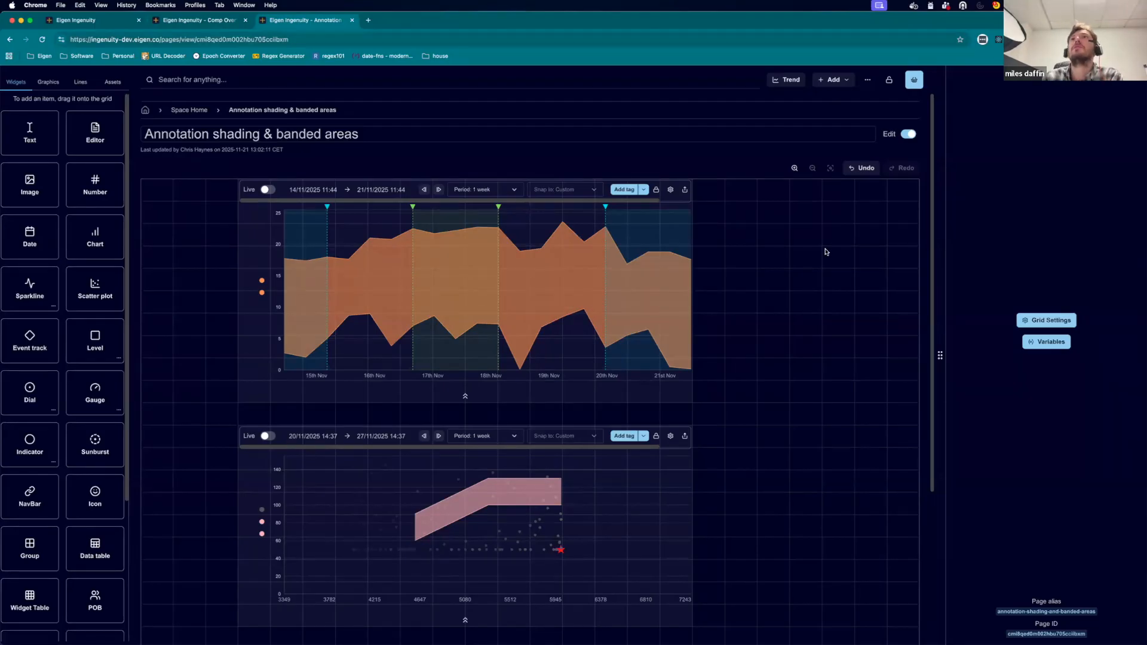
pyautogui.click(910, 134)
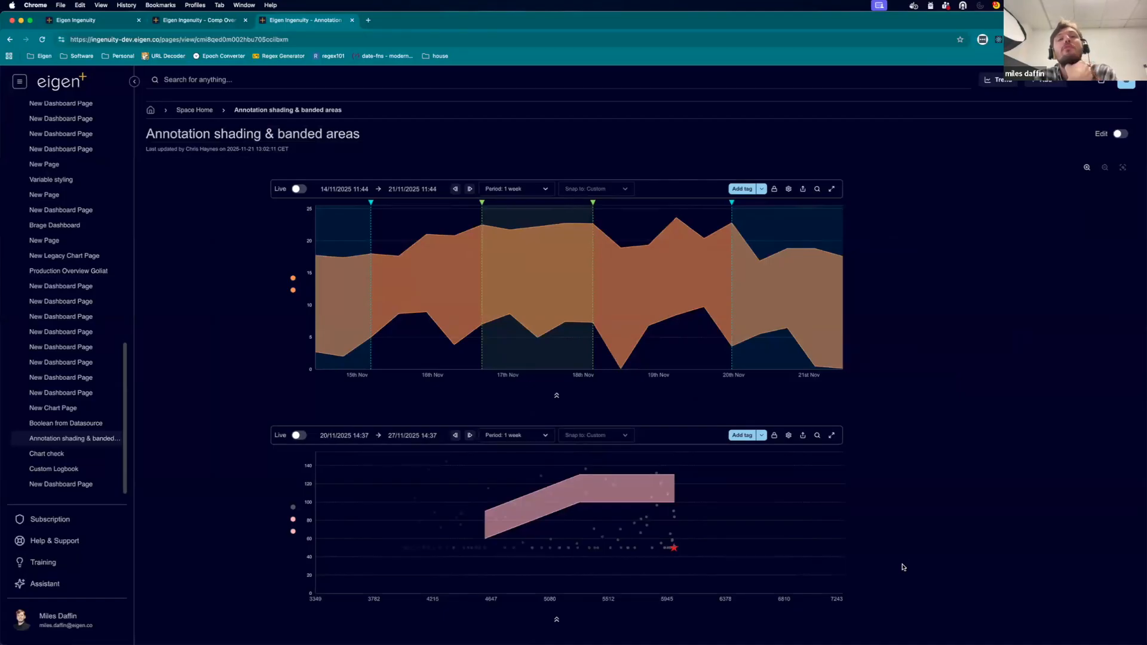
# Examine the lower scatter plot's data sources in edit mode, including the Static XY low and high series and their related series settings.
pyautogui.moveTo(674, 557)
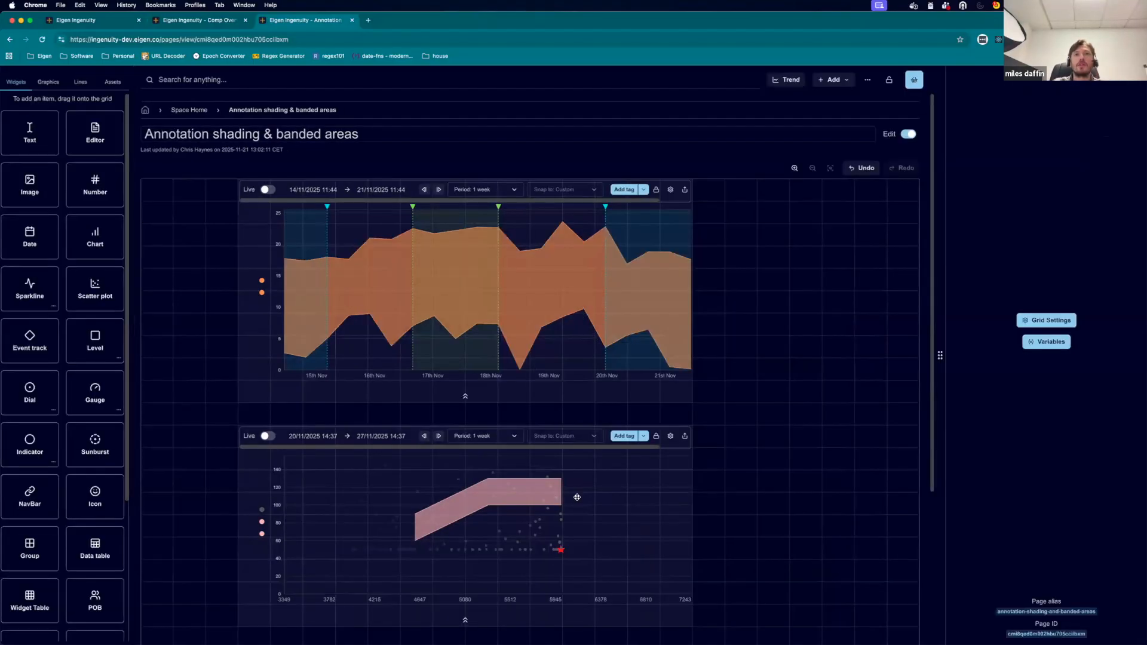
pyautogui.click(575, 495)
pyautogui.click(1046, 74)
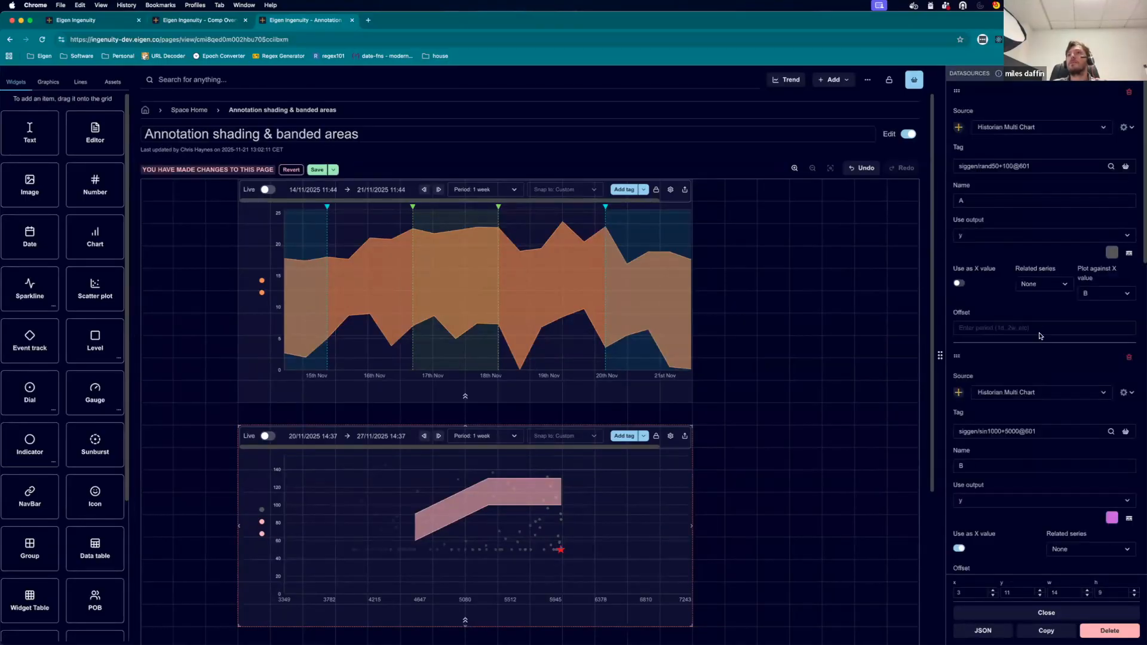
pyautogui.scroll(-10, 1049, 251)
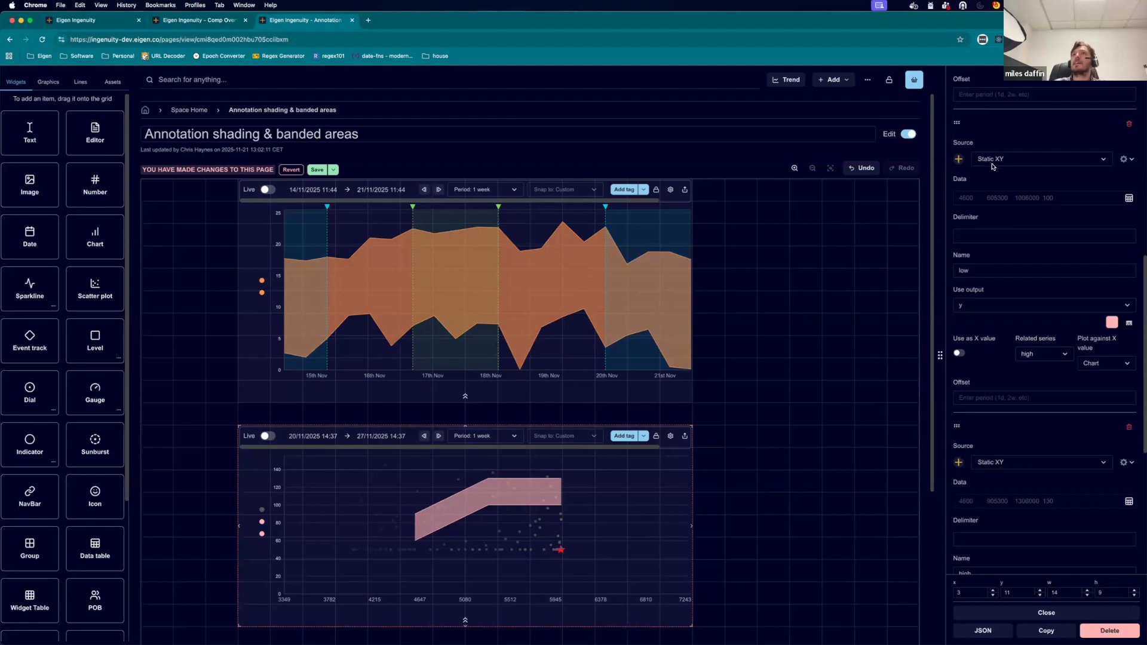
pyautogui.scroll(-2, 1016, 246)
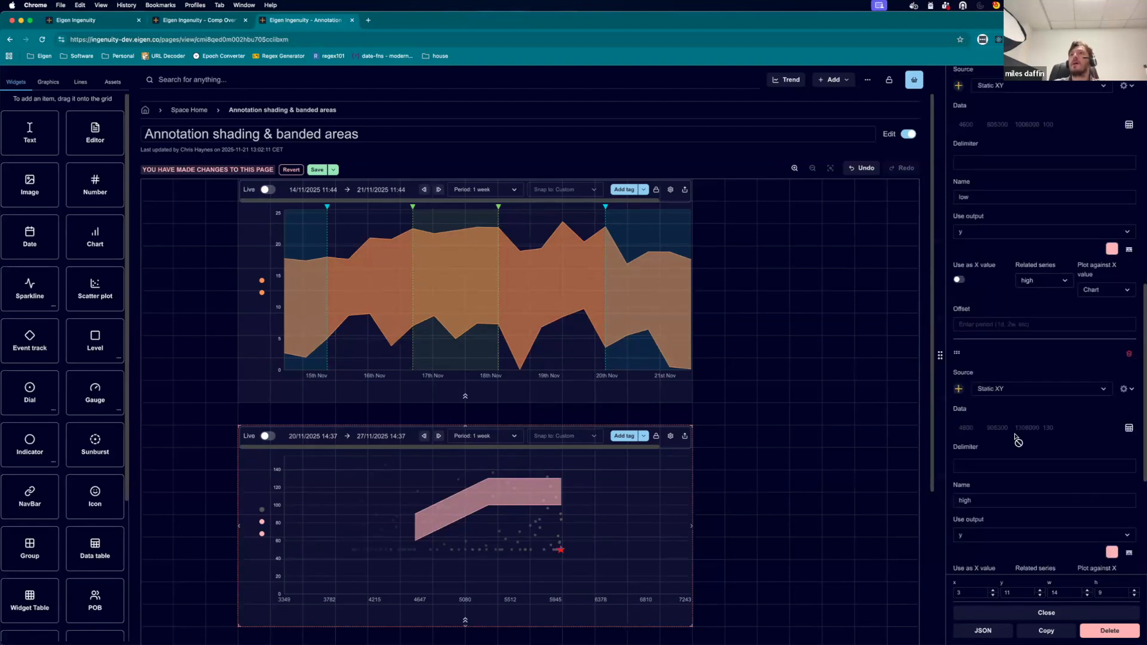
pyautogui.scroll(-1, 1052, 257)
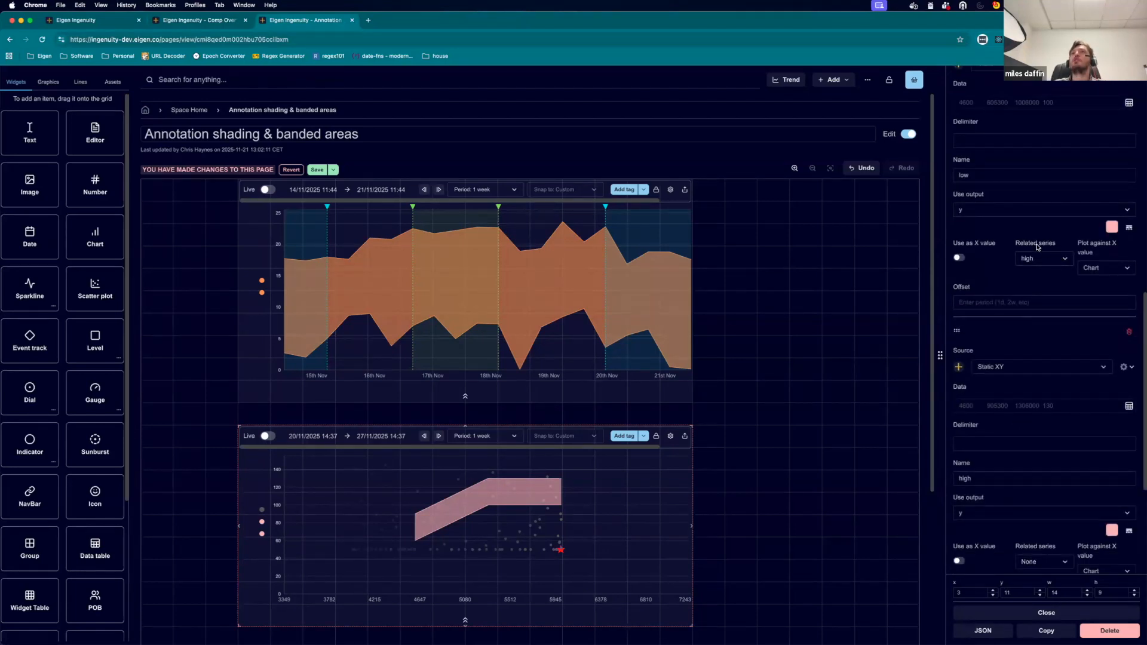
pyautogui.scroll(-3, 1029, 291)
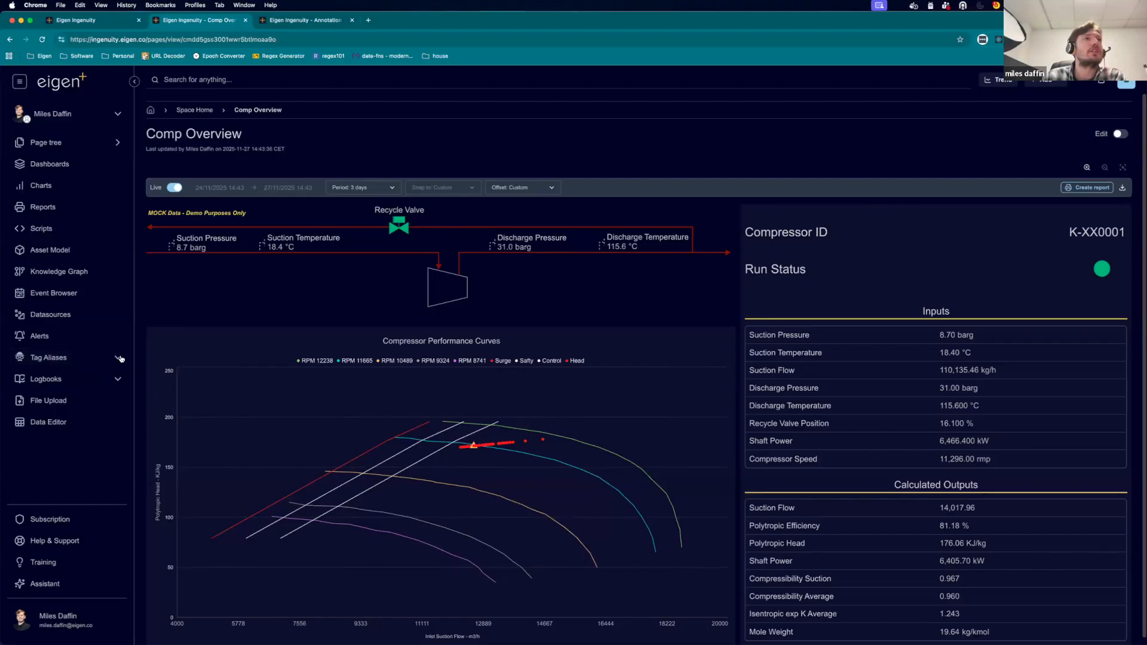
# Open the dbaliases tag alias list and look at its Search filter and the choices of its Stepped filter.
pyautogui.click(120, 358)
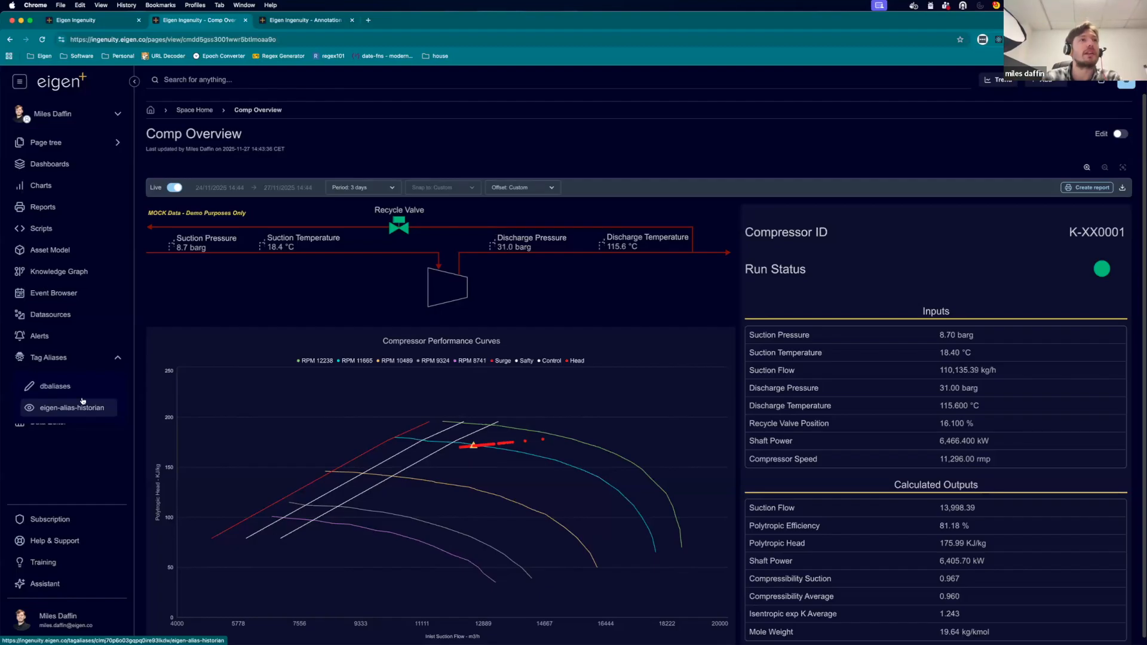
pyautogui.click(81, 393)
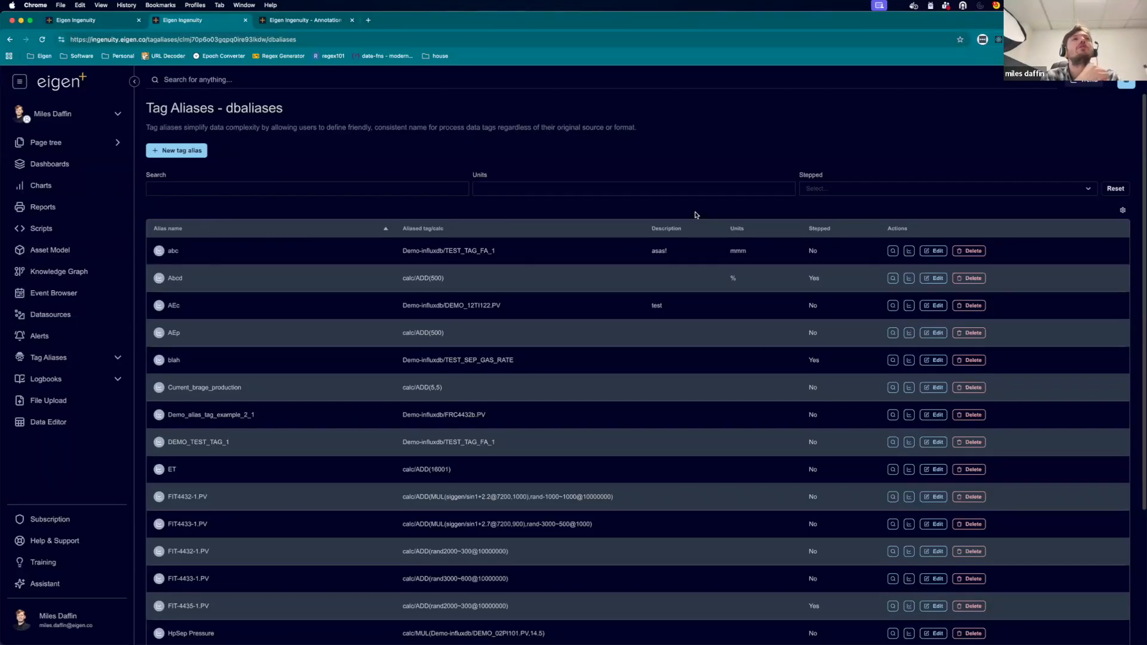
pyautogui.click(239, 187)
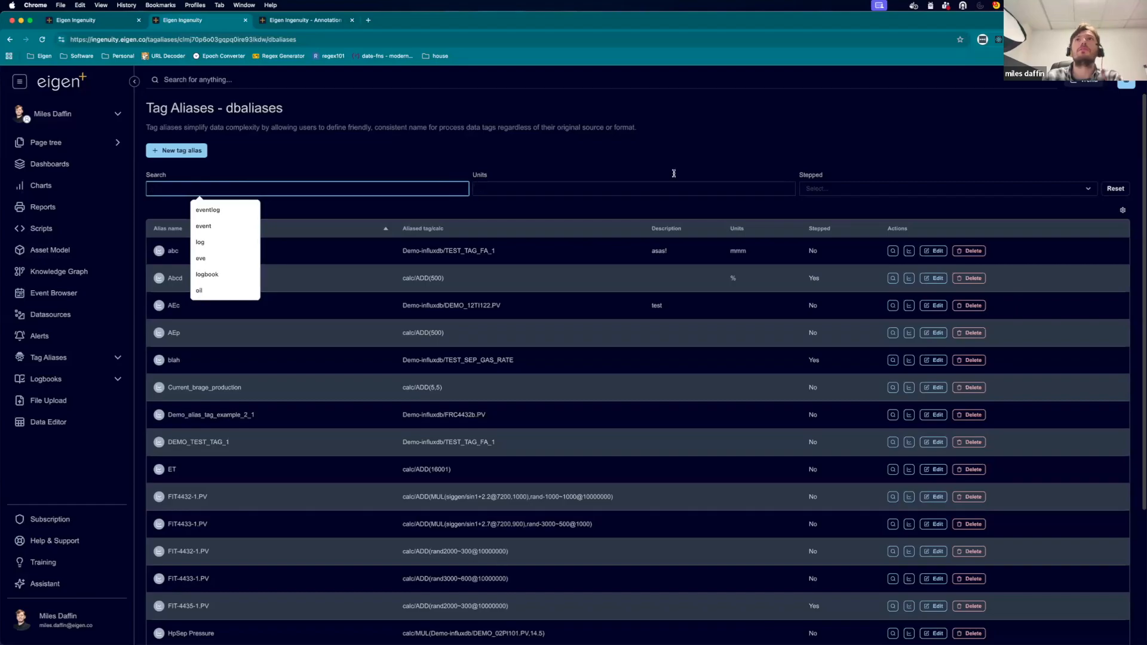
pyautogui.click(827, 192)
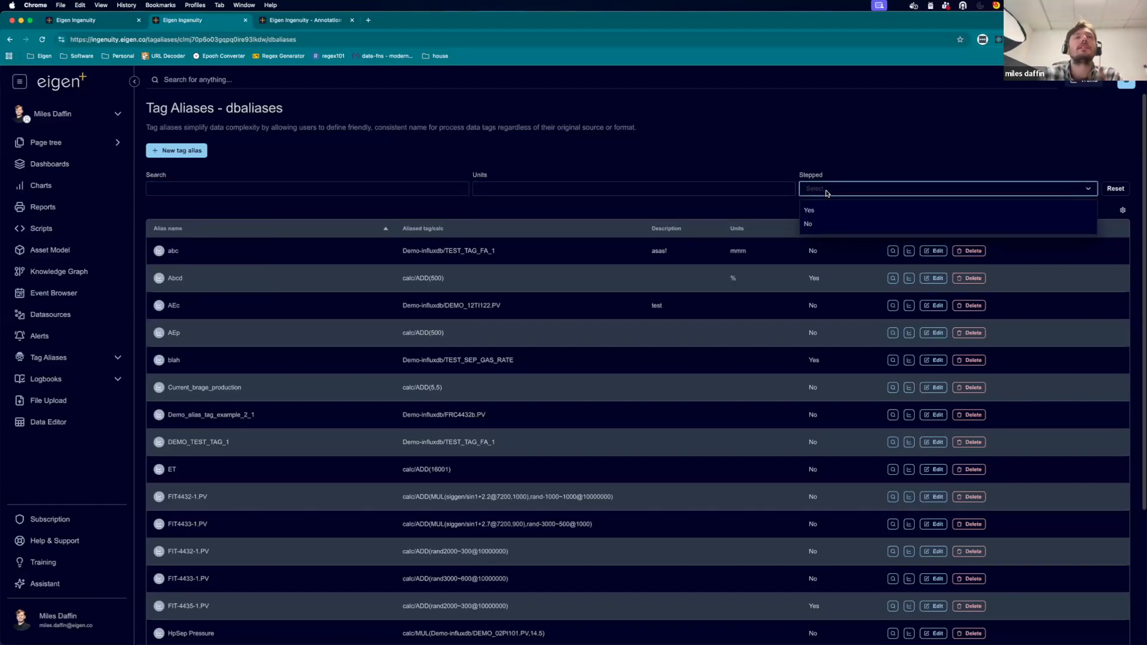
pyautogui.click(745, 166)
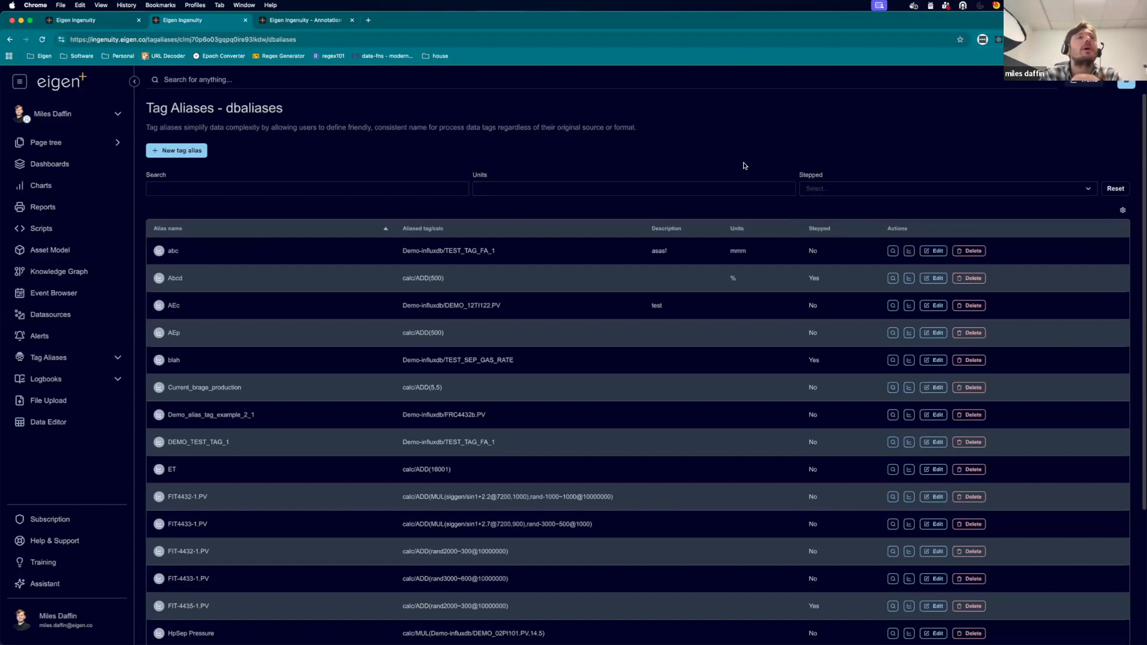
# Inspect the abc alias's edit options and the FIT4433-1.PV alias's calculation, closing both without changes.
pyautogui.click(934, 251)
pyautogui.click(660, 105)
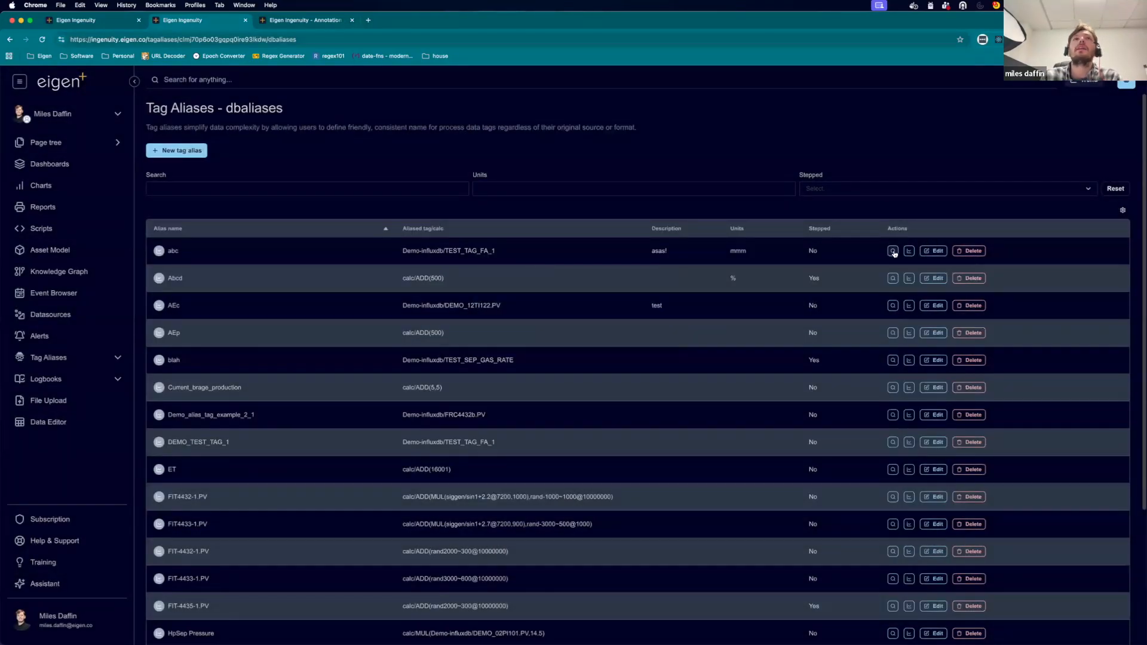
pyautogui.scroll(-1, 544, 499)
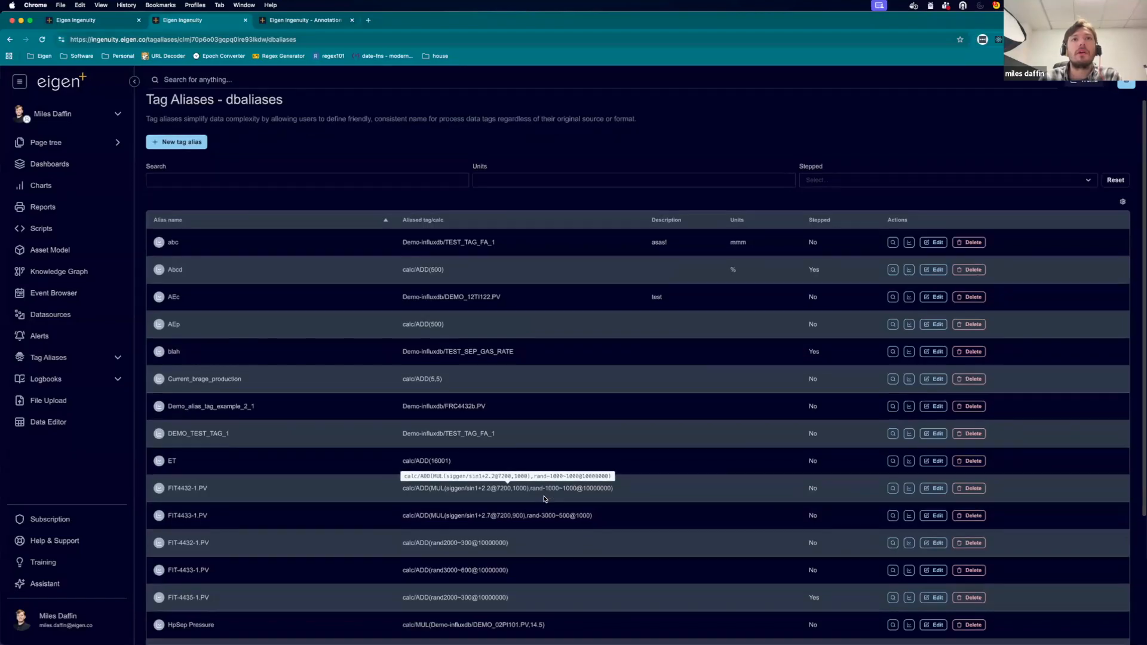
pyautogui.click(892, 509)
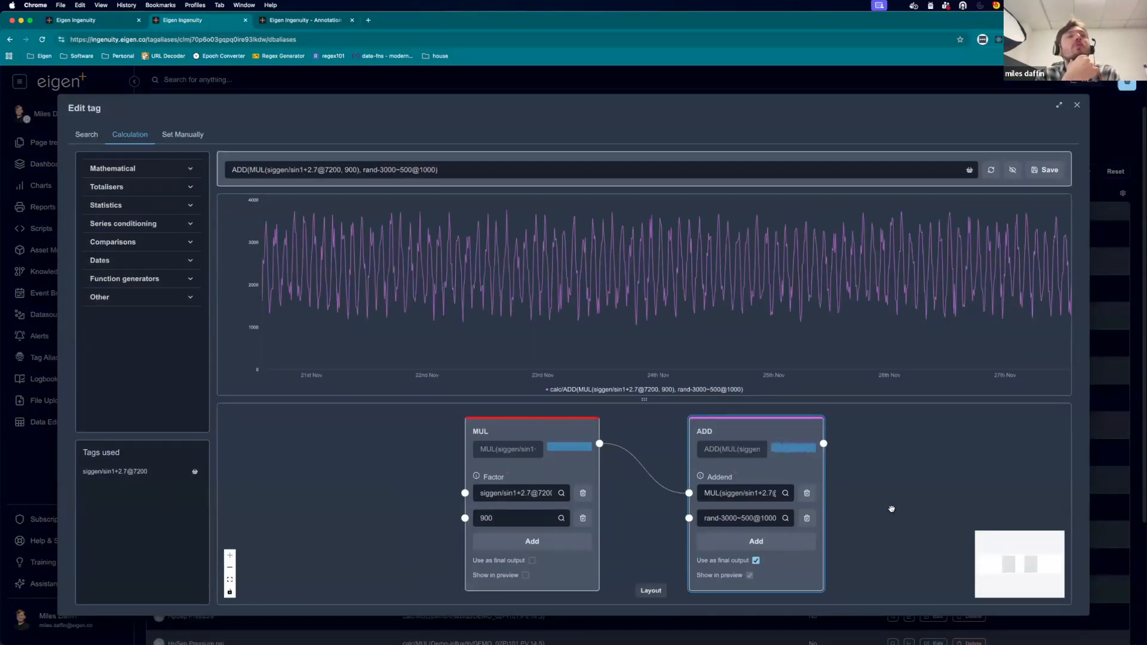
pyautogui.press('Escape')
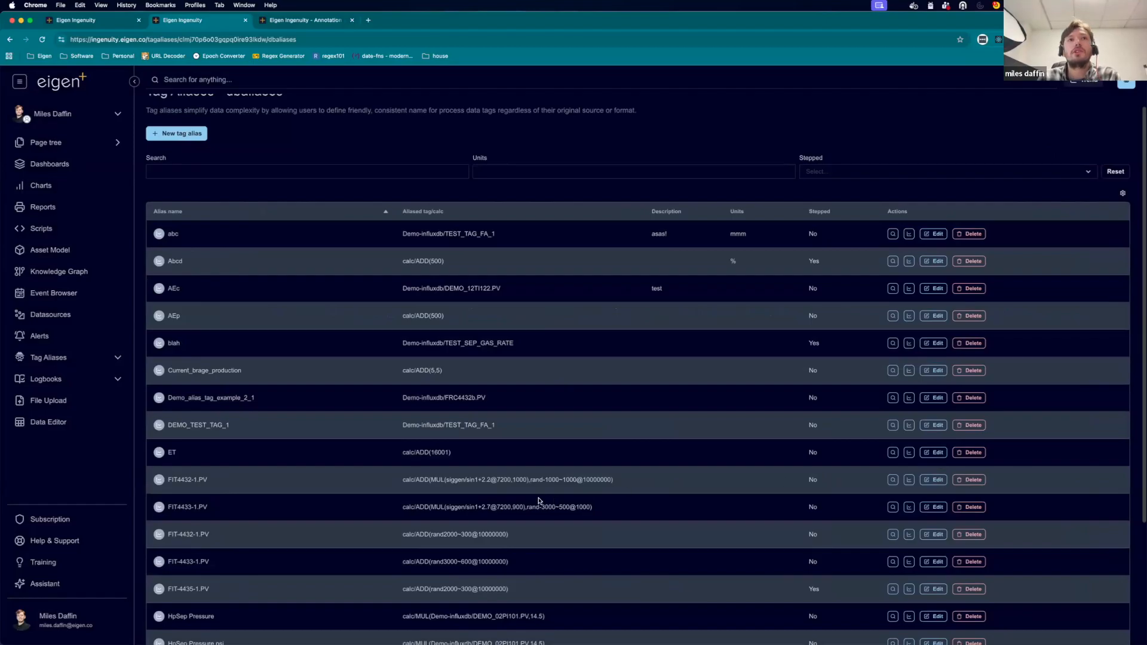
# Open the FIT4432-1.PV alias's calculation, enlarge the block canvas, highlight the rand term in the expression, and toggle the preview chart off and on.
pyautogui.click(893, 481)
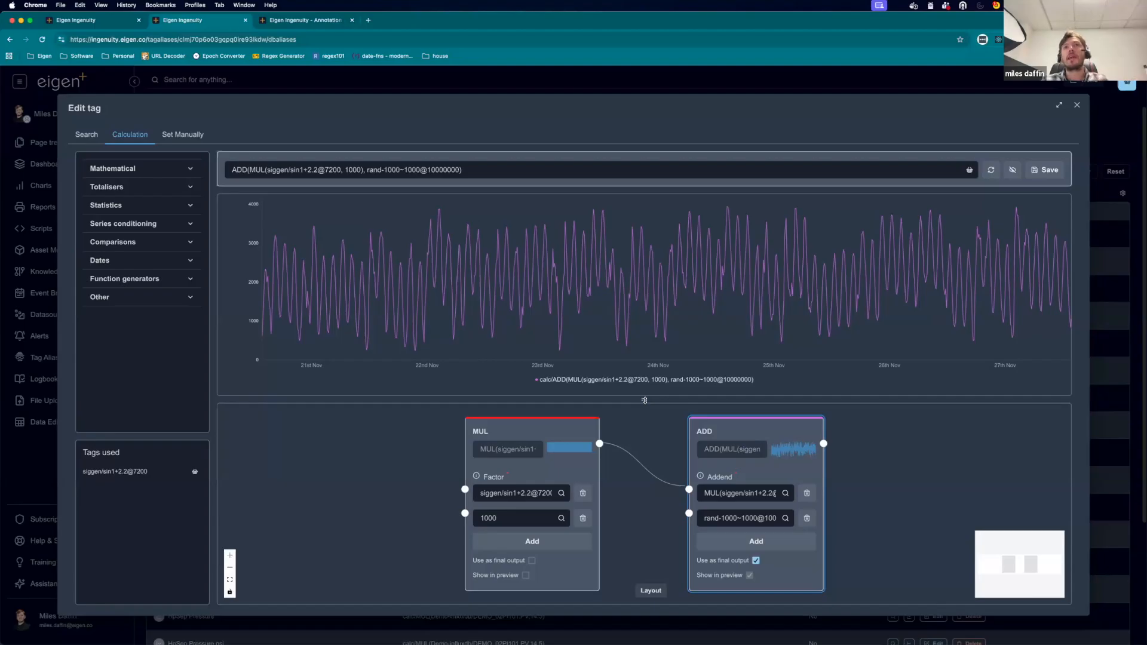
pyautogui.moveTo(644, 400); pyautogui.dragTo(645, 335)
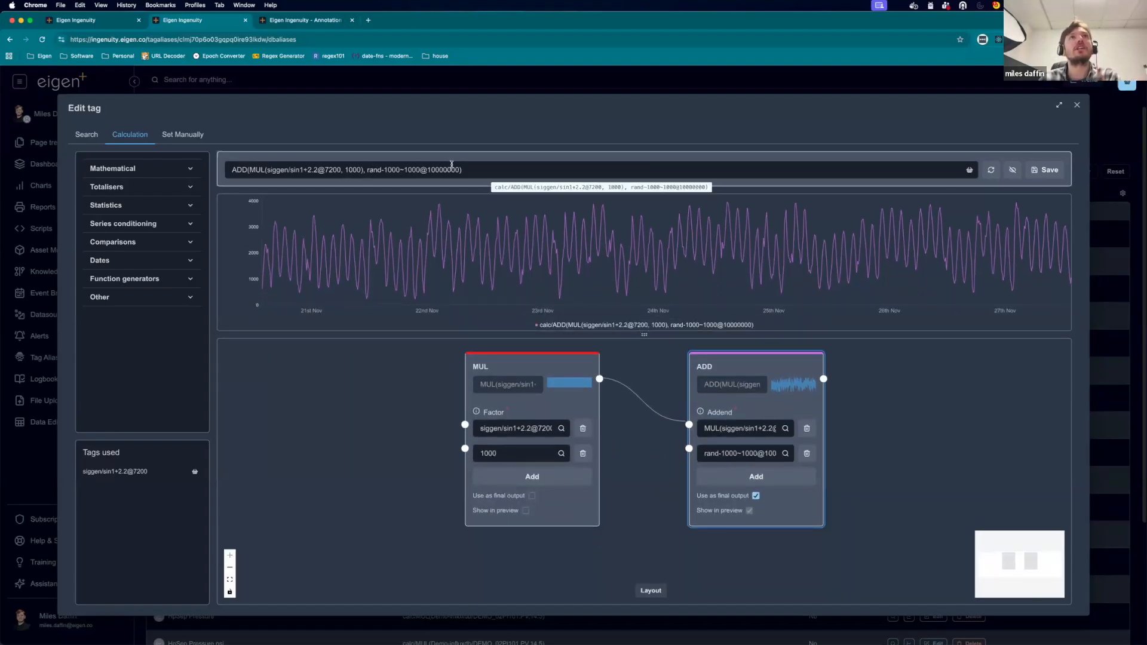
pyautogui.moveTo(461, 170); pyautogui.dragTo(367, 170)
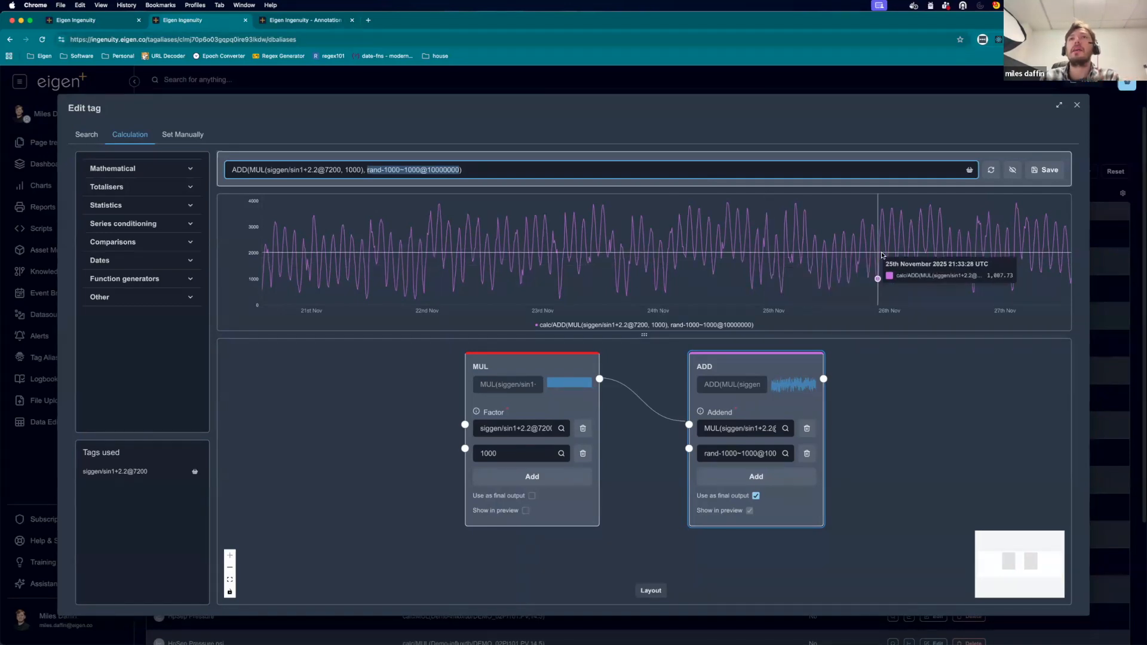
pyautogui.click(1013, 172)
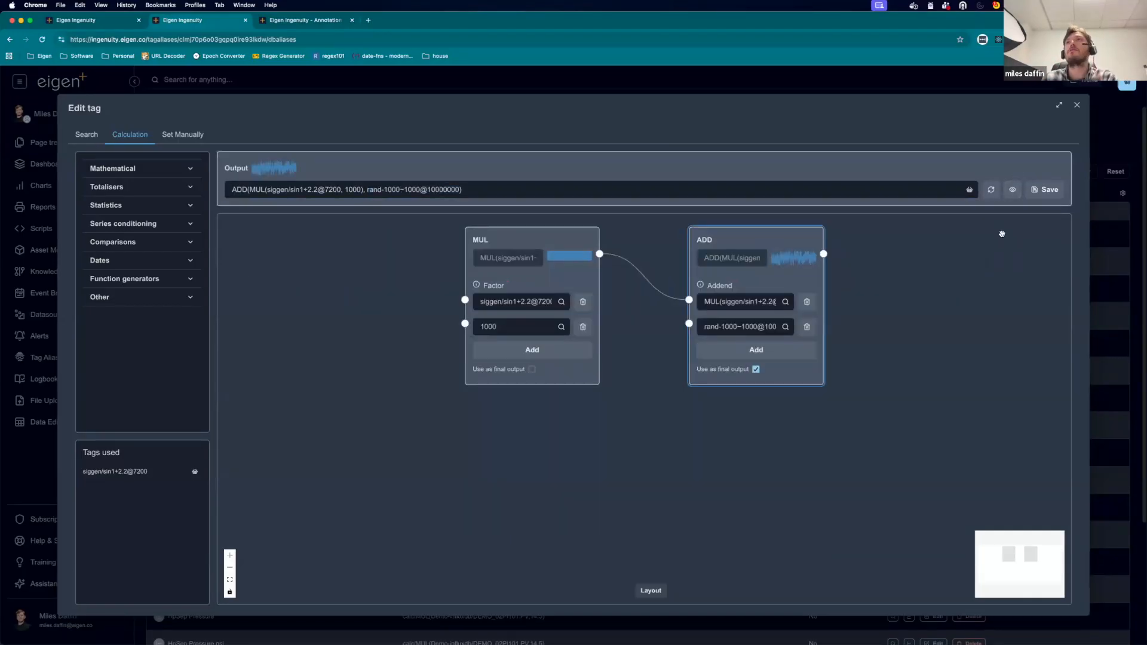
pyautogui.click(1013, 189)
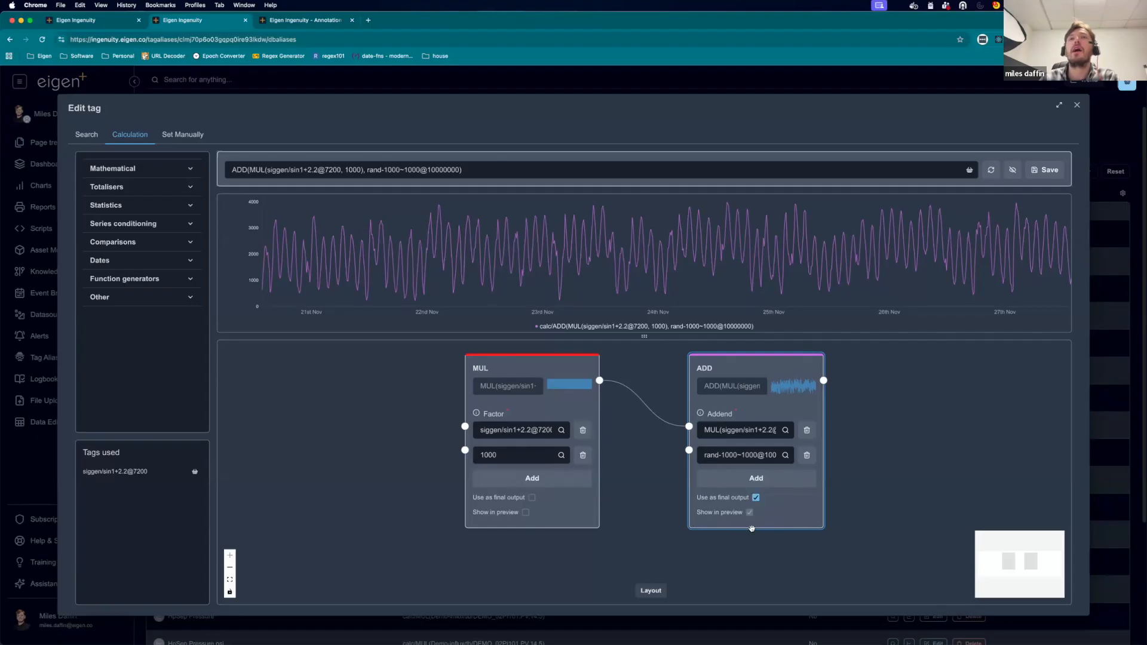
# Show the MUL block in the preview, try it as final output while spreading the blocks apart, and restore ADD as final output.
pyautogui.click(525, 512)
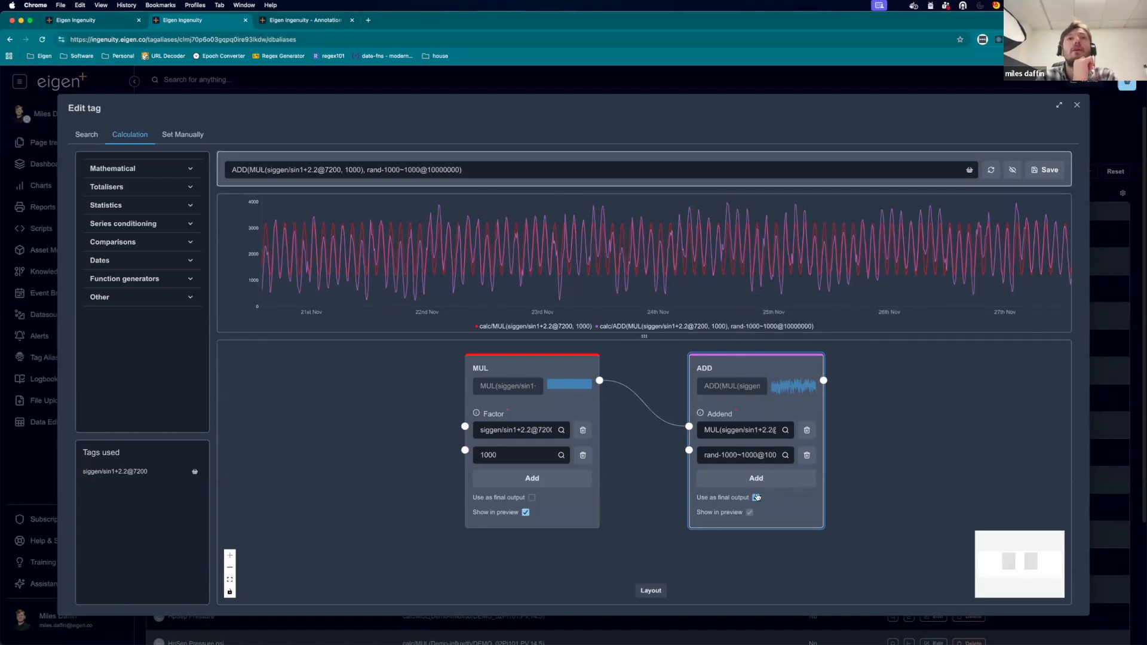
pyautogui.click(532, 497)
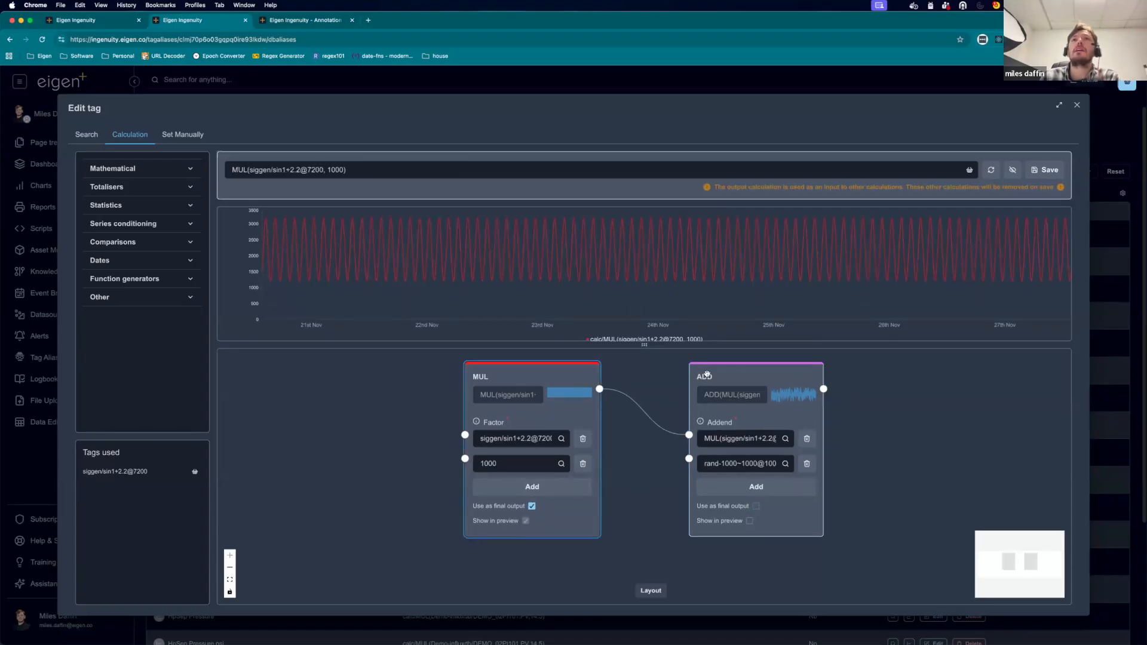
pyautogui.moveTo(754, 375); pyautogui.dragTo(799, 397)
pyautogui.moveTo(549, 375); pyautogui.dragTo(541, 382)
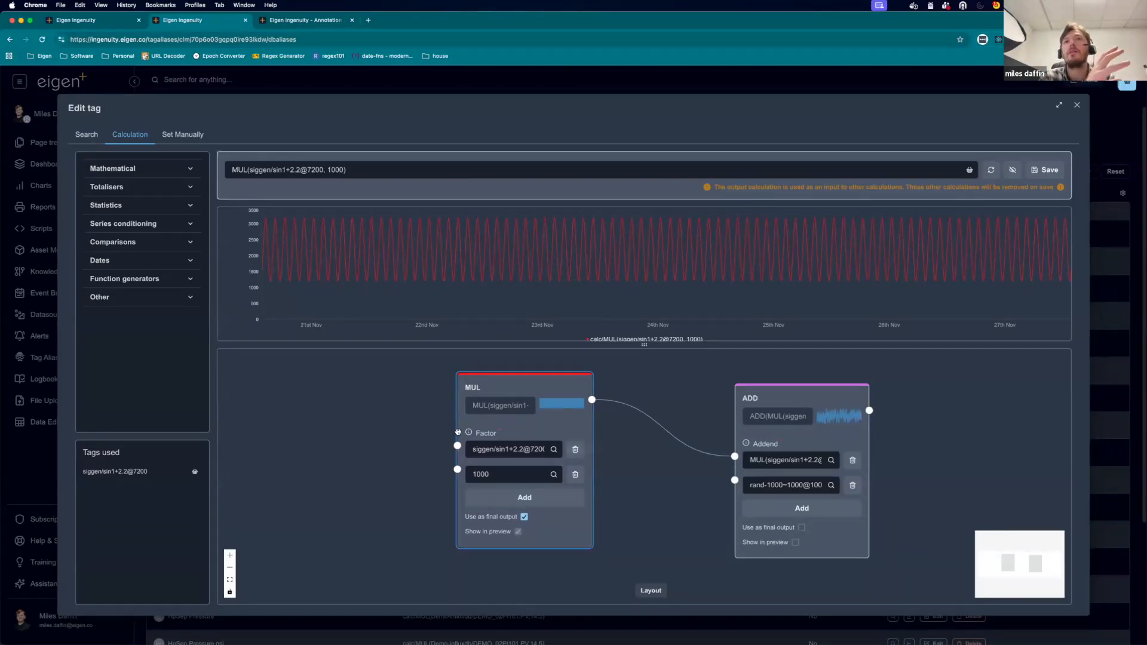
pyautogui.click(801, 528)
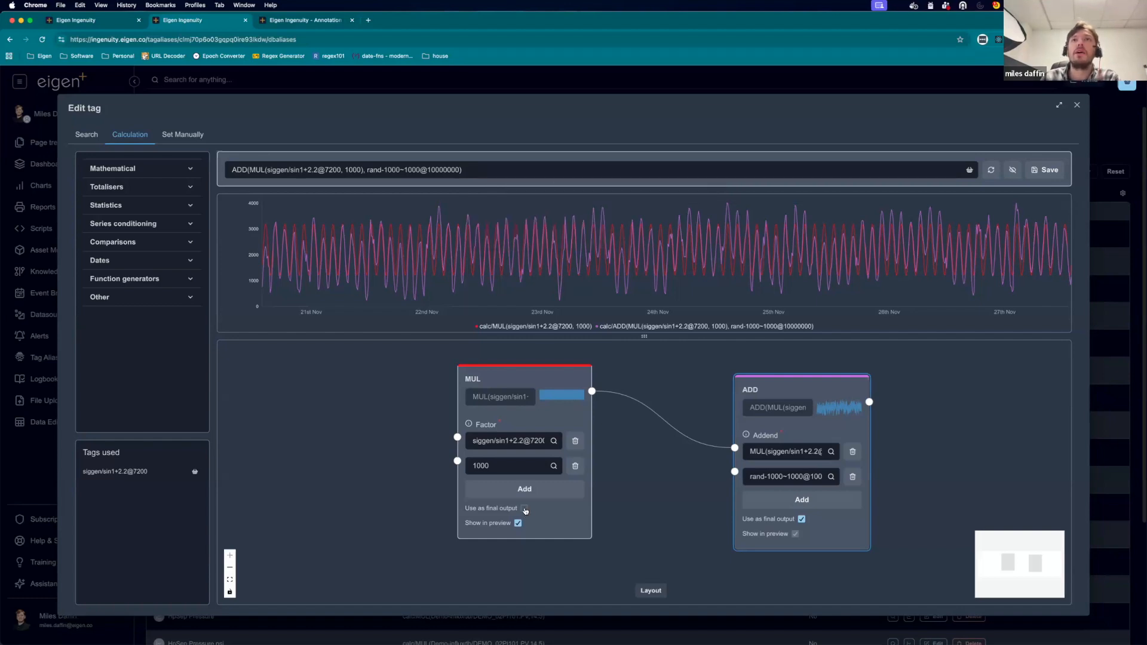
# Move the ADD block close to MUL and switch the final output to MUL and back to ADD.
pyautogui.moveTo(860, 386); pyautogui.dragTo(763, 377)
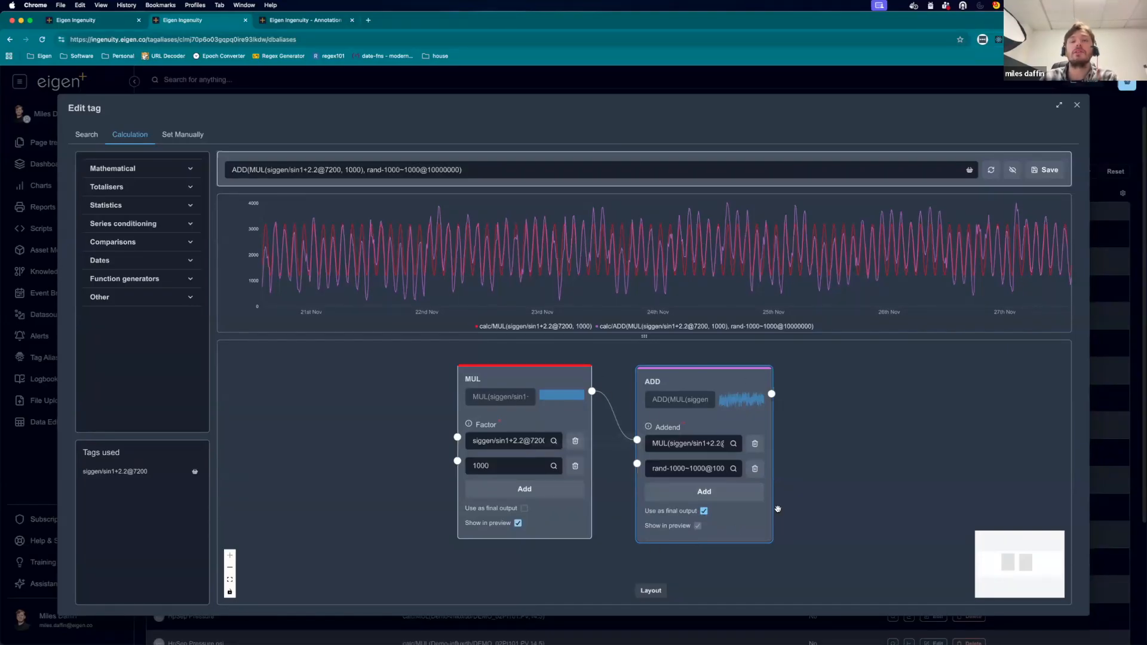
pyautogui.click(524, 509)
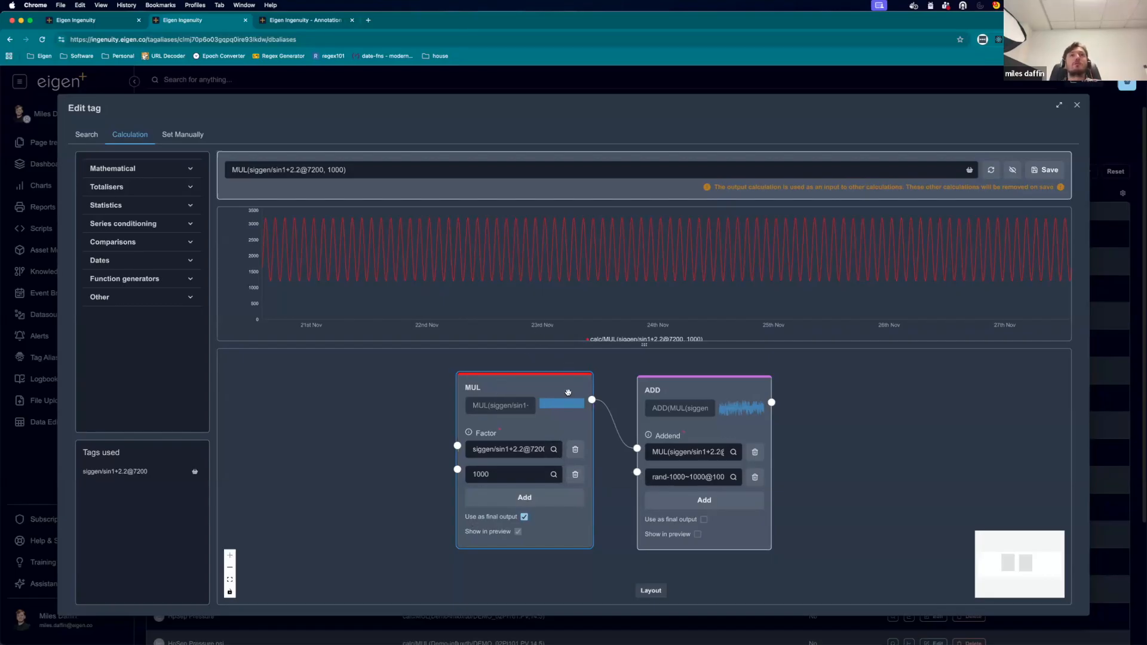
pyautogui.click(703, 520)
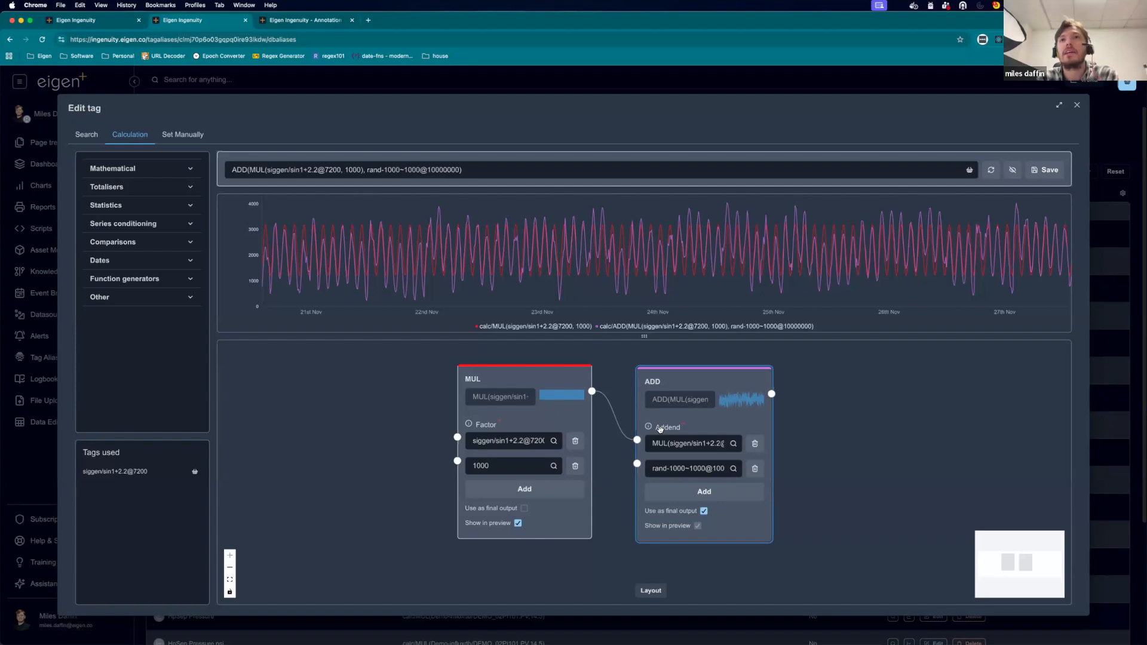
# Shift the ADD and MUL blocks to the right side of the canvas and hide the preview chart.
pyautogui.moveTo(659, 430); pyautogui.dragTo(823, 430)
pyautogui.moveTo(523, 370); pyautogui.dragTo(674, 374)
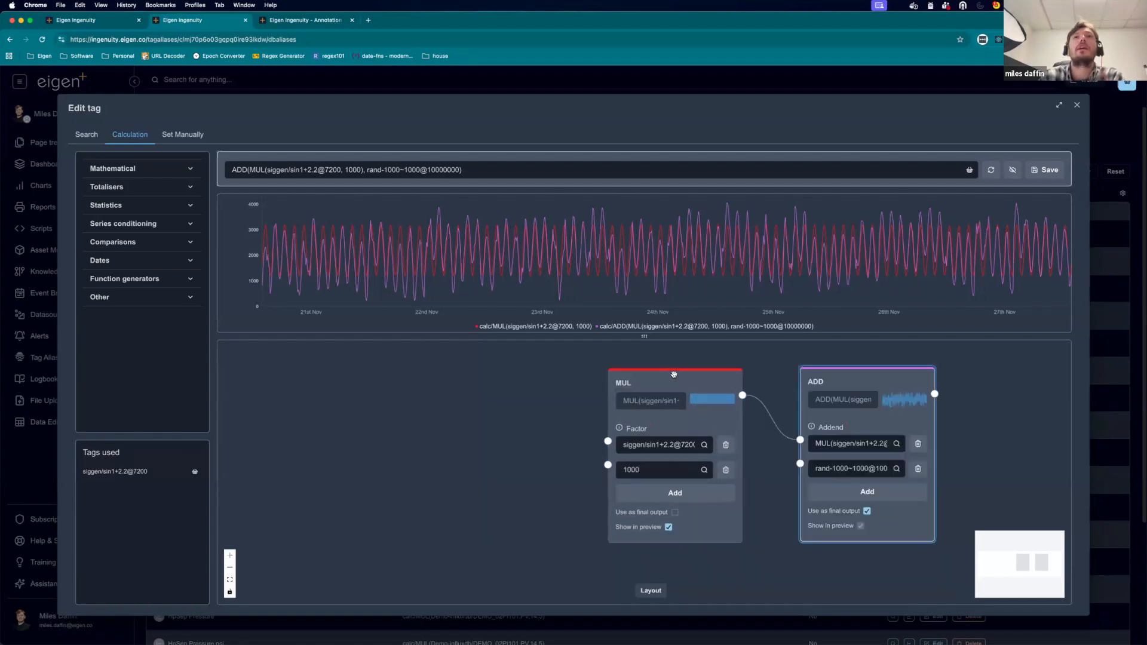
pyautogui.click(1013, 170)
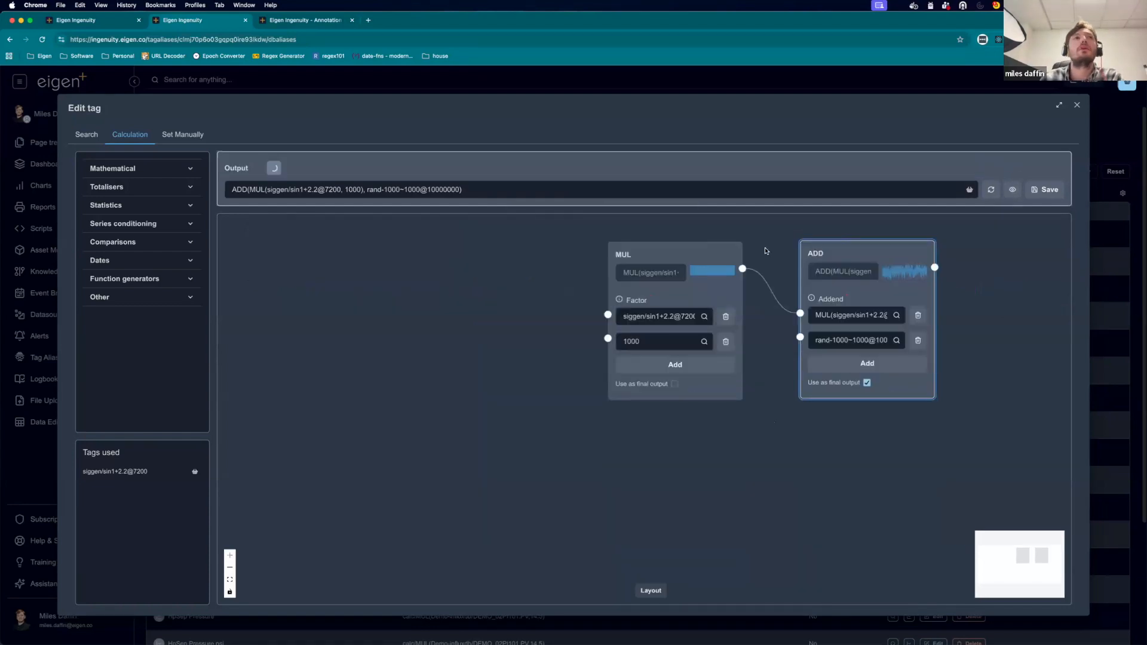
# Expand the Dates functions, add a third empty addend to the ADD block, and review its historian choices without selecting one.
pyautogui.click(187, 261)
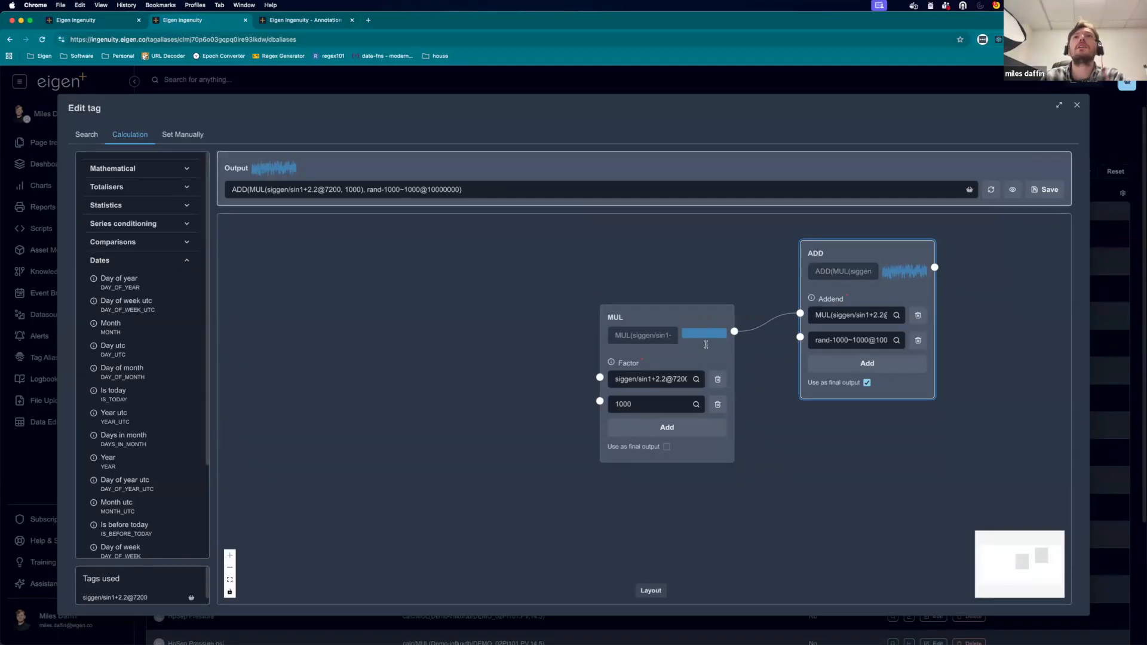
pyautogui.click(896, 366)
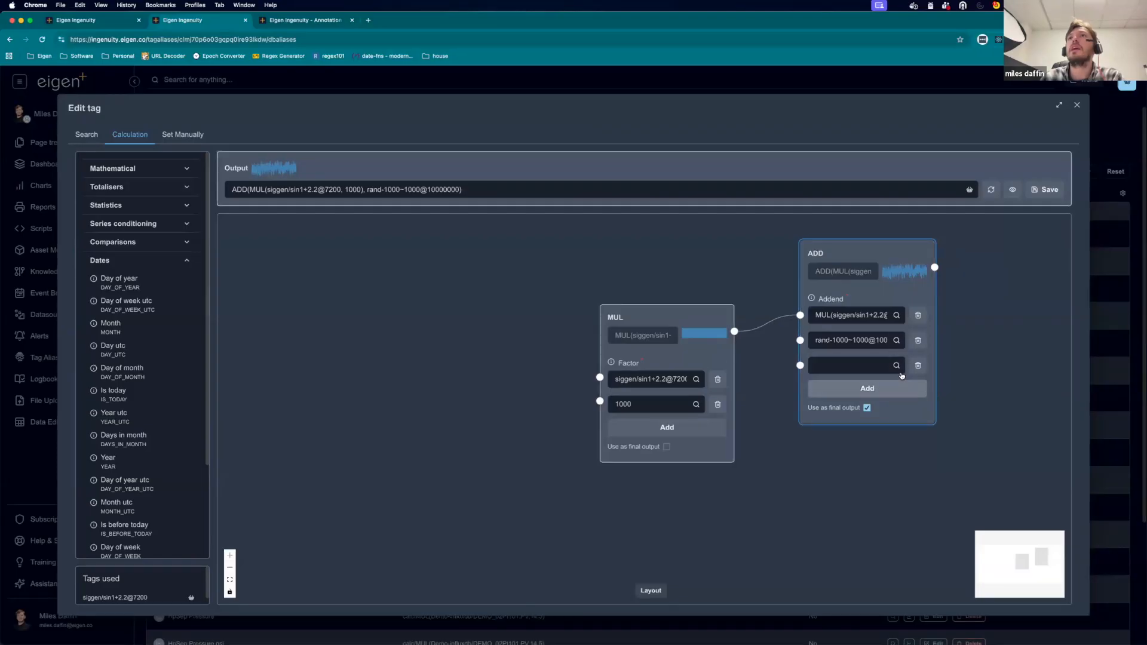
pyautogui.click(896, 366)
pyautogui.click(1068, 316)
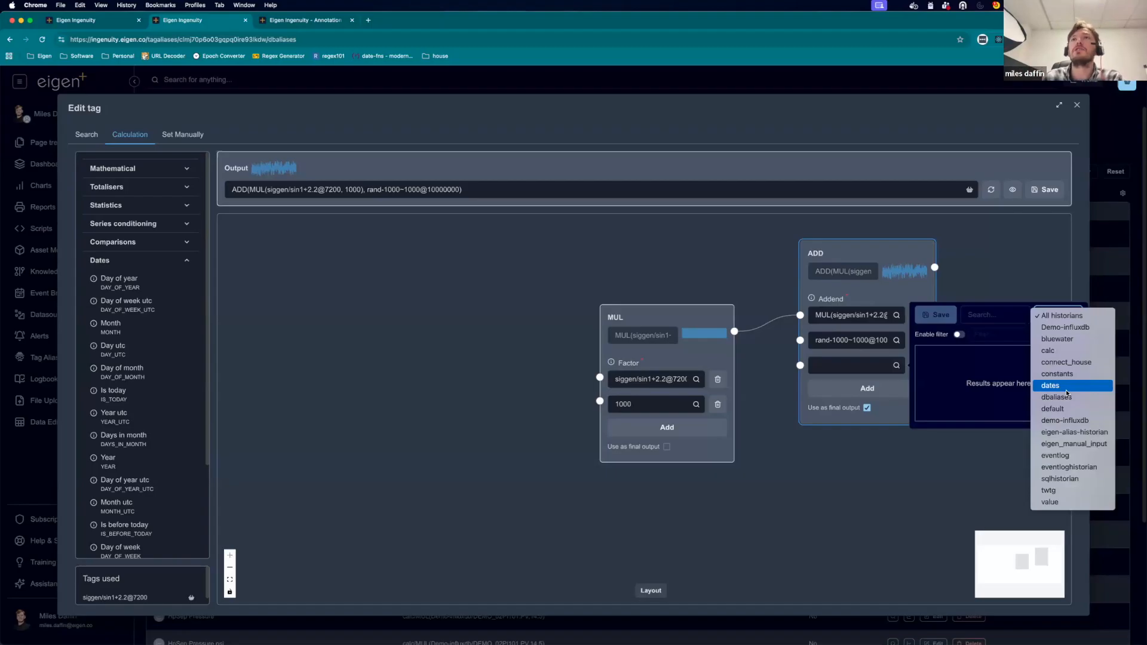
pyautogui.click(830, 512)
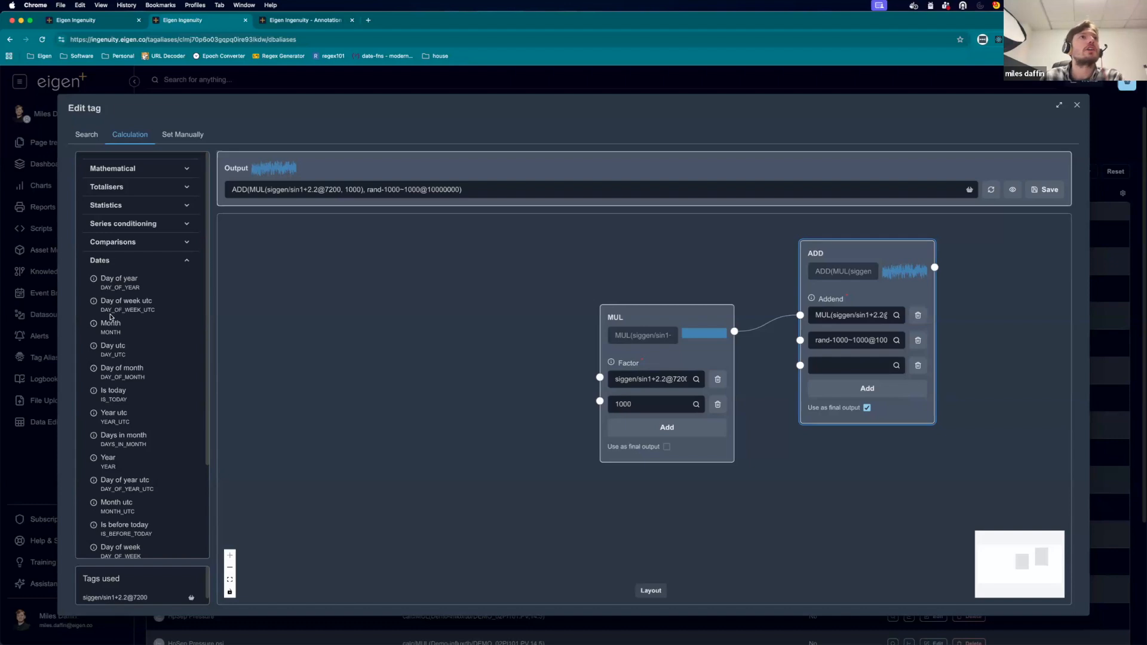
# Add a MONTH date block to the canvas, inspect its trend, and place it above and to the left of MUL.
pyautogui.moveTo(111, 324); pyautogui.dragTo(330, 323)
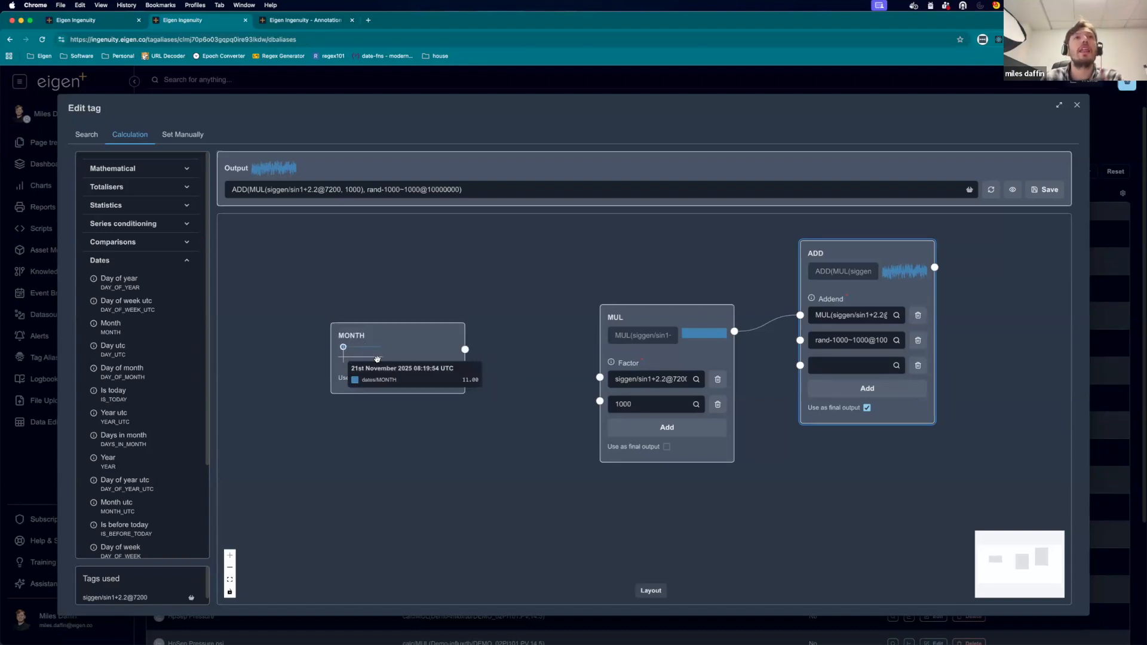
pyautogui.moveTo(358, 353); pyautogui.dragTo(344, 390)
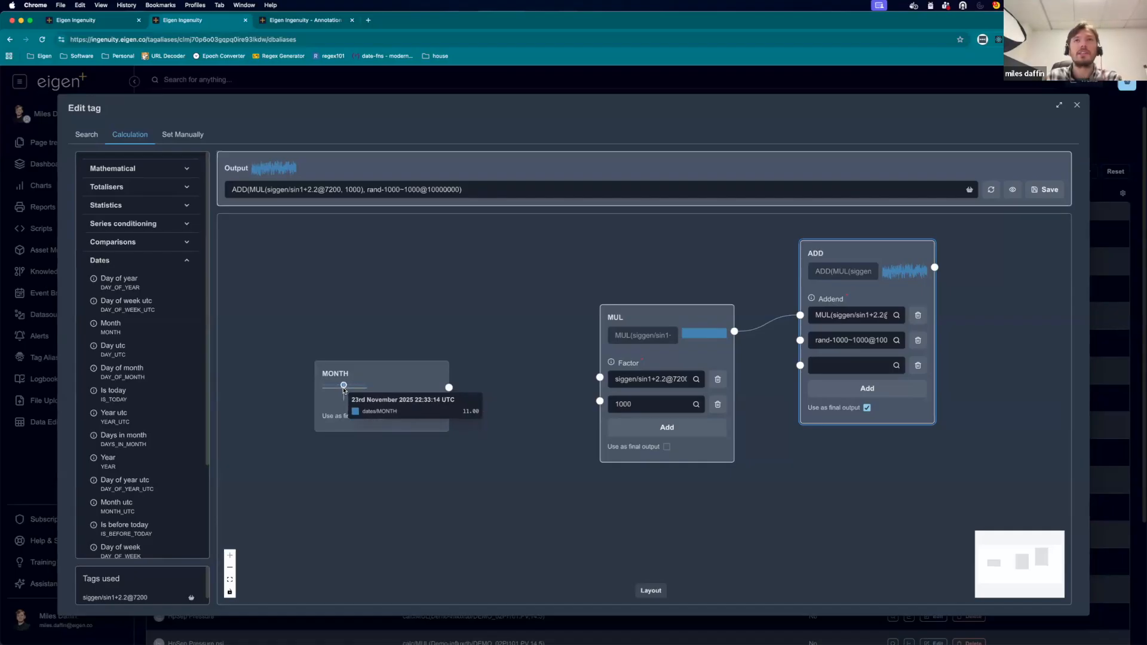
pyautogui.moveTo(382, 370); pyautogui.dragTo(390, 273)
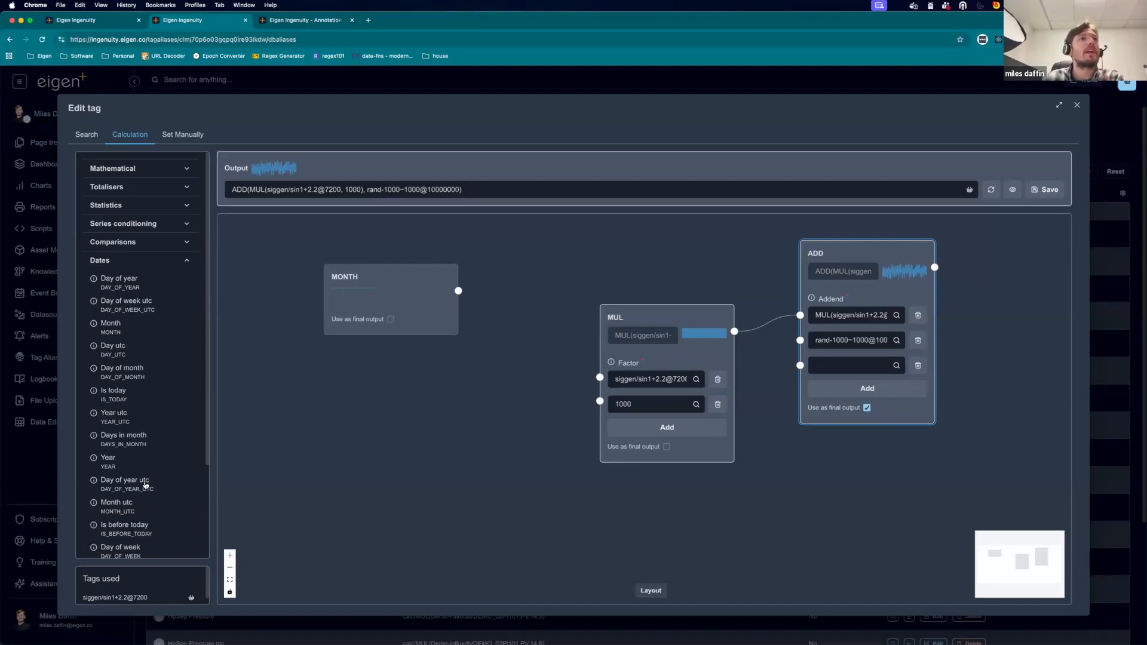
# Look through the available Dates functions and add an Is today block below the MONTH block.
pyautogui.scroll(-2, 145, 484)
pyautogui.scroll(-4, 116, 371)
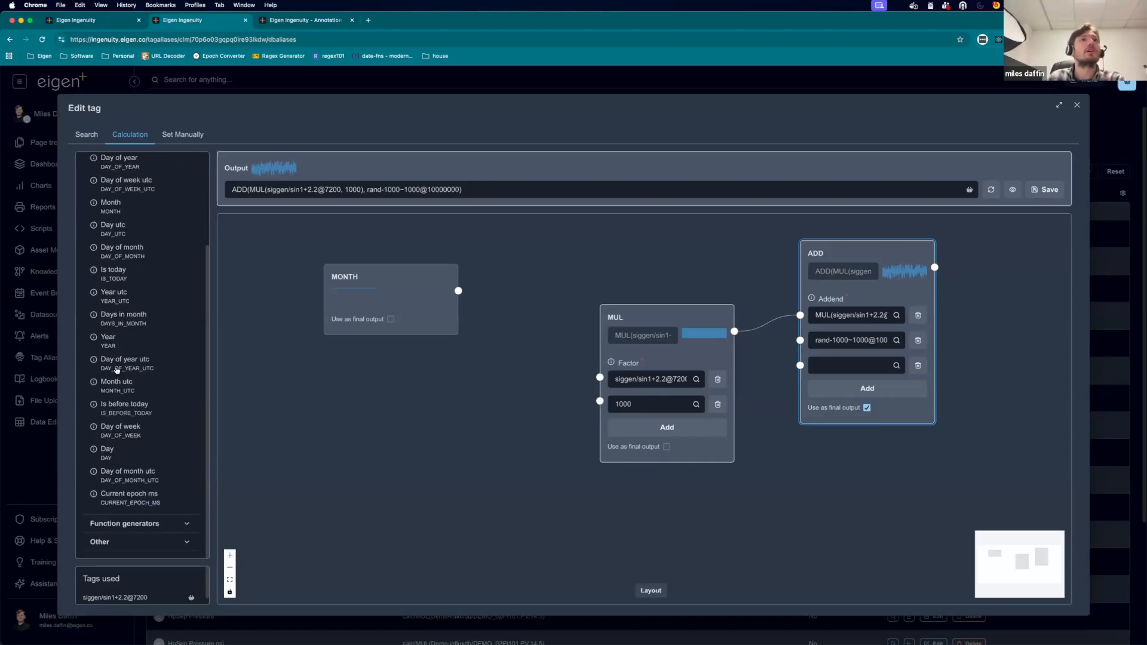
pyautogui.scroll(3, 117, 371)
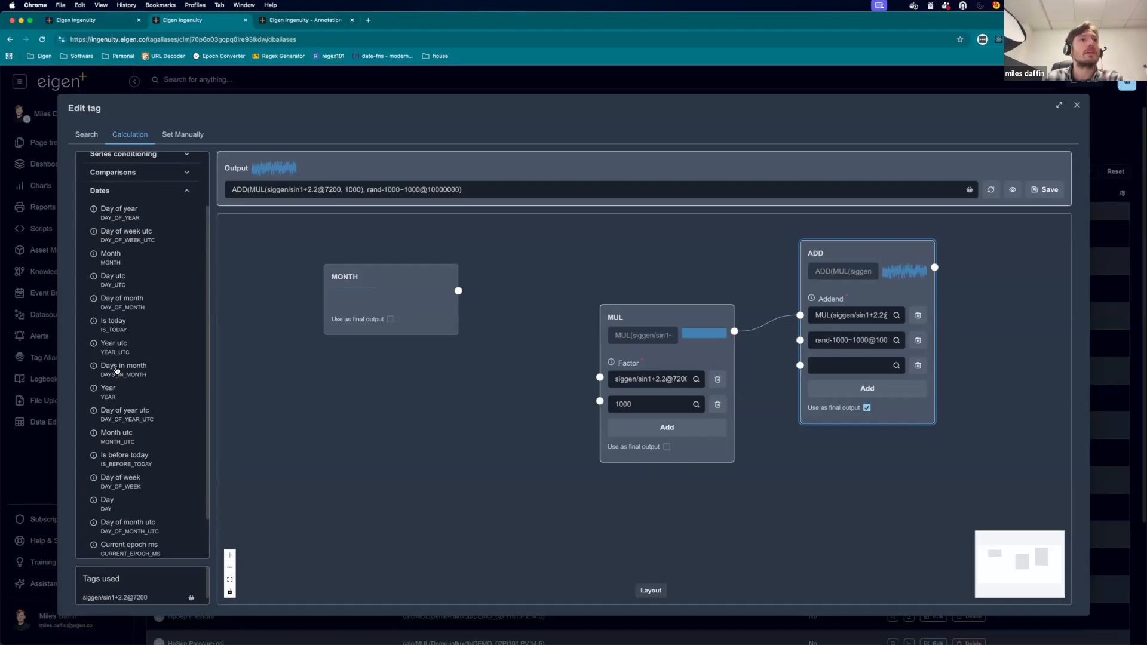
pyautogui.scroll(-3, 116, 370)
pyautogui.scroll(3, 166, 392)
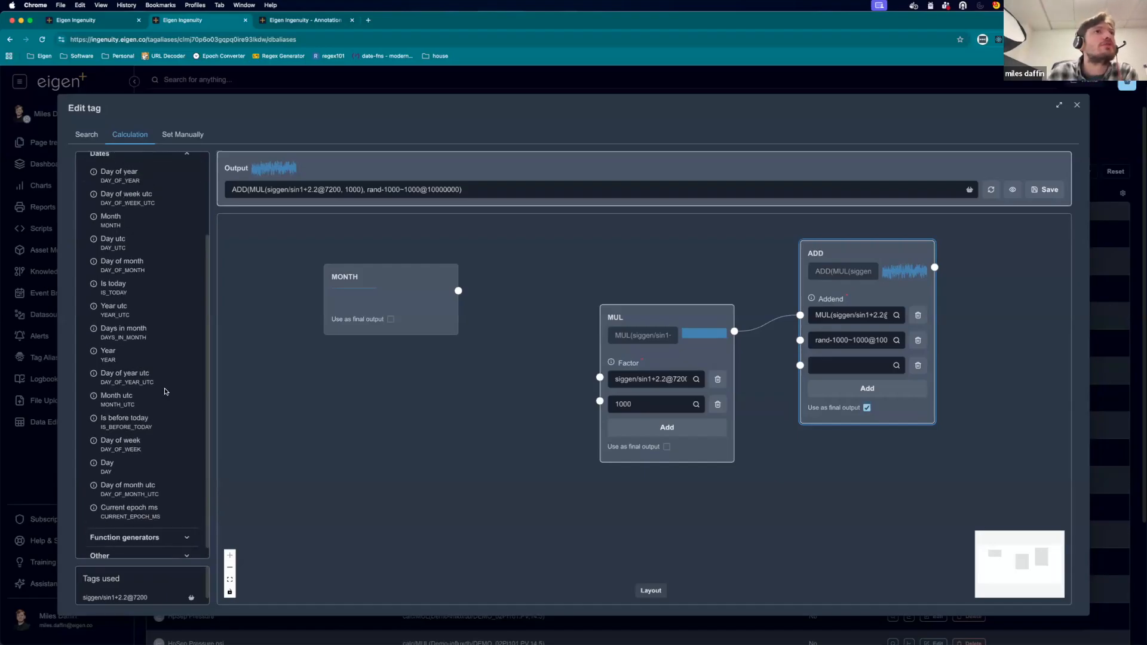
pyautogui.scroll(-1, 166, 392)
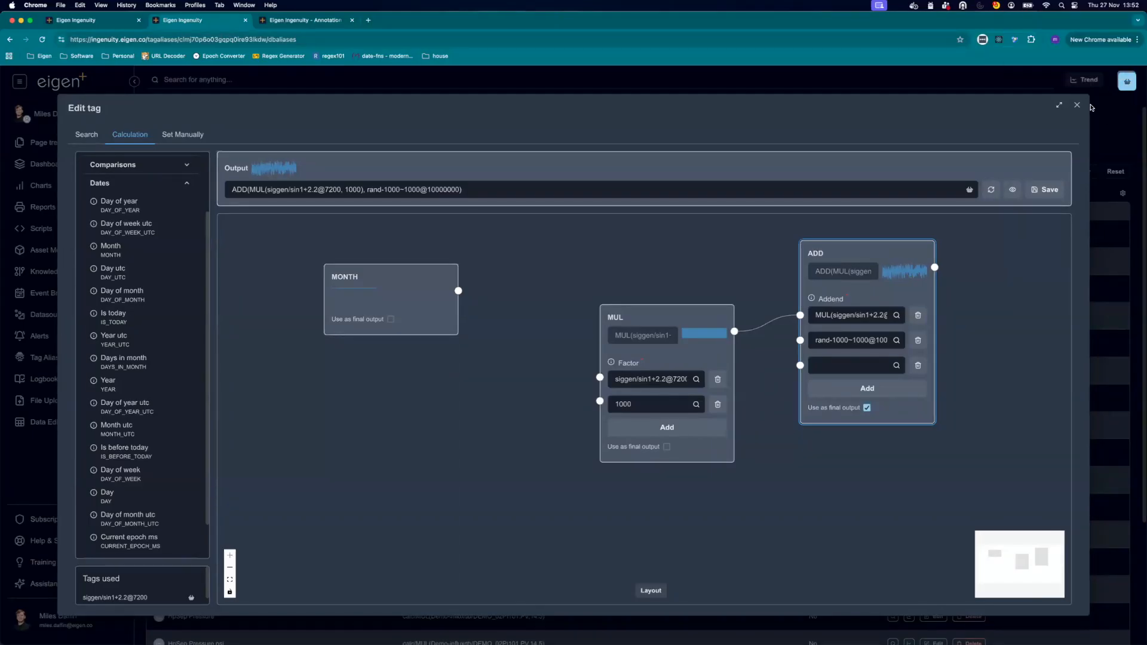
pyautogui.moveTo(113, 313); pyautogui.dragTo(350, 411)
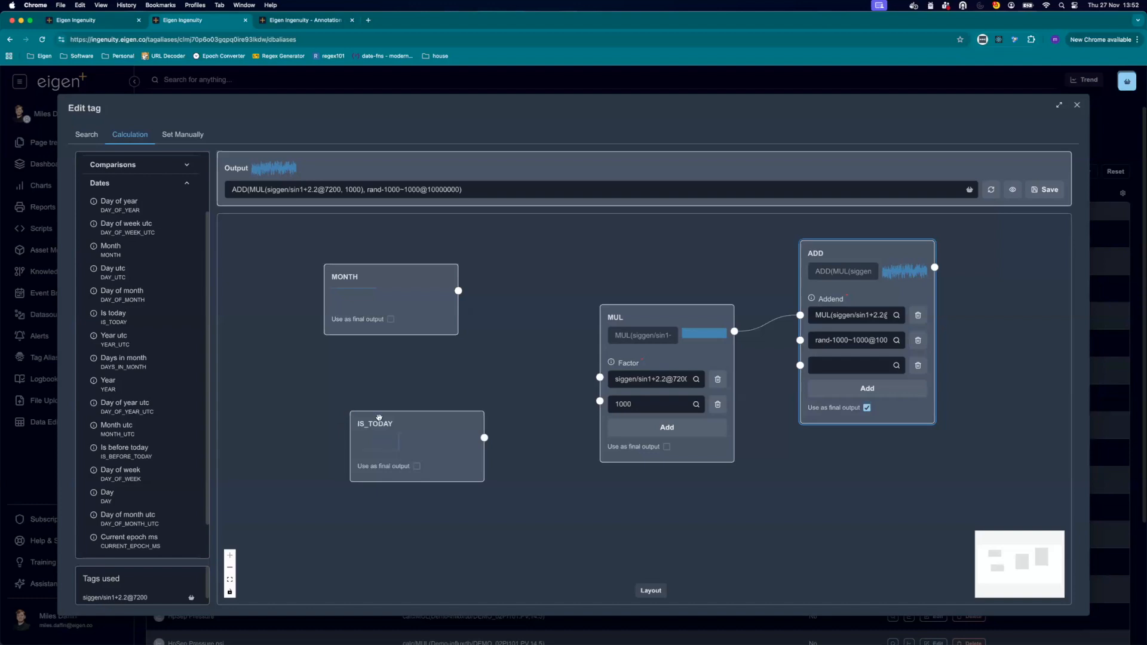
# Inspect the preview trends of the IS_TODAY and MONTH blocks and look through the remaining Dates functions.
pyautogui.moveTo(401, 446)
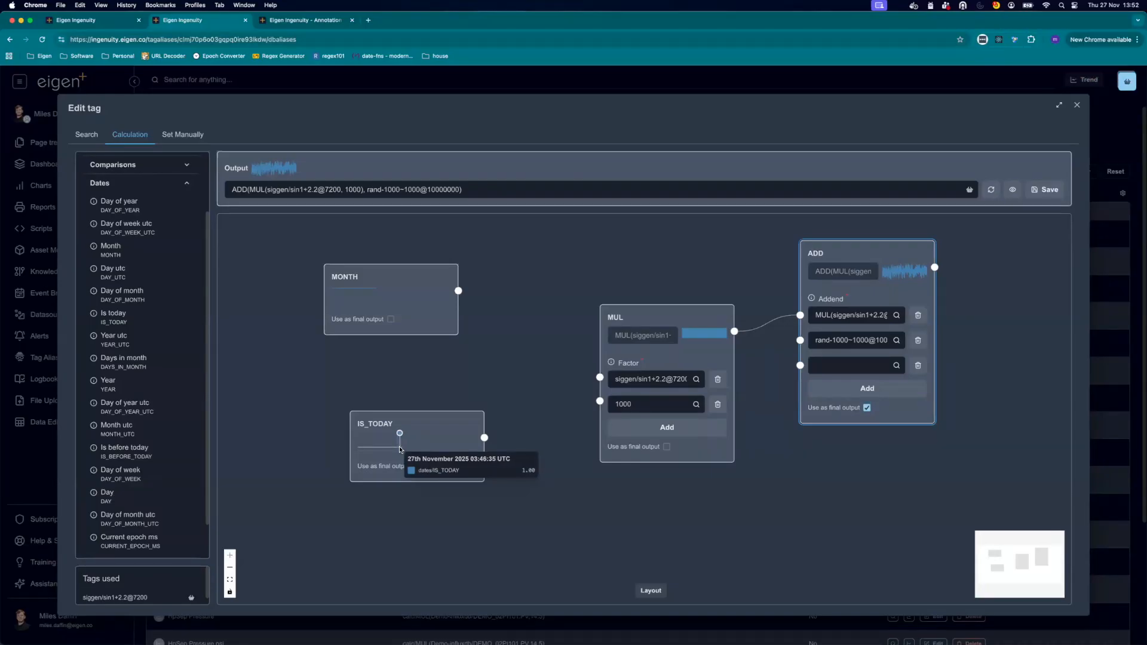
pyautogui.moveTo(356, 291)
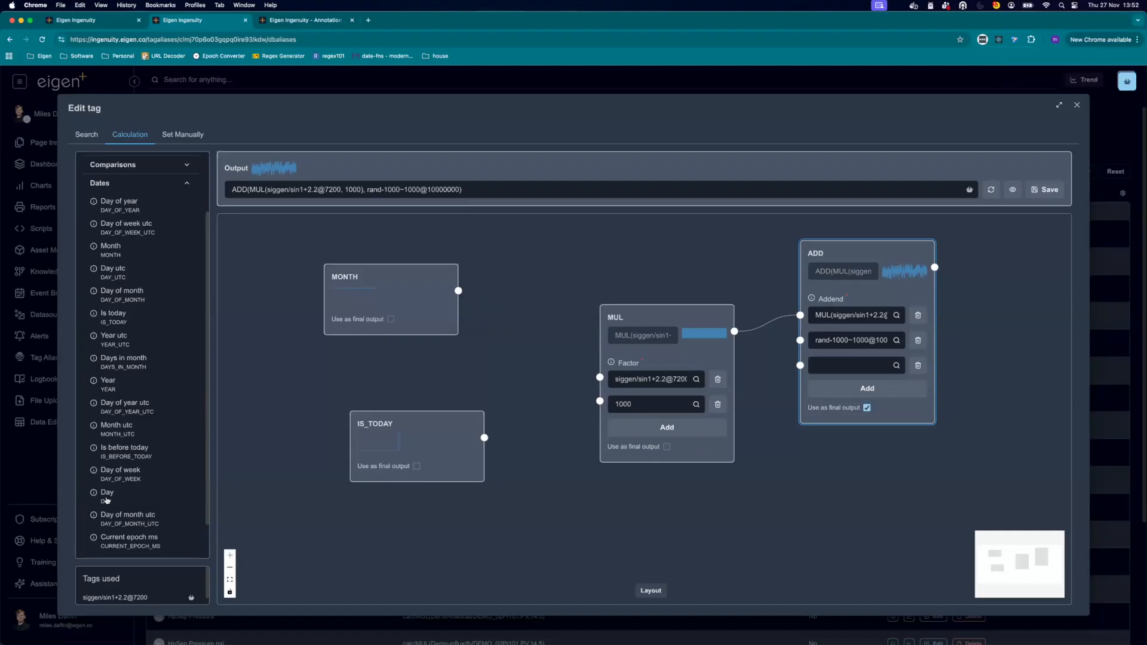
pyautogui.scroll(-2, 137, 541)
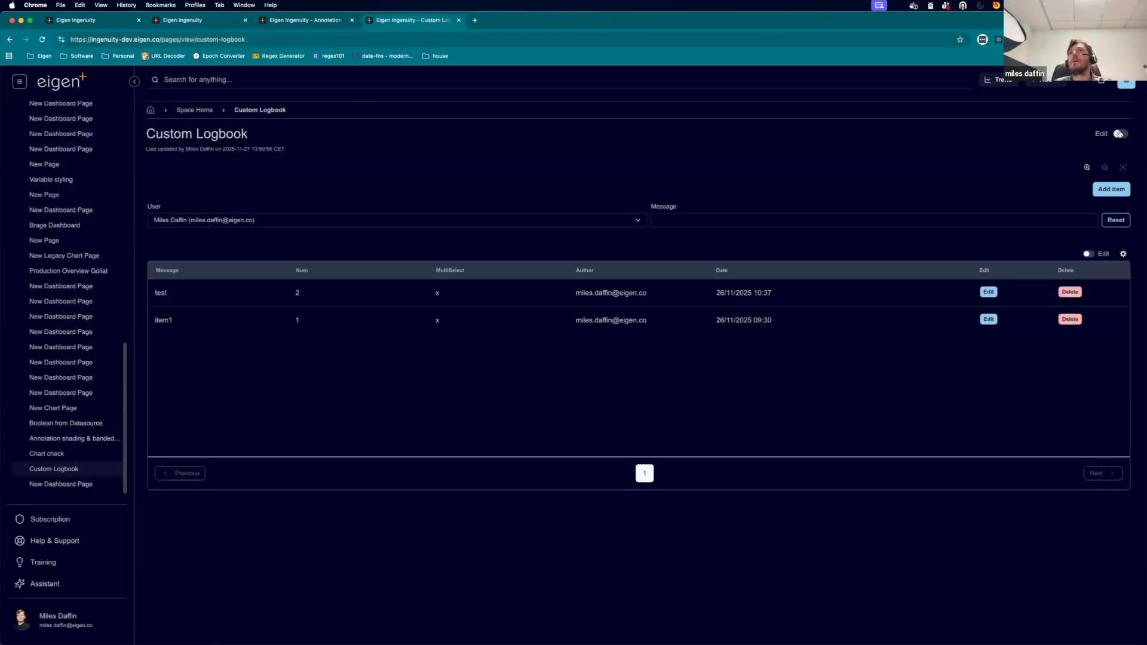
# Switch the Custom Logbook page to edit mode, look through the widgets, and review the type choices for the message grid variable.
pyautogui.click(1118, 134)
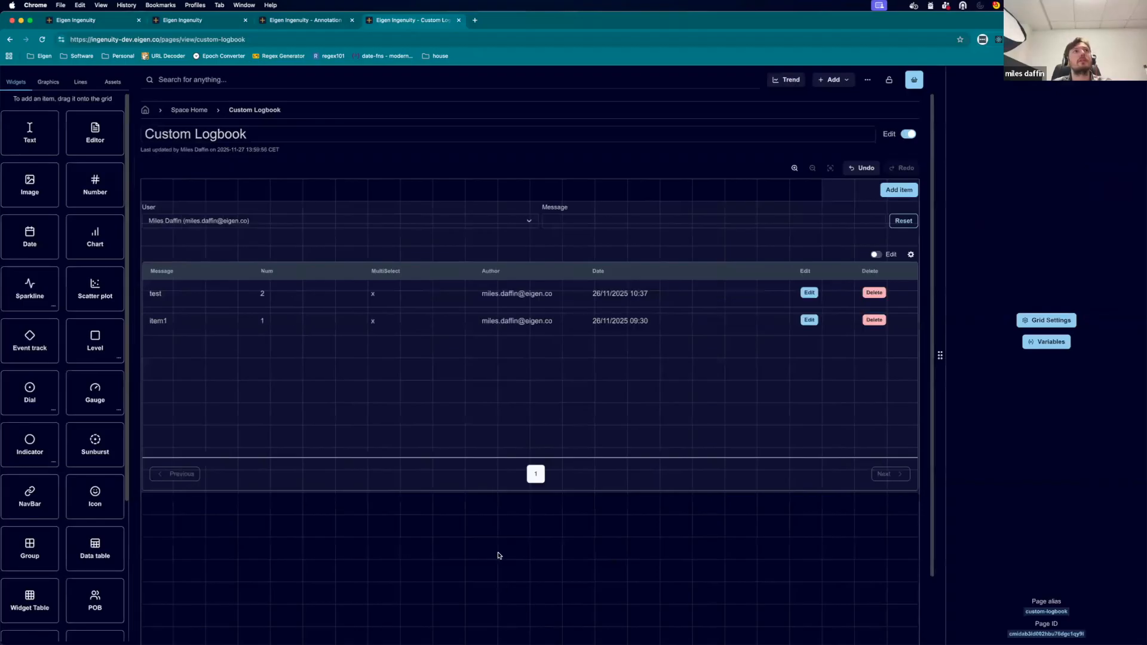
pyautogui.scroll(-5, 68, 509)
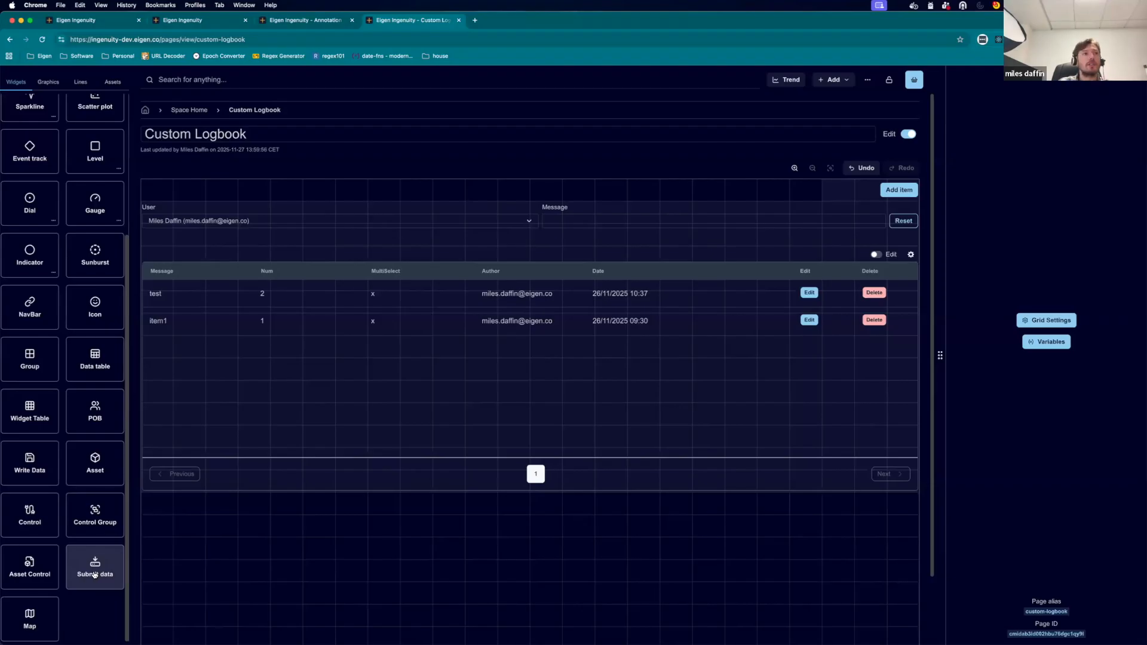
pyautogui.click(1044, 345)
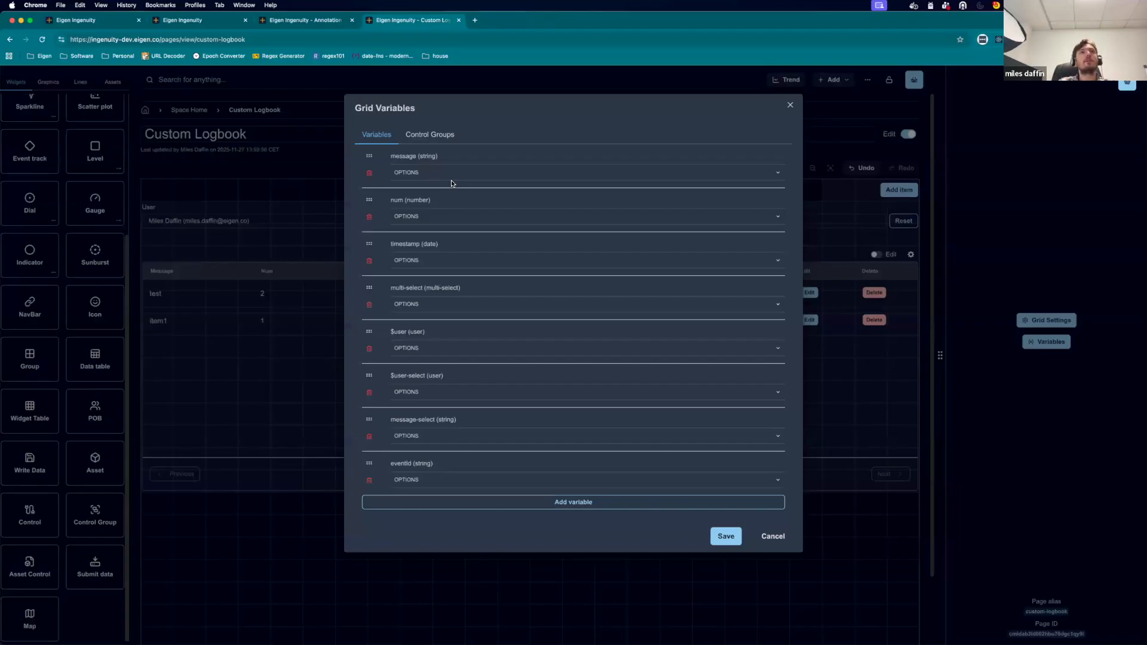
pyautogui.click(455, 172)
pyautogui.click(625, 205)
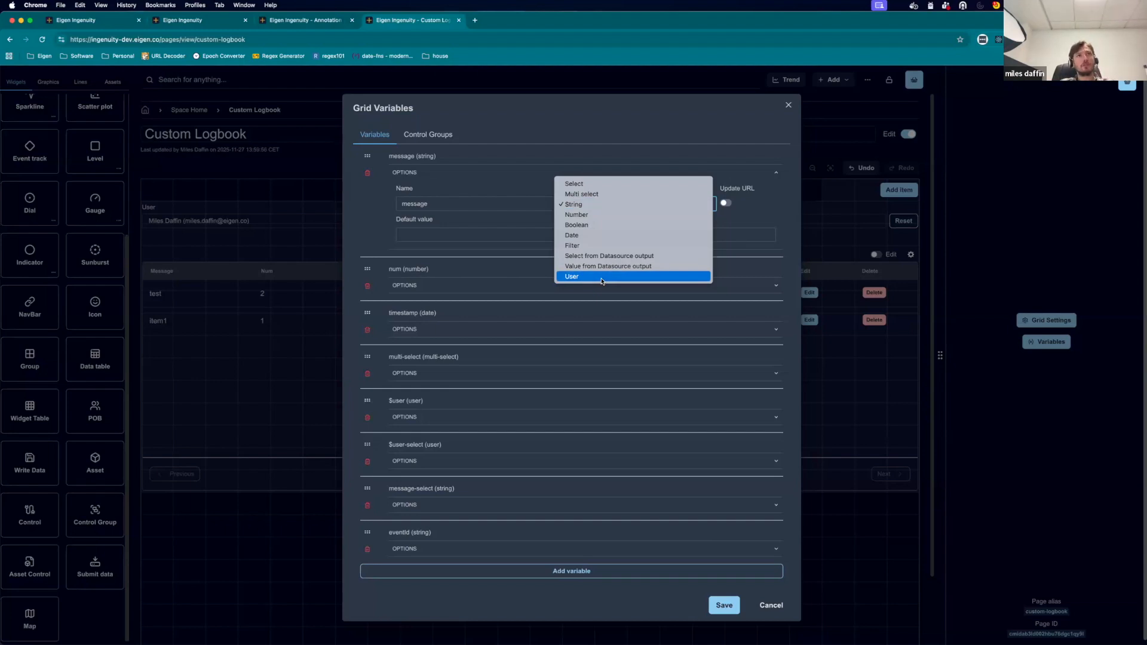
pyautogui.click(788, 107)
pyautogui.click(570, 122)
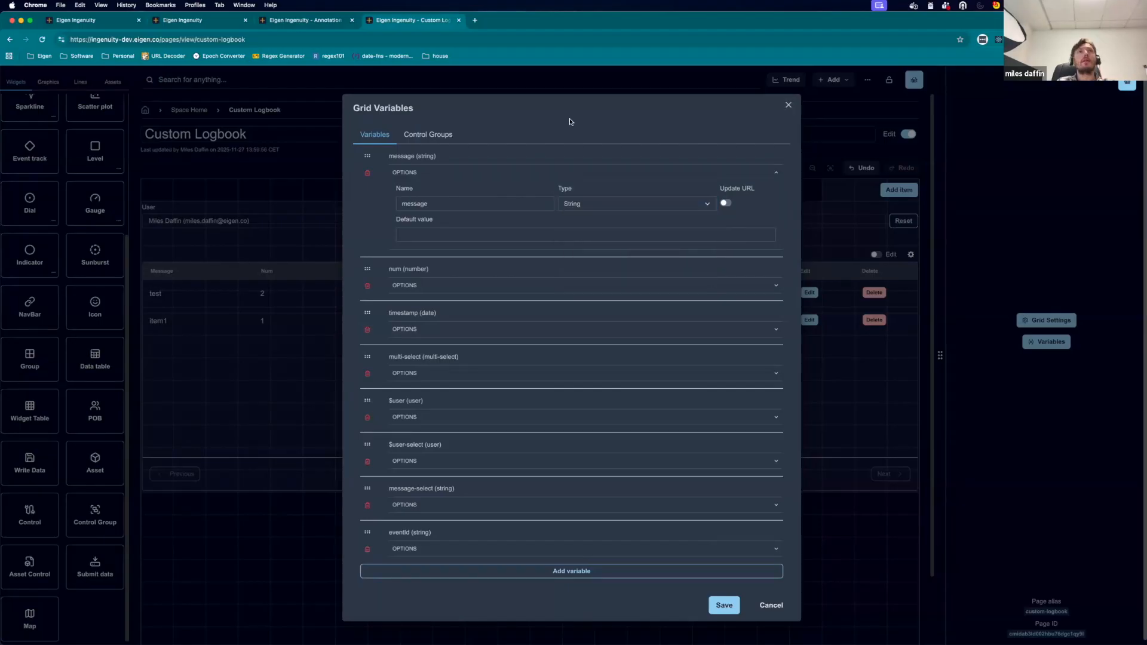
# Review the Add Entry control group, try adding an empty control to it, and discard the change.
pyautogui.click(447, 142)
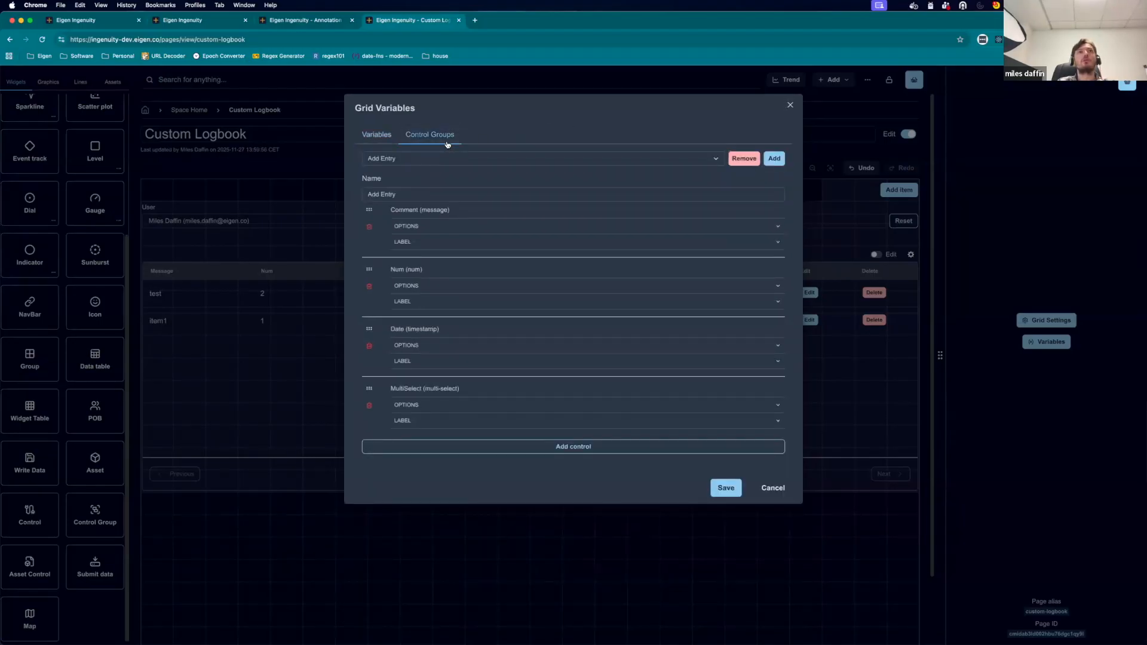
pyautogui.moveTo(397, 193); pyautogui.dragTo(367, 197)
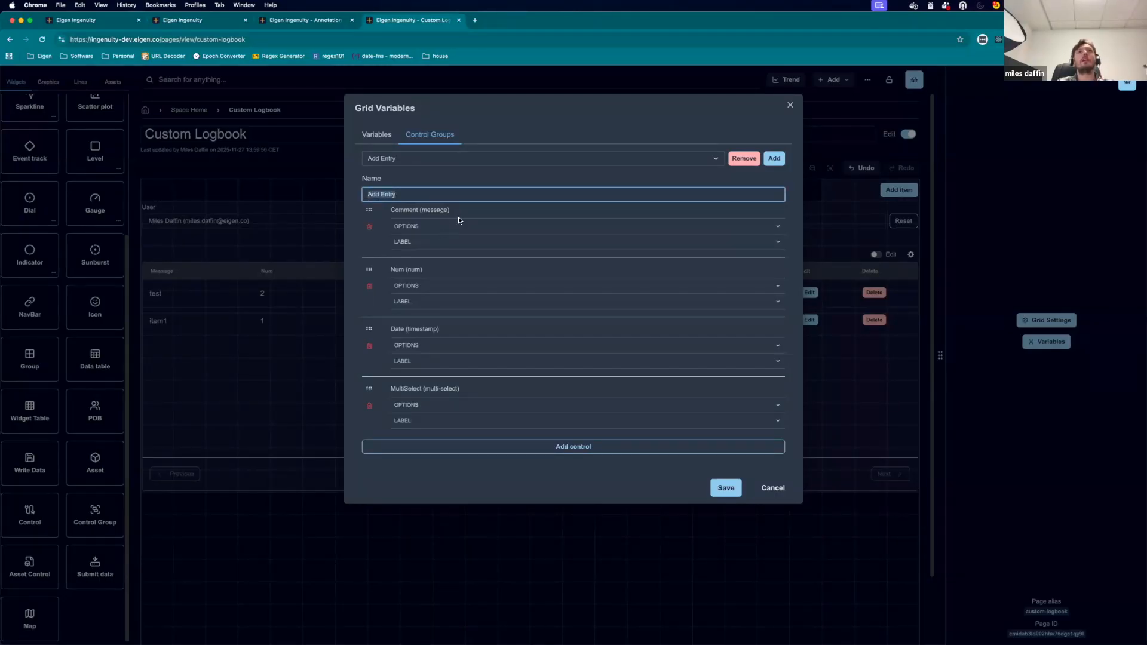
pyautogui.click(550, 440)
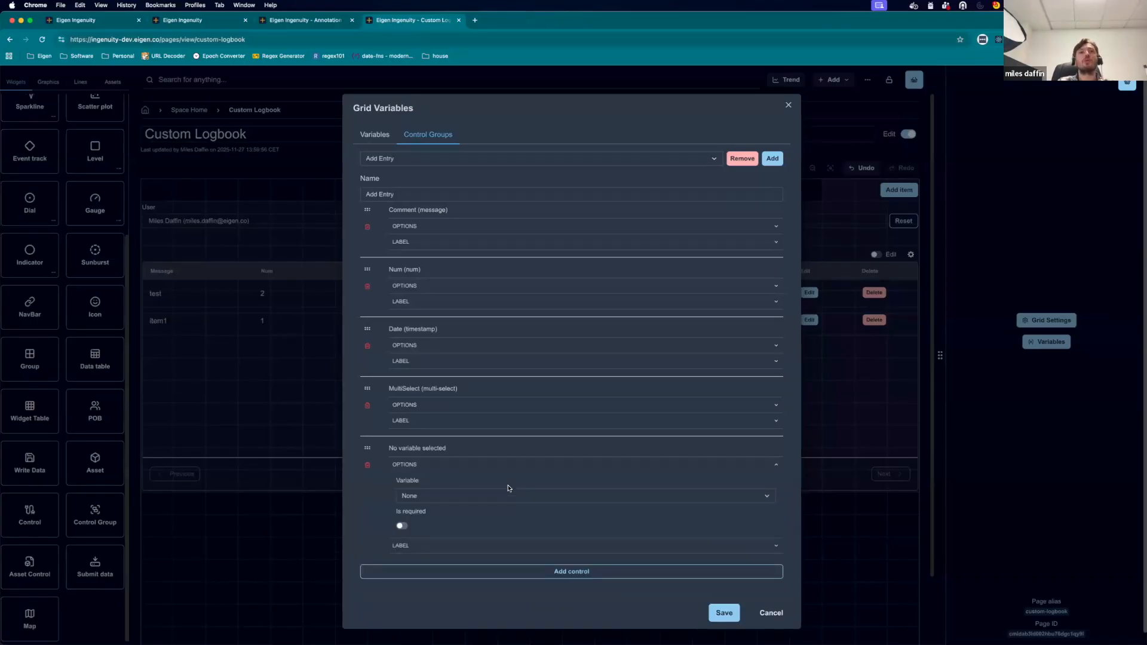
pyautogui.scroll(-1, 508, 488)
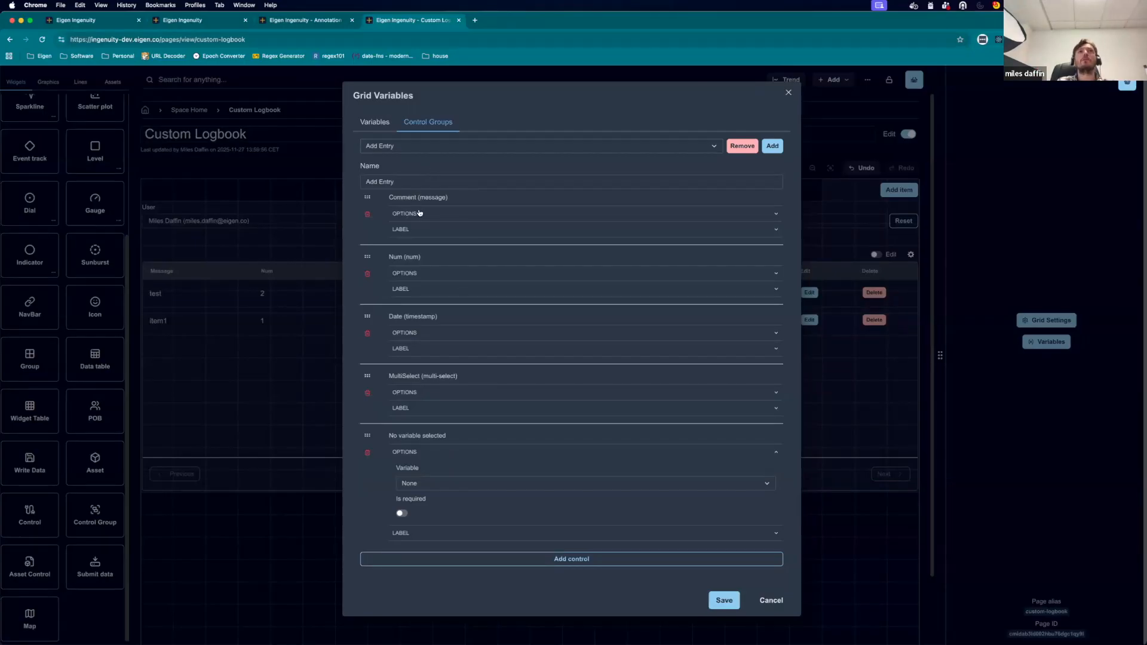
pyautogui.click(367, 452)
pyautogui.click(771, 485)
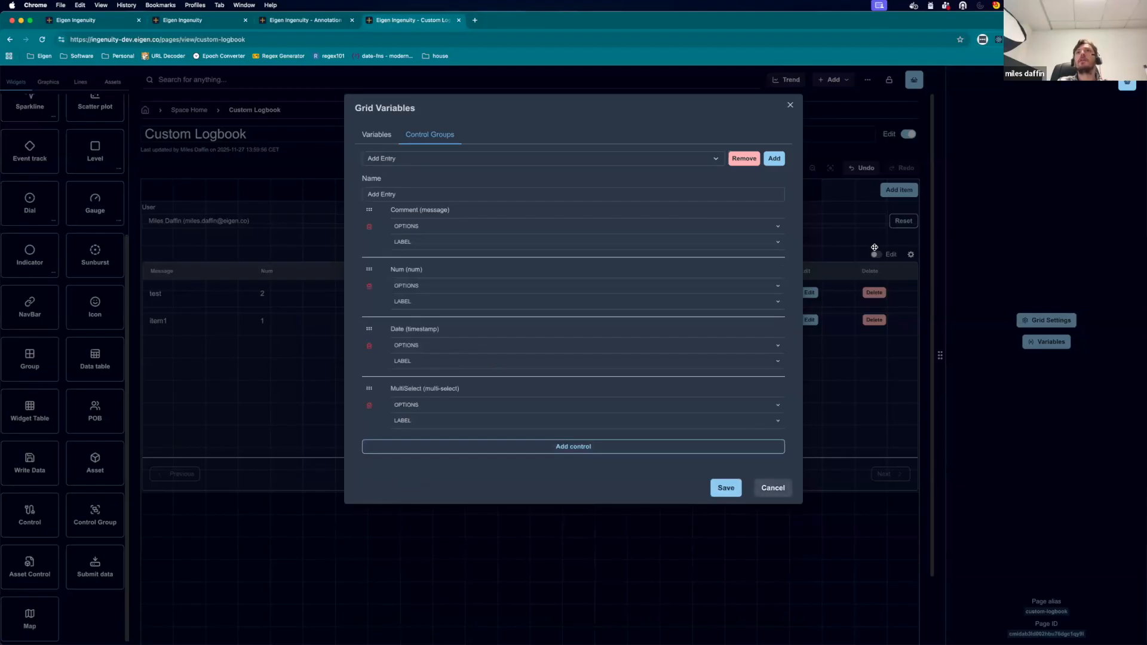
# Examine the search filter's control group and the Add item widget's data source settings, and leave edit mode.
pyautogui.click(862, 190)
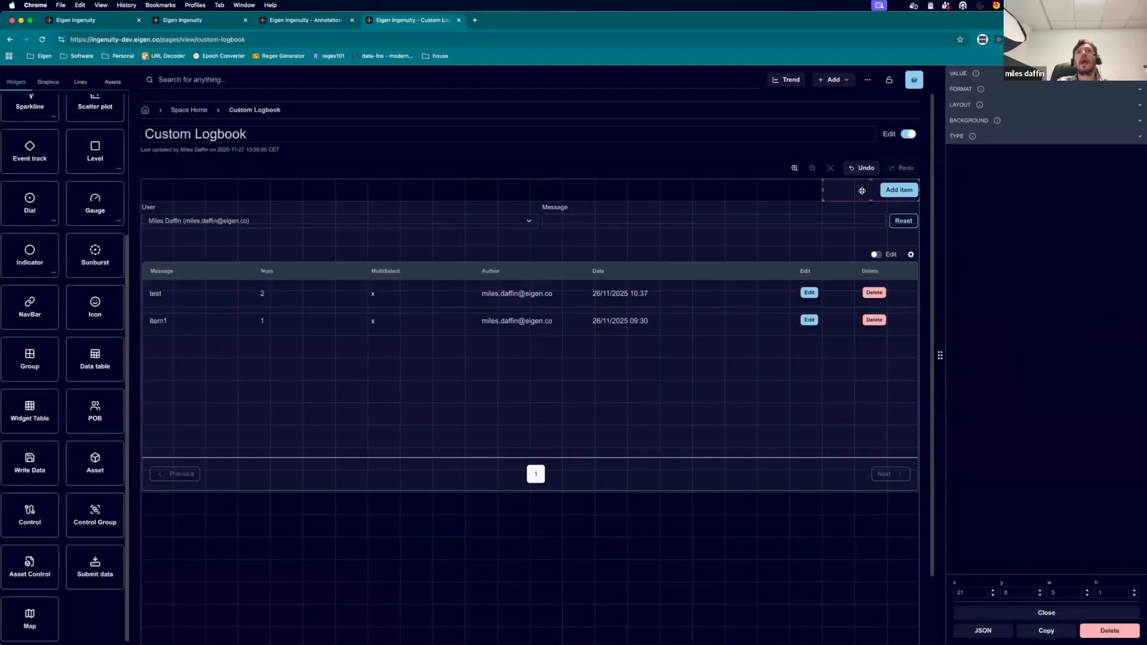
pyautogui.click(849, 236)
pyautogui.click(1014, 363)
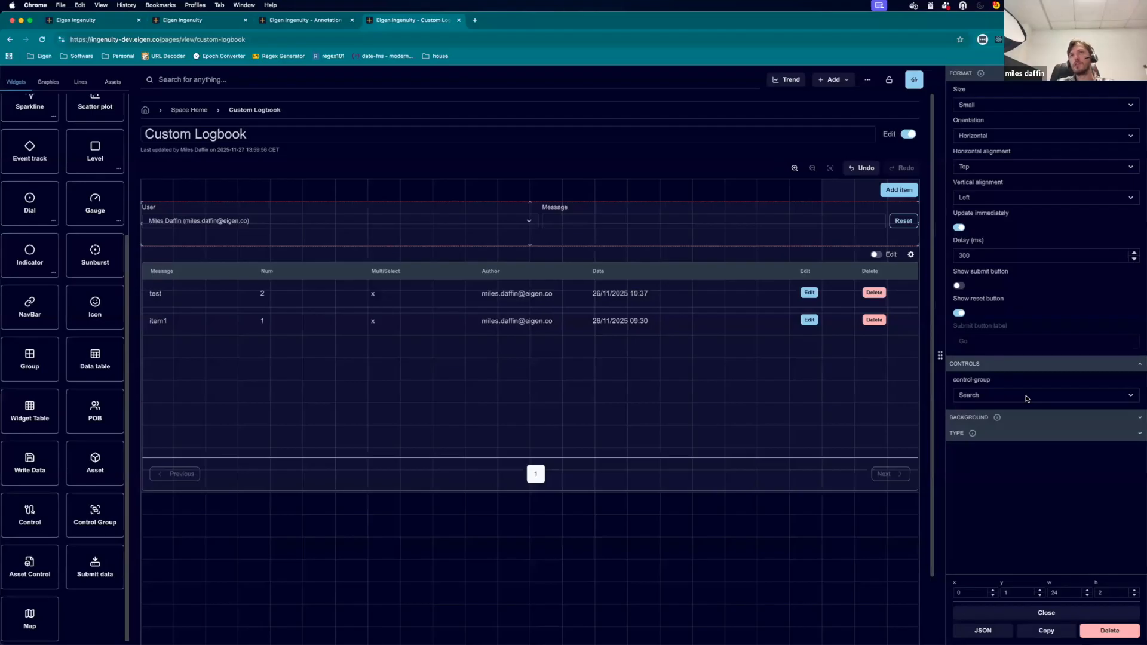
pyautogui.click(849, 190)
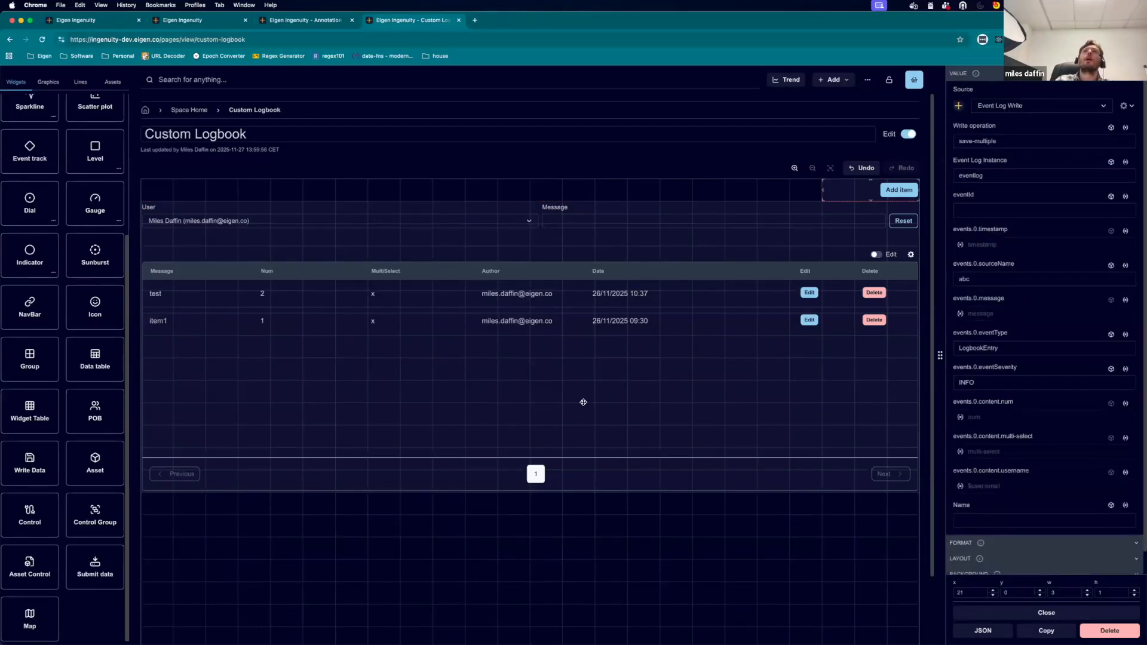
pyautogui.click(909, 134)
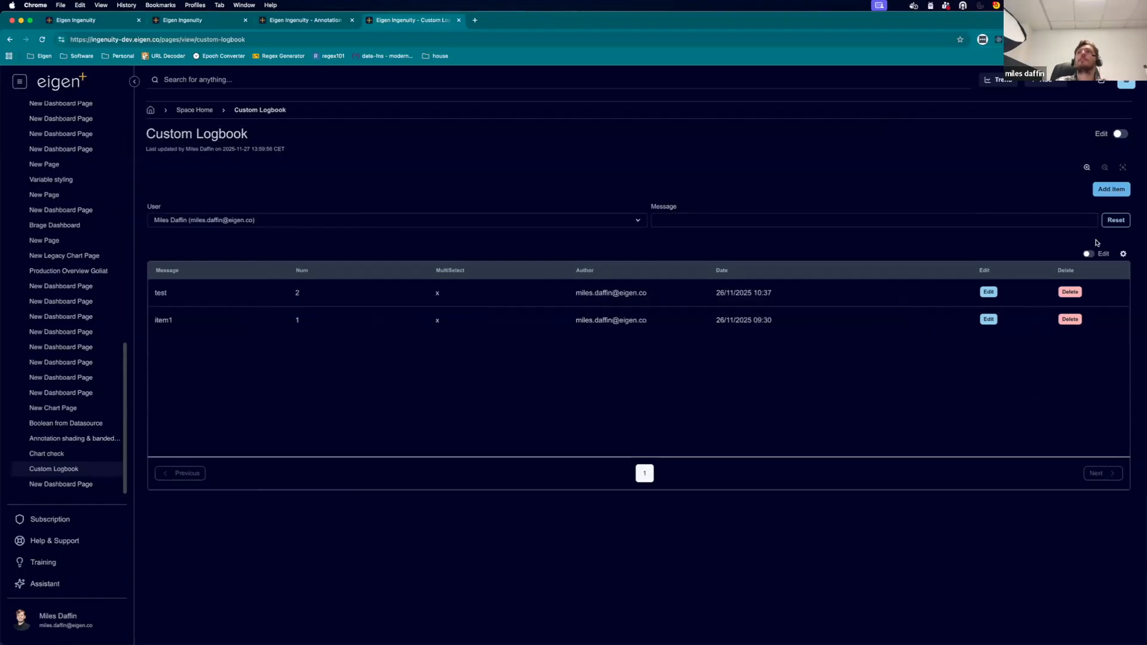
# Submit a new logbook item with comment "Comment 1", Num 1, and MultiSelect values x, y and z.
pyautogui.click(1102, 189)
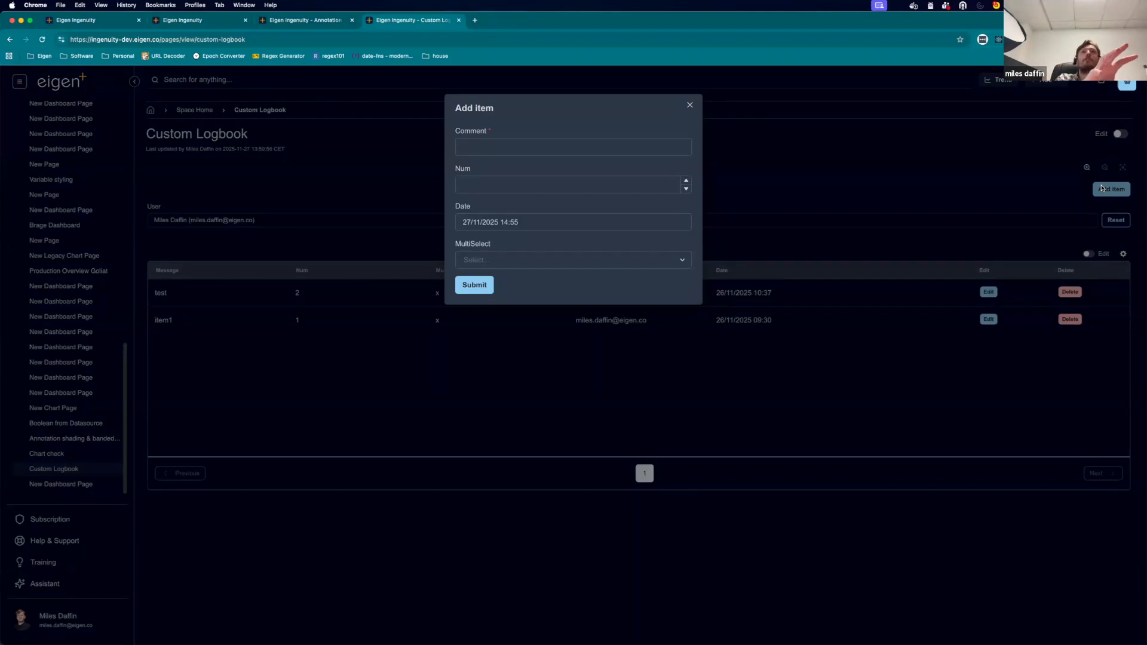
pyautogui.click(479, 153)
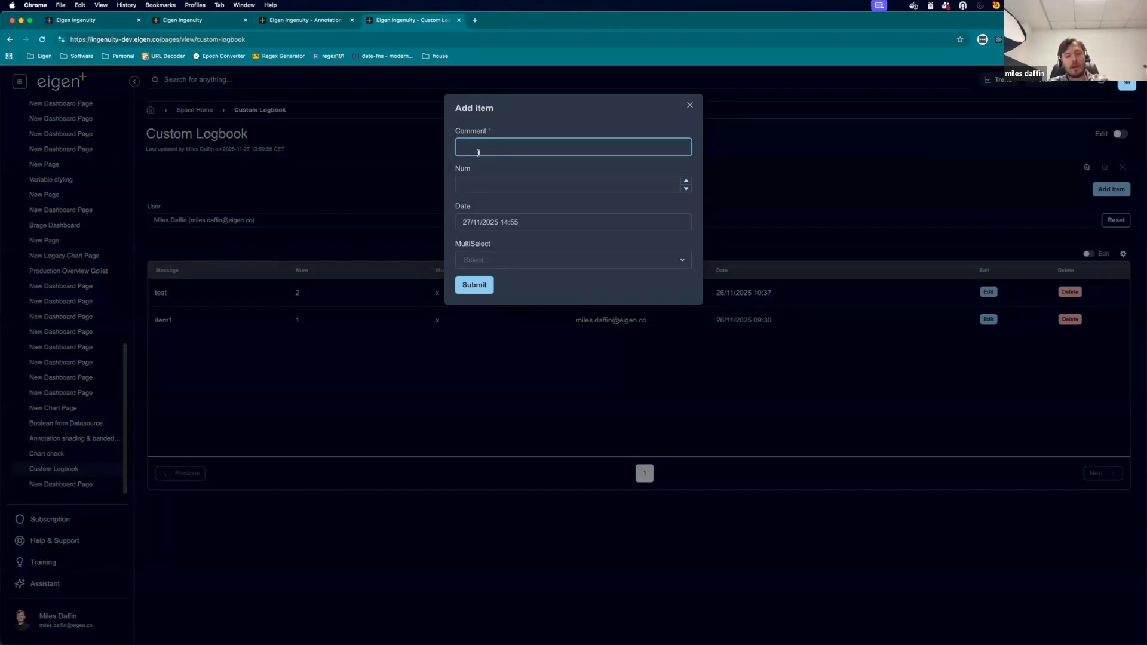
pyautogui.write('Comment 1')
pyautogui.click(529, 181)
pyautogui.click(574, 256)
pyautogui.click(494, 290)
pyautogui.click(500, 260)
pyautogui.click(497, 287)
pyautogui.click(504, 285)
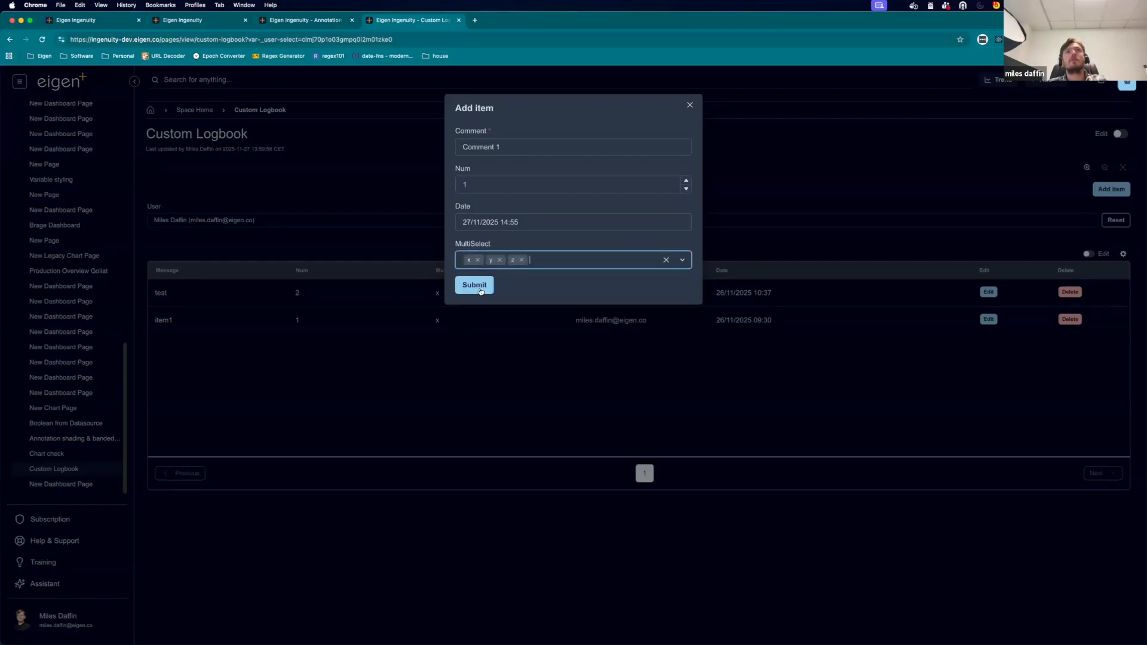
pyautogui.click(480, 291)
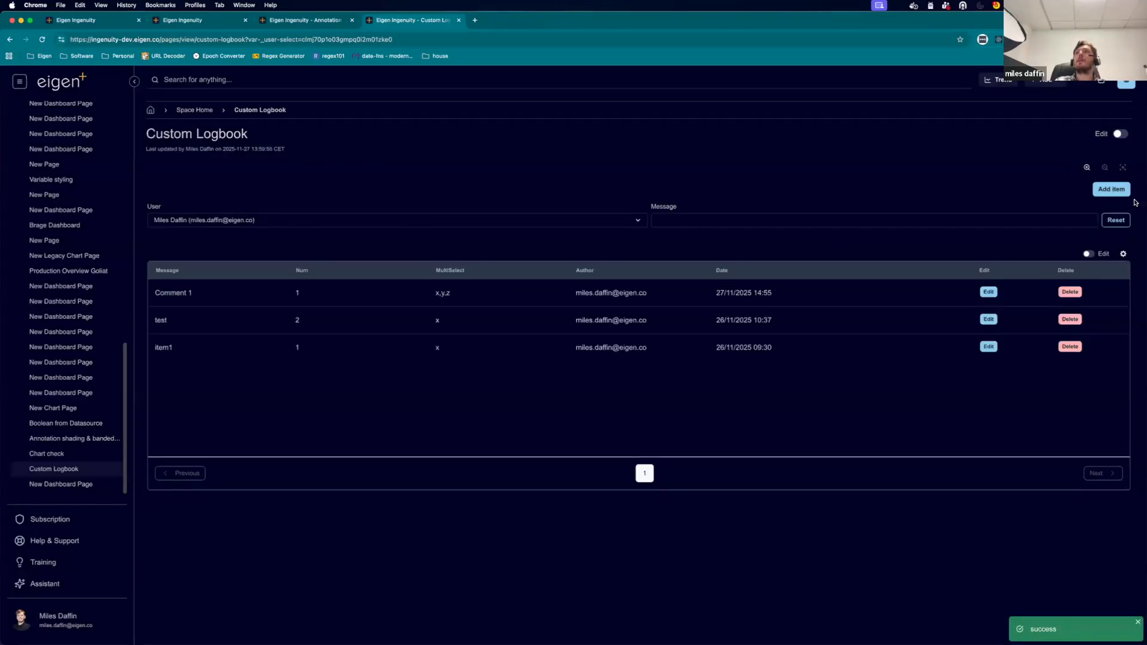
# Reopen the page for editing, compare the Add item widget's source settings with the table's Event Log source, and stop editing.
pyautogui.click(1120, 133)
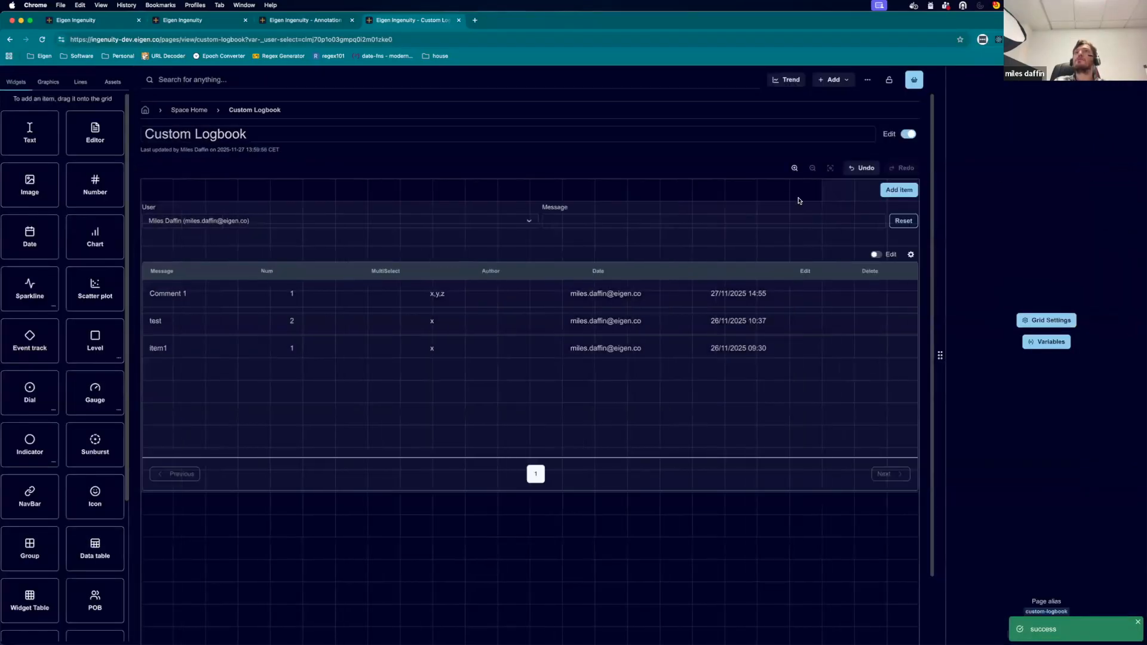
pyautogui.click(1027, 74)
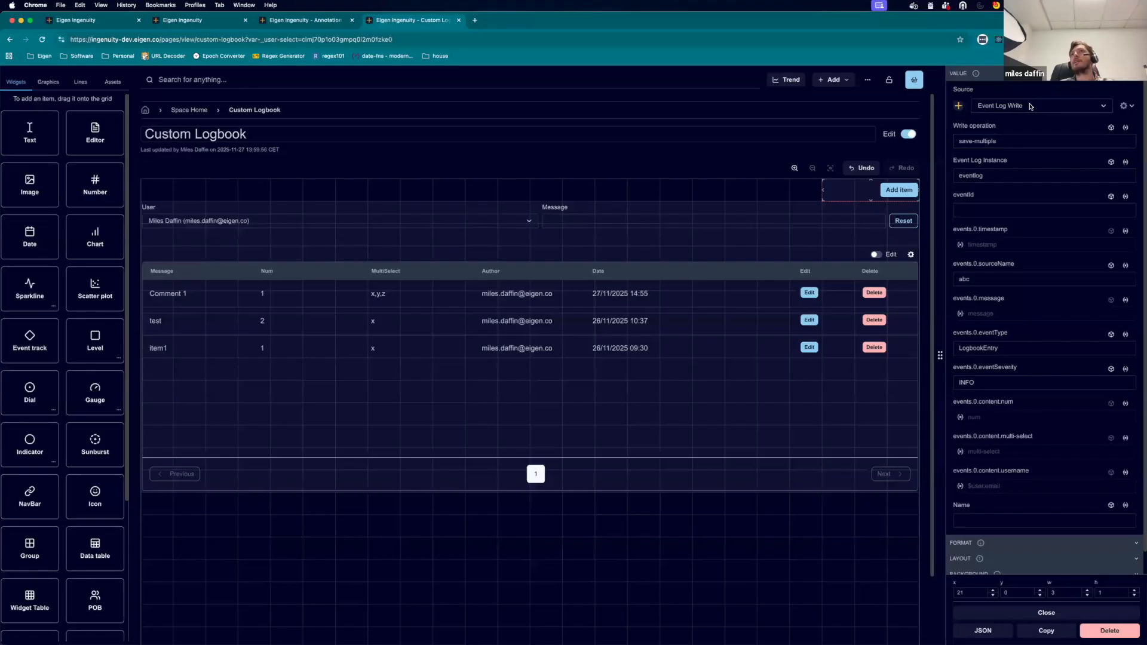
pyautogui.click(714, 330)
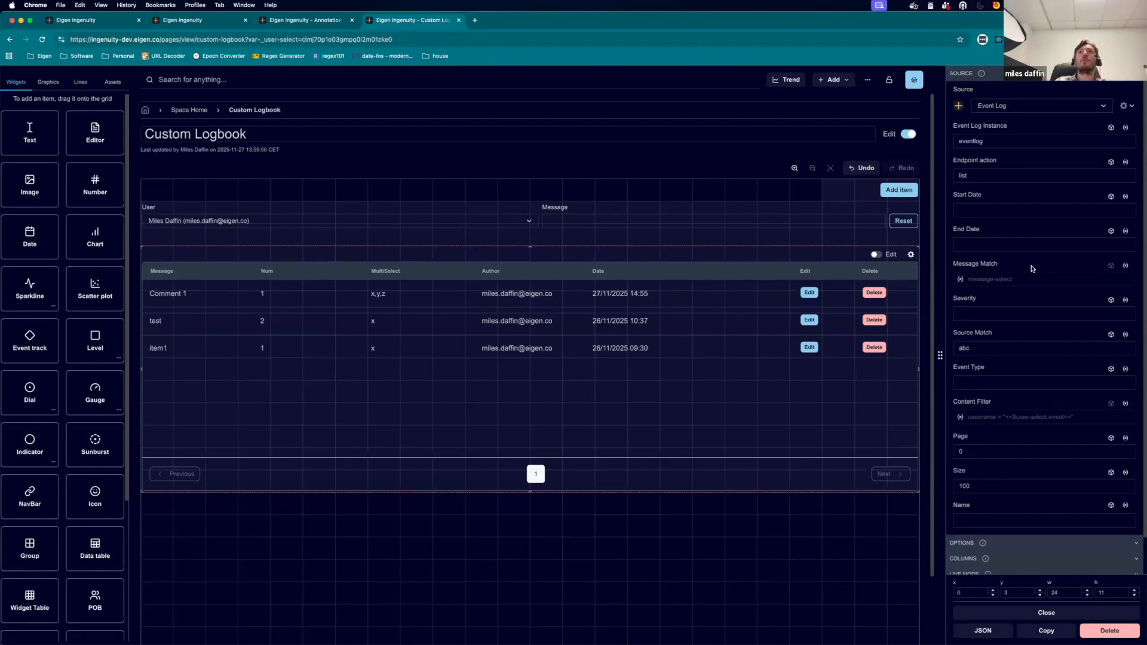
pyautogui.click(908, 134)
# Return from the page tree to the main menu and open the Event Browser in a new browser tab.
pyautogui.scroll(15, 34, 333)
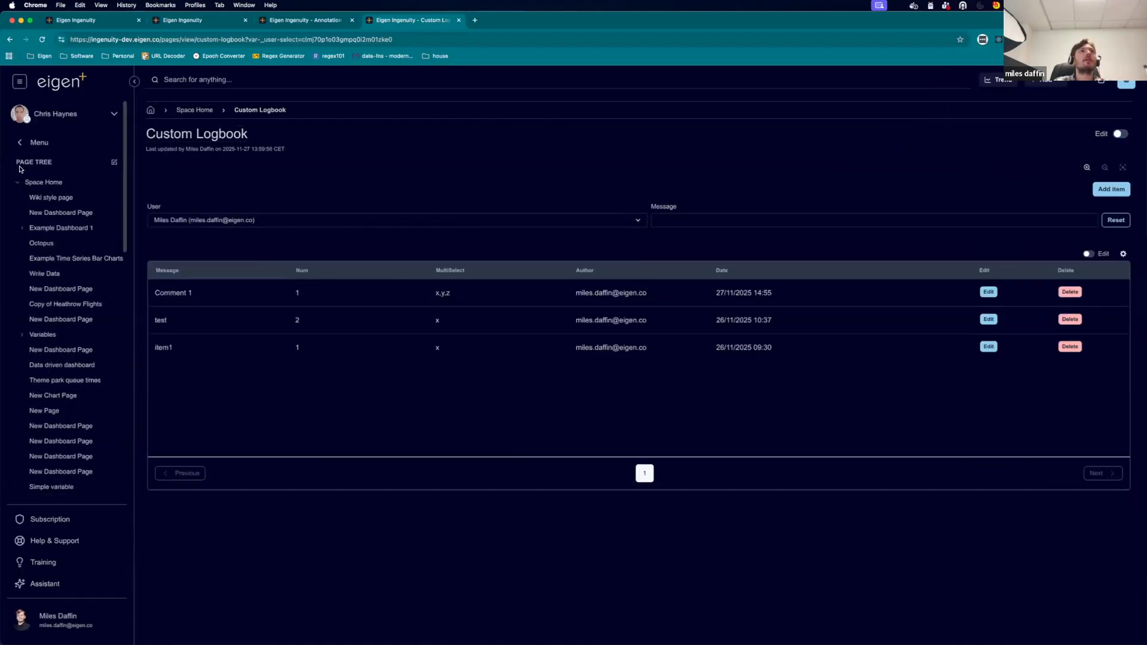
pyautogui.click(22, 147)
pyautogui.rightClick(62, 294)
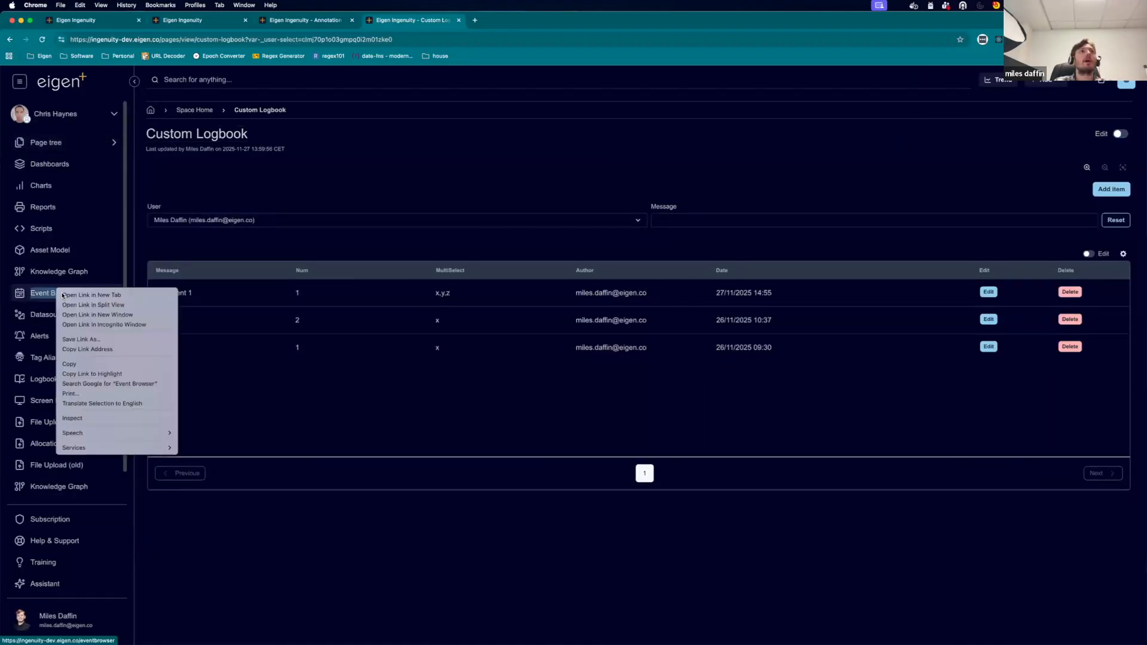
pyautogui.click(92, 295)
pyautogui.click(499, 19)
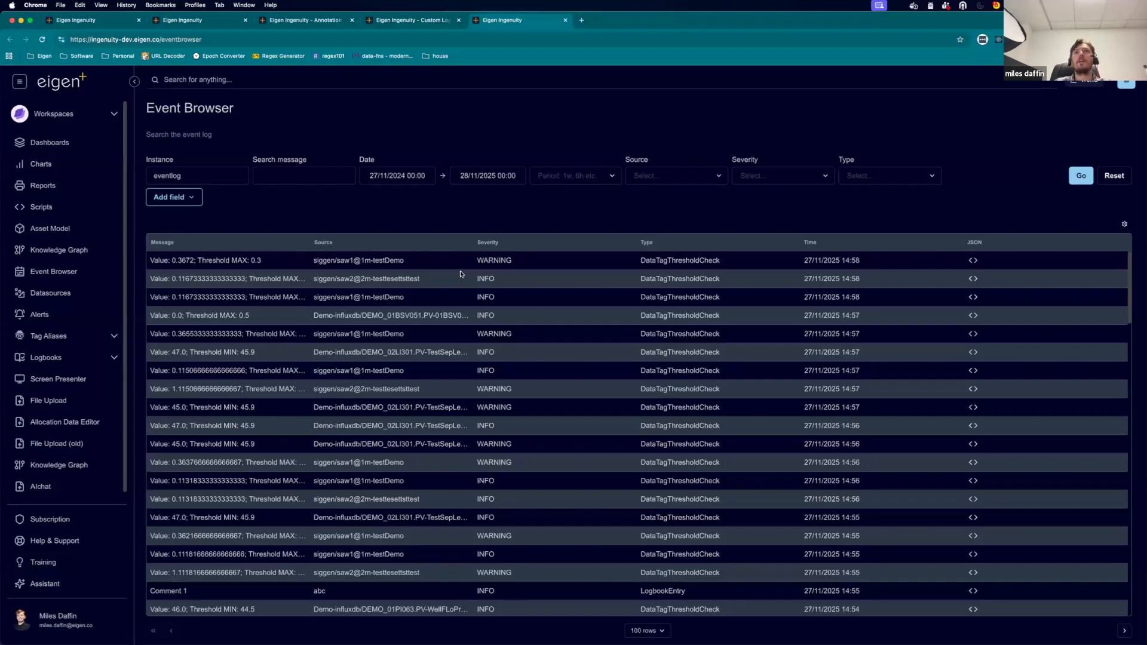
# Examine the JSON of the first listed event, covering its standard fields and its content fields, and close it.
pyautogui.click(973, 260)
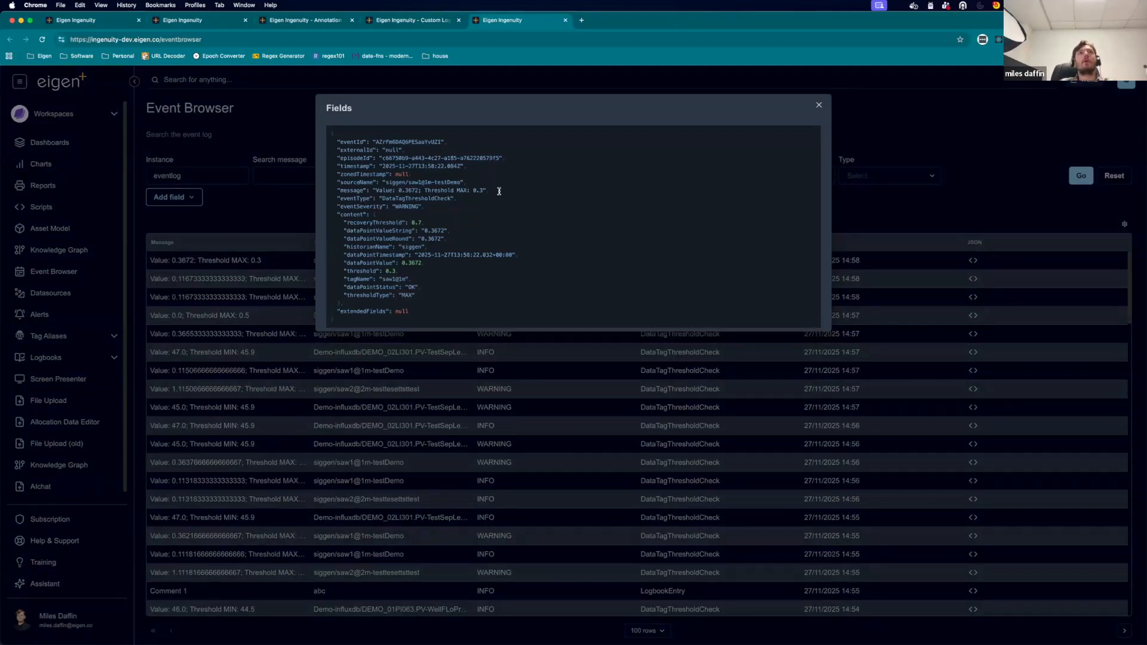
pyautogui.moveTo(435, 205); pyautogui.dragTo(325, 142)
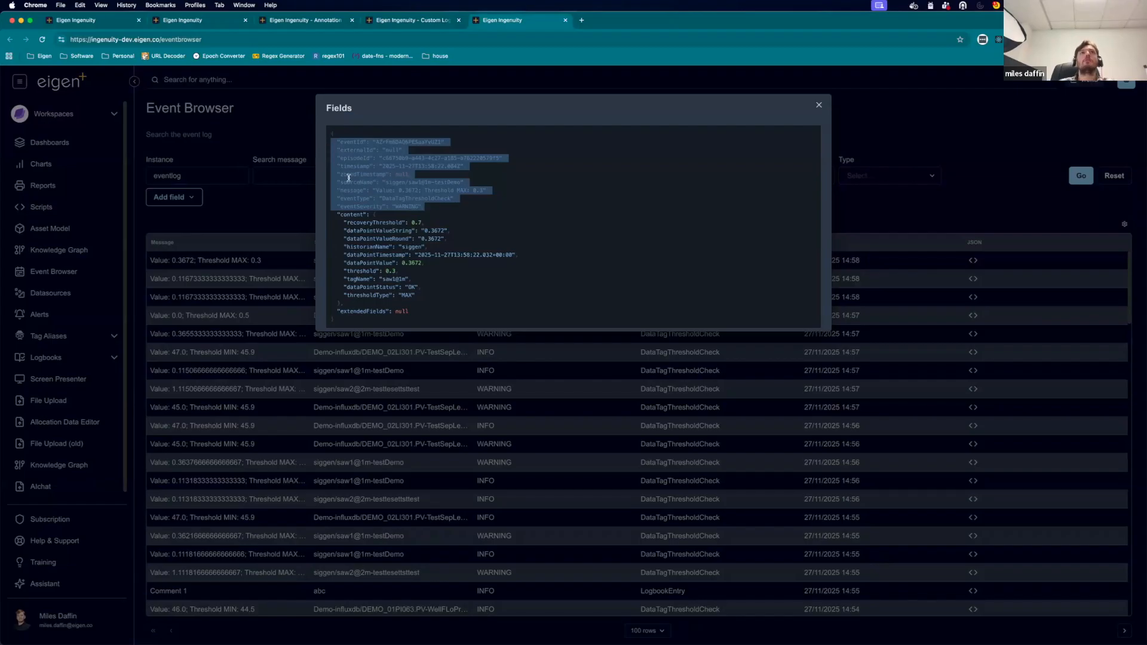
pyautogui.doubleClick(358, 198)
pyautogui.doubleClick(369, 183)
pyautogui.doubleClick(370, 174)
pyautogui.doubleClick(364, 158)
pyautogui.doubleClick(364, 149)
pyautogui.tripleClick(347, 142)
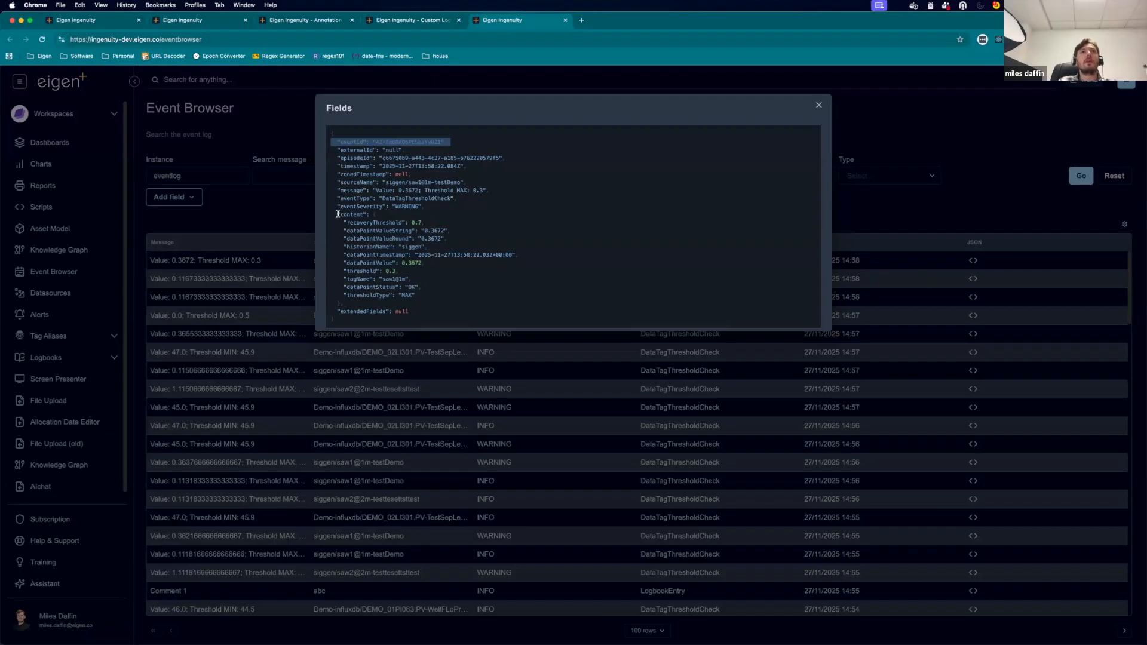
pyautogui.moveTo(422, 295); pyautogui.dragTo(314, 225)
pyautogui.click(438, 277)
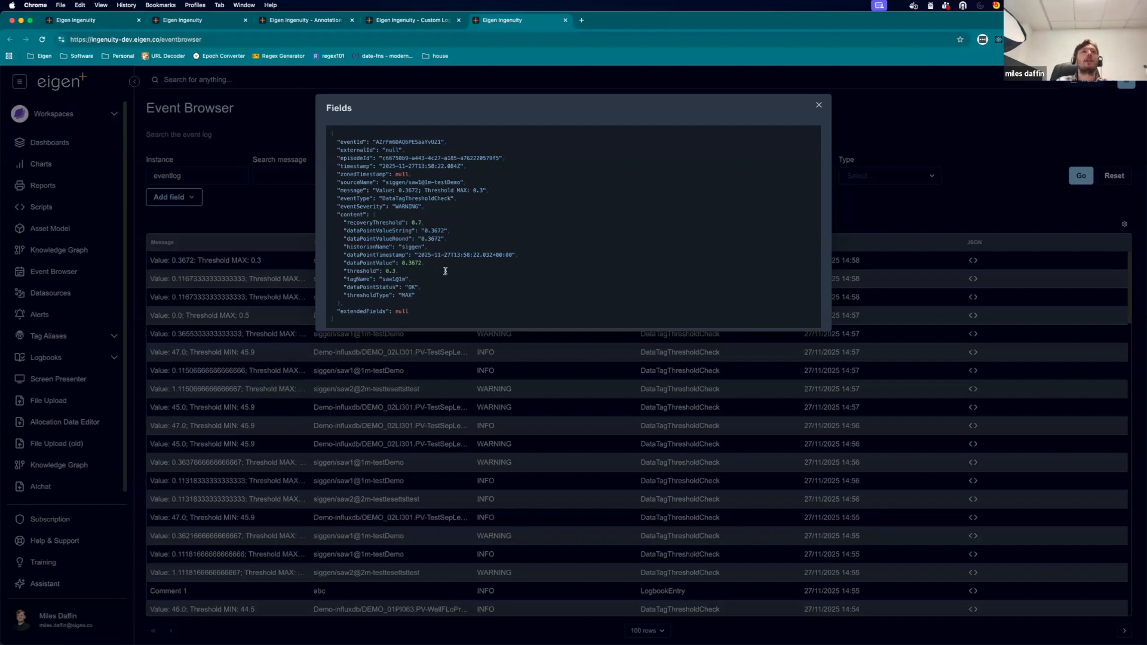
pyautogui.click(818, 106)
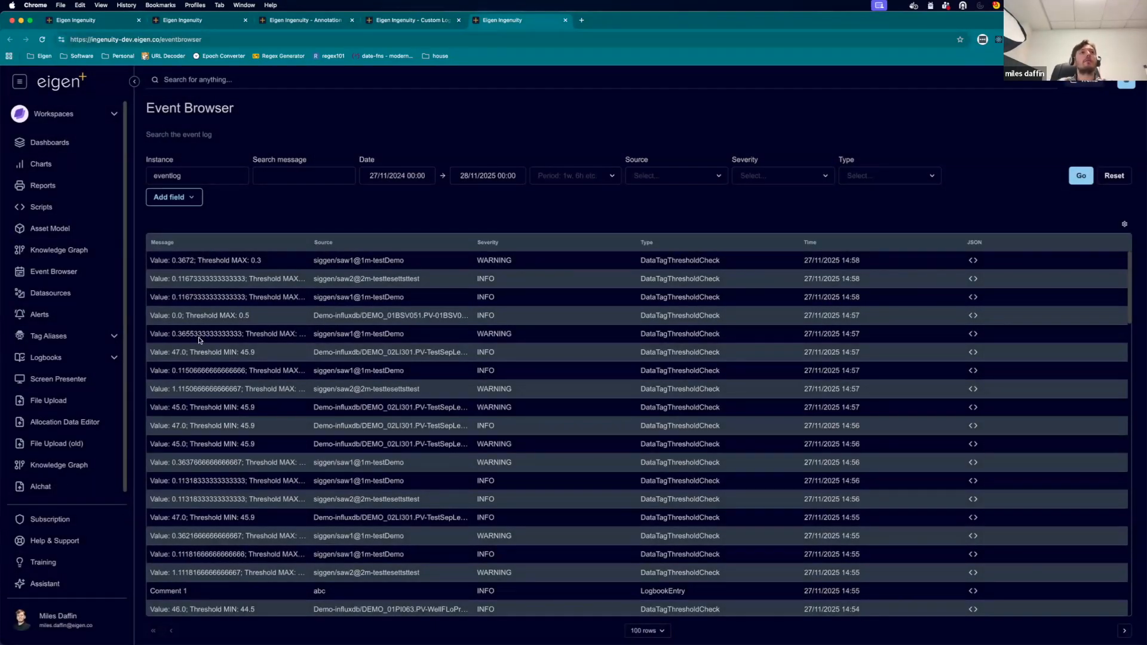
# Open the abc logbook in a new browser tab and switch to it.
pyautogui.click(113, 358)
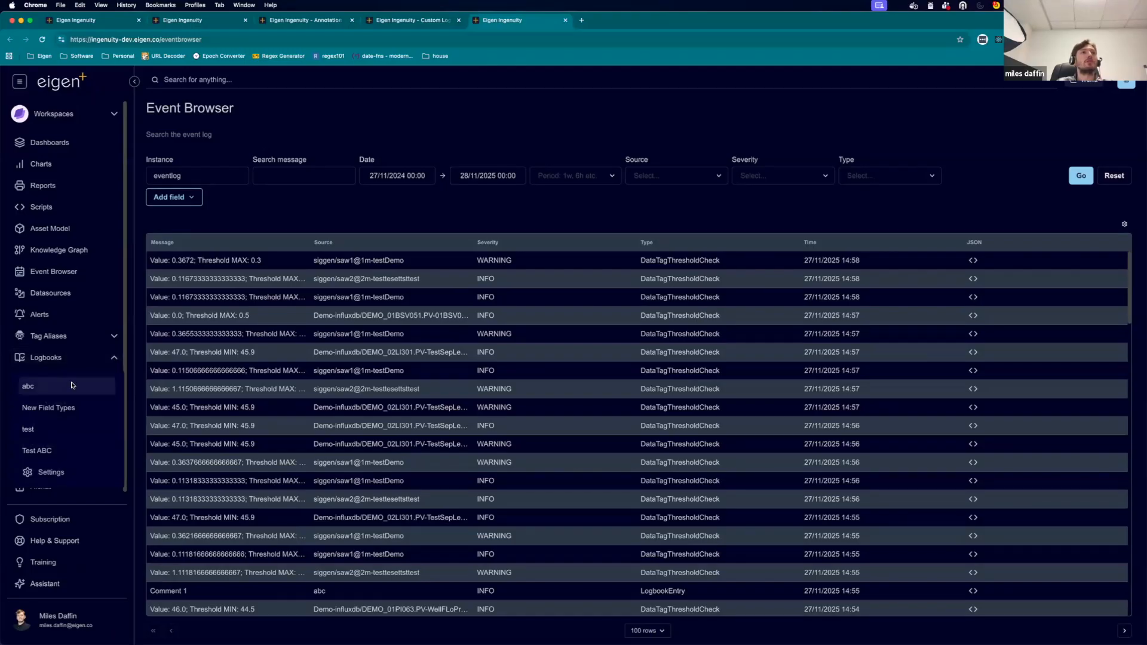
pyautogui.rightClick(72, 385)
pyautogui.click(84, 389)
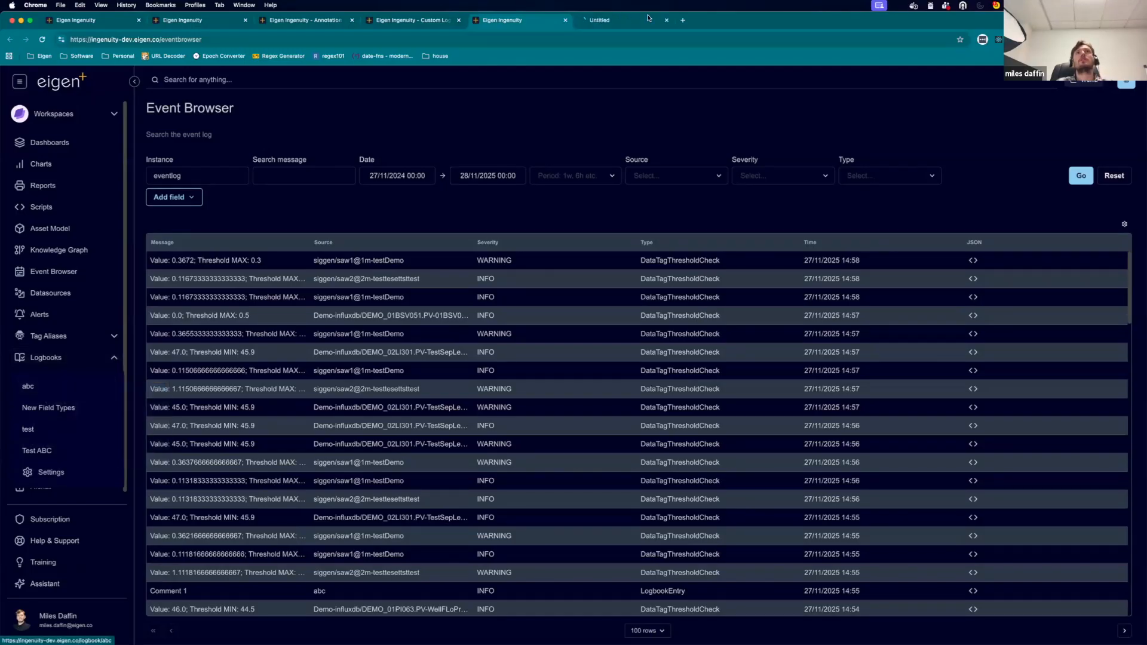
pyautogui.click(629, 20)
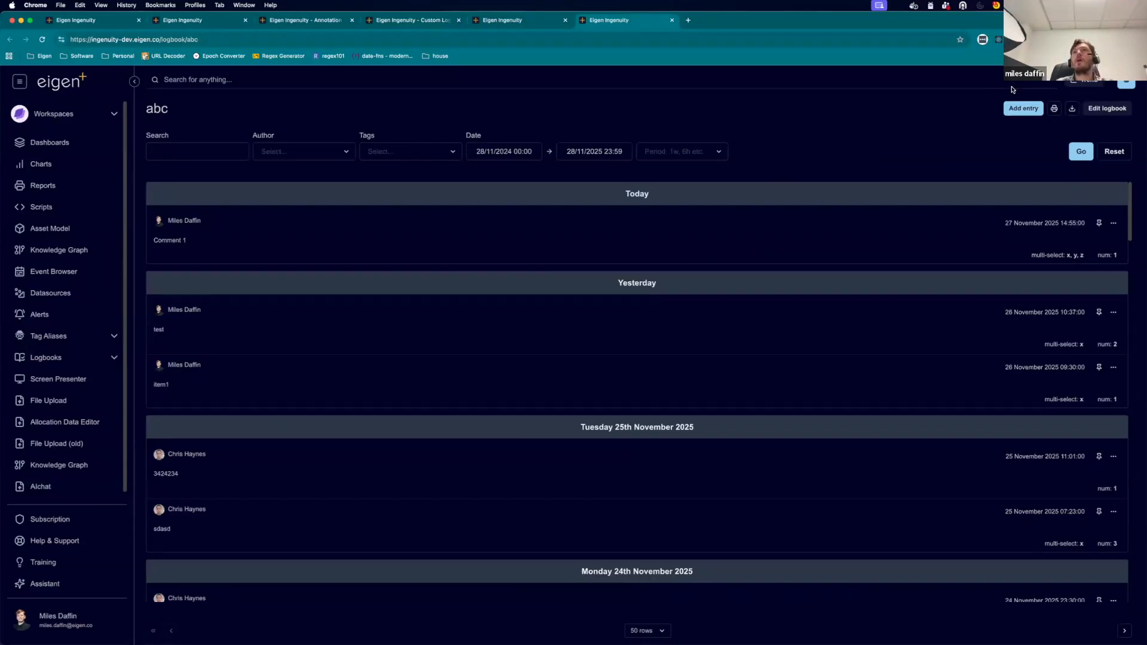
# Open the abc logbook's settings, examine the types available for a new field, and close the form without adding one.
pyautogui.click(1109, 109)
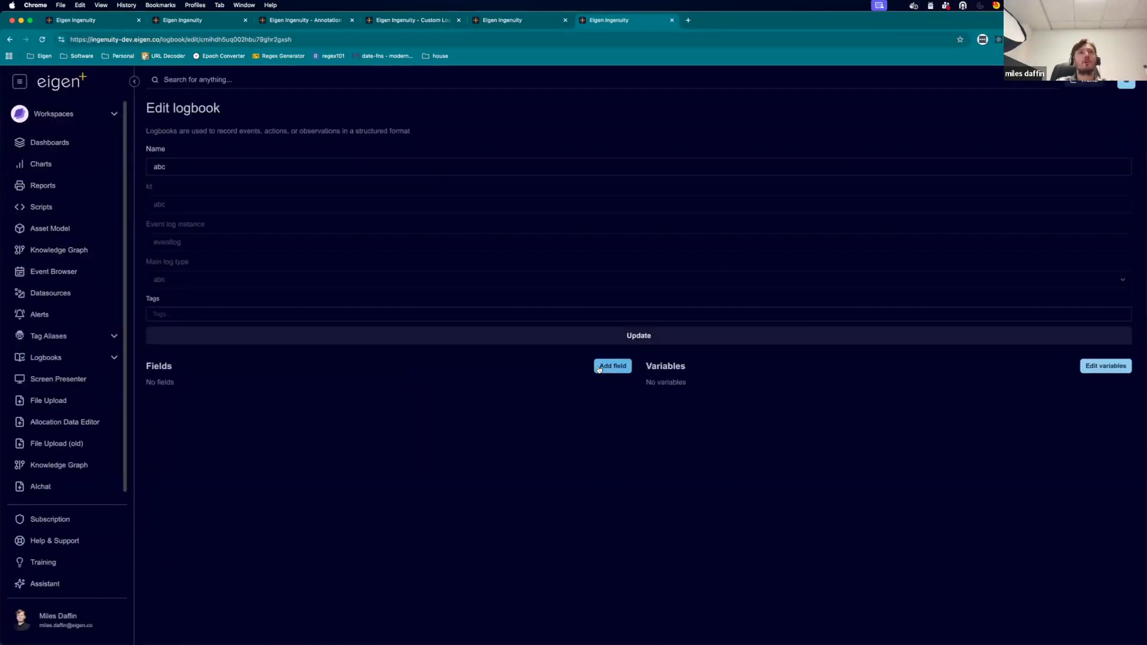
pyautogui.click(599, 367)
pyautogui.click(574, 291)
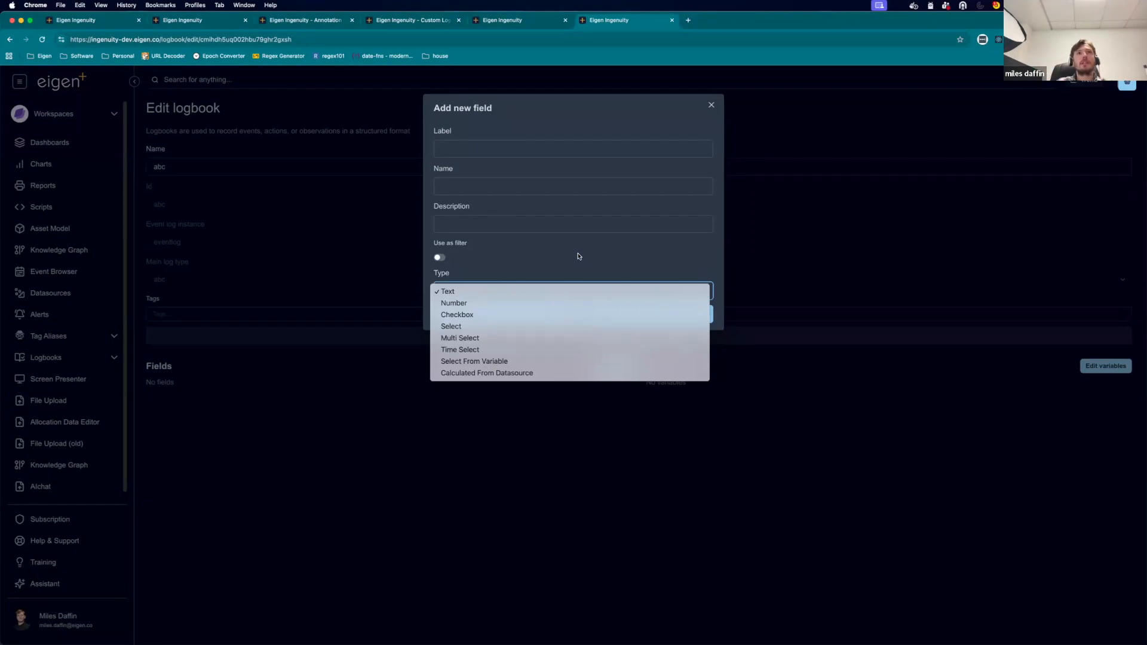
pyautogui.click(621, 265)
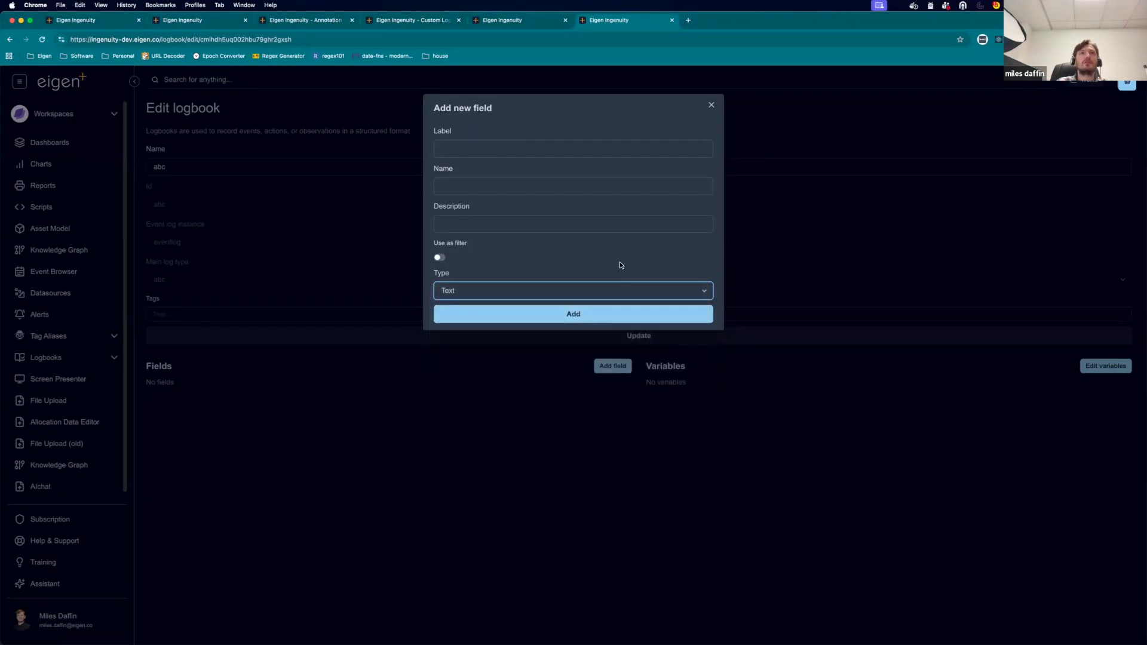
pyautogui.click(711, 105)
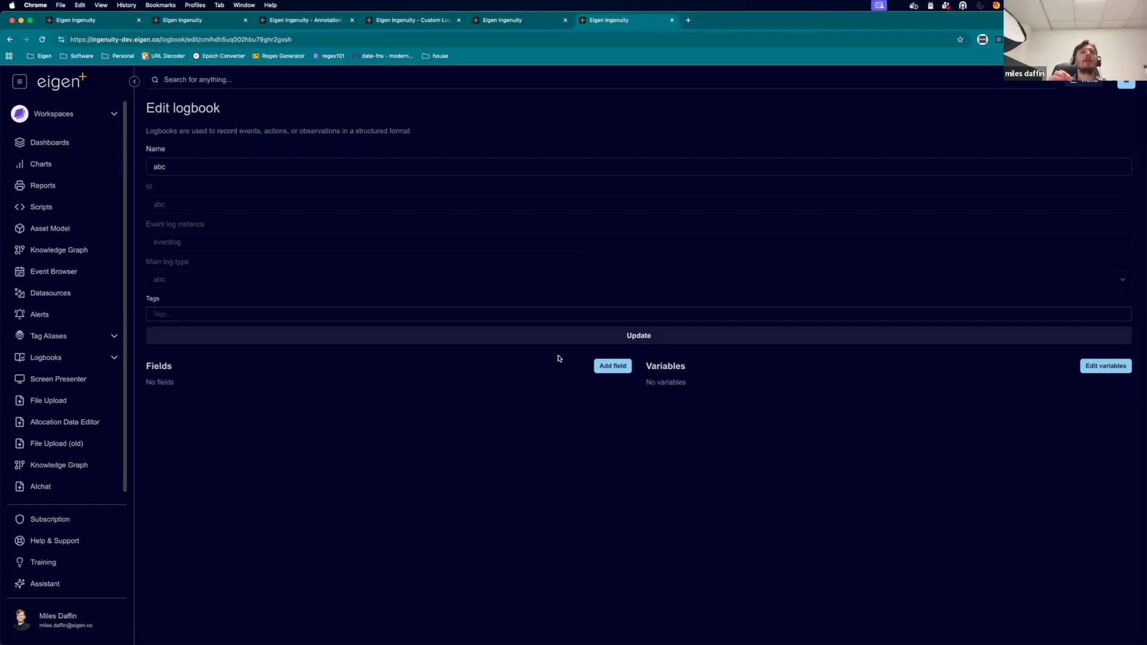
# Return to the abc logbook's entries and switch to the Custom Logbook page's browser tab.
pyautogui.press('super+bracketleft')
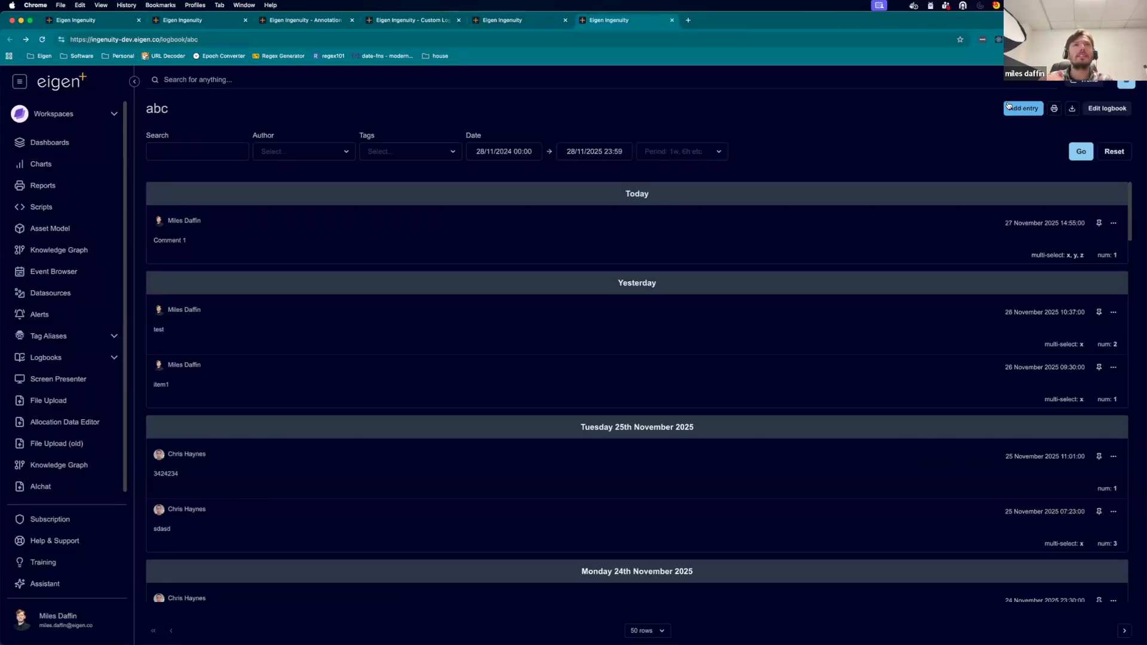
pyautogui.click(525, 24)
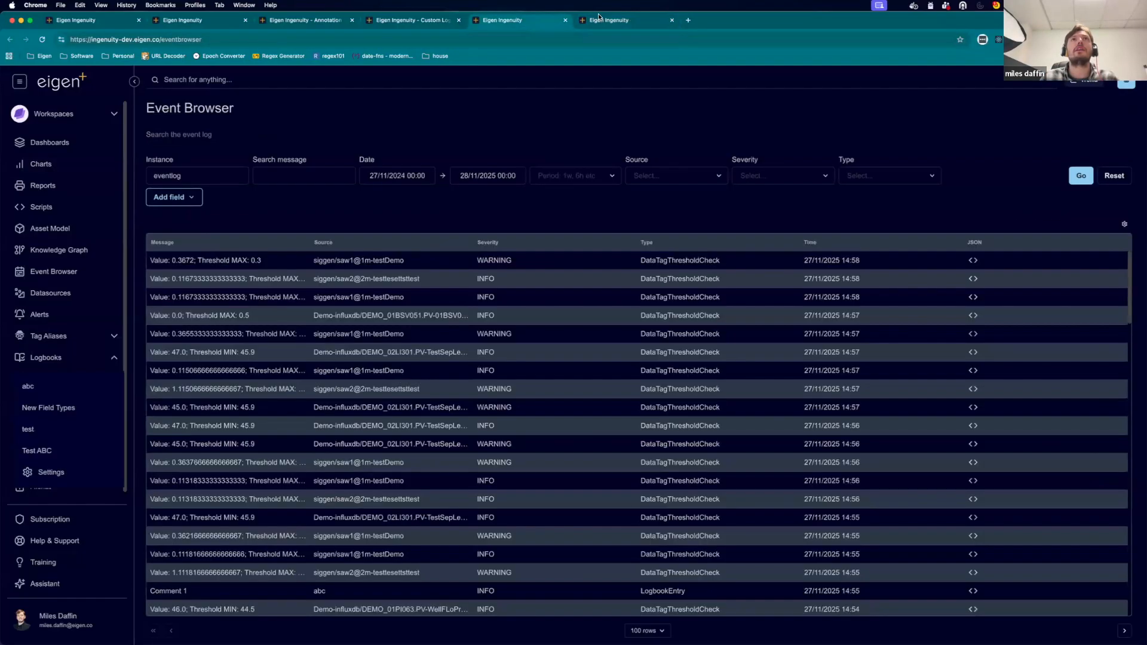
pyautogui.click(430, 22)
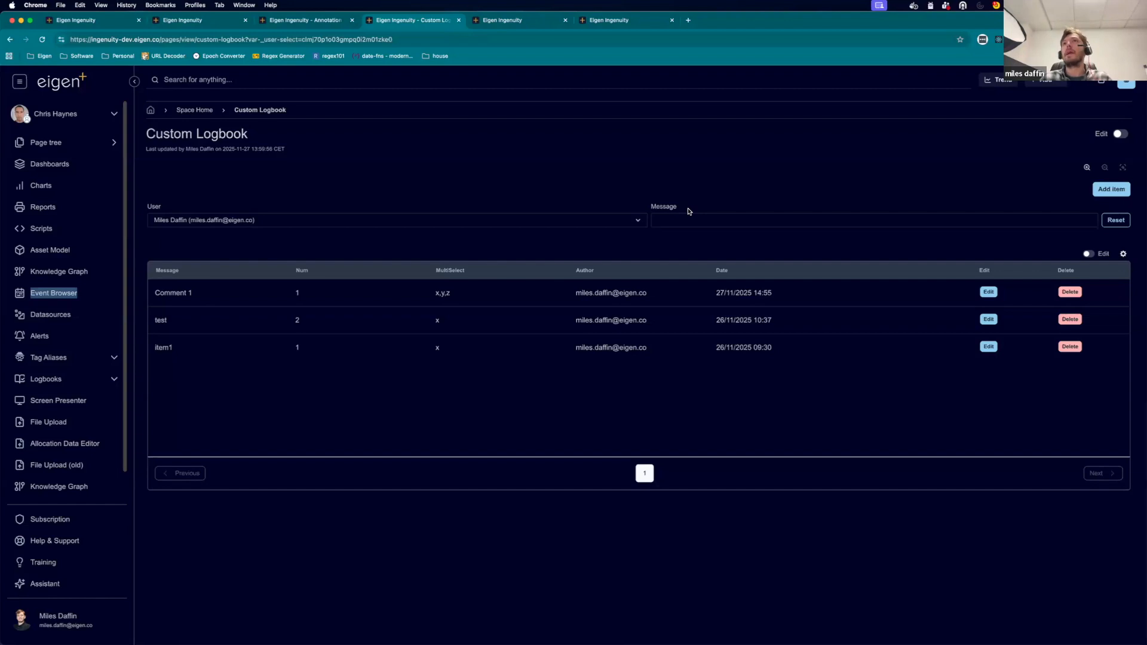
# Start editing the Custom Logbook page and add a Submit data widget below the table.
pyautogui.click(1120, 137)
pyautogui.scroll(-3, 91, 563)
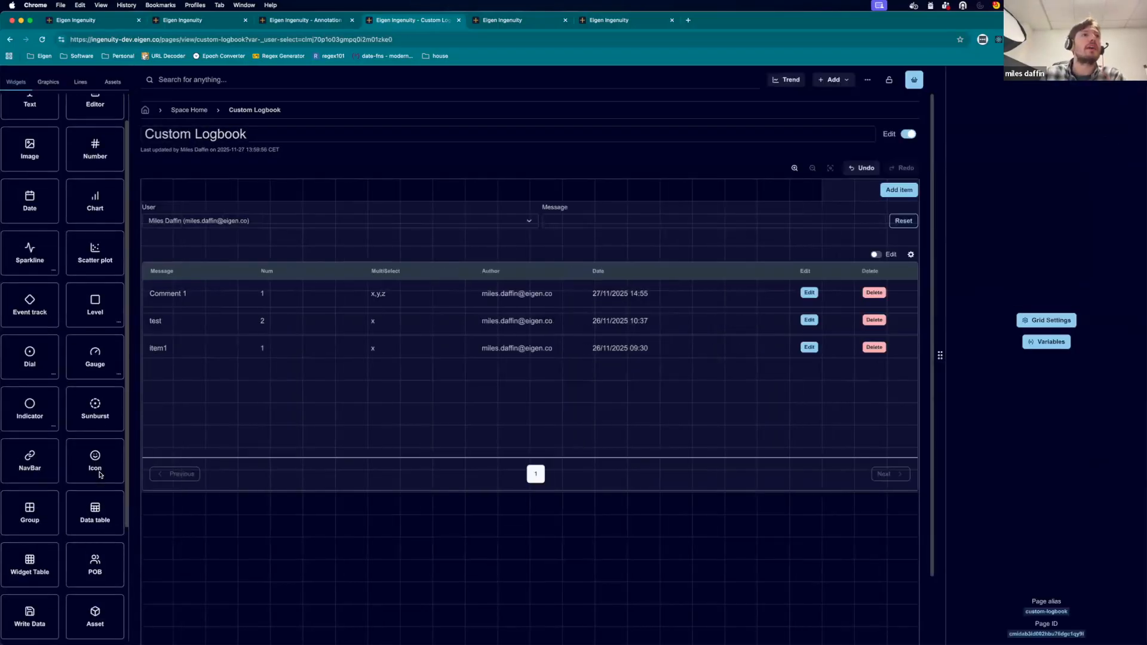
pyautogui.moveTo(91, 563); pyautogui.dragTo(422, 547)
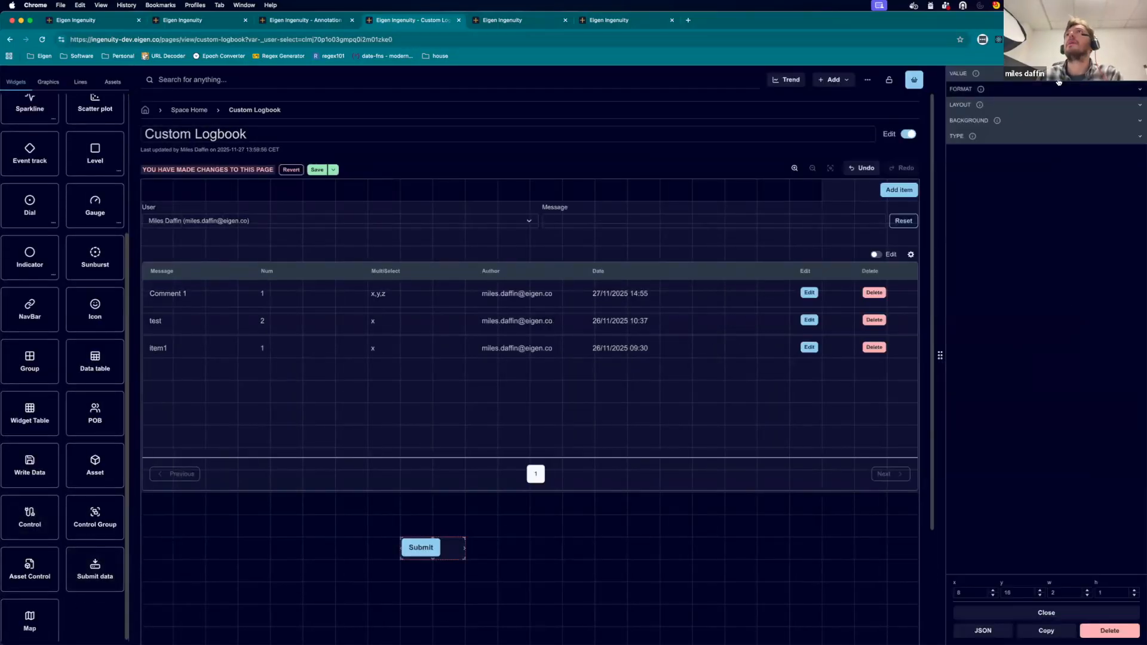
# Expand the Submit data widget's value and format settings and set its source to Event Log Write.
pyautogui.click(1057, 81)
pyautogui.click(1029, 209)
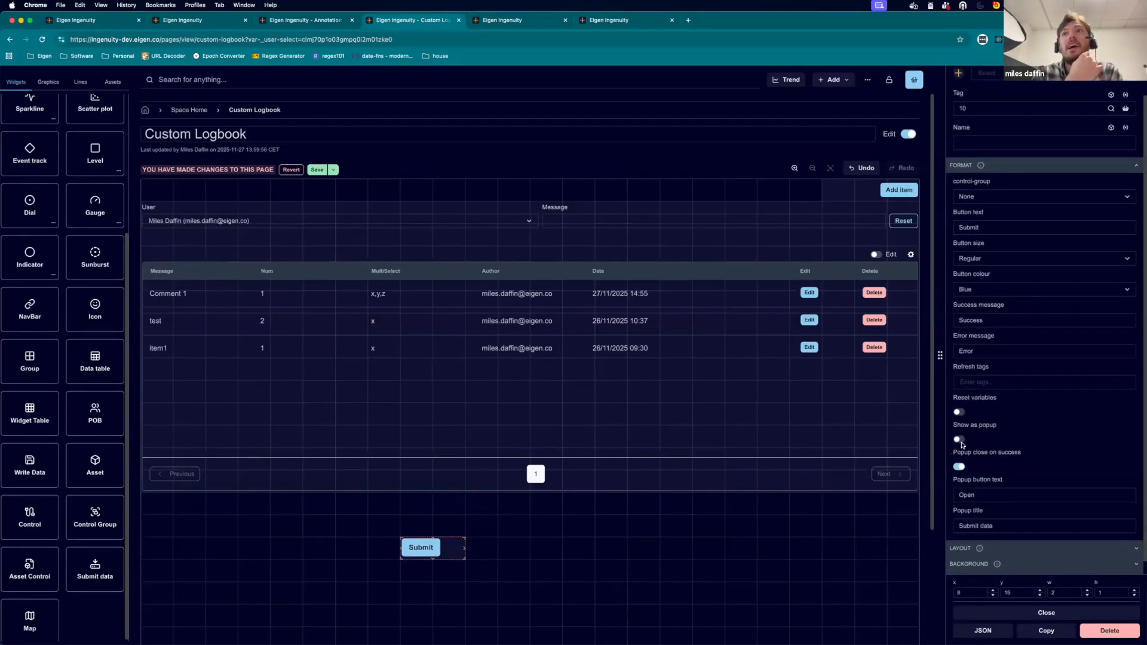
pyautogui.scroll(1, 1015, 299)
pyautogui.click(1040, 105)
pyautogui.click(1052, 138)
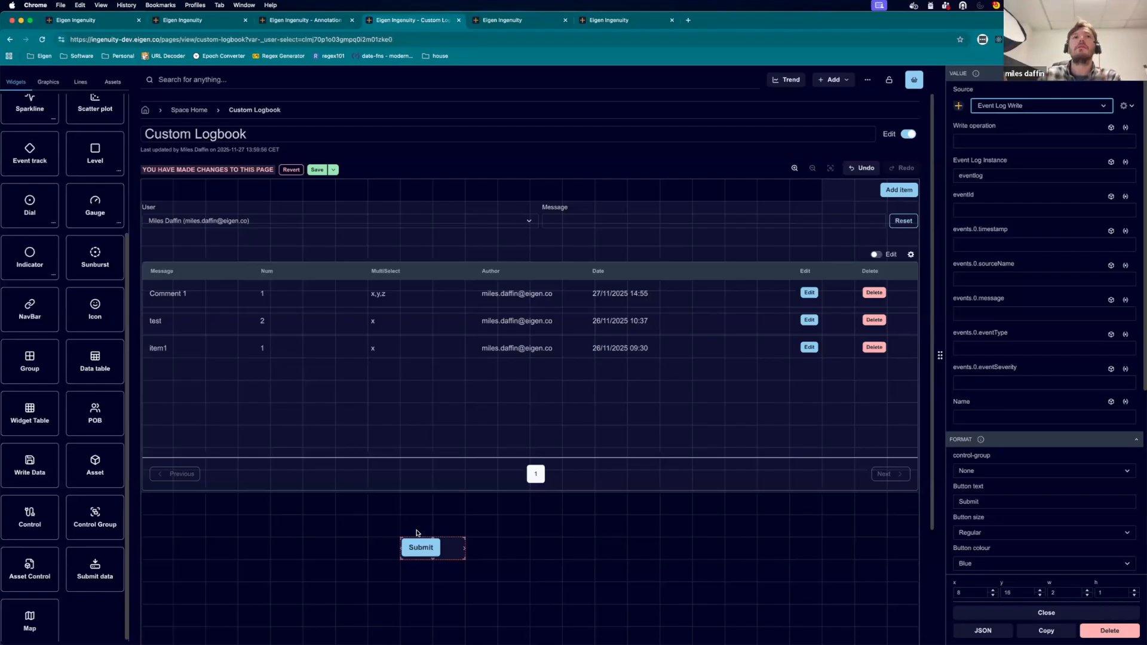
# Review the Submit data widget's format settings and control group choices, leave the group at None, and deselect the widget.
pyautogui.scroll(-6, 1058, 121)
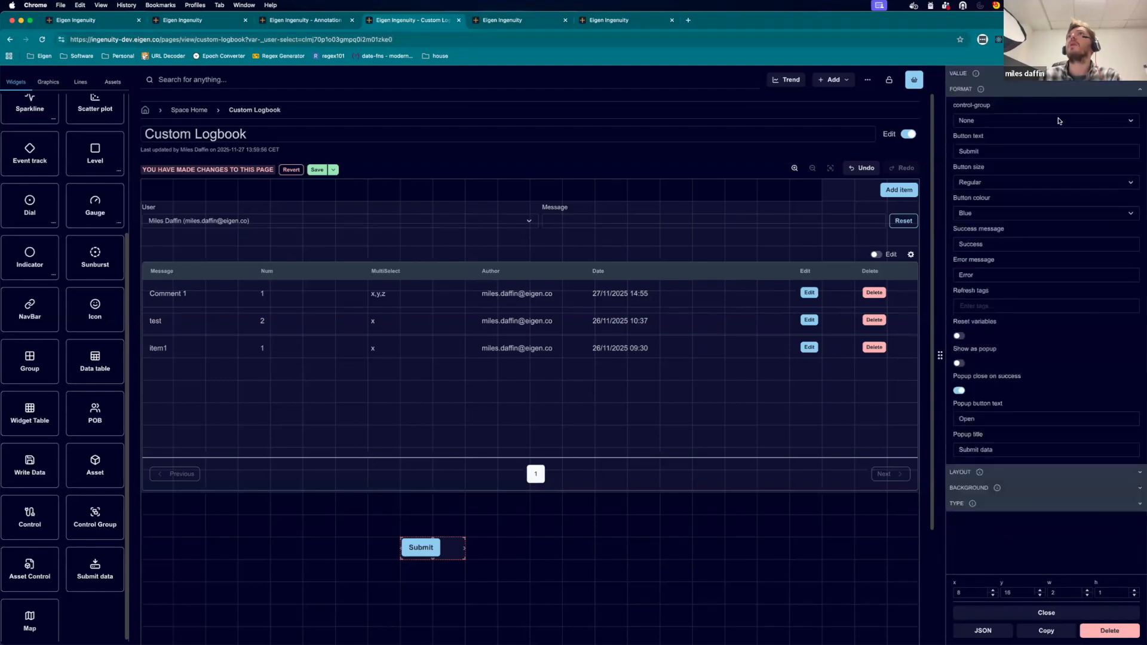
pyautogui.click(1058, 121)
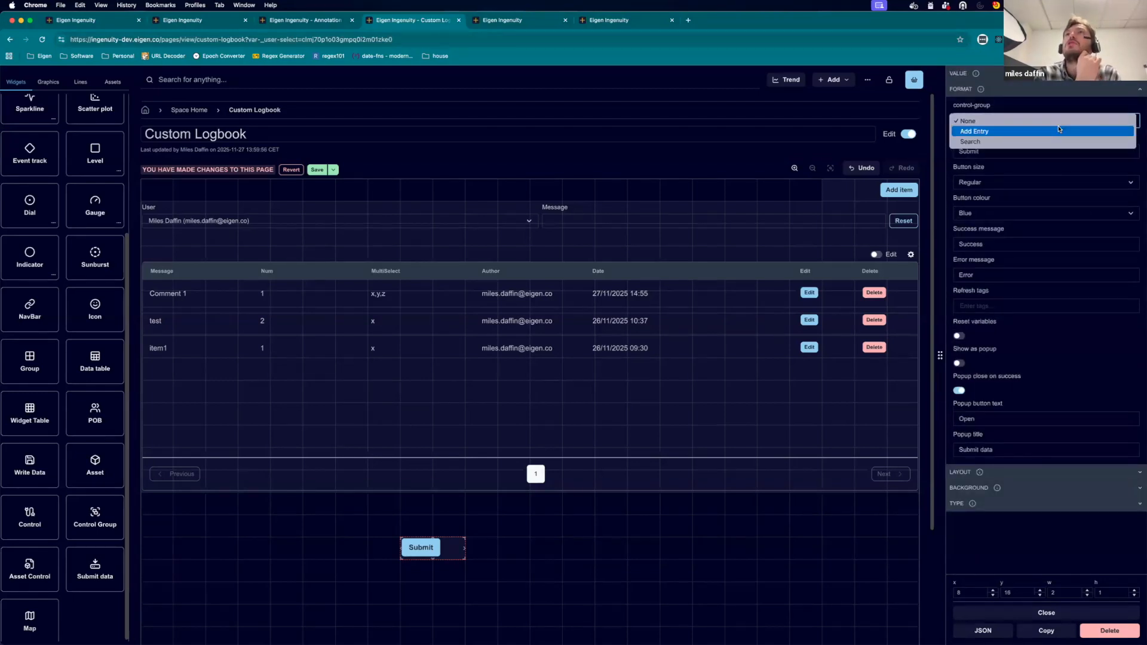
pyautogui.click(882, 545)
pyautogui.click(815, 557)
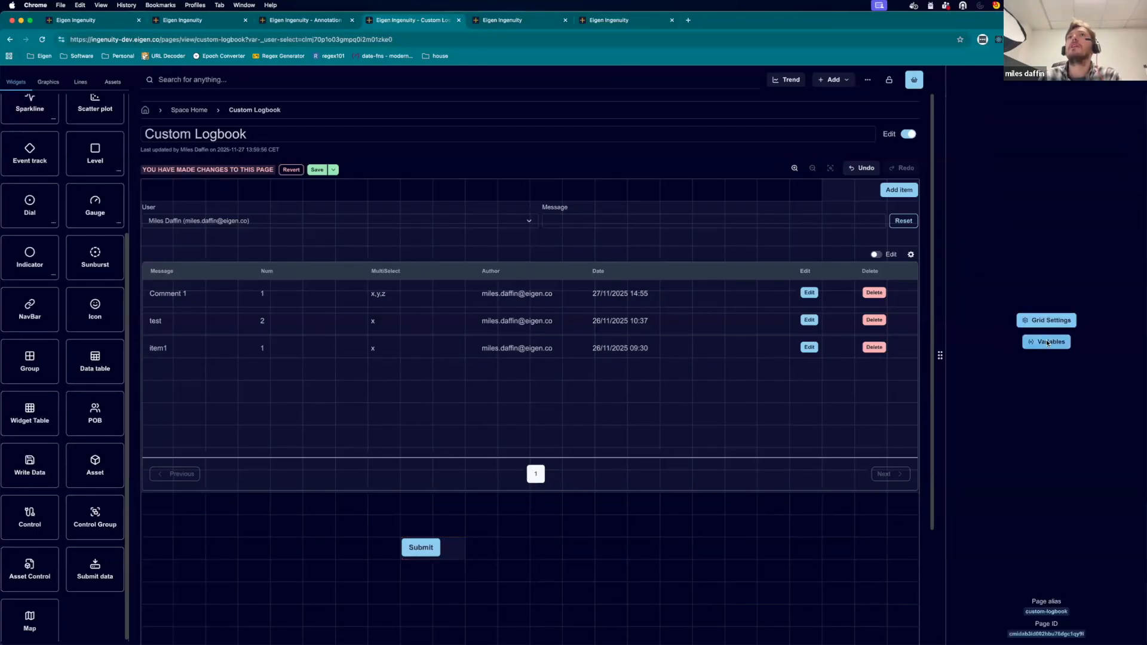
# Examine the controls in the page's Add Entry control group, cancel without changes, and stop editing the page.
pyautogui.click(1046, 342)
pyautogui.click(430, 137)
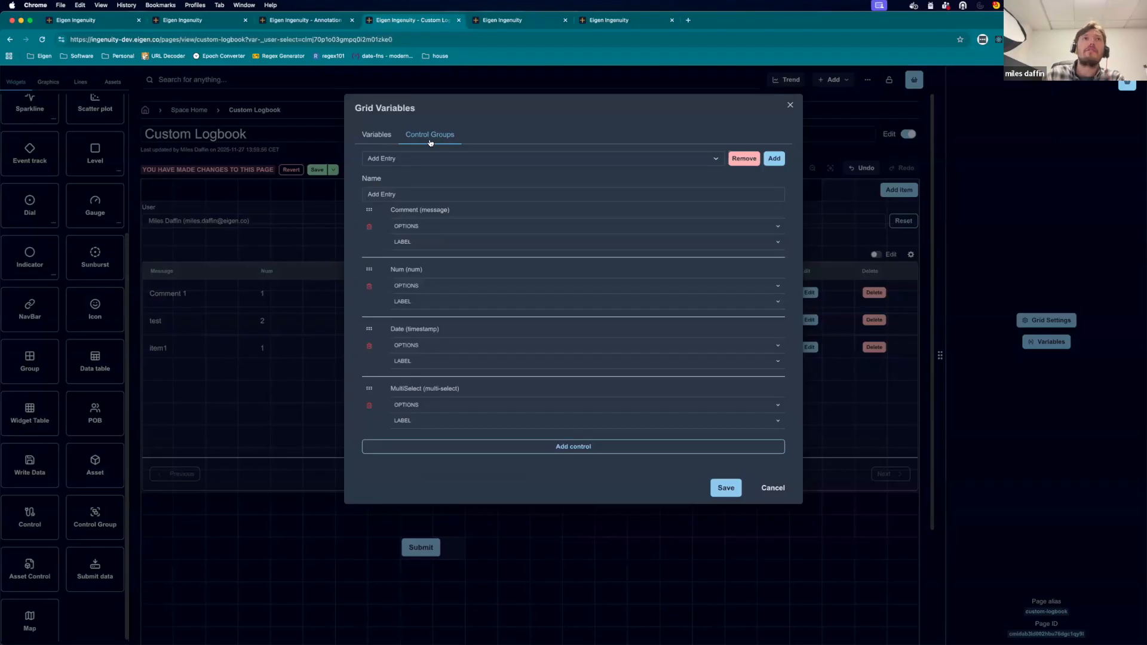
pyautogui.click(770, 489)
pyautogui.click(908, 134)
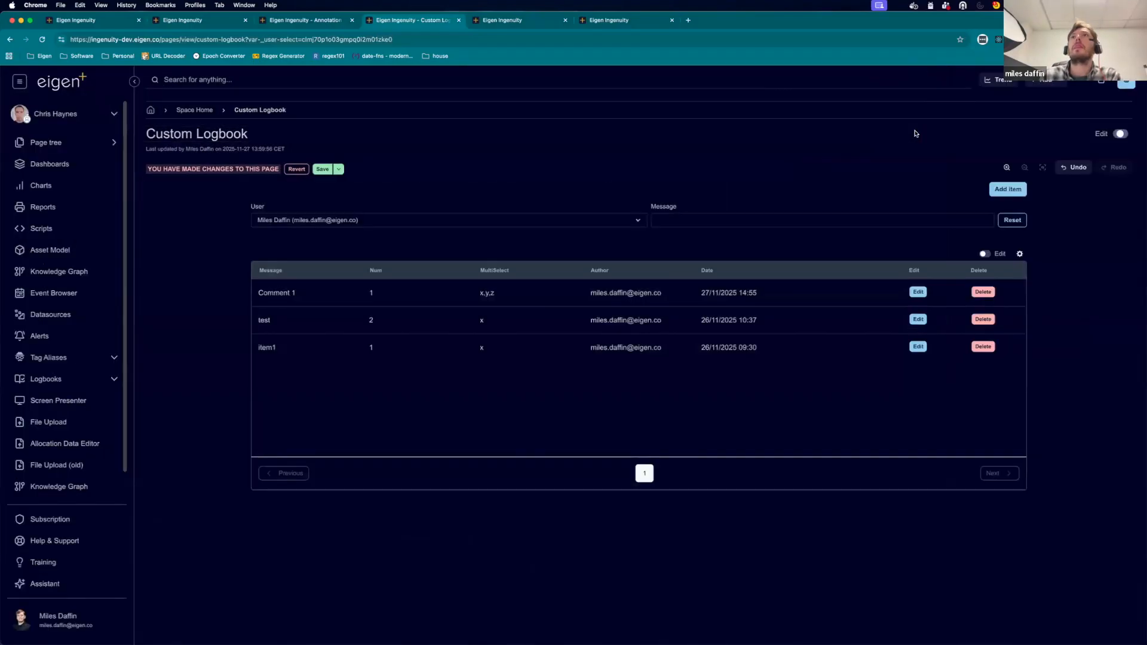
# Add a logbook item with comment "hello", Num 2 and MultiSelect x, and submit it.
pyautogui.click(1113, 191)
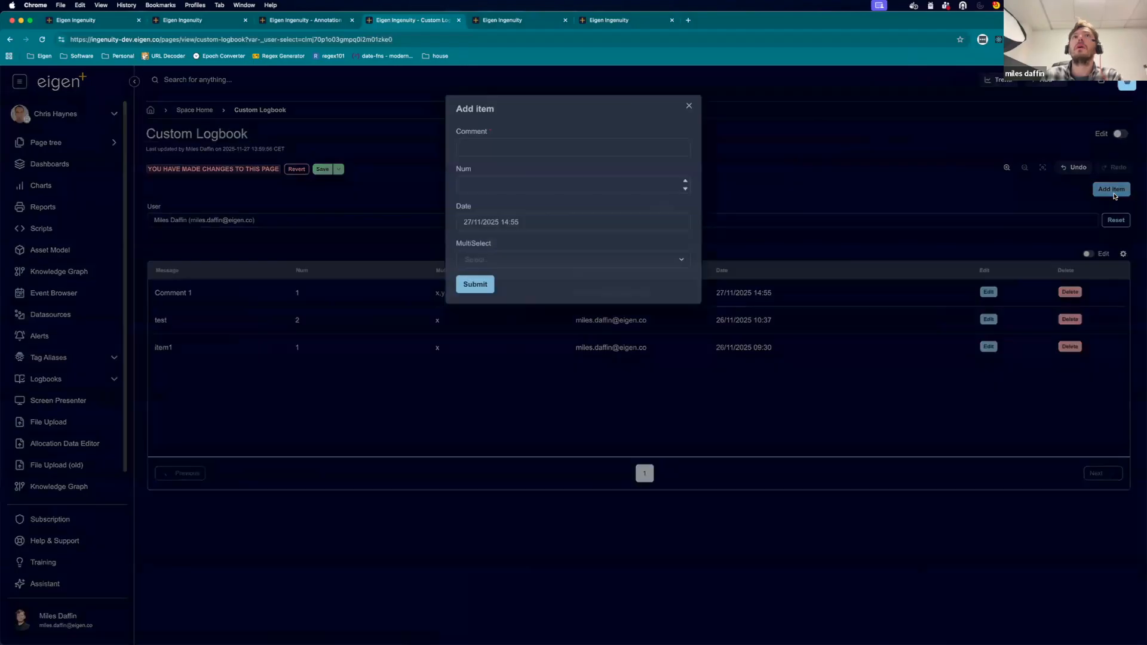
pyautogui.click(619, 147)
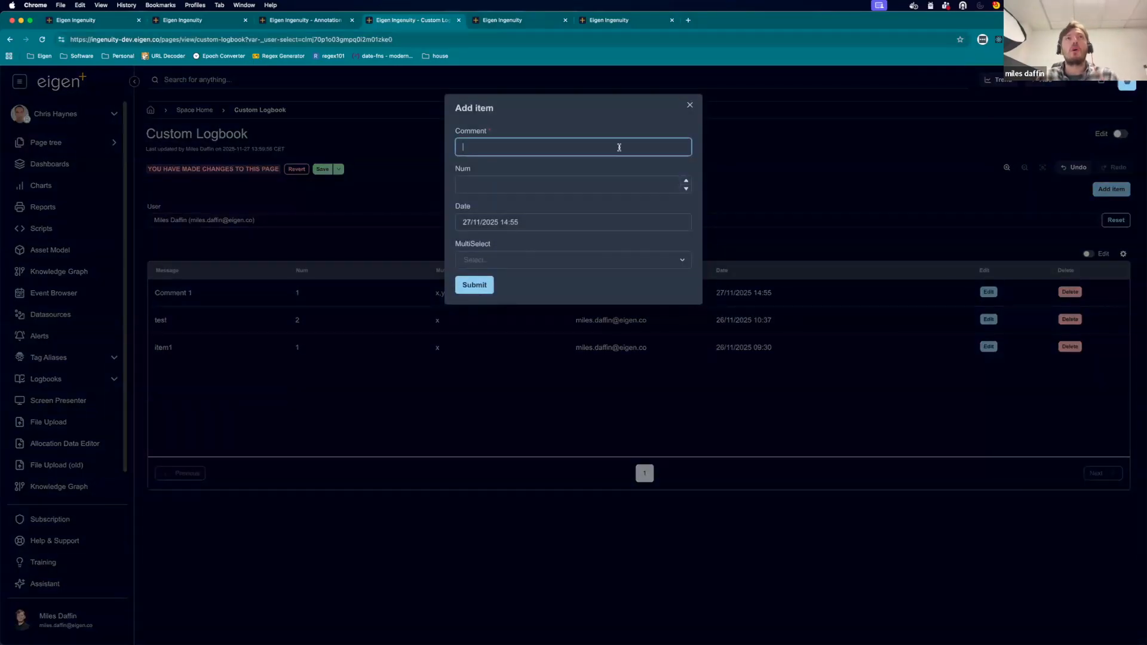
pyautogui.write('hello')
pyautogui.click(582, 190)
pyautogui.write('2')
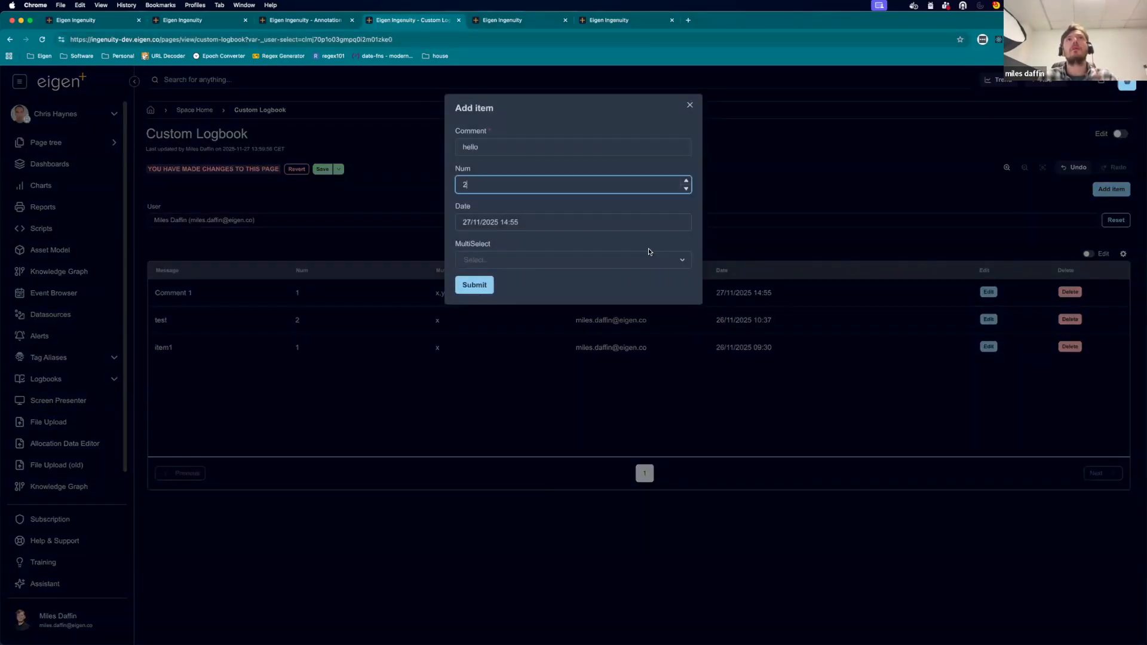
pyautogui.click(650, 258)
pyautogui.click(583, 284)
pyautogui.click(485, 285)
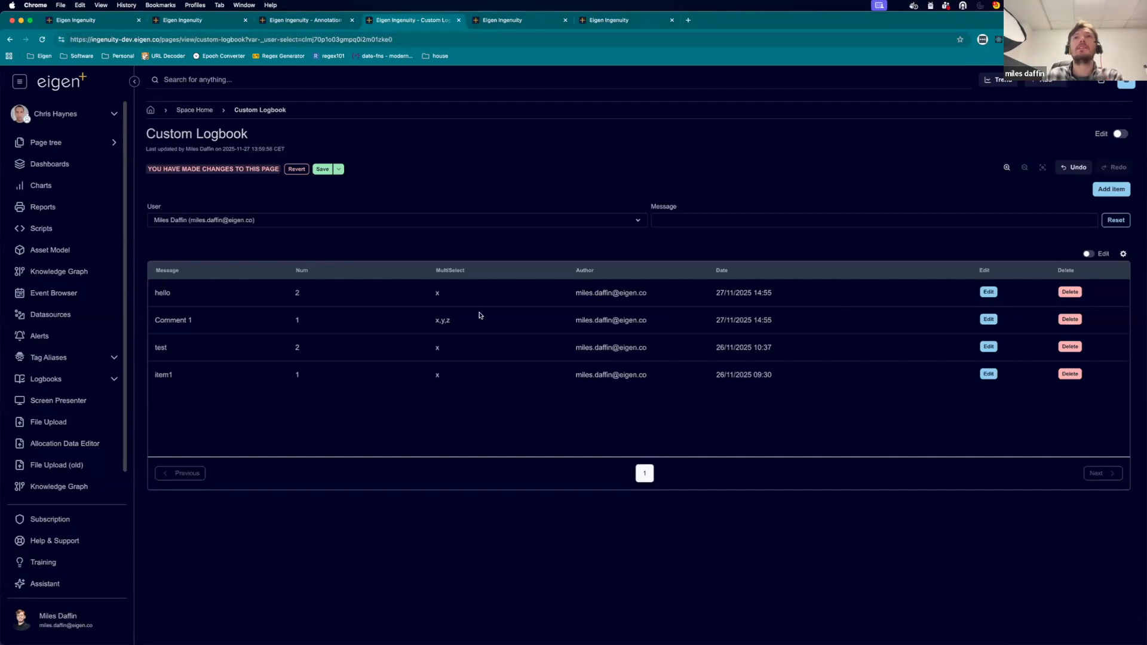
# Reload the abc logbook in its browser tab to check for the submitted entry, and return to the Custom Logbook page.
pyautogui.click(608, 27)
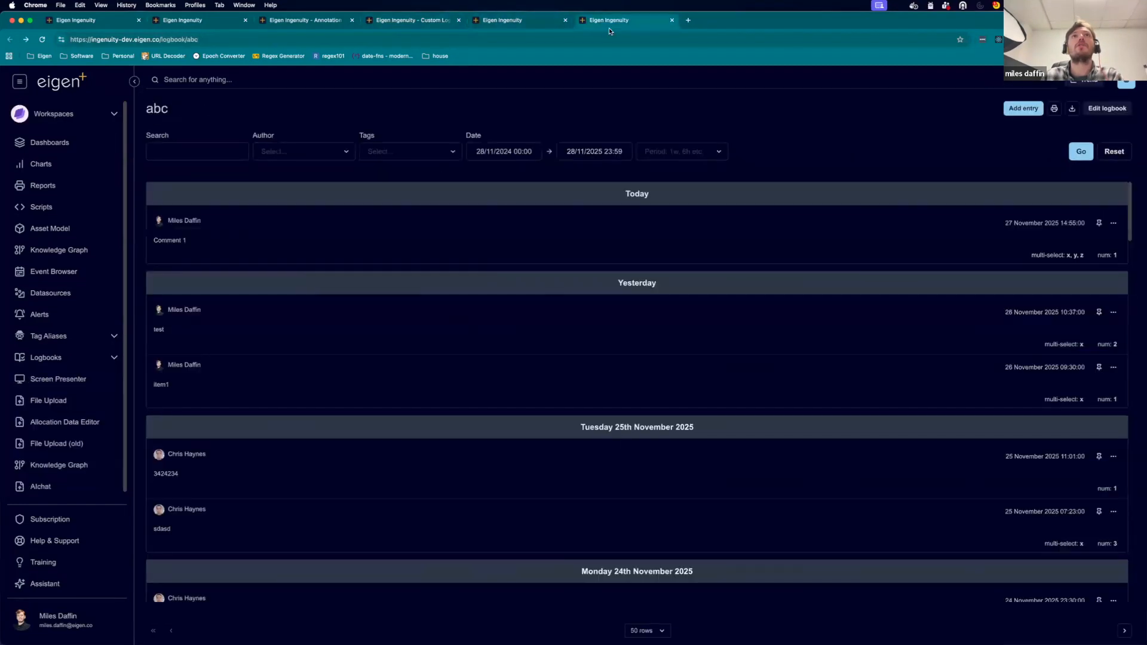
pyautogui.press('super+r')
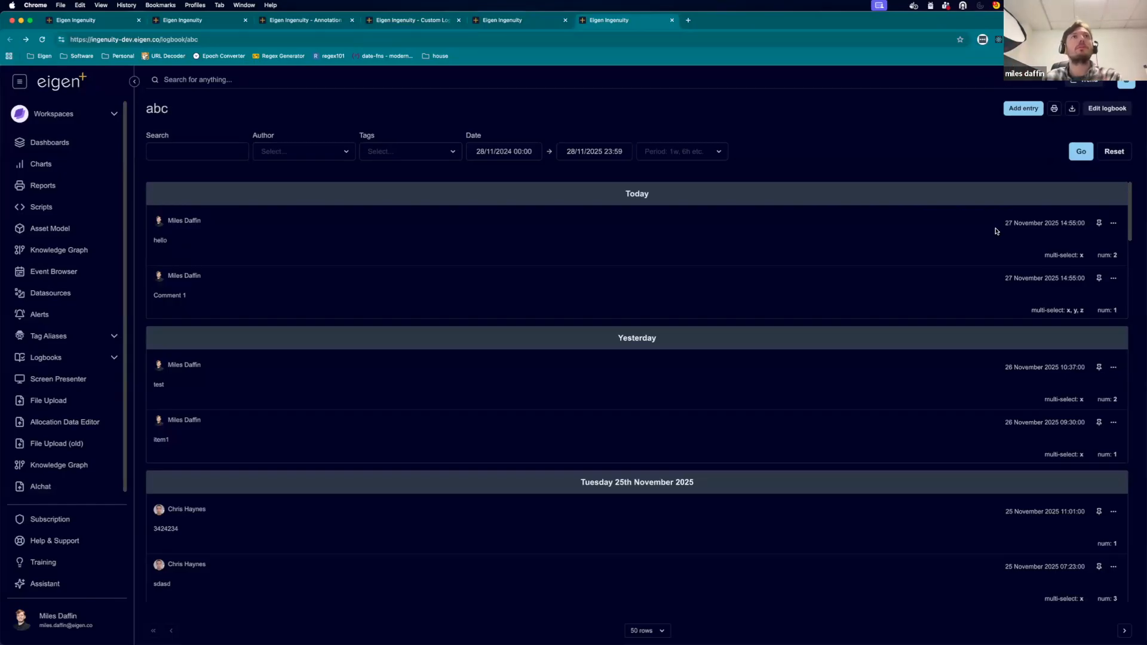
pyautogui.hotkey('ctrl', 'shift', 'Tab')
pyautogui.hotkey('ctrl', 'shift', 'Tab')
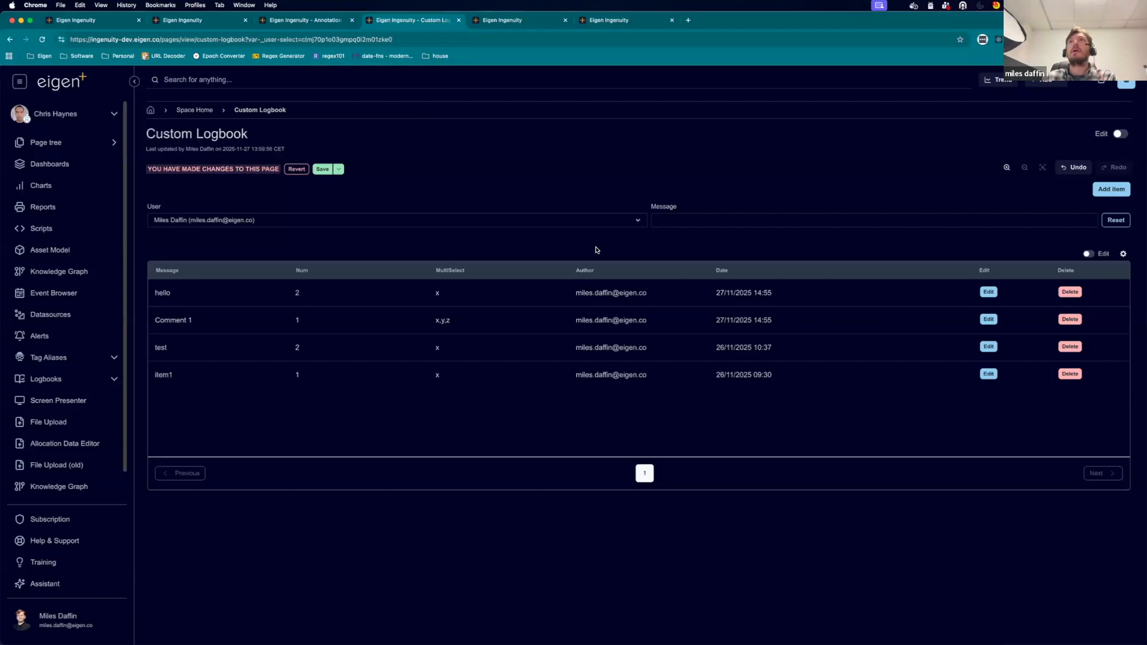
# Edit the page to move the logbook table down to grid position y 4, view its source settings, and stop editing.
pyautogui.click(1120, 134)
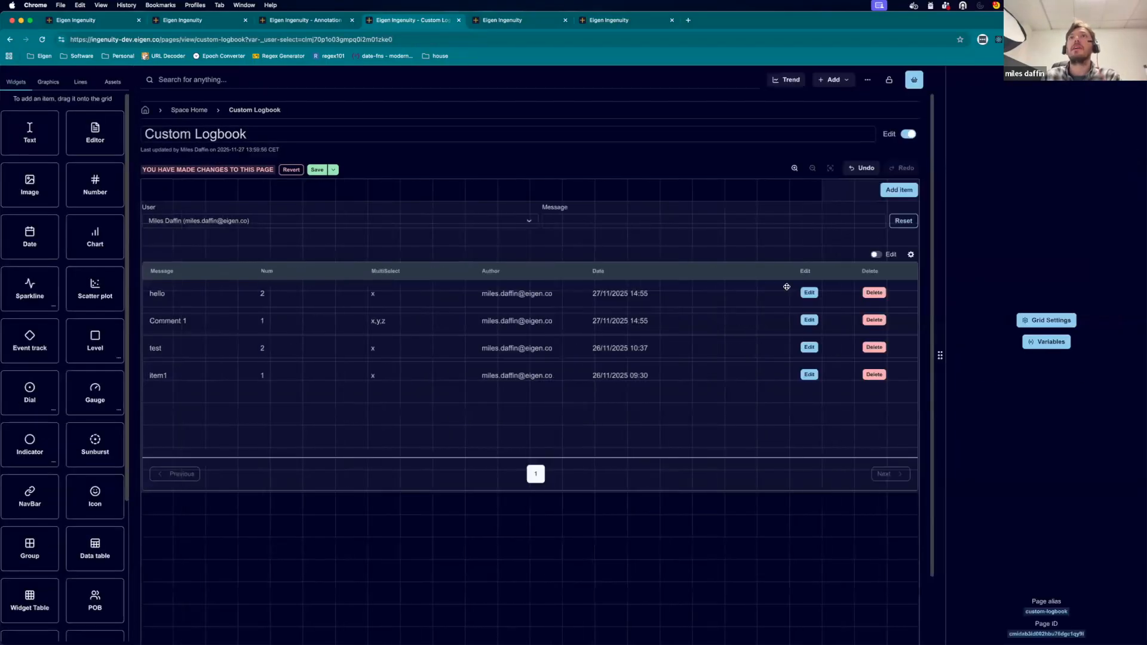
pyautogui.moveTo(764, 295); pyautogui.dragTo(765, 335)
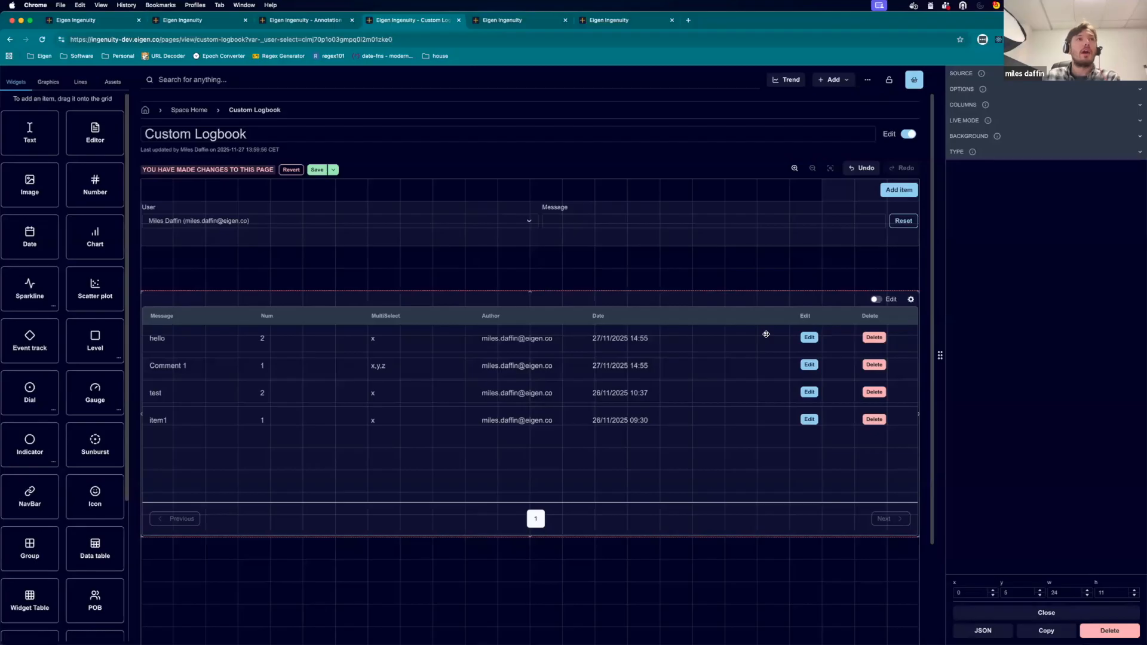
pyautogui.moveTo(766, 334); pyautogui.dragTo(766, 313)
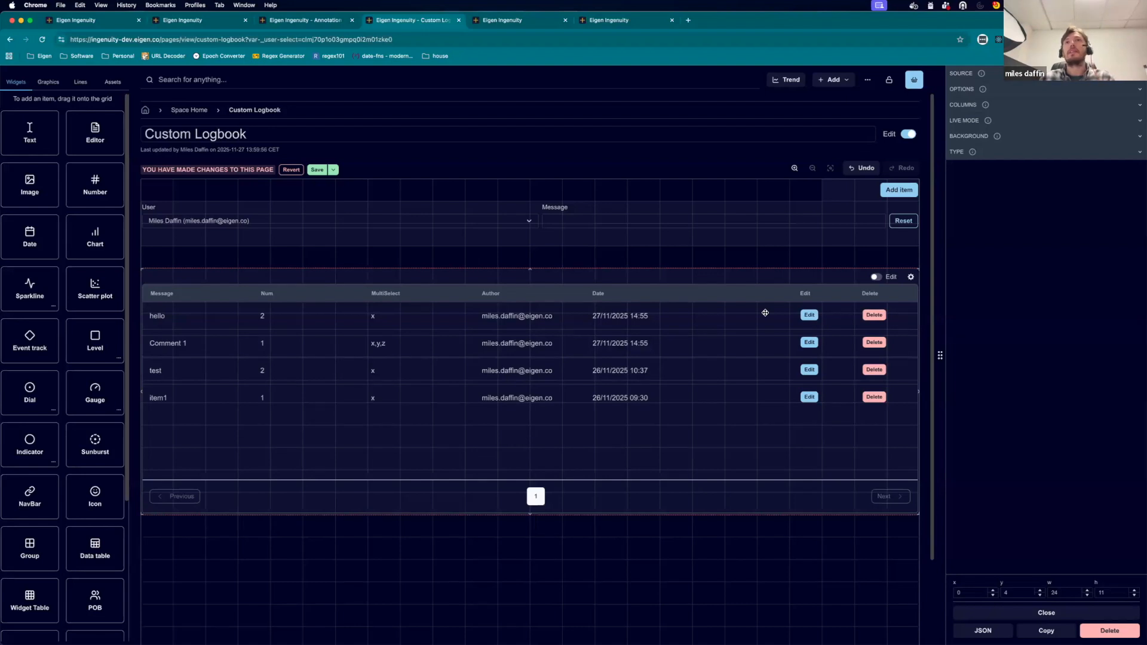
pyautogui.click(986, 73)
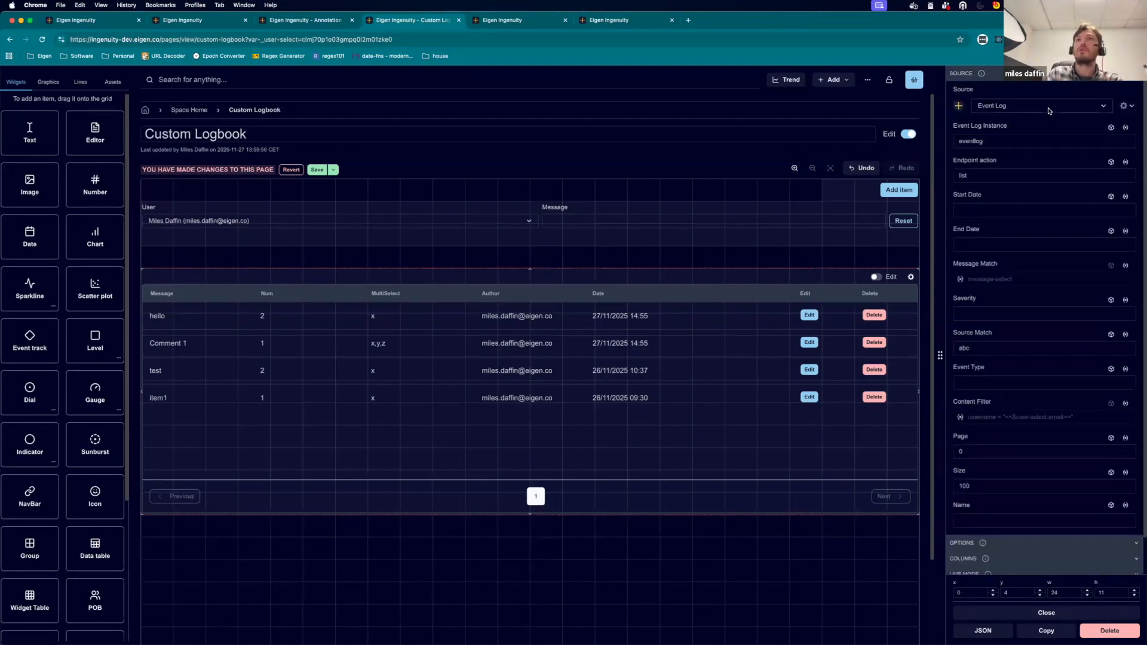
pyautogui.click(909, 134)
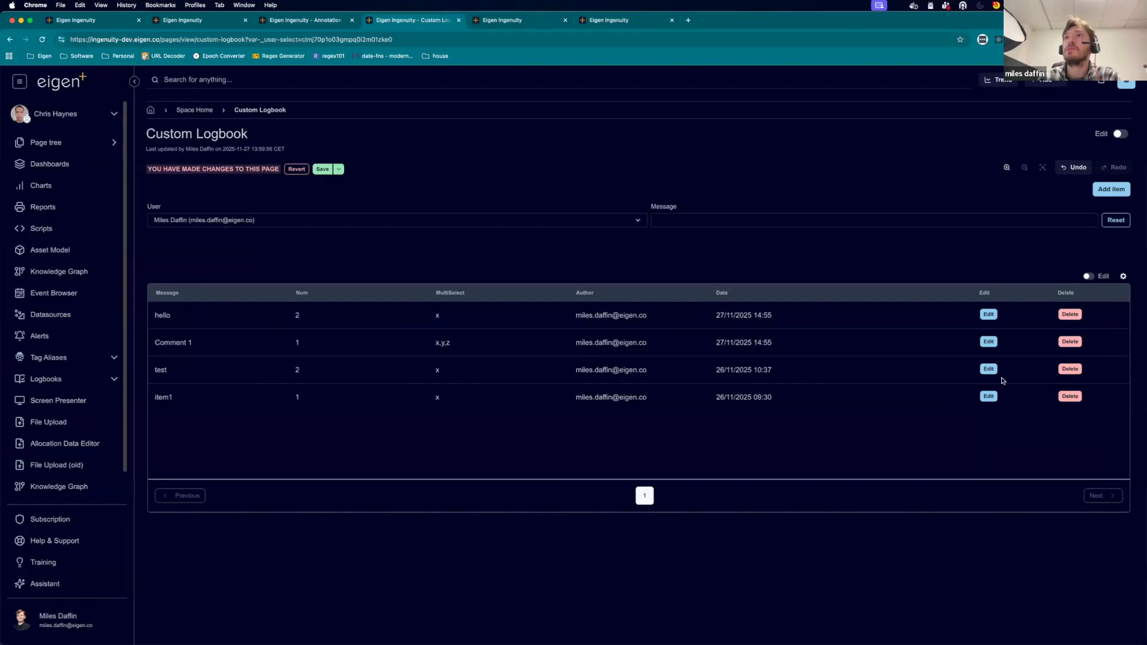
# Change the hello entry's comment to "hello edit", submit it, and delete that entry from the table.
pyautogui.click(989, 315)
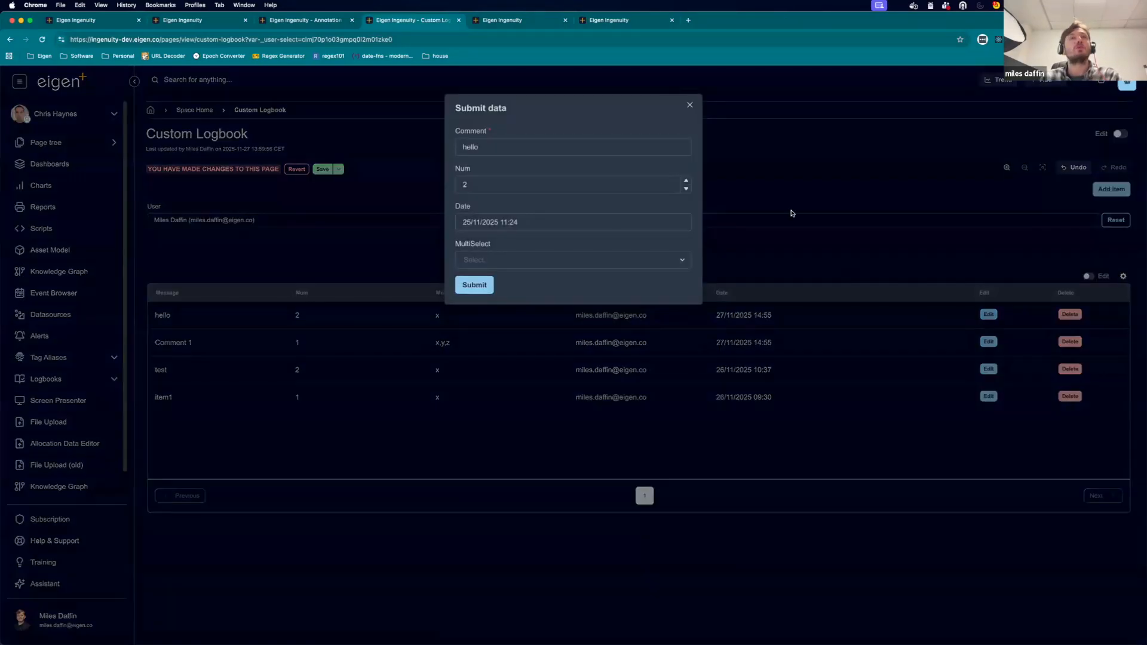
pyautogui.click(626, 149)
pyautogui.write('edit')
pyautogui.click(474, 285)
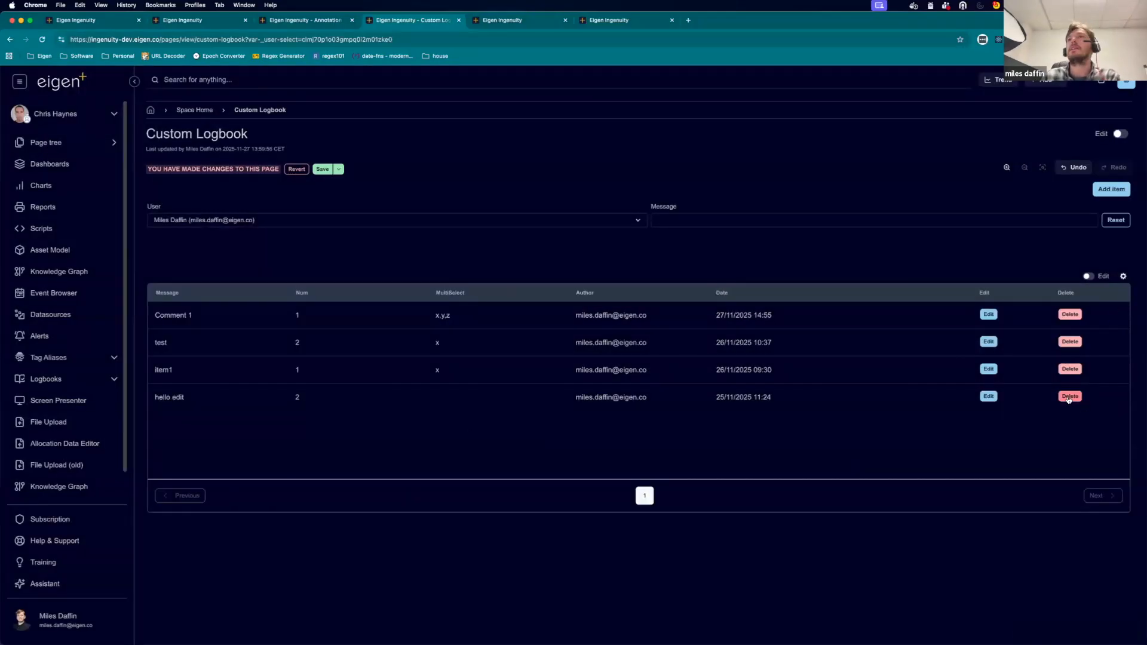
pyautogui.click(1070, 397)
pyautogui.click(471, 137)
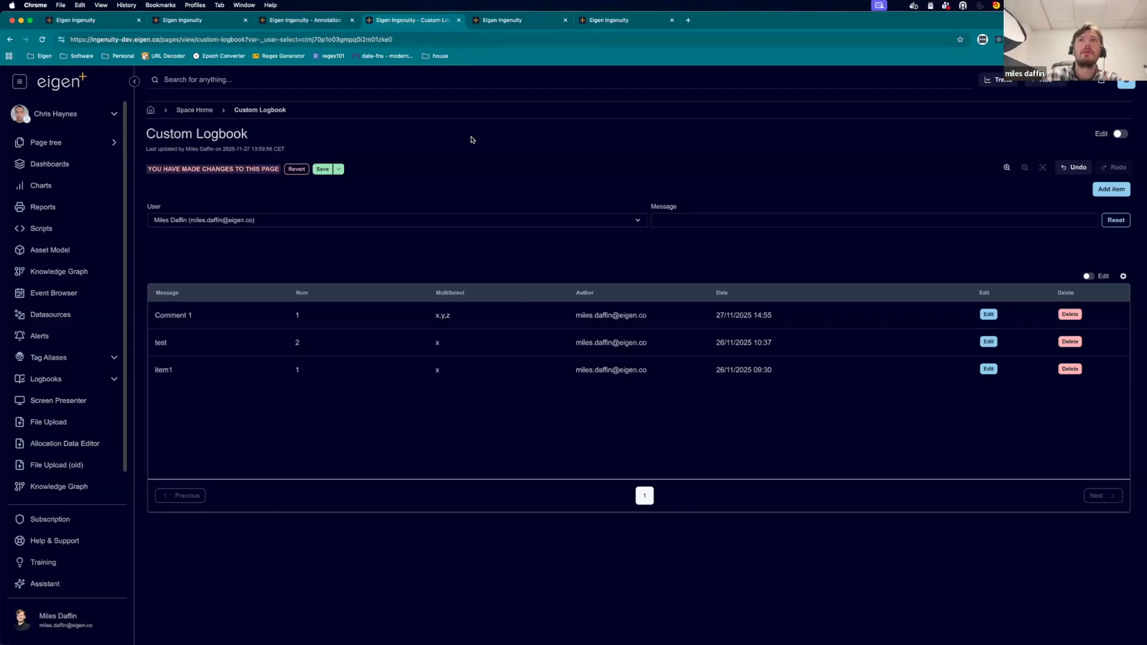
# Open the Comment 1 entry's edit form to view its fields and close it without submitting.
pyautogui.click(990, 316)
pyautogui.click(505, 149)
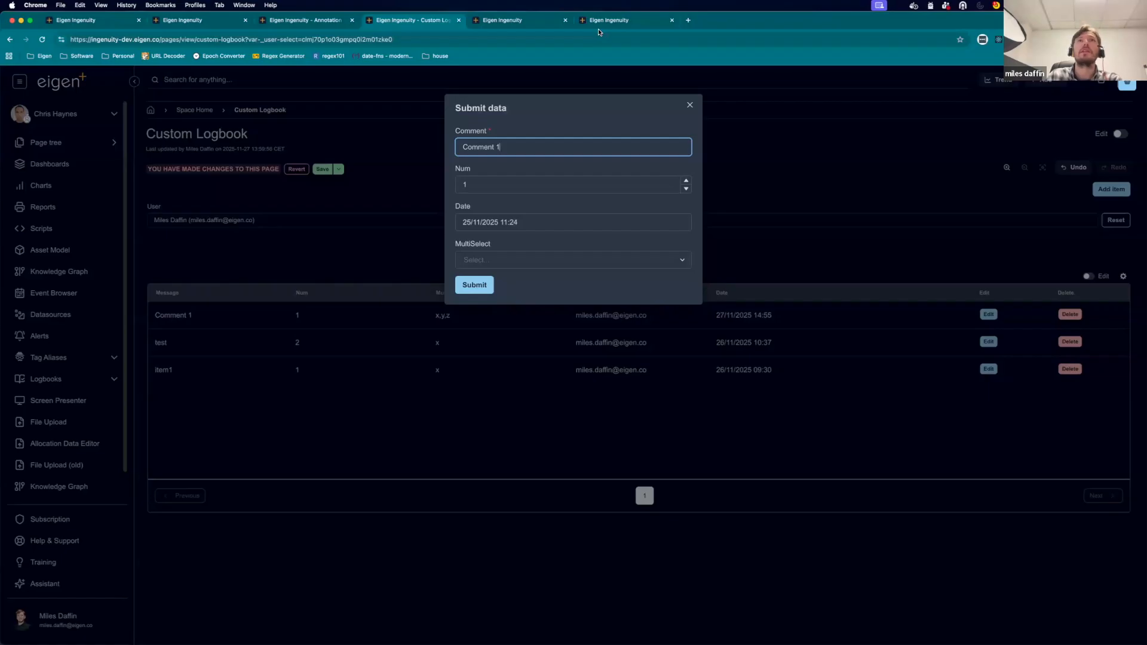
pyautogui.click(690, 105)
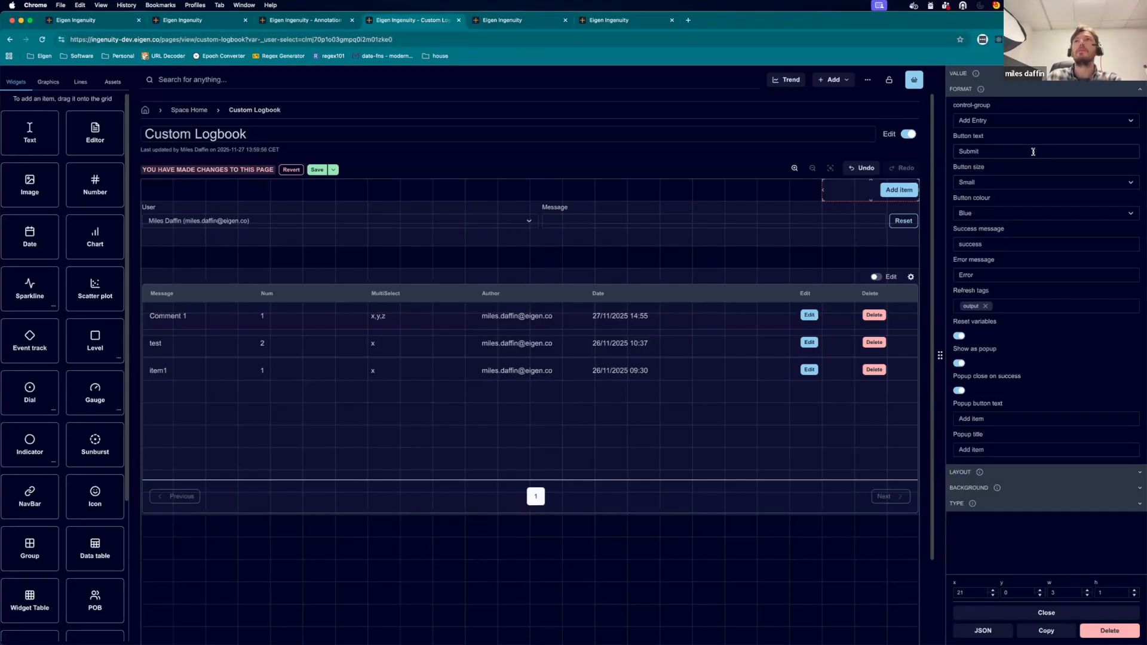
# Add an Icon widget below the logbook table at grid position x 9, y 16, and save the page.
pyautogui.click(908, 134)
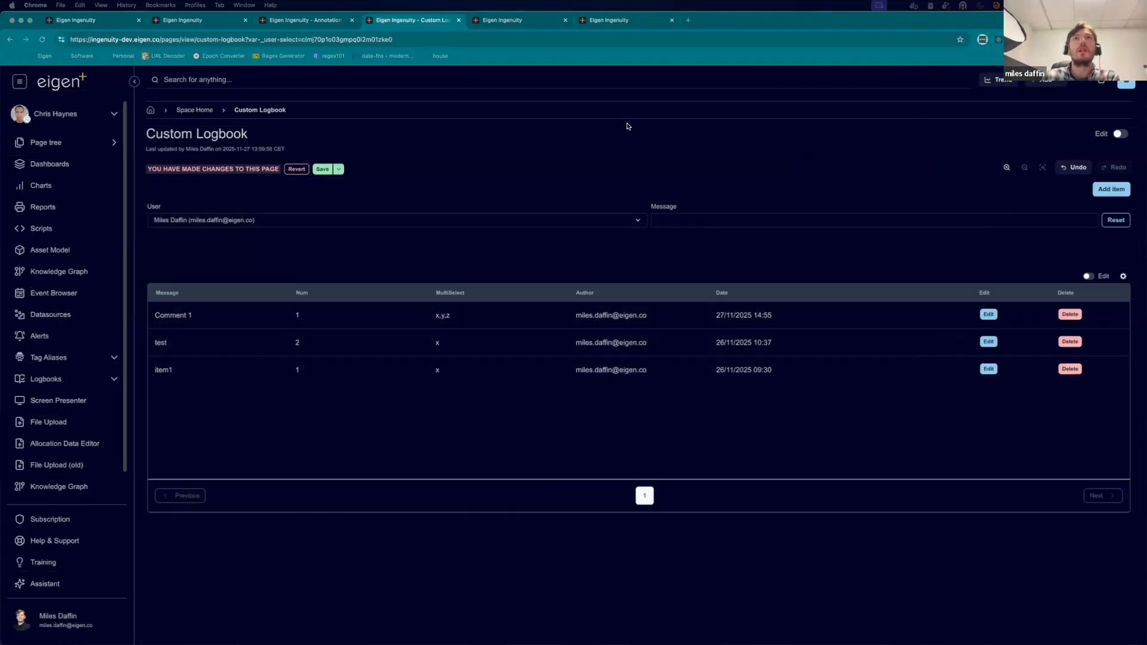
pyautogui.click(1119, 135)
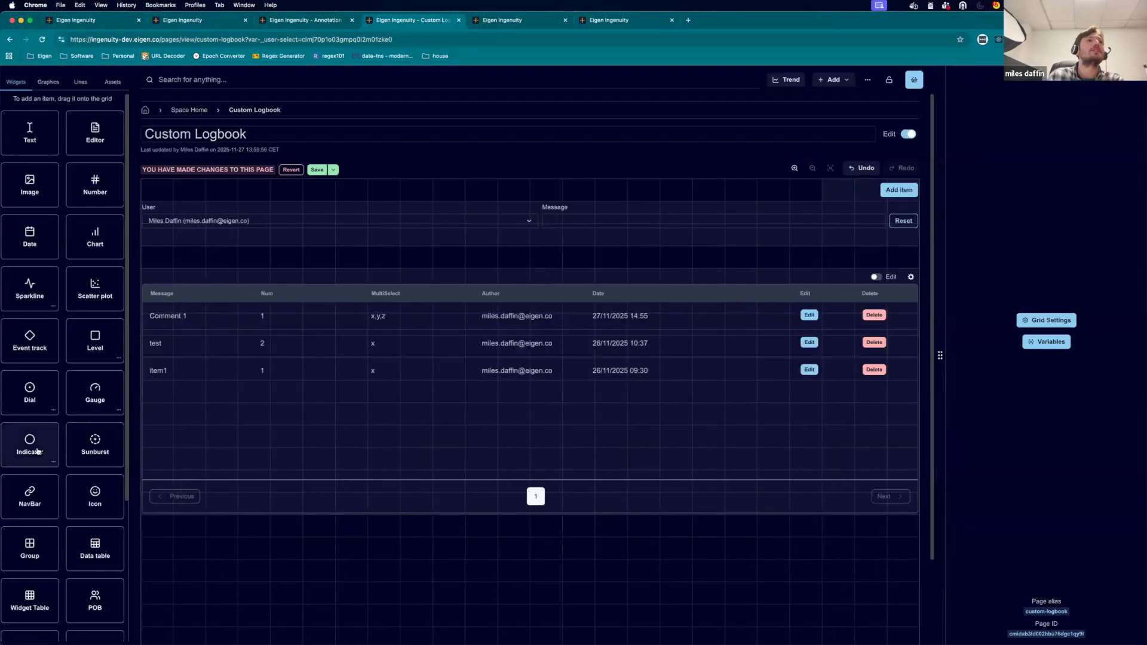
pyautogui.scroll(-3, 107, 316)
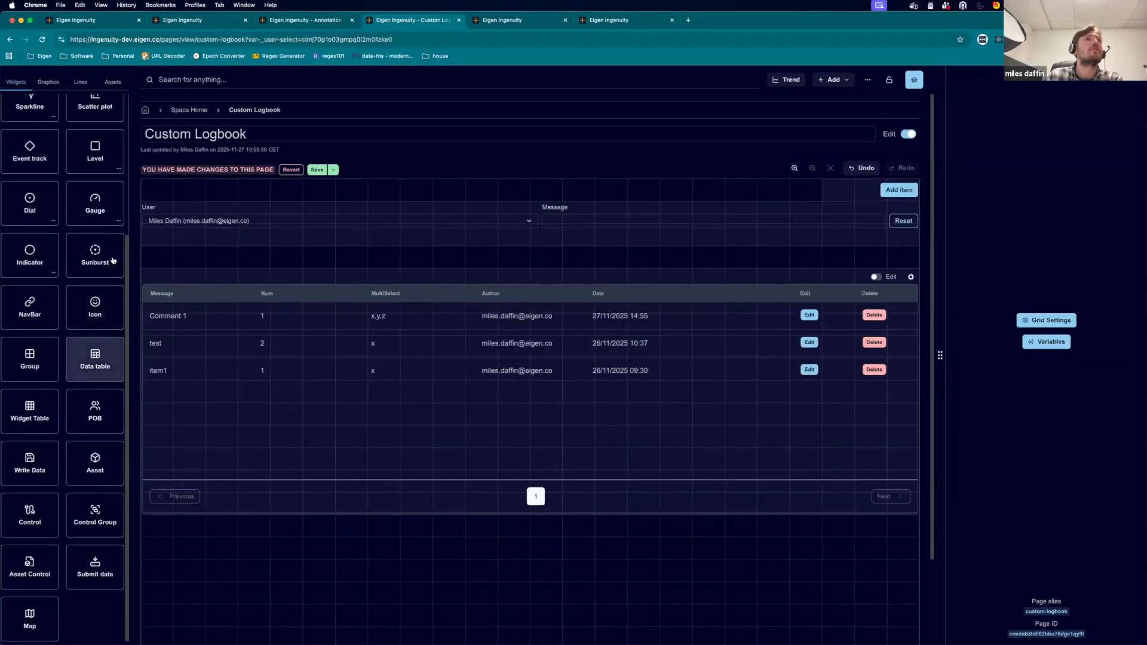
pyautogui.moveTo(97, 308); pyautogui.dragTo(464, 550)
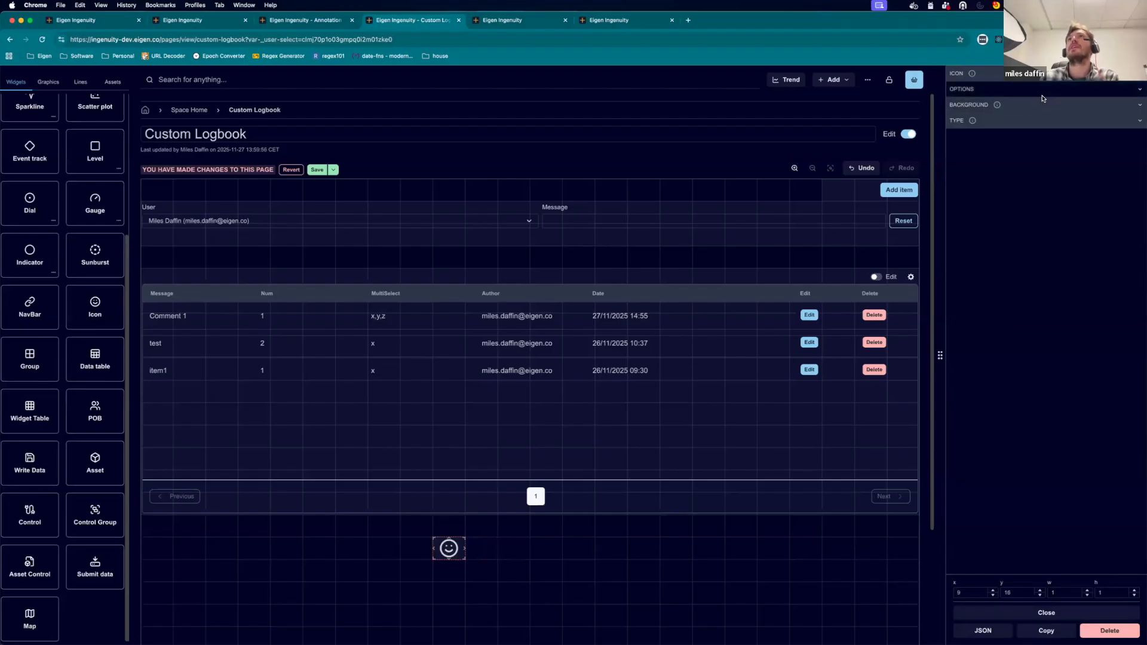
pyautogui.click(315, 171)
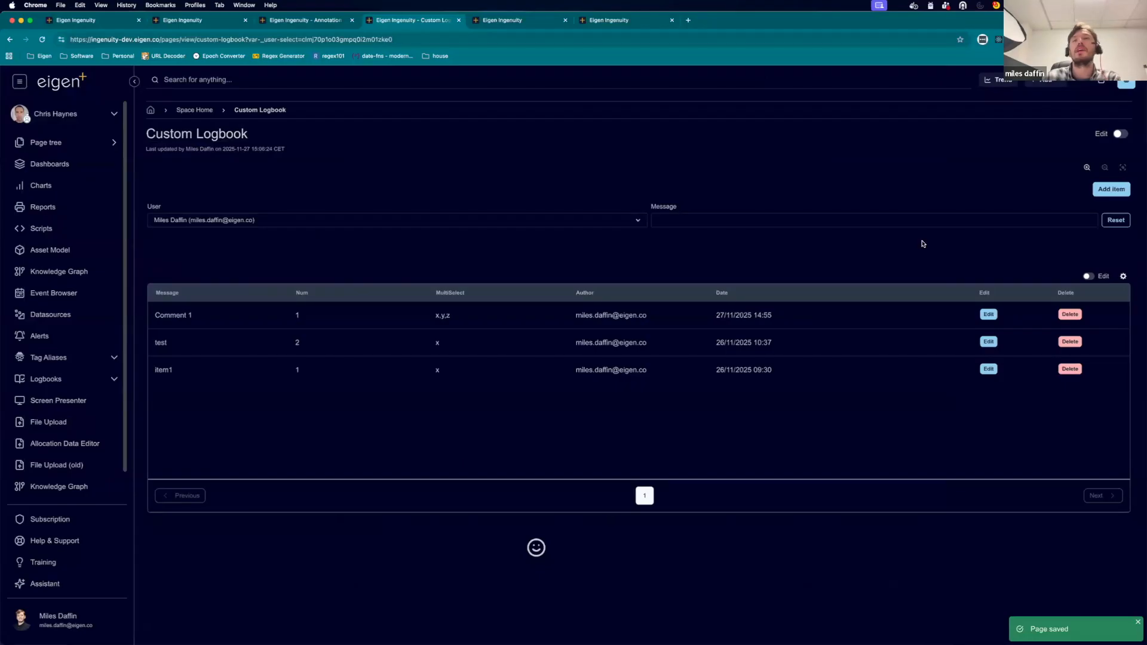
# Search the icons for "info", change the new widget to the info icon, and save the page.
pyautogui.click(1120, 134)
pyautogui.click(448, 549)
pyautogui.click(989, 93)
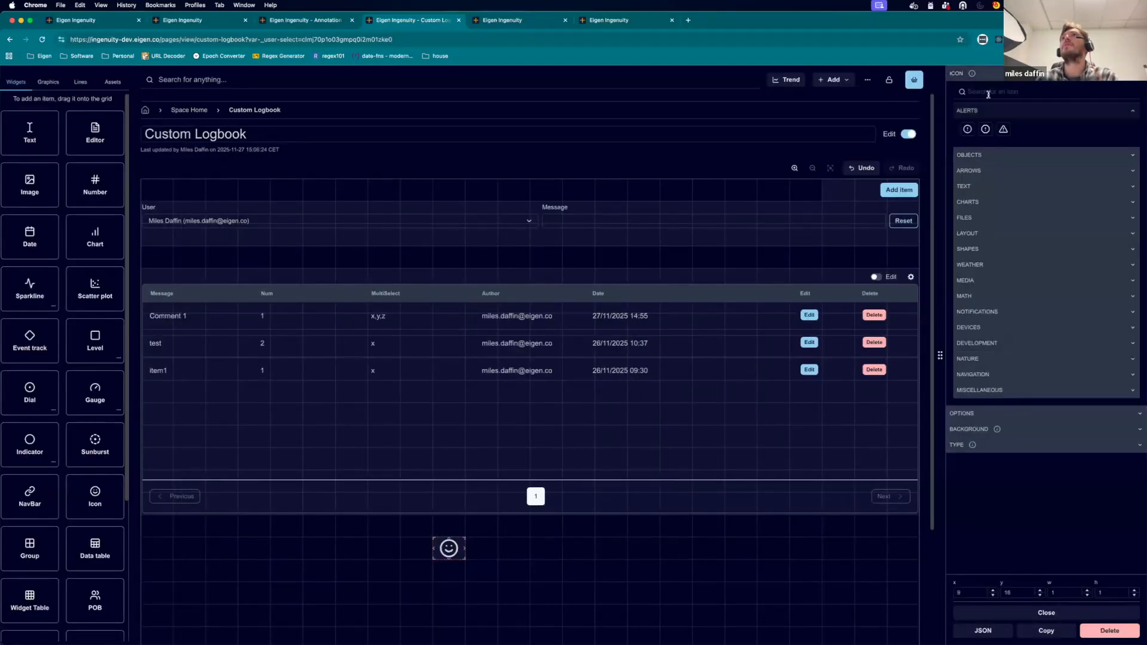
pyautogui.write('in')
pyautogui.click(1008, 113)
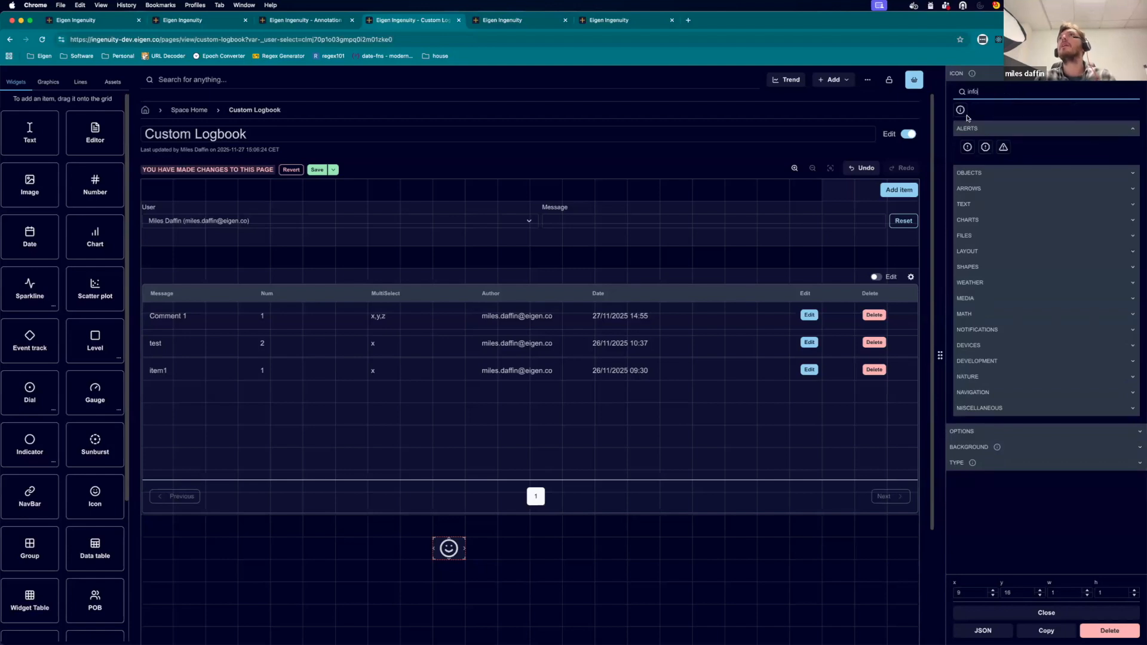
pyautogui.click(960, 111)
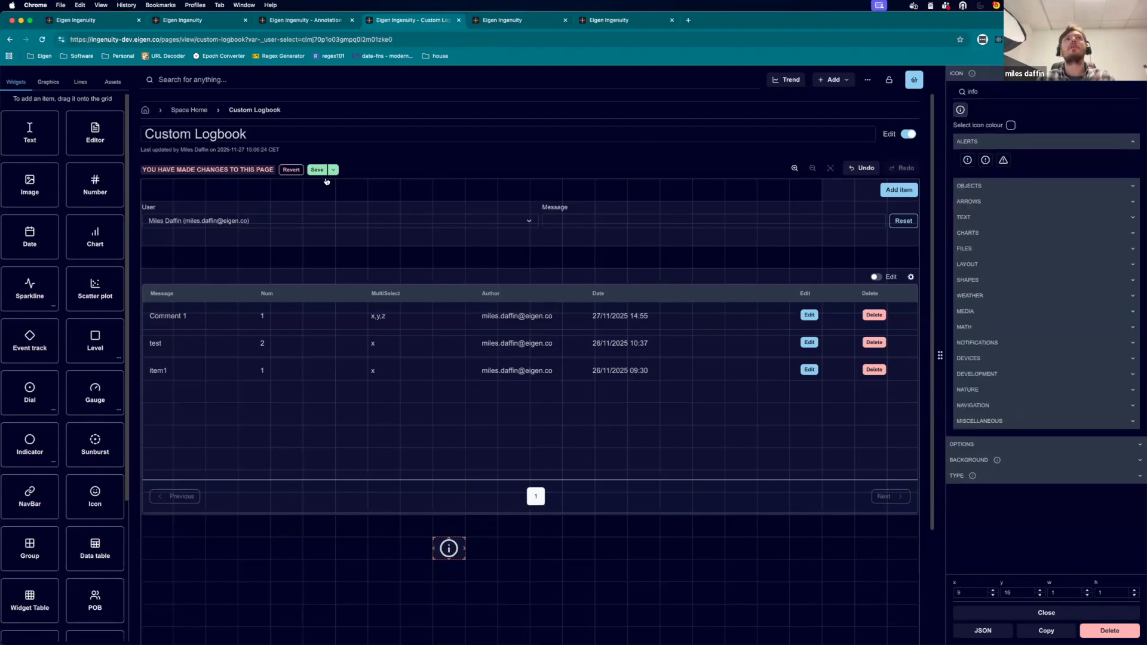
pyautogui.click(316, 170)
pyautogui.click(913, 140)
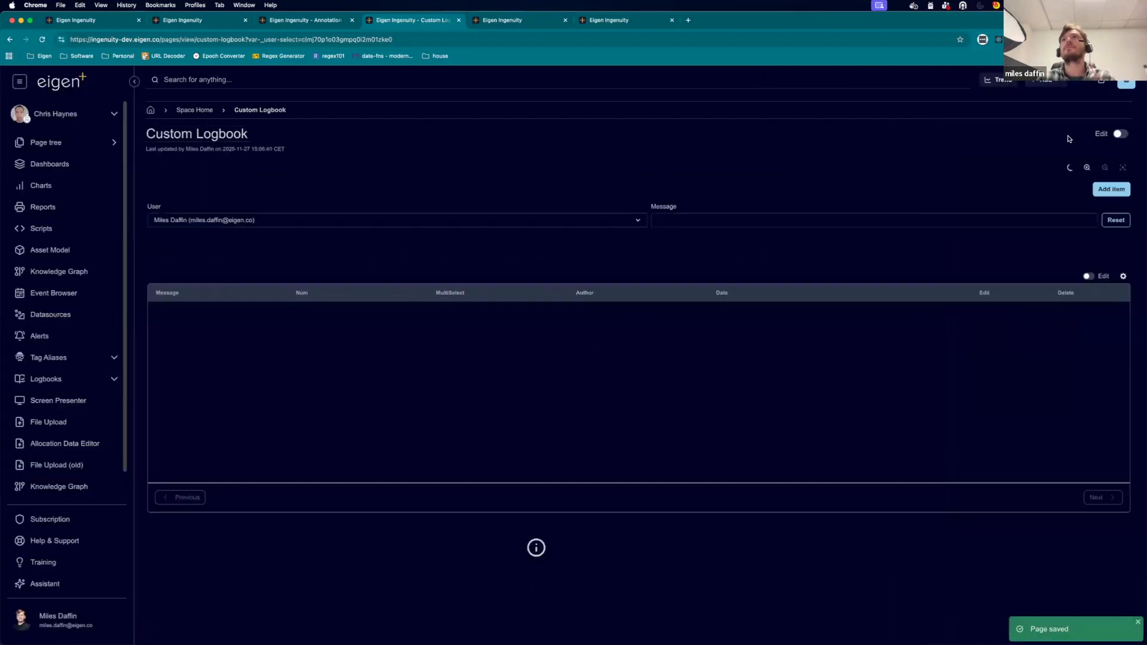
# Set the info icon's hover text to "This table is showing x!", save the page, and preview the tooltip.
pyautogui.click(1112, 137)
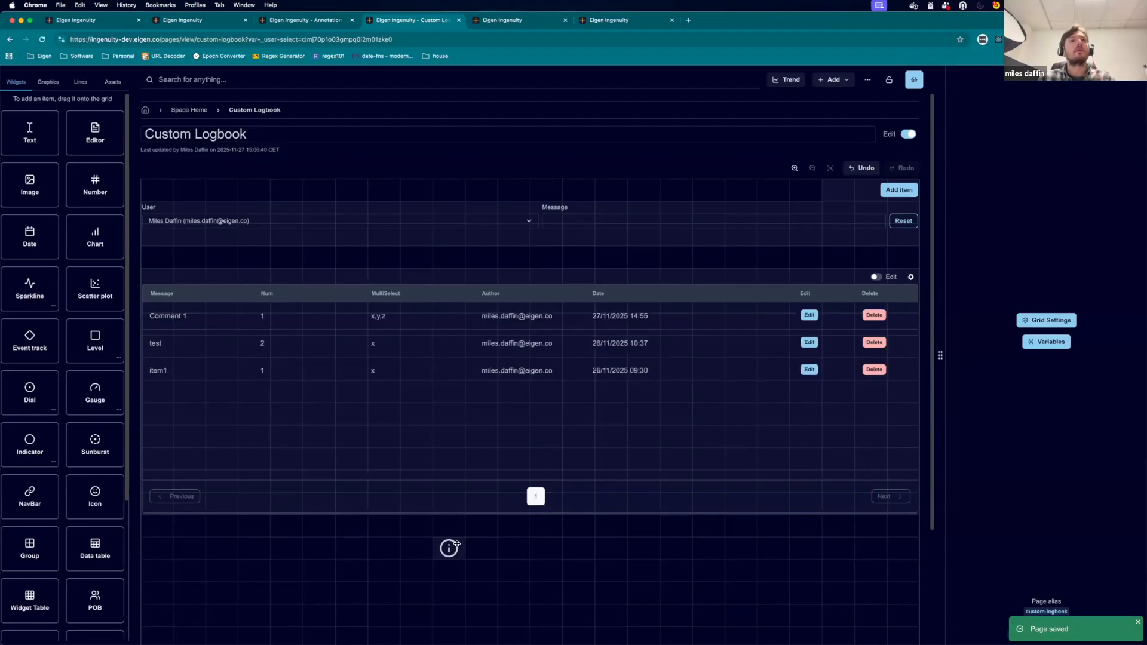
pyautogui.click(457, 543)
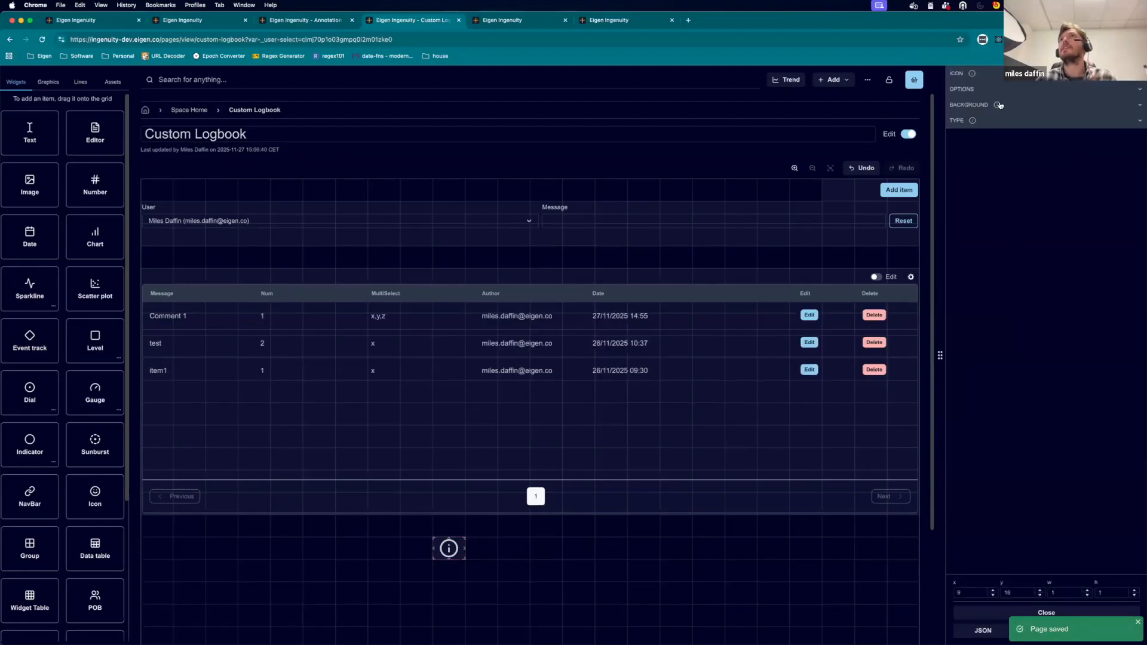
pyautogui.click(986, 89)
pyautogui.click(1009, 148)
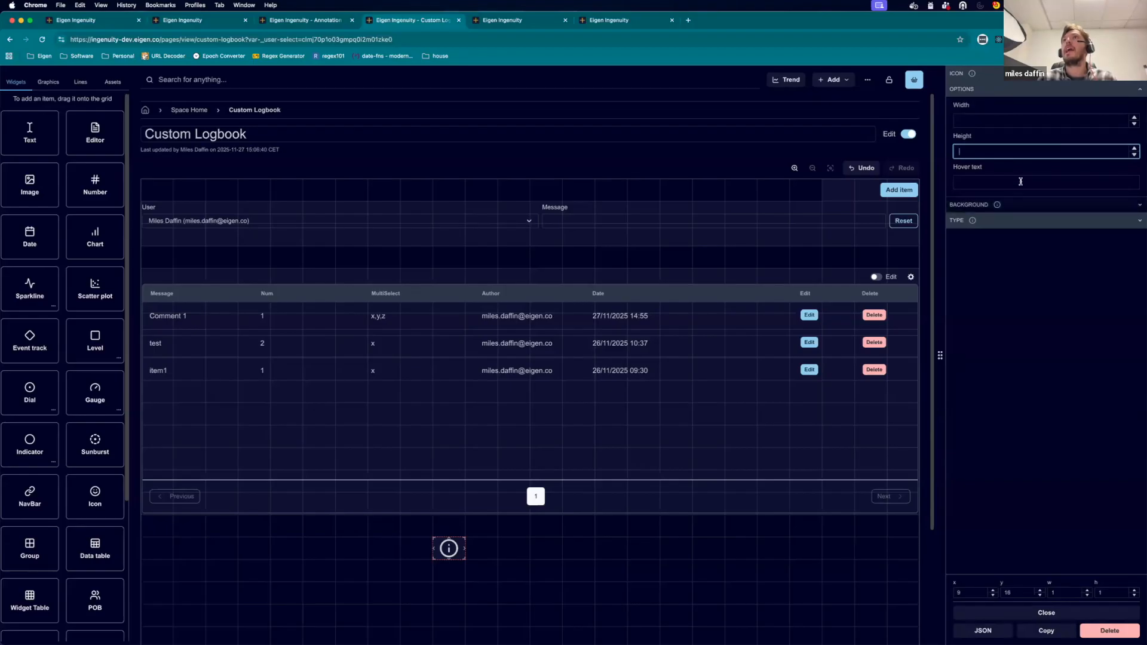
pyautogui.click(1021, 182)
pyautogui.write('This table is show')
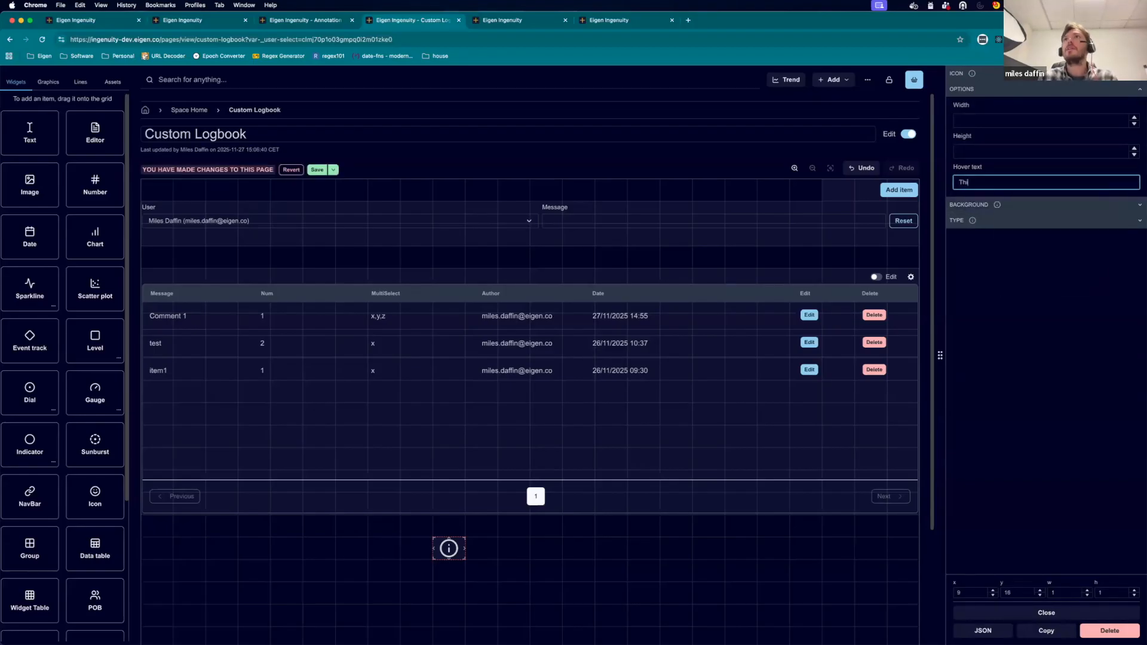
pyautogui.write('ing ')
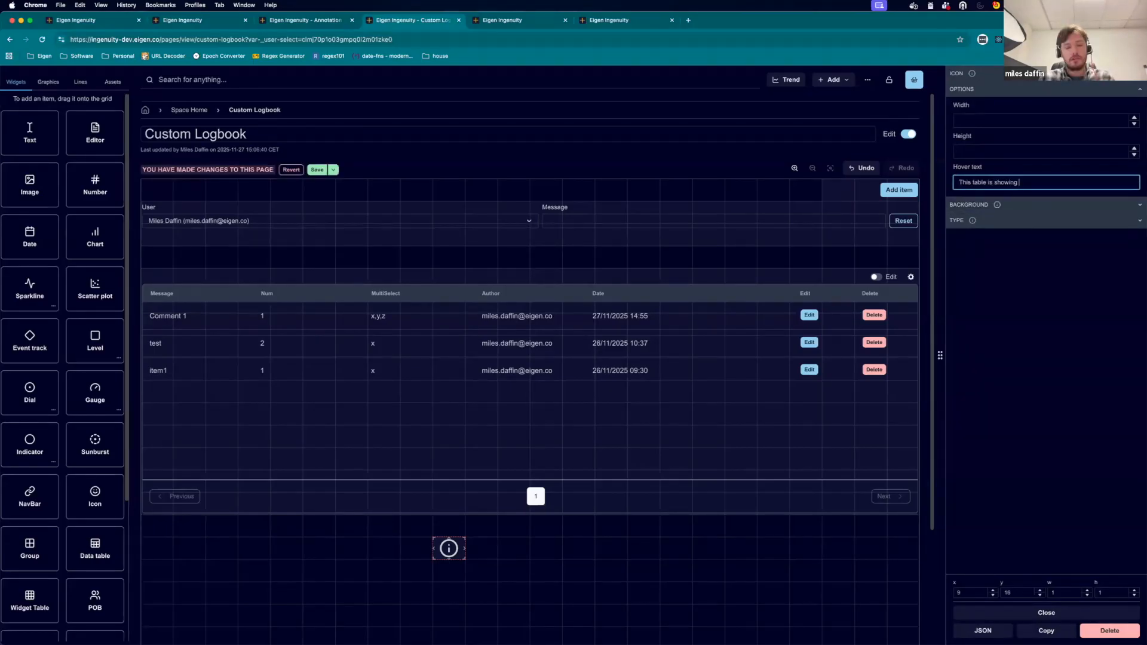
pyautogui.write('x!')
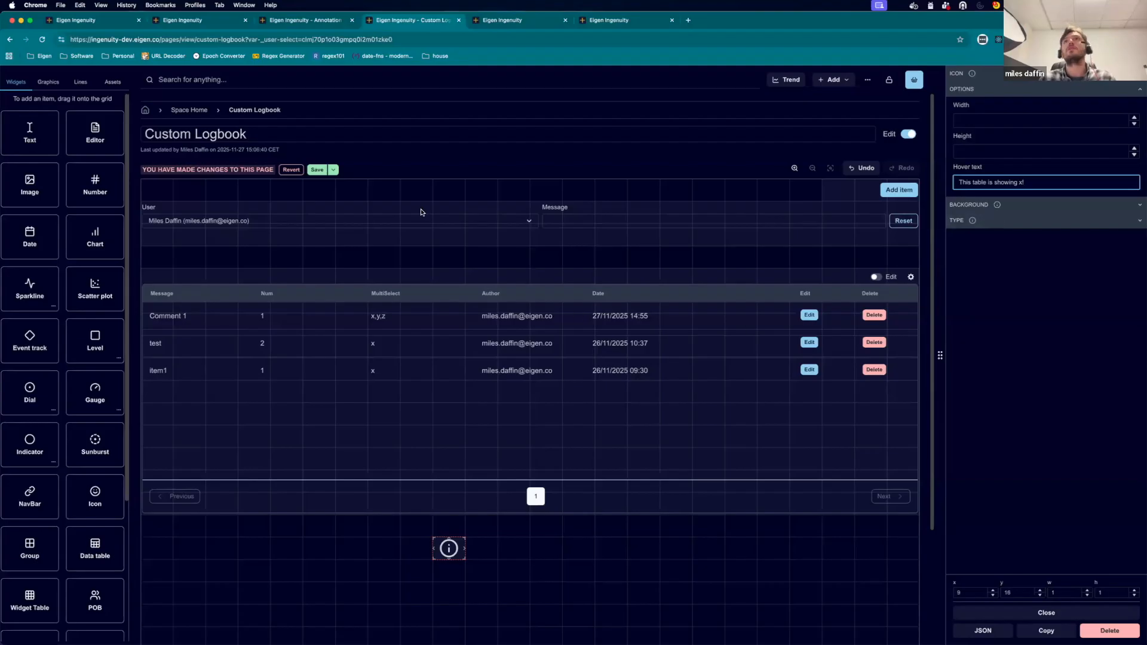
pyautogui.click(322, 170)
pyautogui.moveTo(535, 547)
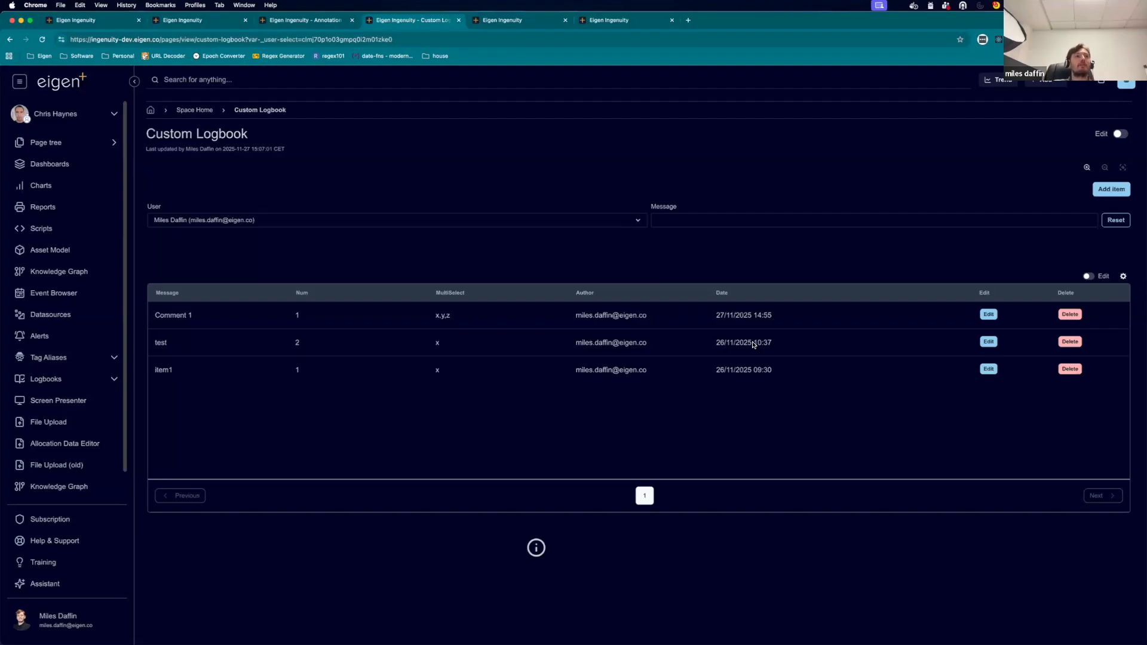
# Edit the page again and add an Asset widget below the table at grid position x 15, y 16.
pyautogui.hotkey('ctrl', 'e')
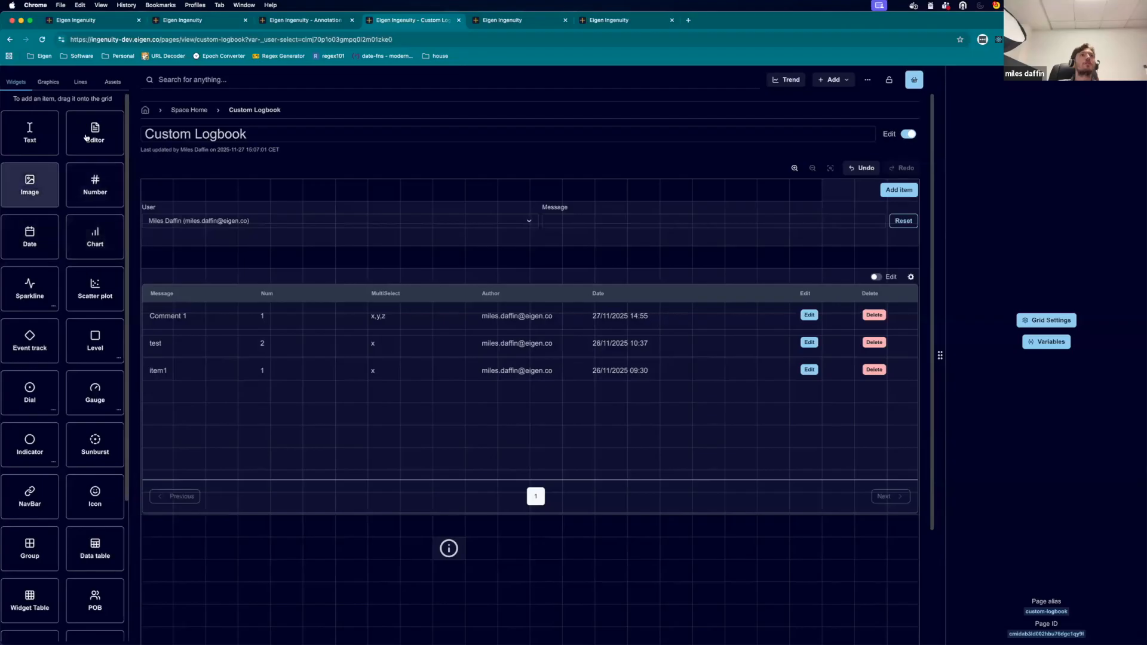
pyautogui.scroll(-5, 44, 329)
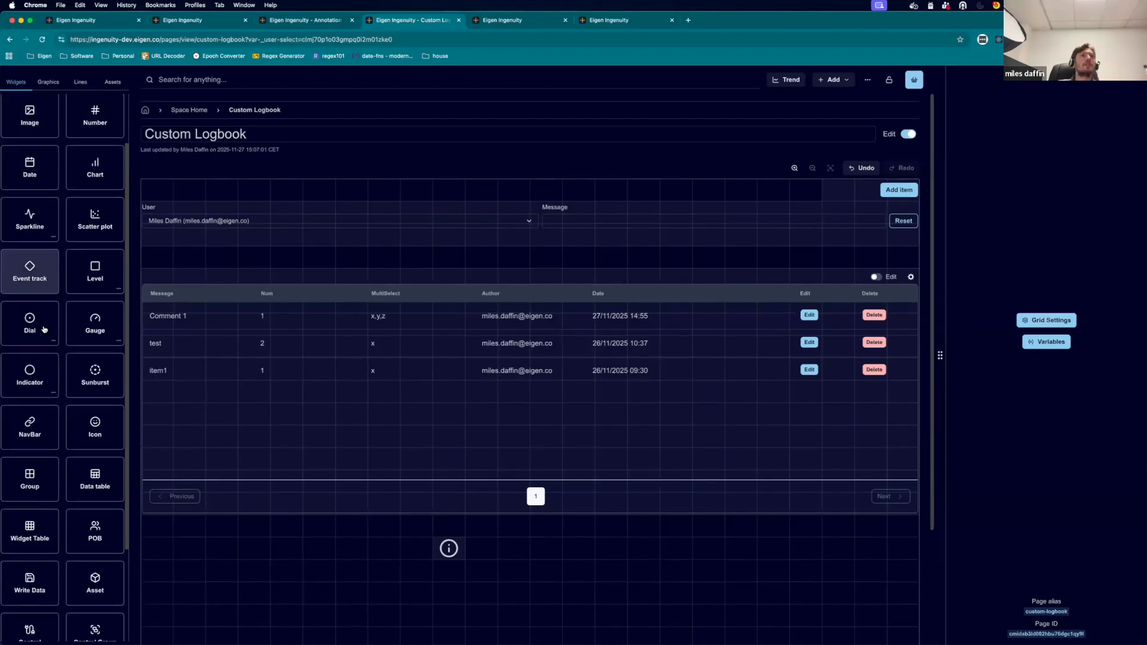
pyautogui.moveTo(617, 579); pyautogui.dragTo(618, 577)
# Set both the asset tag and the display value of the new Asset widget to Well_A.
pyautogui.click(1013, 106)
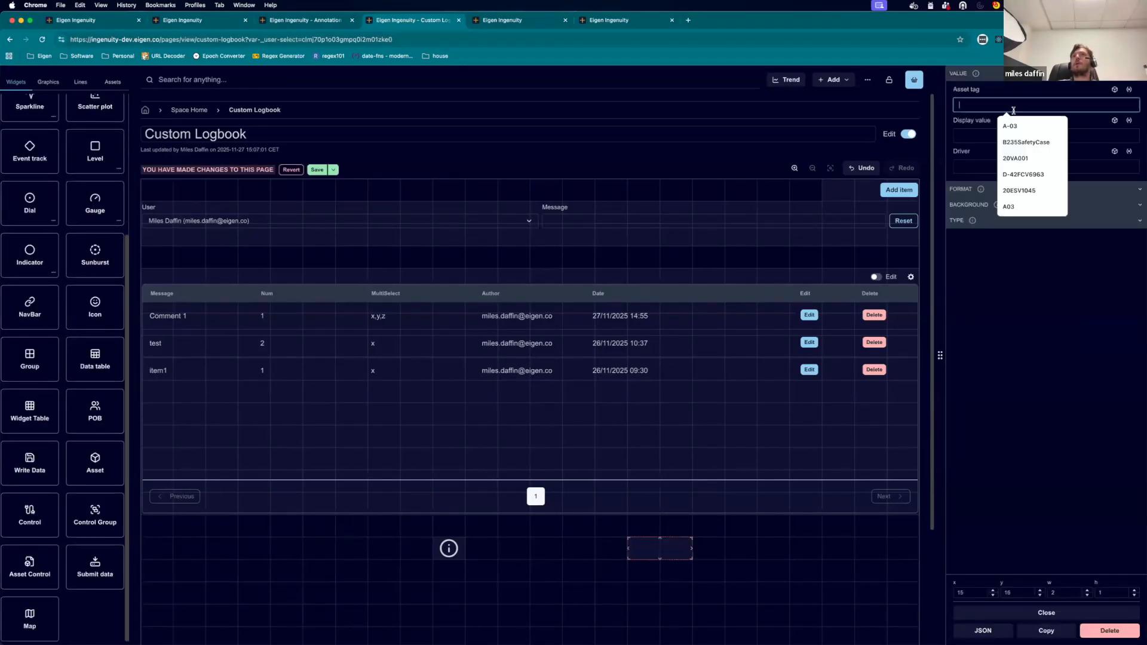
pyautogui.click(1023, 141)
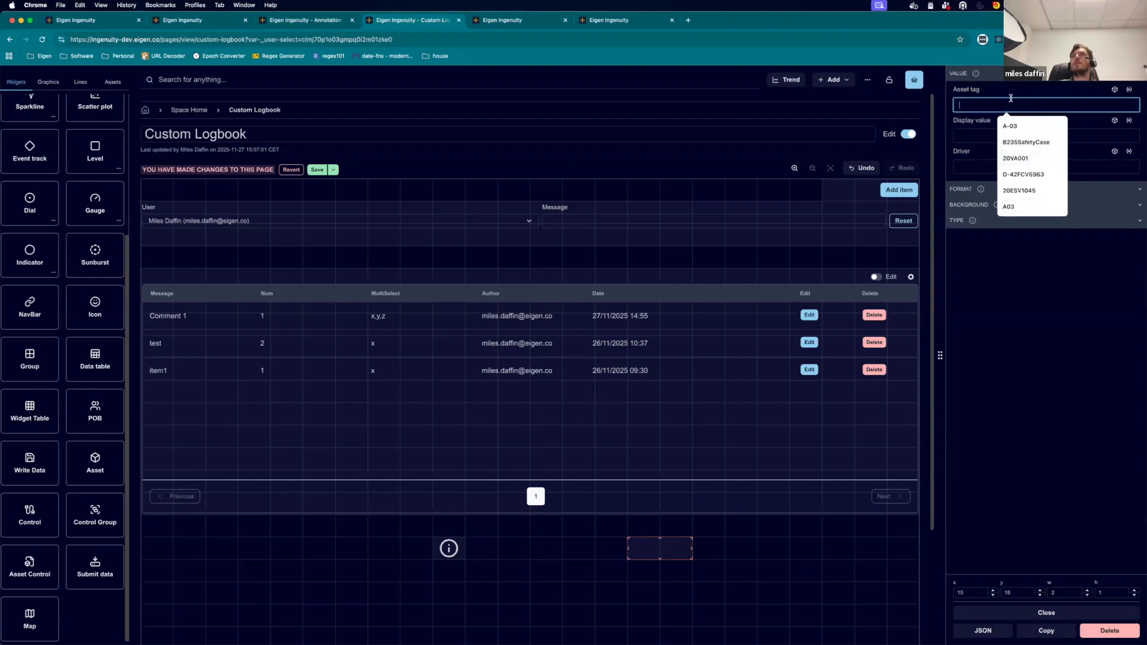
pyautogui.write('w')
pyautogui.click(1024, 127)
pyautogui.press('super+a')
pyautogui.press('super+c')
pyautogui.click(981, 135)
pyautogui.press('super+v')
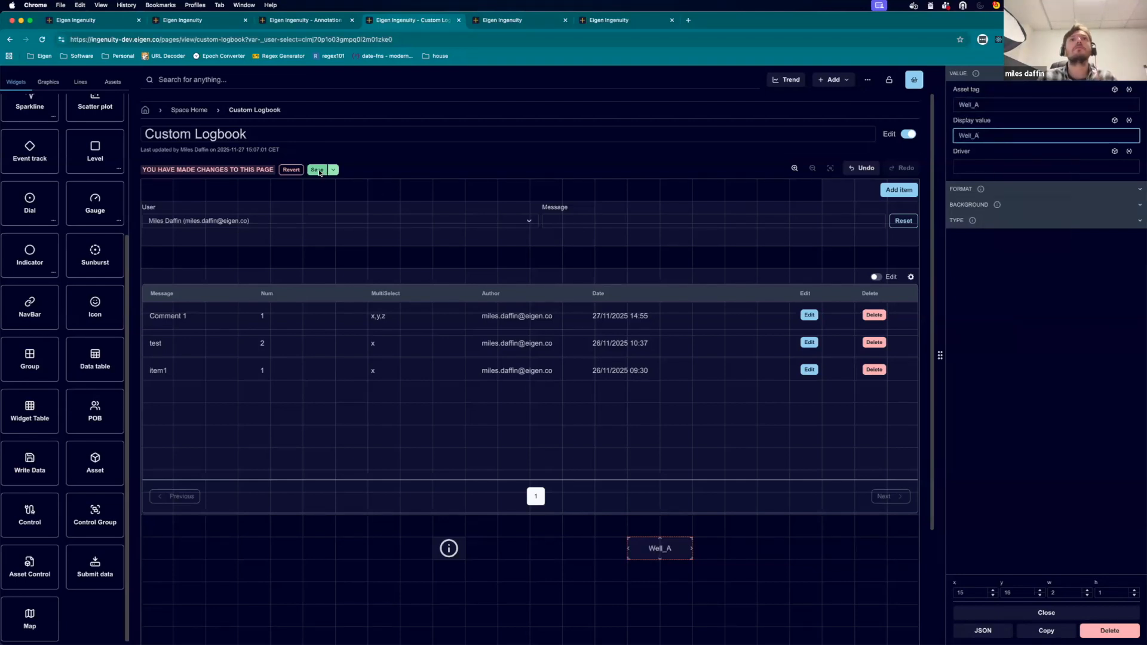
# Save the page, open Well_A's asset details from the widget, and close them.
pyautogui.click(317, 170)
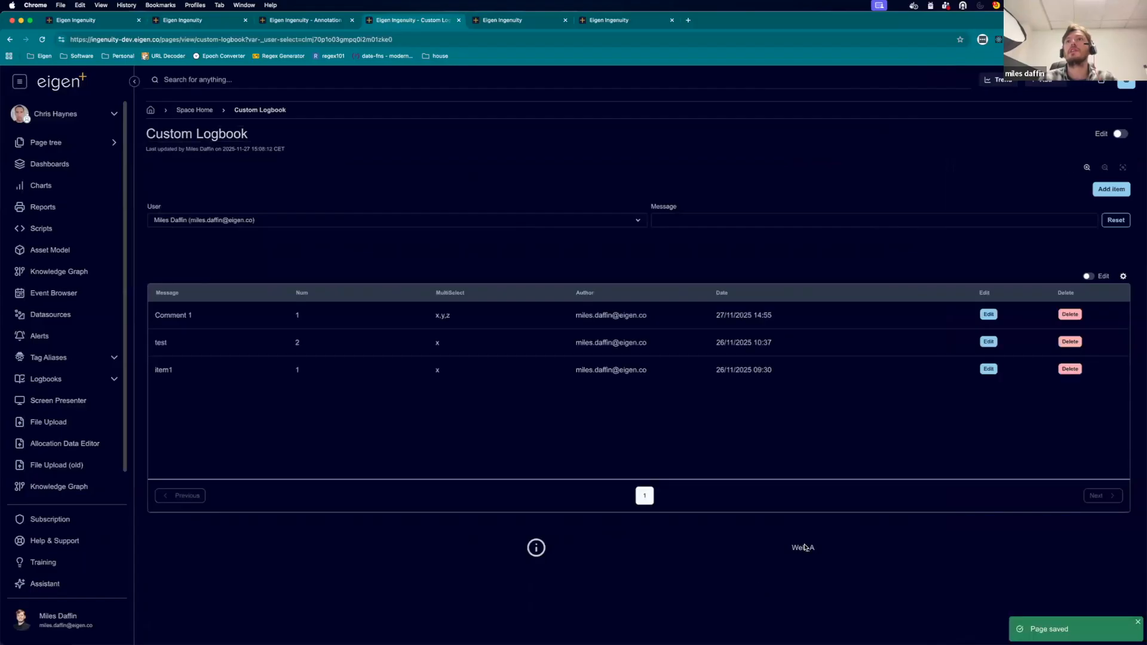
pyautogui.click(804, 546)
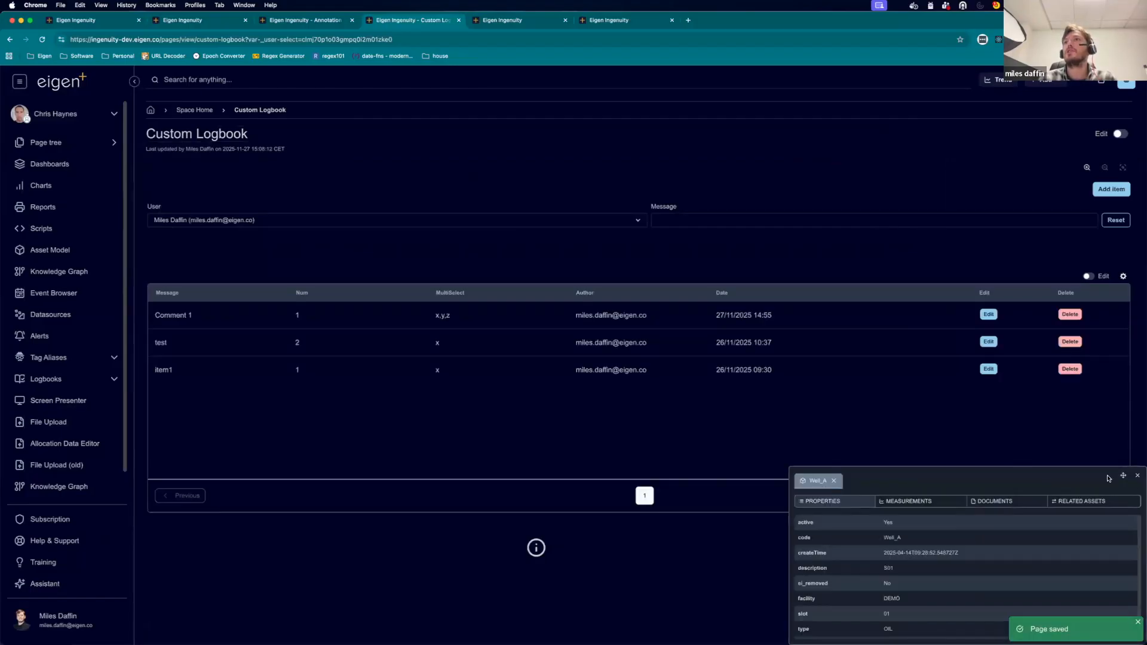
pyautogui.click(1138, 476)
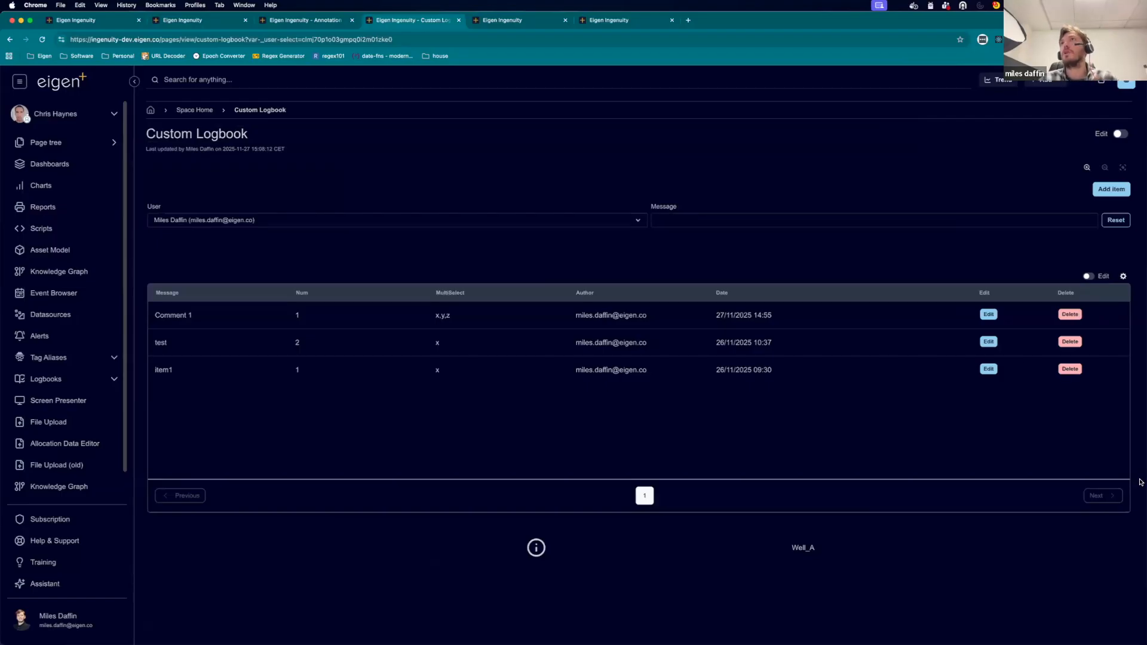
# Return to editing the page and open the Well_A asset widget's Driver setting for entry.
pyautogui.click(1120, 134)
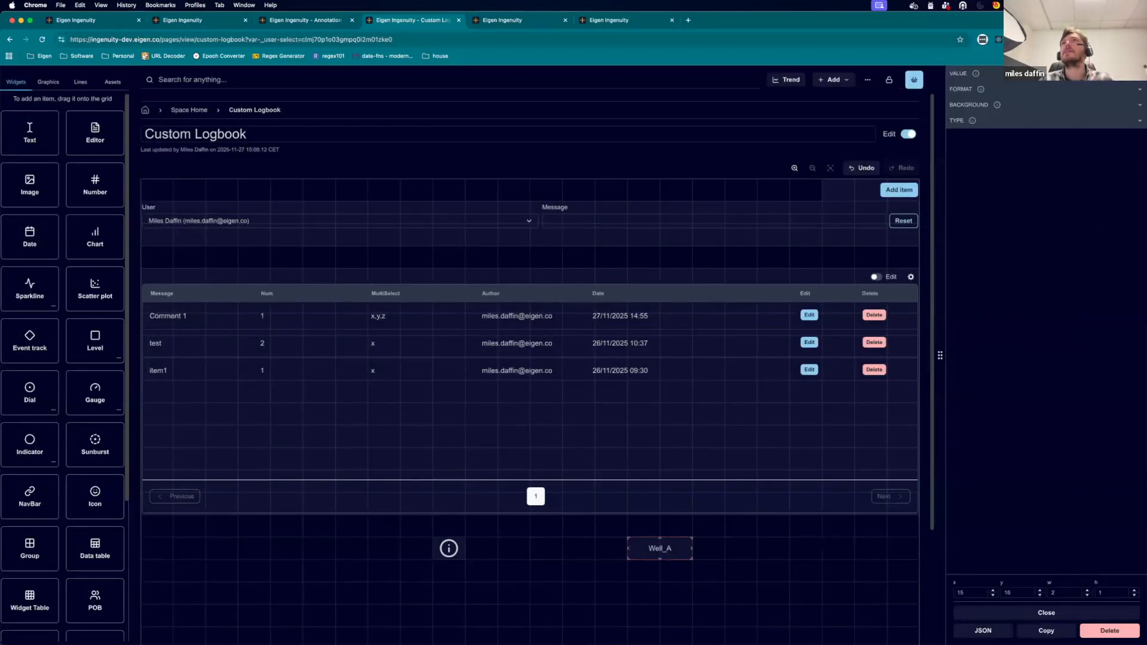
pyautogui.click(961, 73)
pyautogui.click(989, 167)
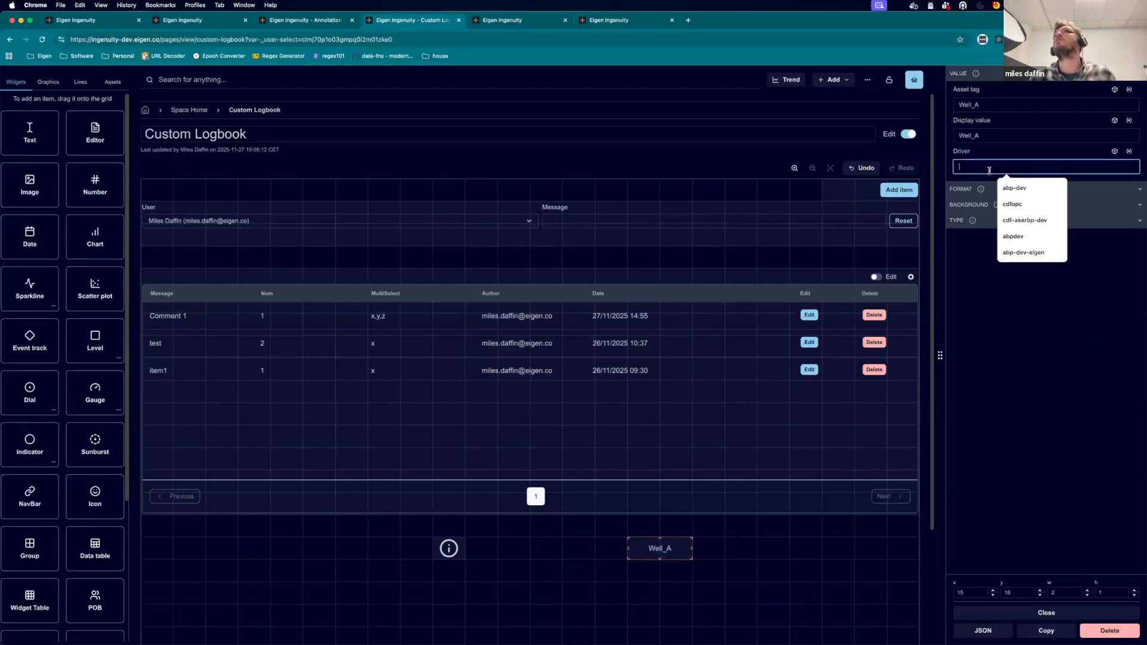